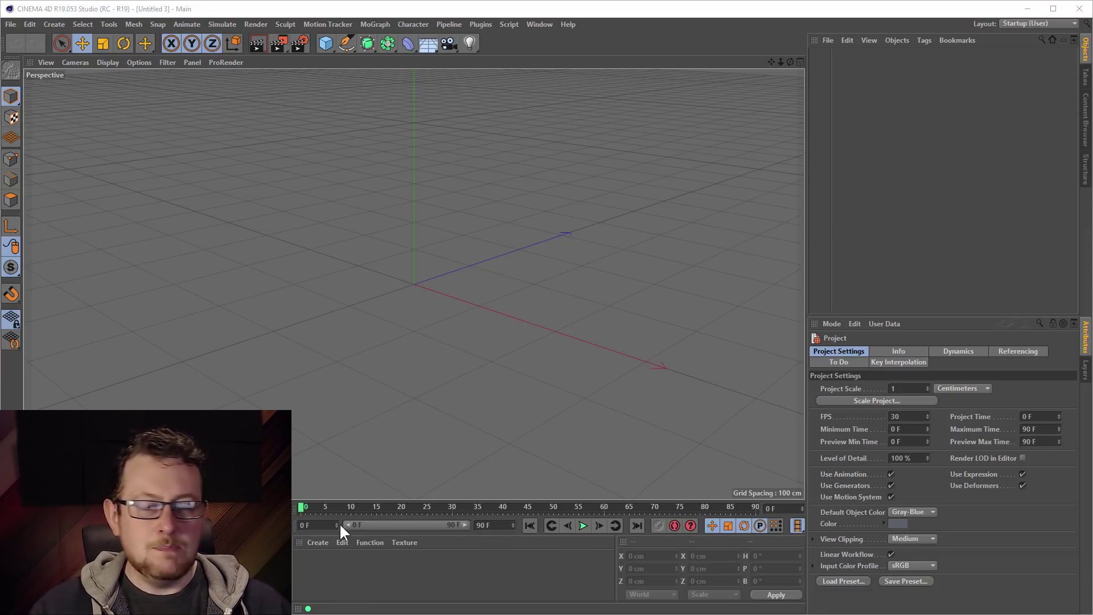
- Create a Sketch Material from the shader types
{"action": "left_click", "coordinate": [411, 579]}
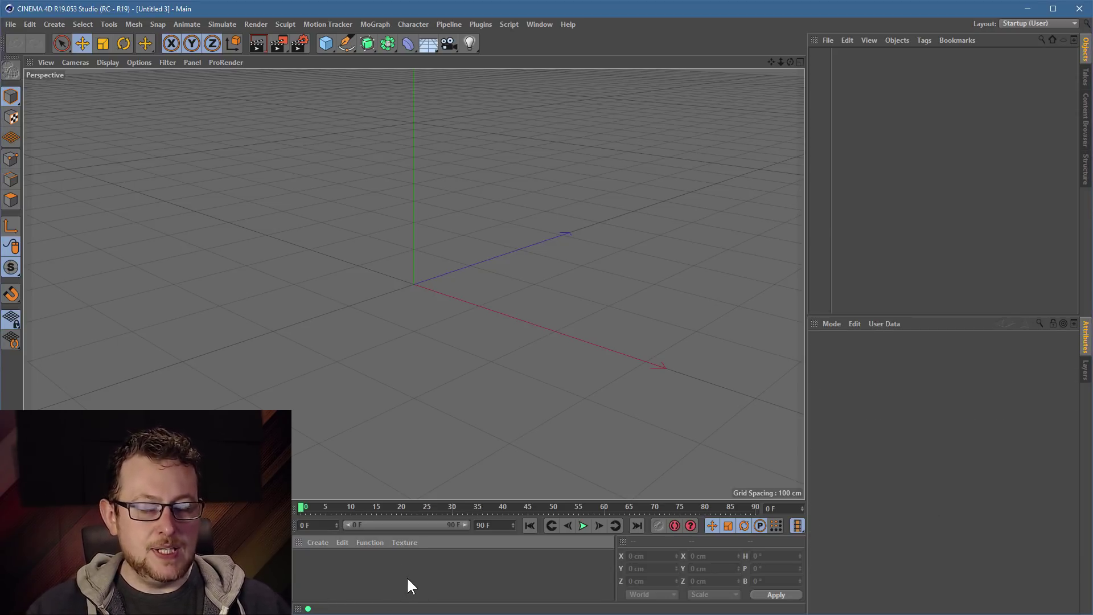
{"action": "left_click", "coordinate": [326, 548]}
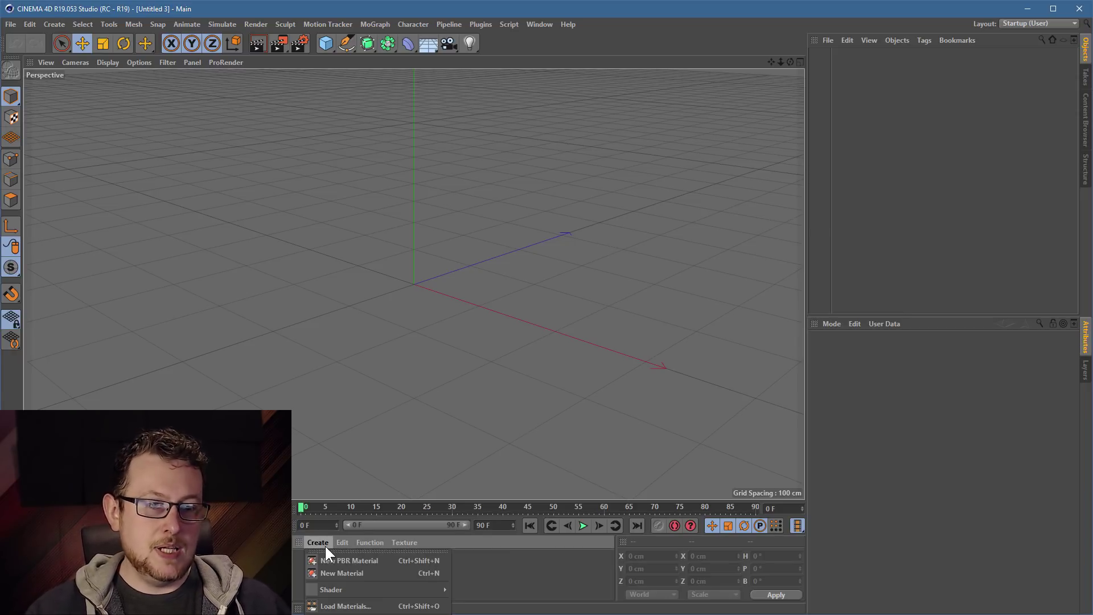
{"action": "left_click", "coordinate": [513, 561]}
{"action": "left_click_drag", "start_coordinate": [542, 498], "coordinate": [530, 336]}
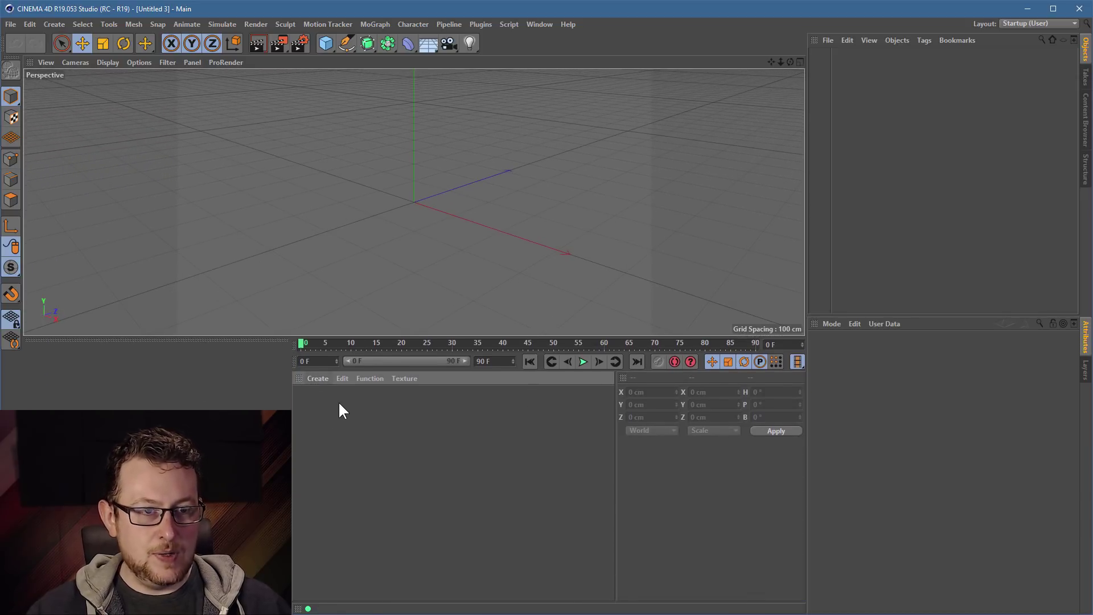
{"action": "left_click", "coordinate": [321, 374]}
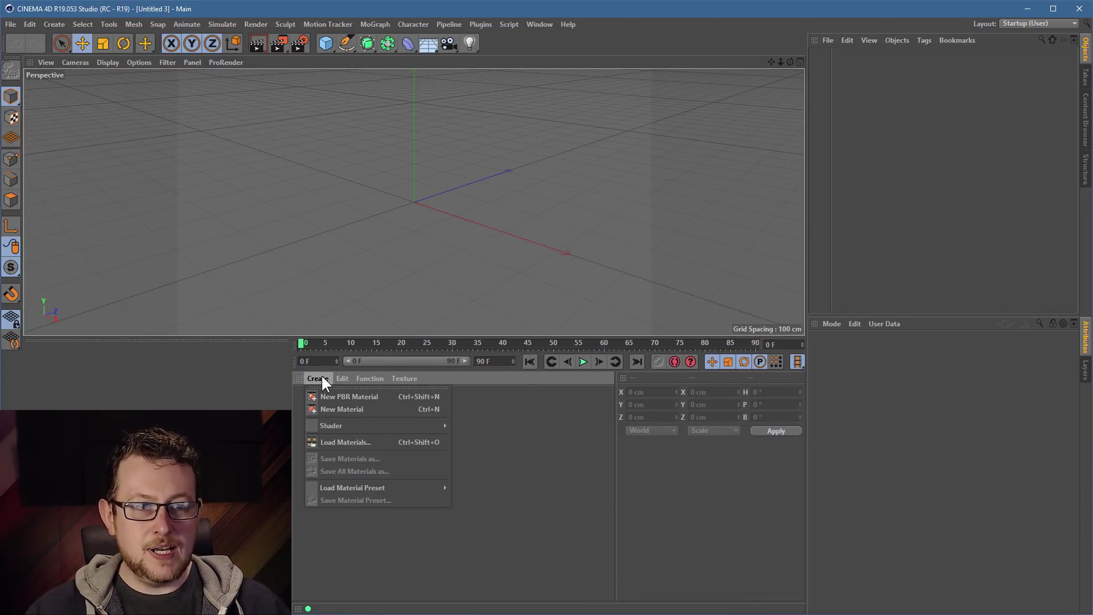
{"action": "mouse_move", "coordinate": [334, 427]}
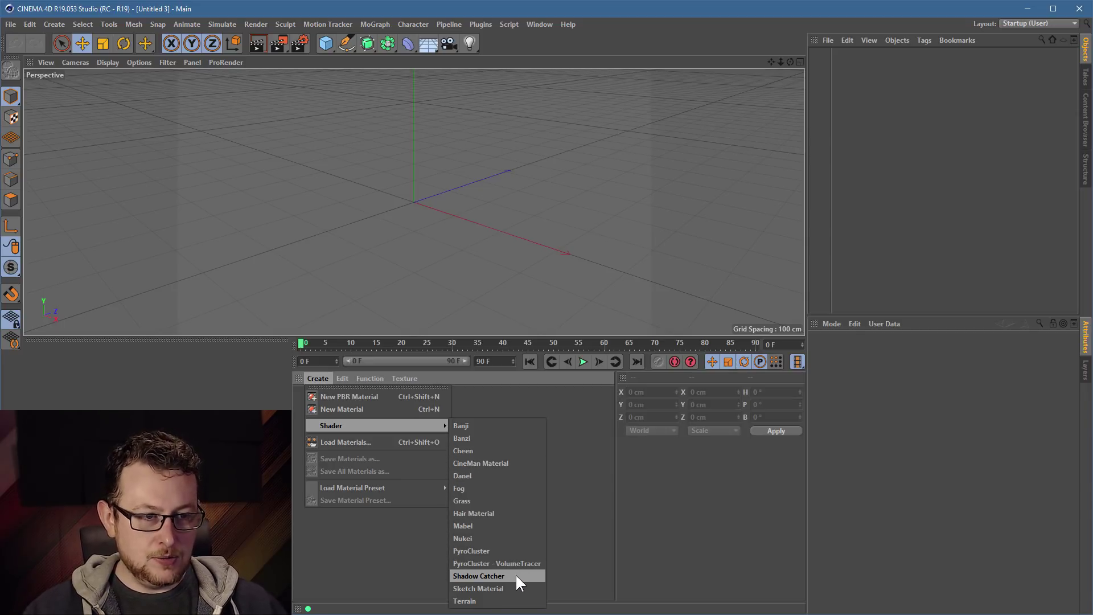
{"action": "left_click", "coordinate": [480, 589]}
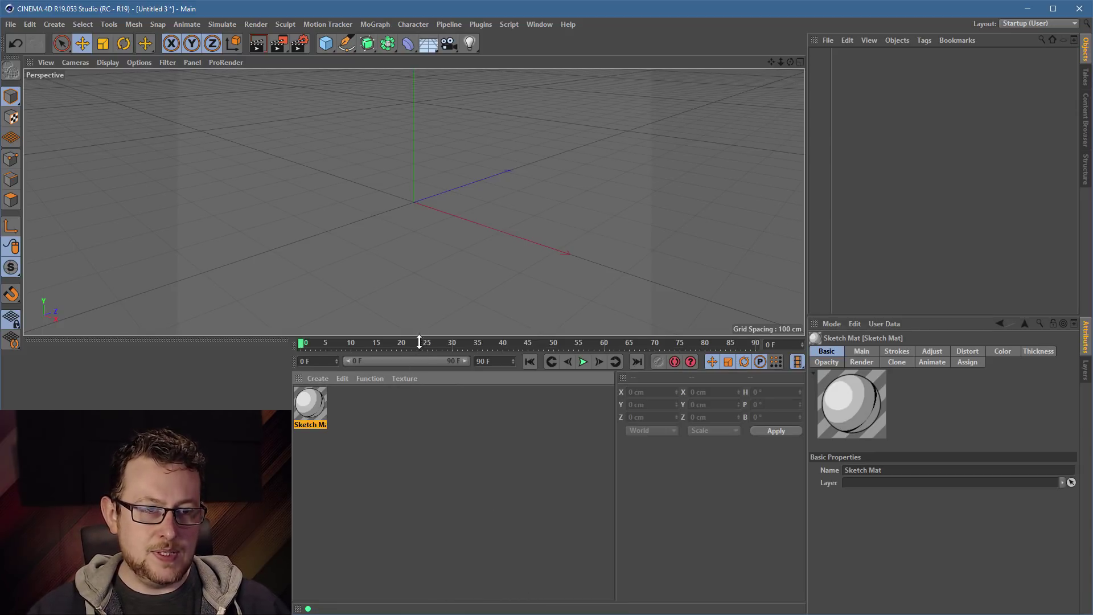
{"action": "left_click_drag", "start_coordinate": [420, 337], "coordinate": [421, 500]}
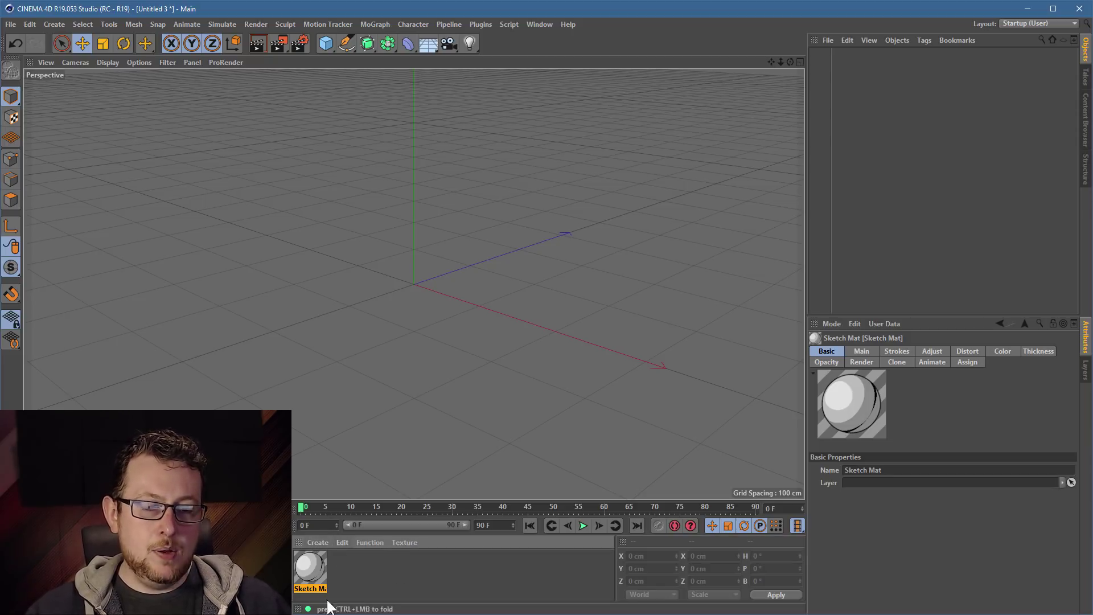
- Open the sketch material for editing and review its Main and Strokes settings
{"action": "double_click", "coordinate": [315, 558]}
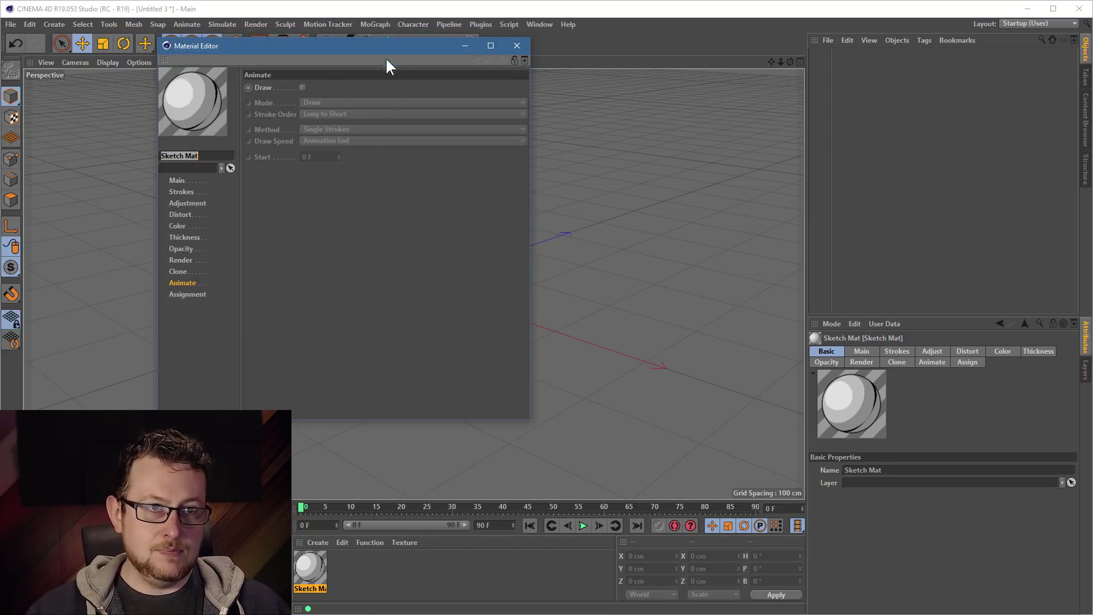
{"action": "left_click_drag", "start_coordinate": [375, 48], "coordinate": [592, 99]}
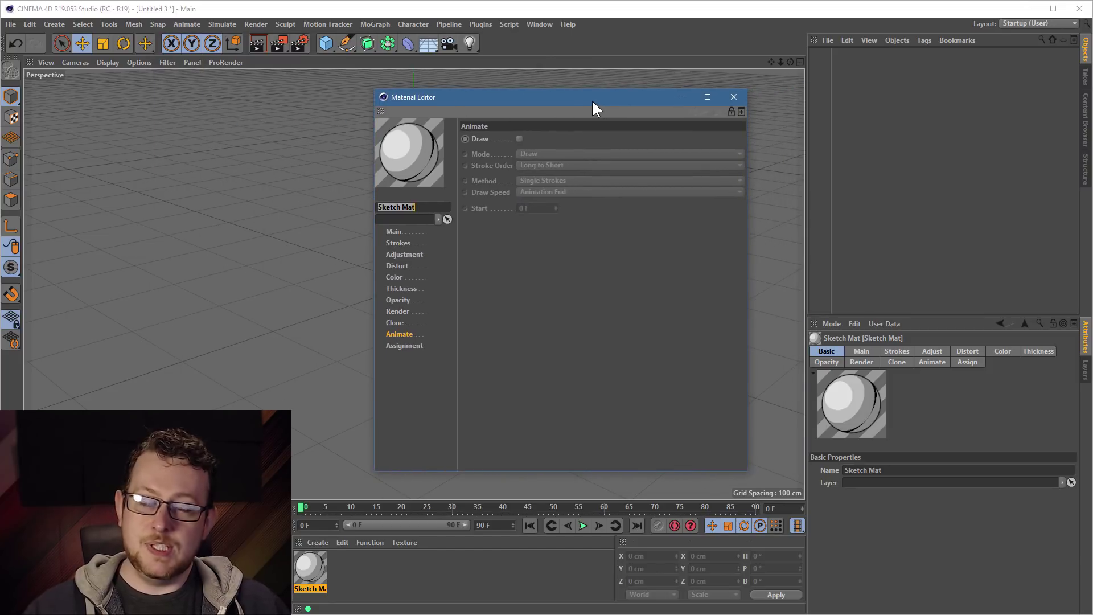
{"action": "left_click", "coordinate": [396, 231]}
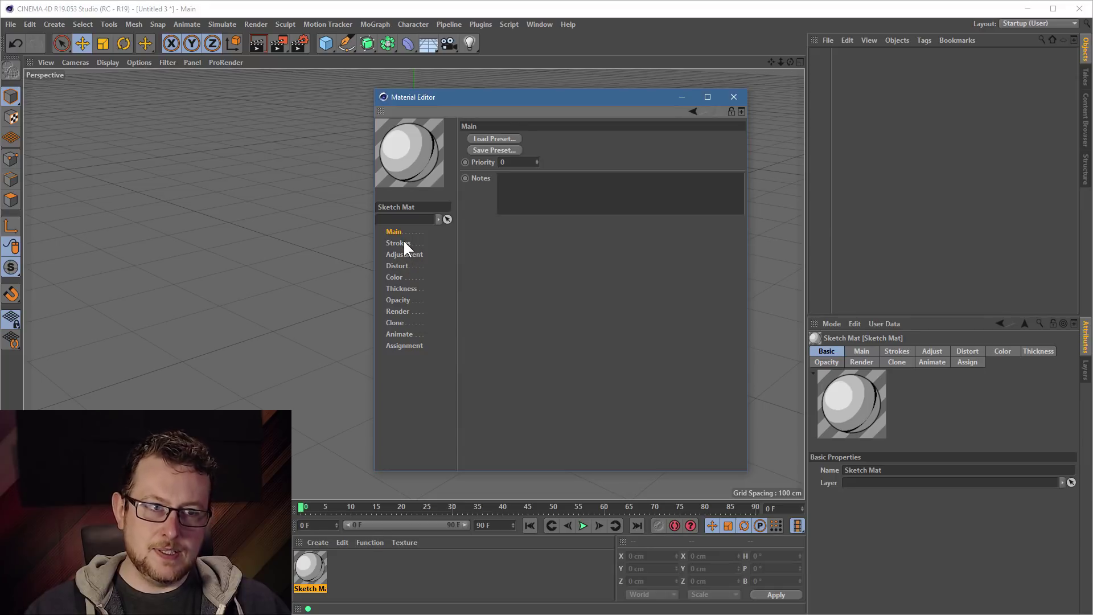
{"action": "left_click", "coordinate": [400, 244]}
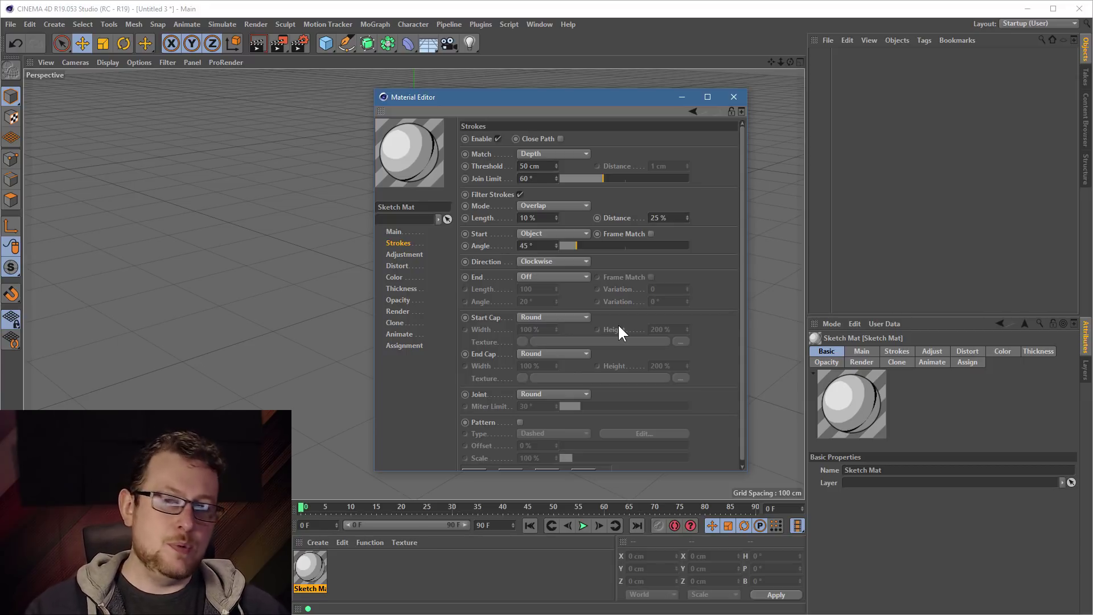
- Browse the full library of sketch presets available for the material without loading one
{"action": "left_click", "coordinate": [401, 232]}
{"action": "left_click", "coordinate": [500, 139]}
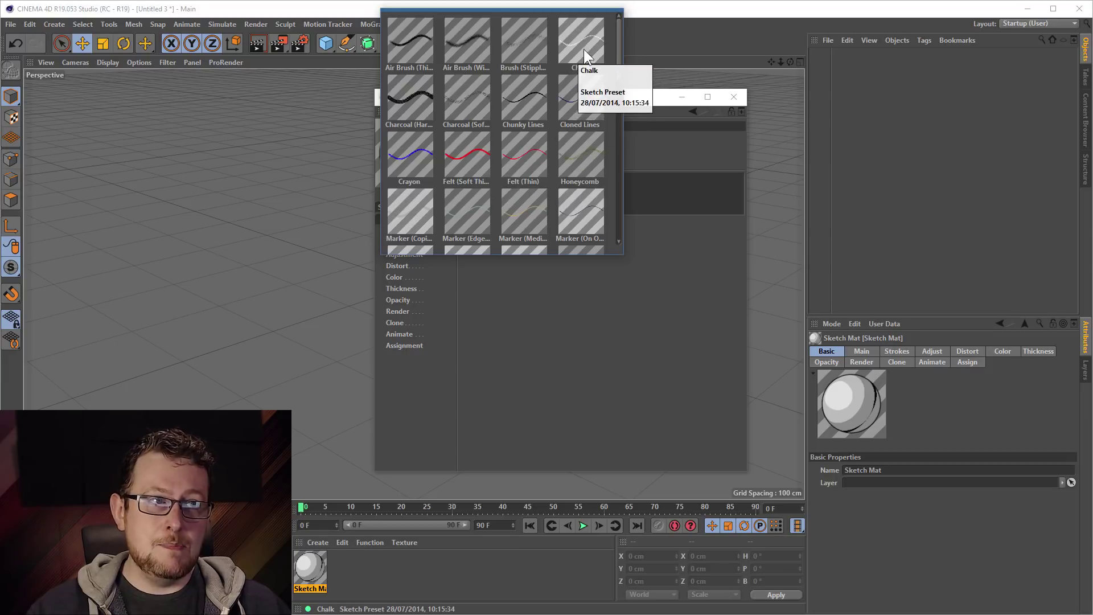
{"action": "mouse_move", "coordinate": [618, 29]}
{"action": "left_mouse_down"}
{"action": "mouse_move", "coordinate": [624, 217]}
{"action": "mouse_move", "coordinate": [633, 7]}
{"action": "left_mouse_up"}
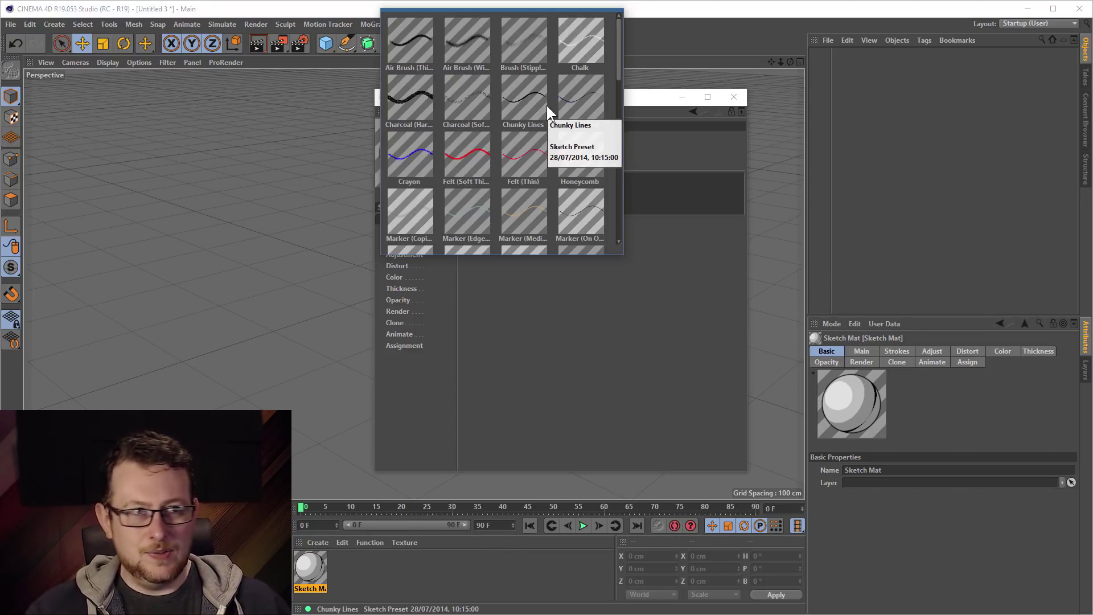
{"action": "left_click_drag", "start_coordinate": [622, 48], "coordinate": [623, 122]}
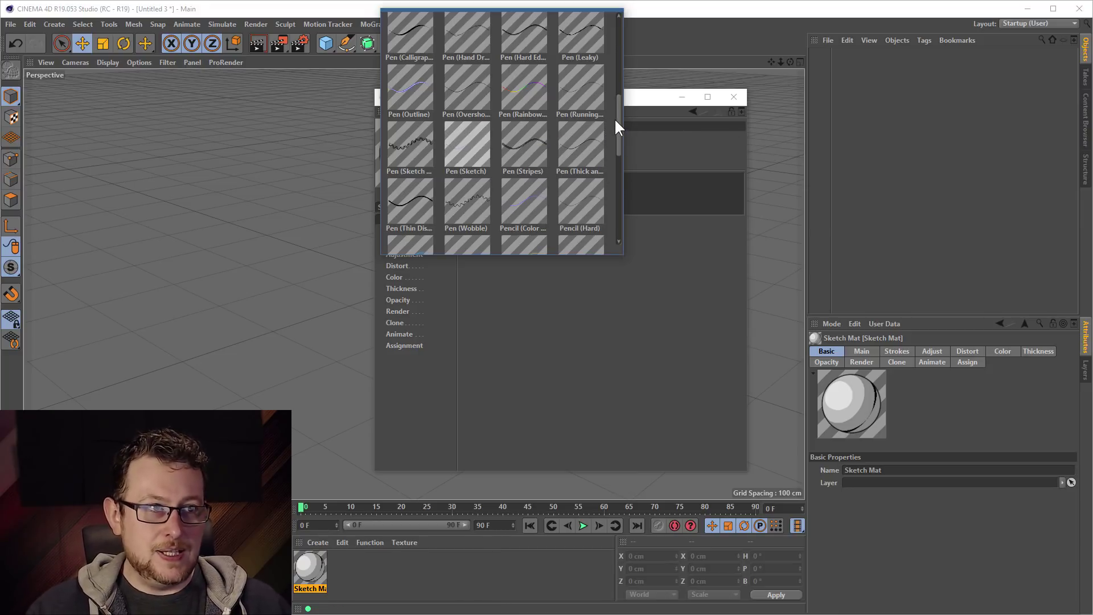
{"action": "left_click_drag", "start_coordinate": [616, 121], "coordinate": [622, 238]}
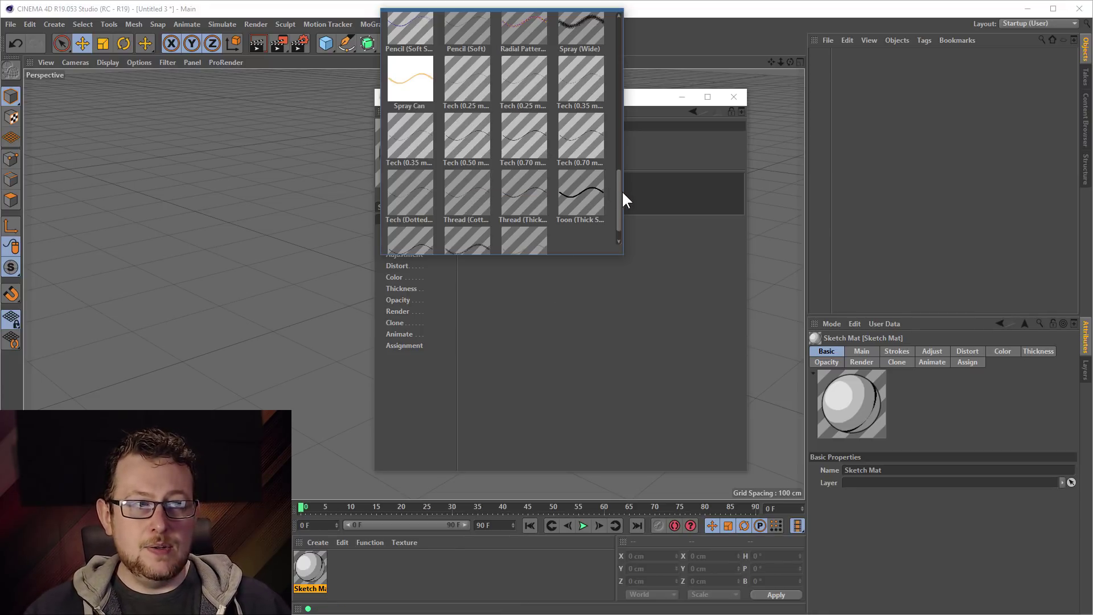
{"action": "left_click", "coordinate": [620, 311]}
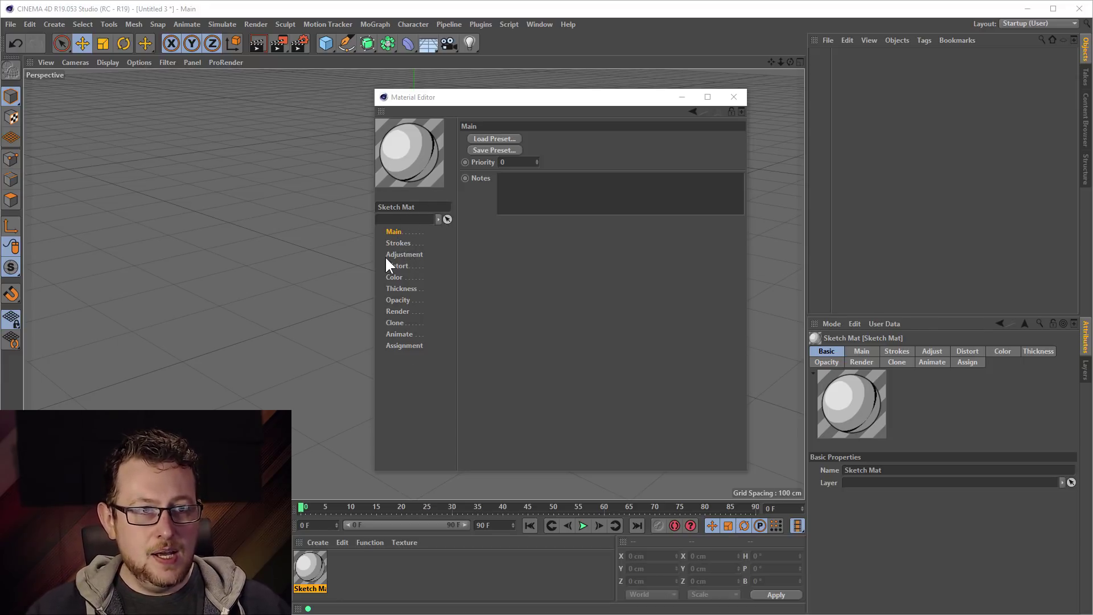
- Review the sketch material's Strokes, Adjustment, Distort and Color settings
{"action": "left_click", "coordinate": [406, 242]}
{"action": "left_click", "coordinate": [406, 253]}
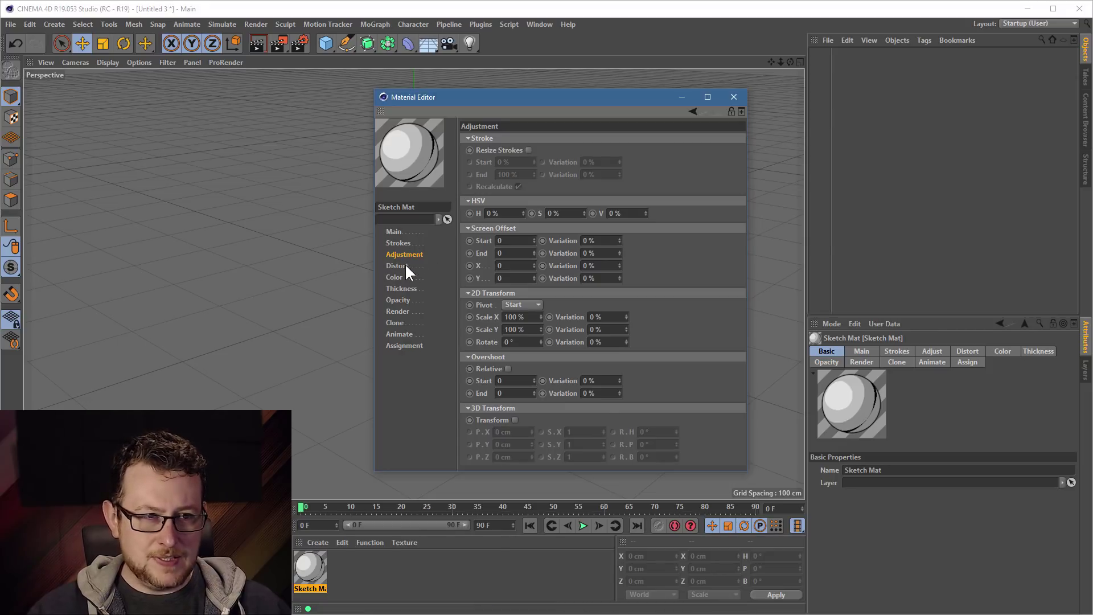
{"action": "left_click", "coordinate": [405, 265]}
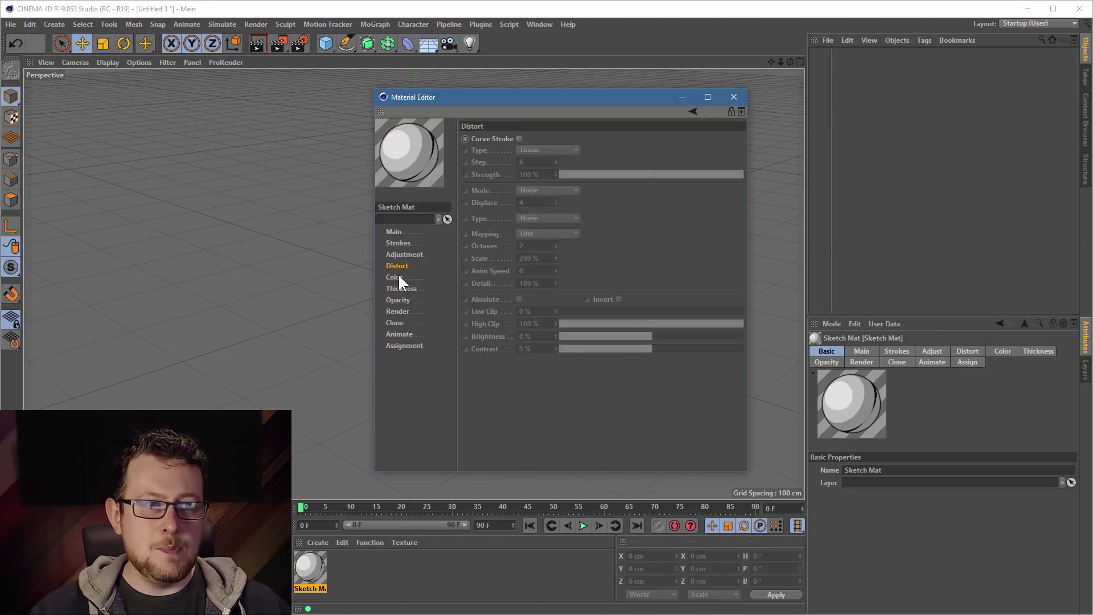
{"action": "left_click", "coordinate": [392, 277]}
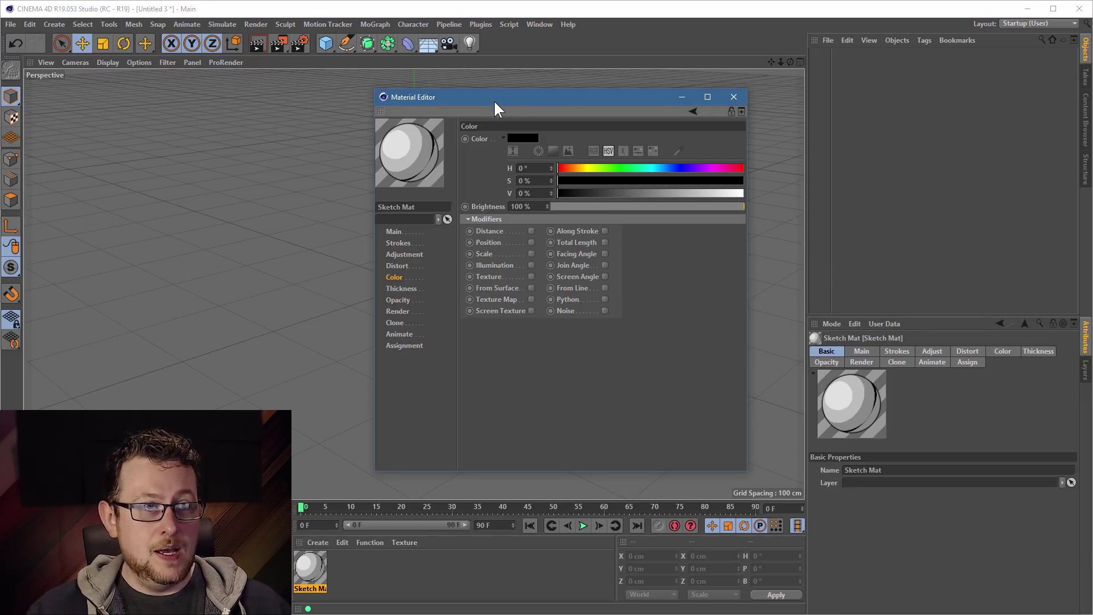
- Add a cube to the scene and move it away from the origin toward the back of the view
{"action": "left_click_drag", "start_coordinate": [494, 100], "coordinate": [625, 179]}
{"action": "left_click", "coordinate": [329, 44]}
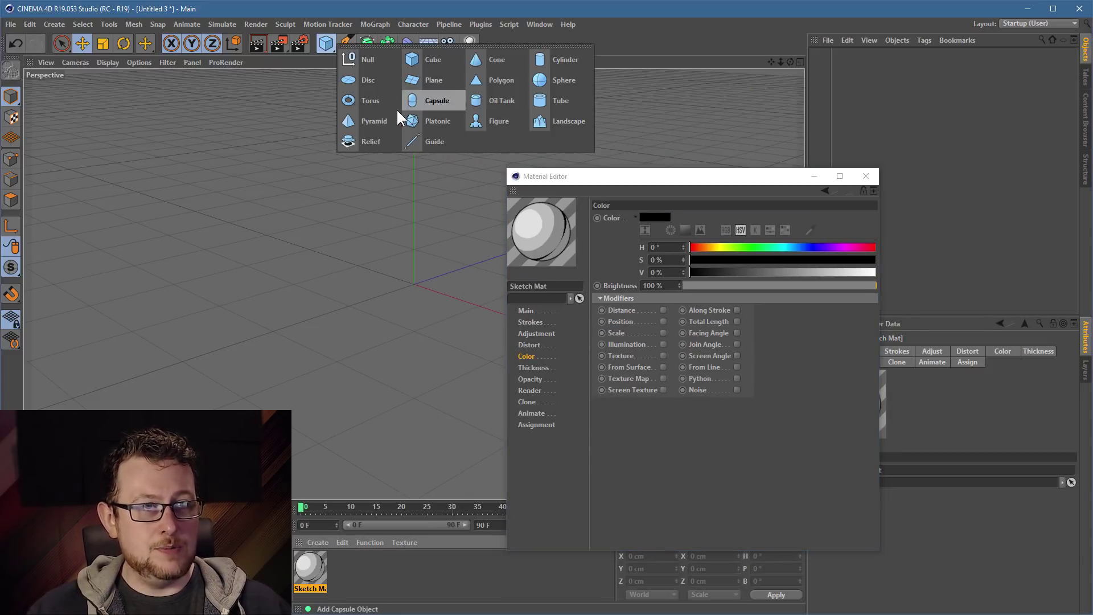
{"action": "left_click", "coordinate": [433, 60]}
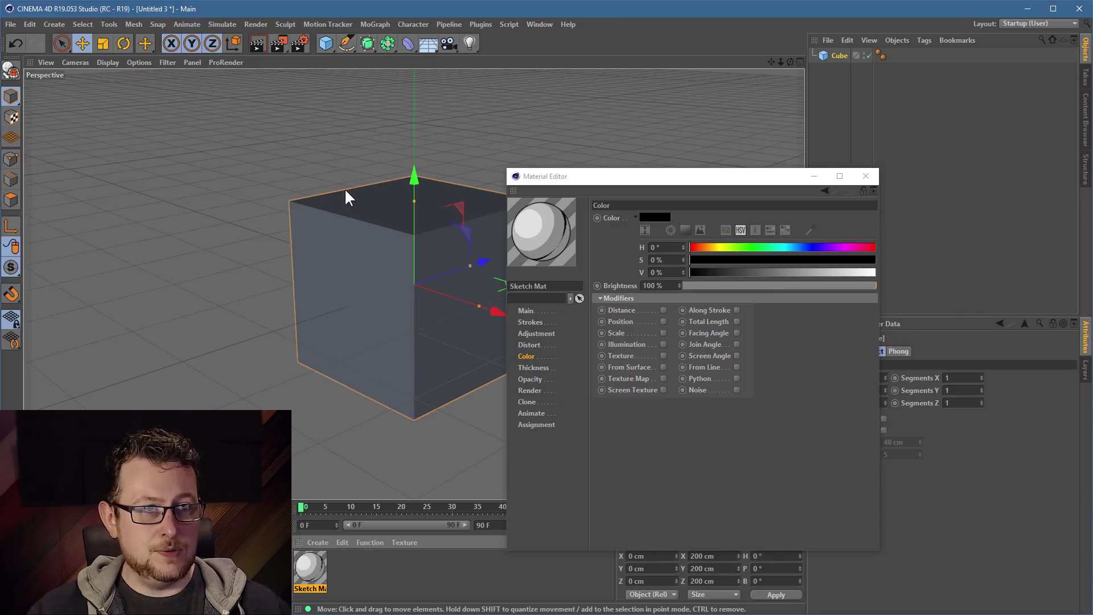
{"action": "left_click_drag", "start_coordinate": [343, 194], "coordinate": [441, 54]}
- Add a torus, move it to about X -122, Y 102, Z -71 cm, and shift the material editor clear of the objects
{"action": "left_click", "coordinate": [329, 44]}
{"action": "left_click", "coordinate": [425, 110]}
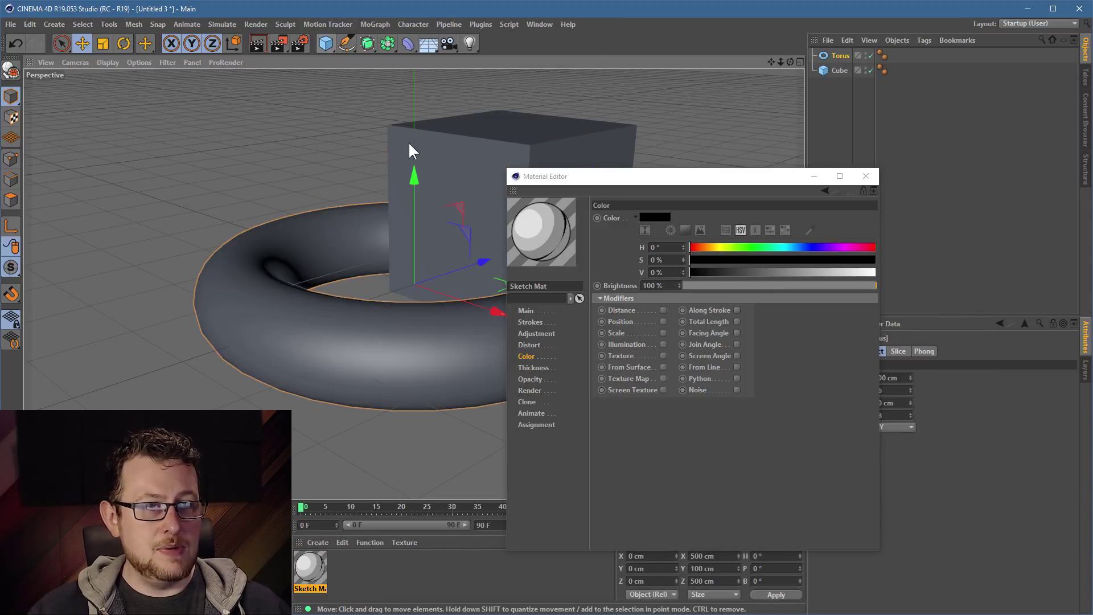
{"action": "left_click_drag", "start_coordinate": [409, 148], "coordinate": [268, 130]}
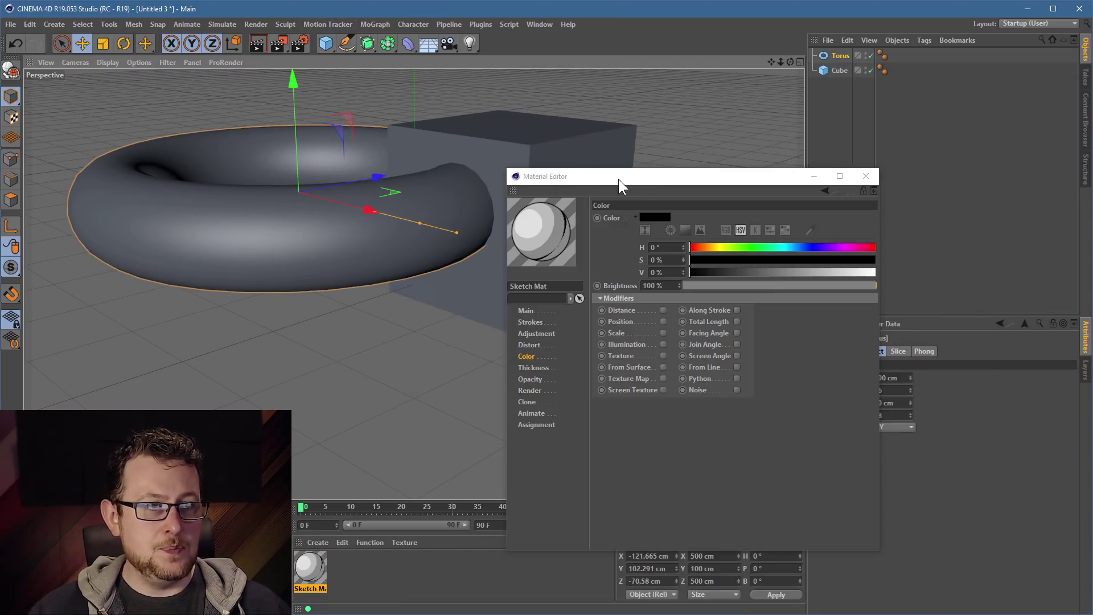
{"action": "left_click_drag", "start_coordinate": [619, 179], "coordinate": [668, 179]}
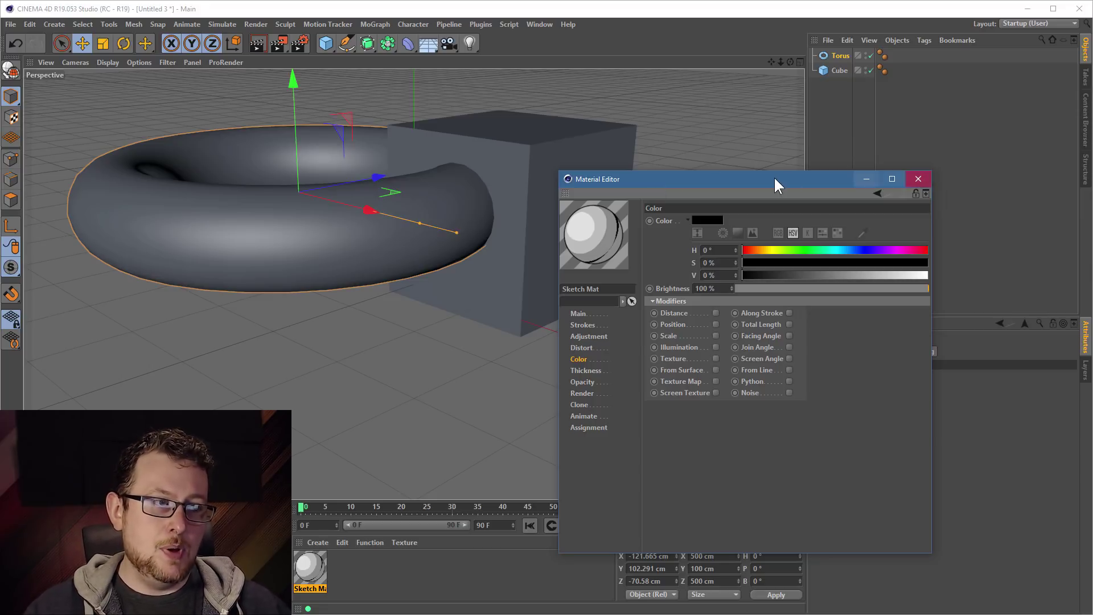
{"action": "left_click_drag", "start_coordinate": [774, 177], "coordinate": [834, 178]}
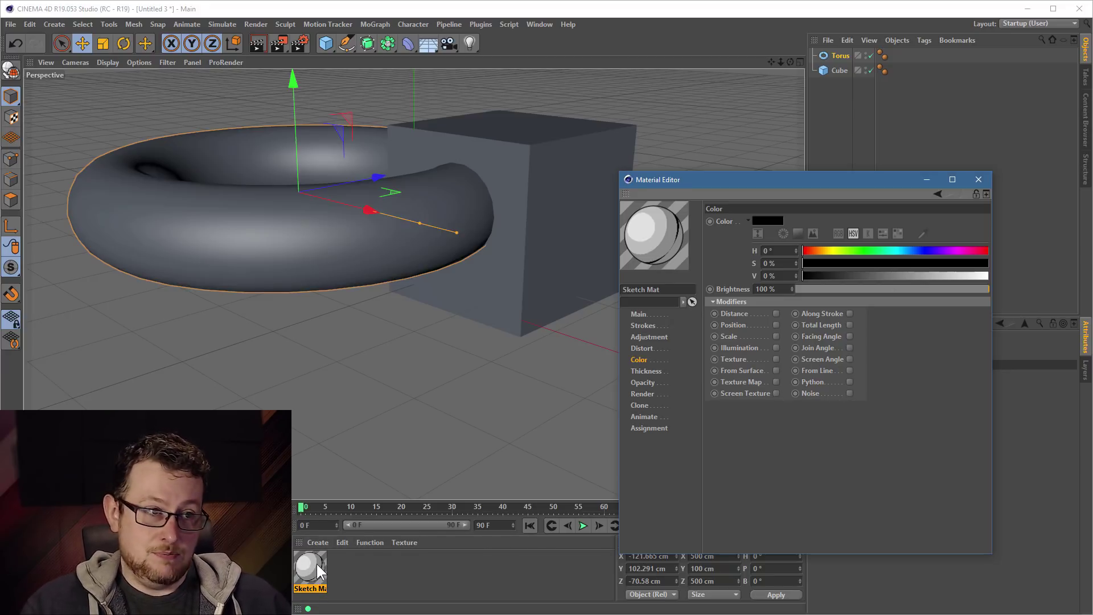
- Review the Main and Lines options of Sketch and Toon in the render settings, and render the perspective view
{"action": "left_click", "coordinate": [299, 41]}
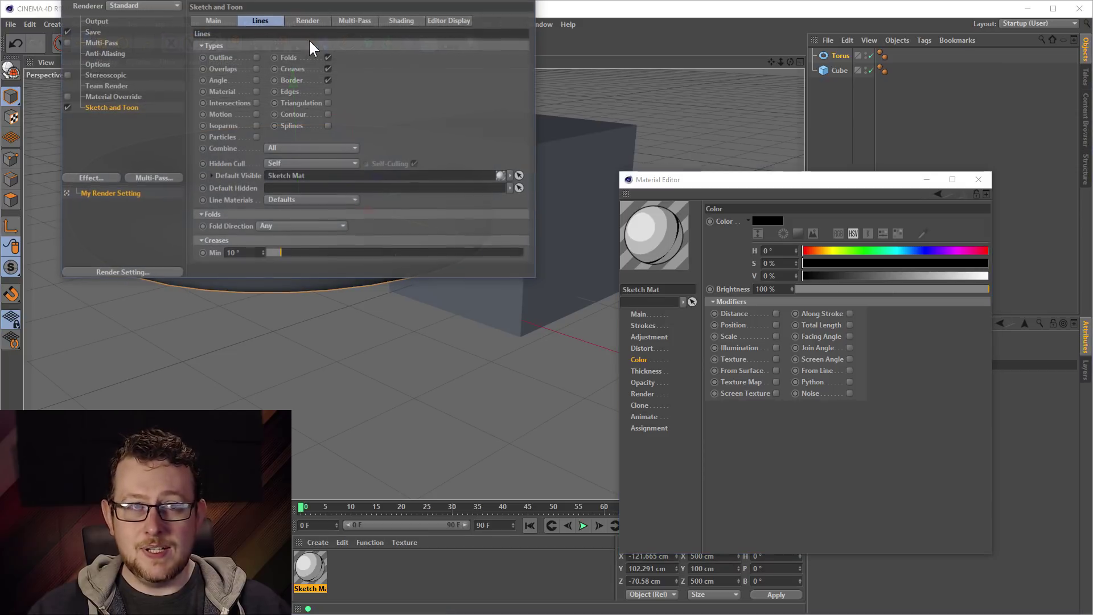
{"action": "left_click_drag", "start_coordinate": [350, 97], "coordinate": [356, 91]}
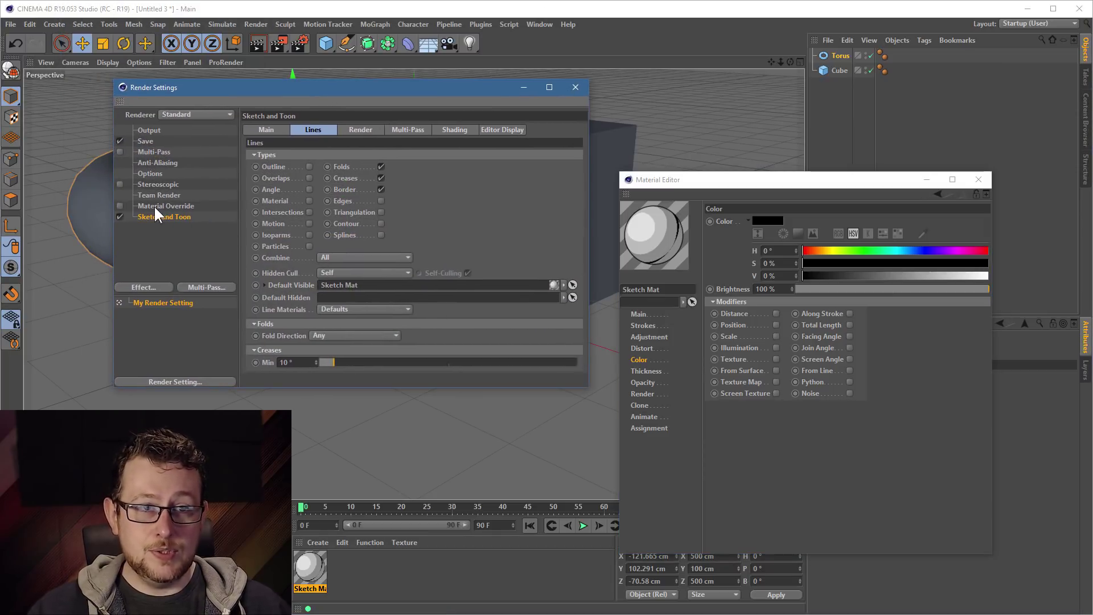
{"action": "left_click", "coordinate": [272, 128]}
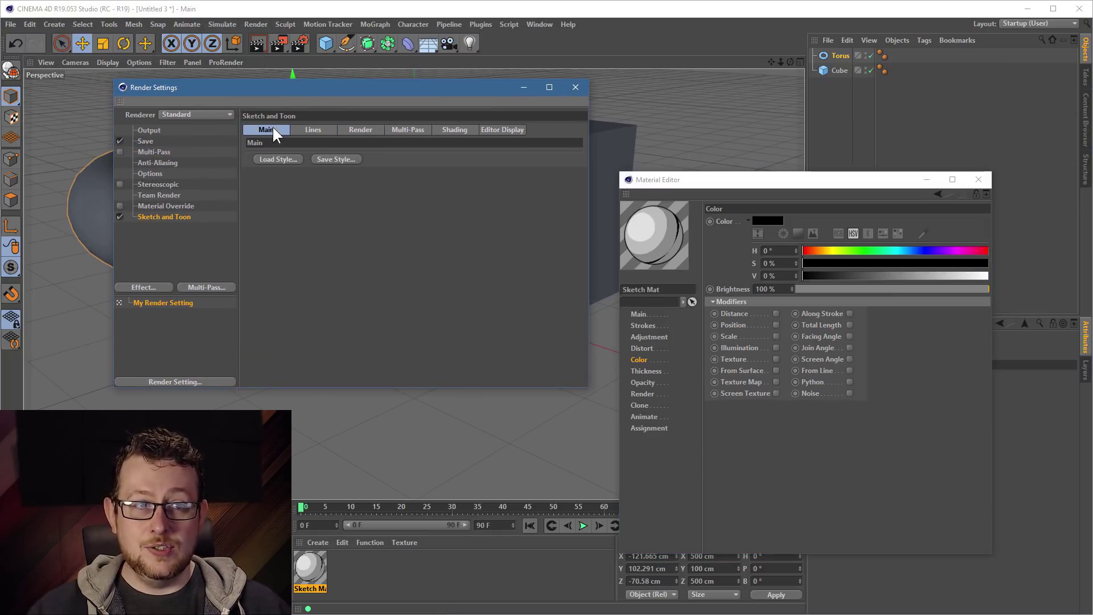
{"action": "left_click", "coordinate": [309, 128]}
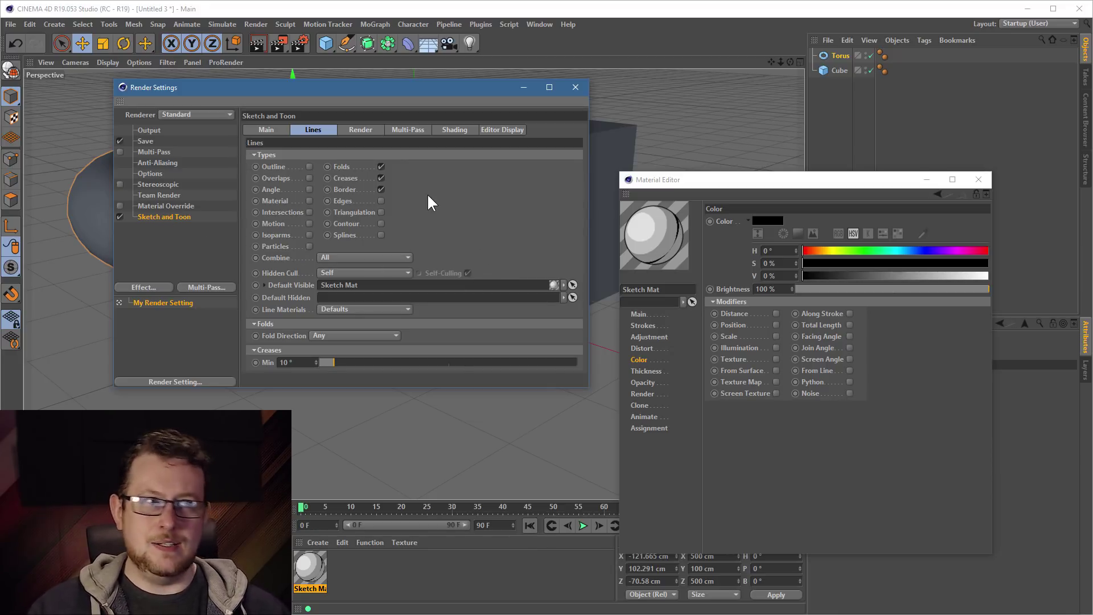
{"action": "left_click", "coordinate": [574, 87]}
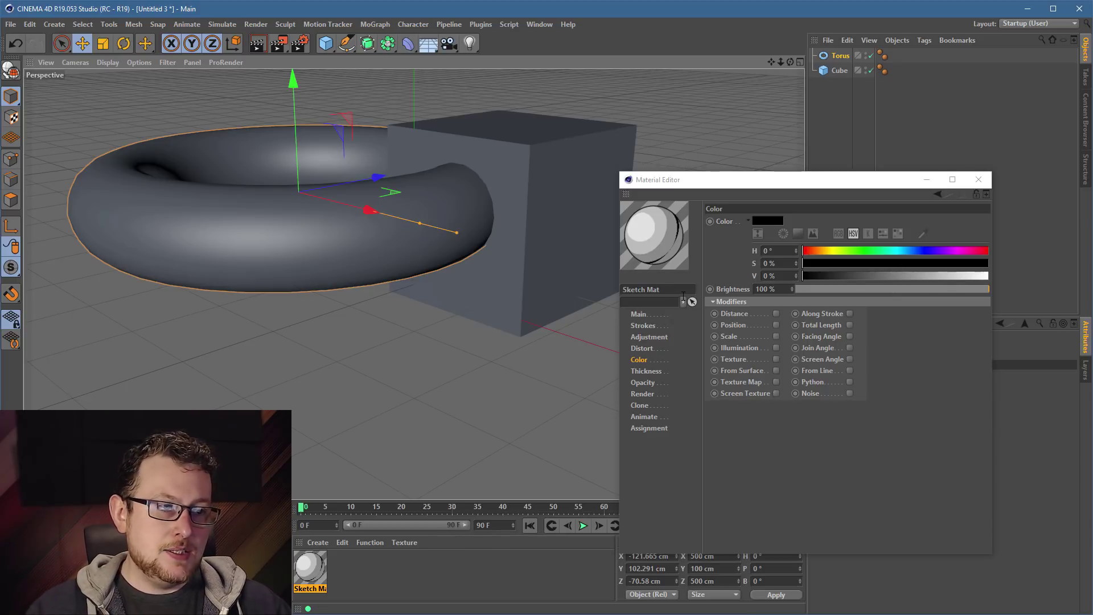
{"action": "left_click", "coordinate": [256, 48]}
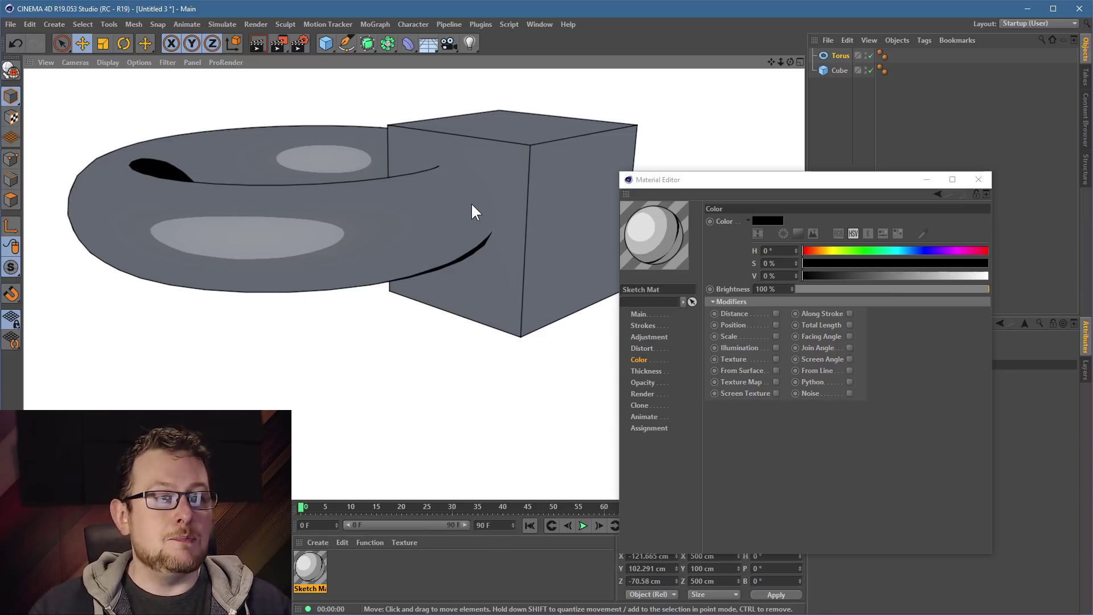
- Render the view with the sketch lines coloured H 206°, S 70%, V 72%, and reset V to 0%
{"action": "left_click", "coordinate": [643, 358]}
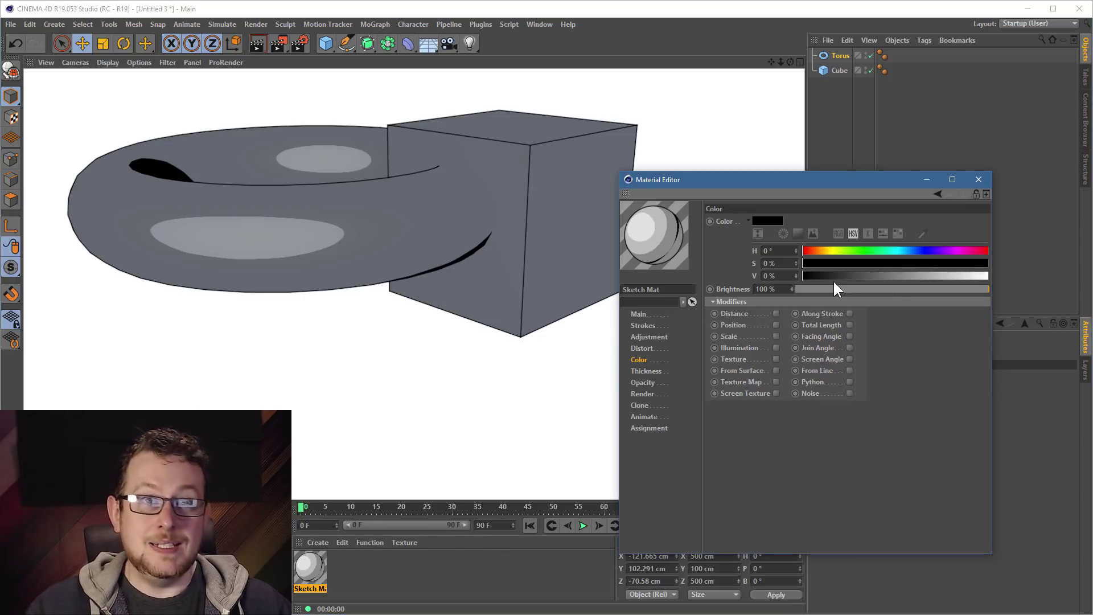
{"action": "left_click", "coordinate": [908, 250]}
{"action": "left_click", "coordinate": [931, 262]}
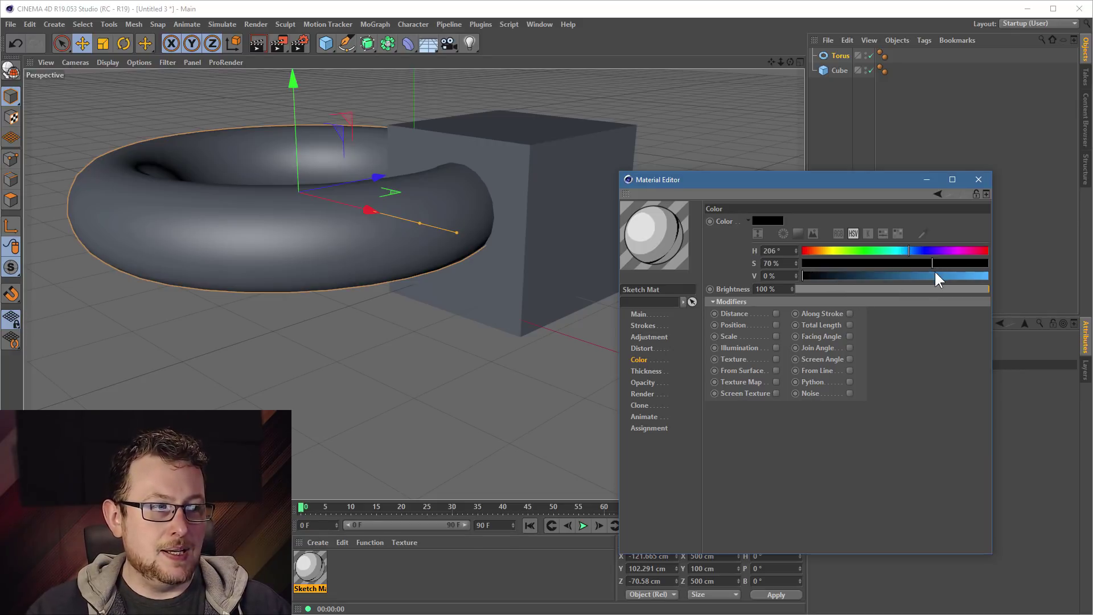
{"action": "left_click", "coordinate": [935, 276]}
{"action": "left_click", "coordinate": [261, 40]}
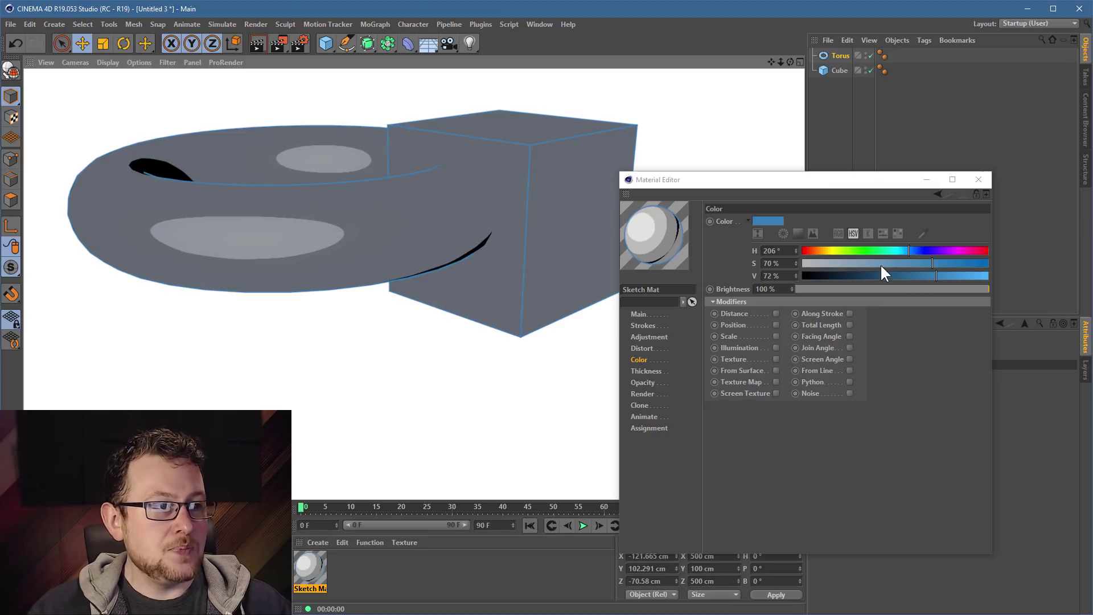
{"action": "left_click_drag", "start_coordinate": [869, 273], "coordinate": [802, 275]}
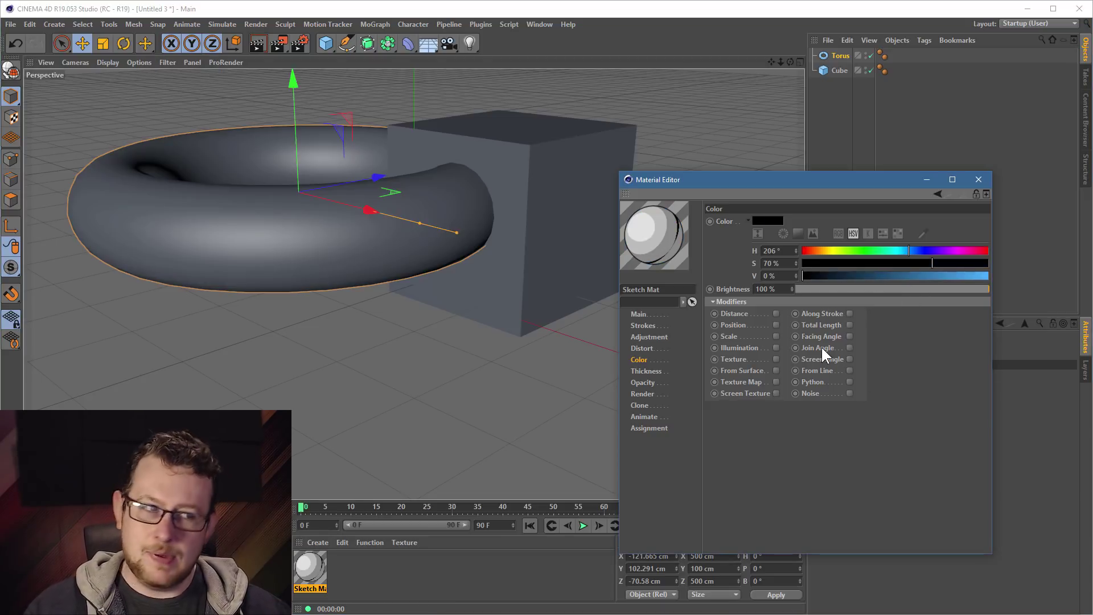
- Render the view at the current line thickness, set the sketch material's thickness to 9, and render again
{"action": "left_click", "coordinate": [643, 371]}
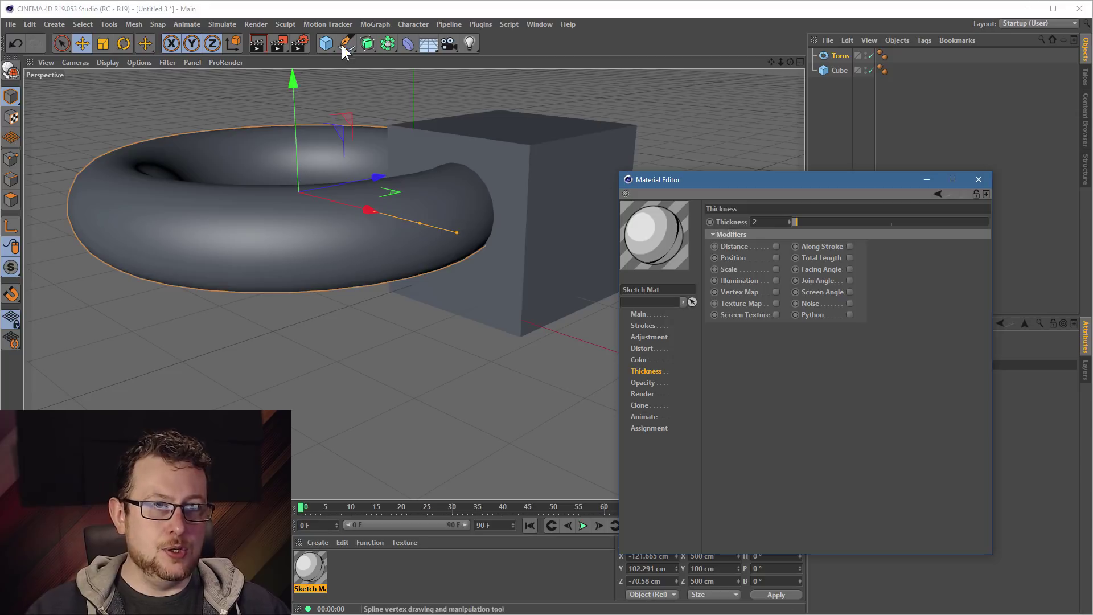
{"action": "left_click", "coordinate": [259, 43]}
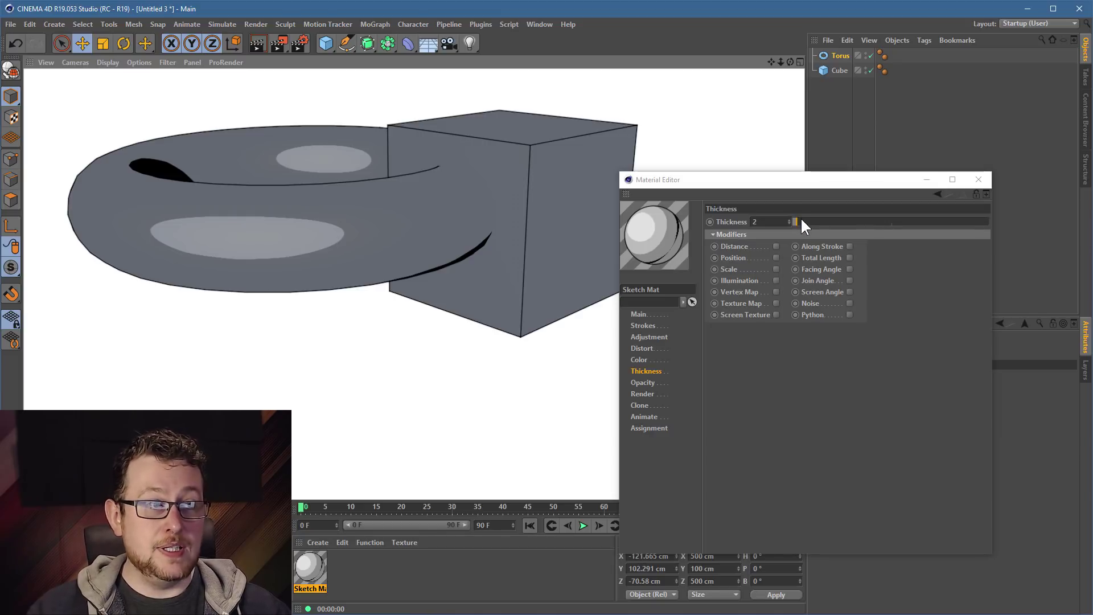
{"action": "left_click_drag", "start_coordinate": [800, 222], "coordinate": [812, 221]}
{"action": "left_click", "coordinate": [260, 43]}
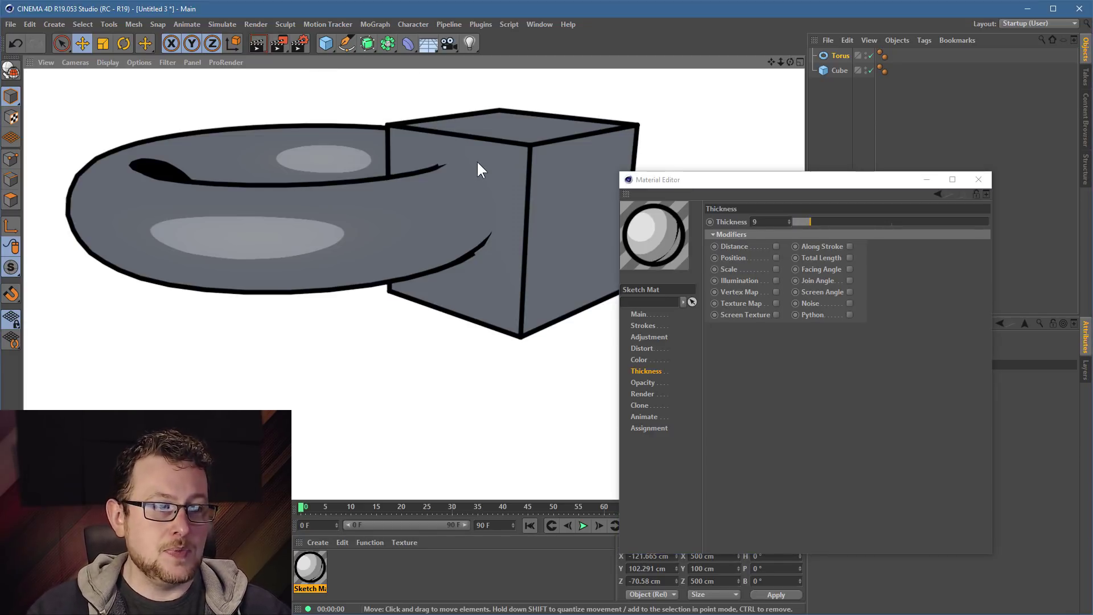
- Lower the sketch material's opacity to 57% and render the view
{"action": "left_click", "coordinate": [643, 382]}
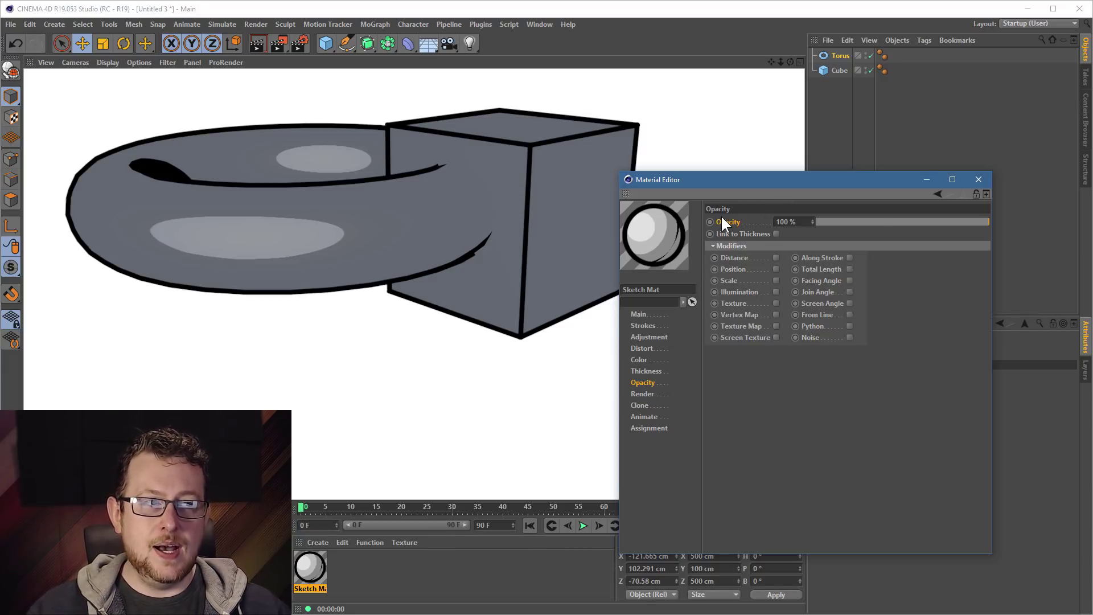
{"action": "left_click_drag", "start_coordinate": [949, 223], "coordinate": [916, 222]}
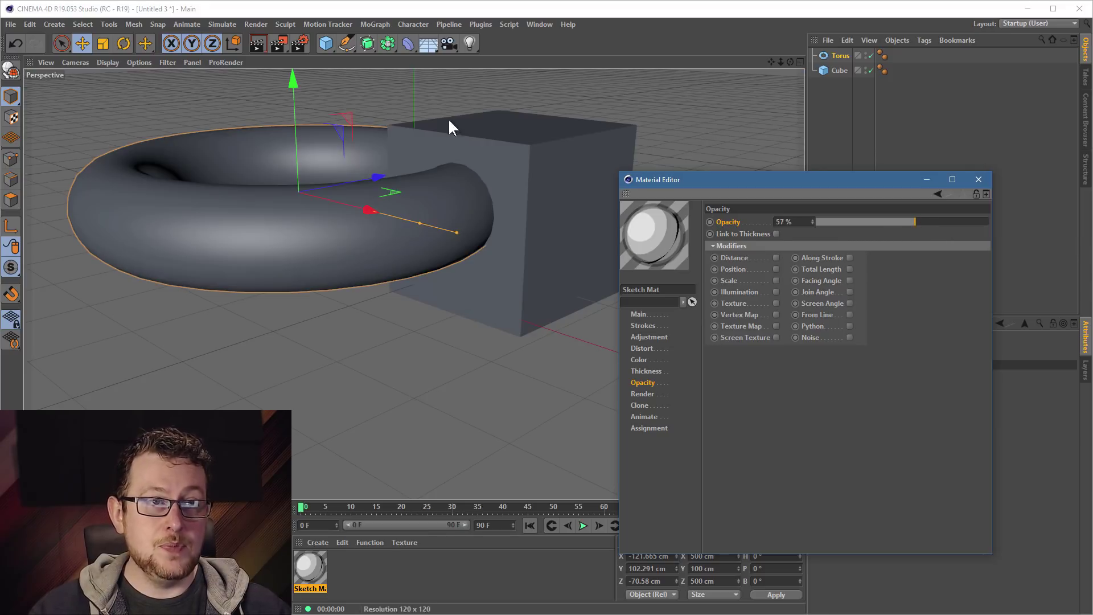
{"action": "left_click", "coordinate": [262, 44]}
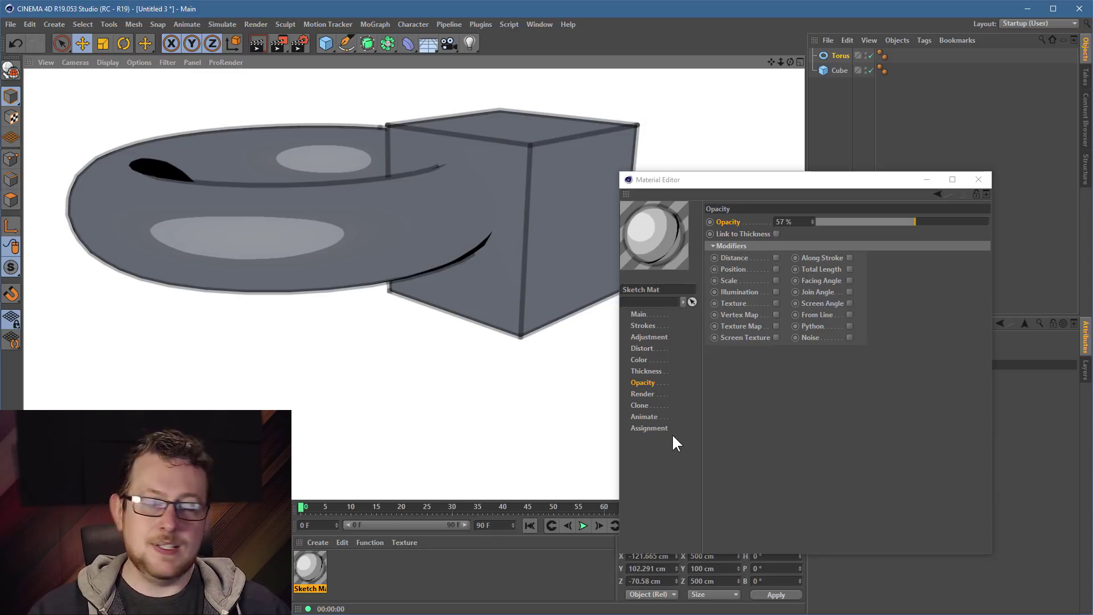
- Review the sketch material's Color, Thickness and Opacity settings, and browse its line presets without loading one
{"action": "left_click", "coordinate": [647, 358]}
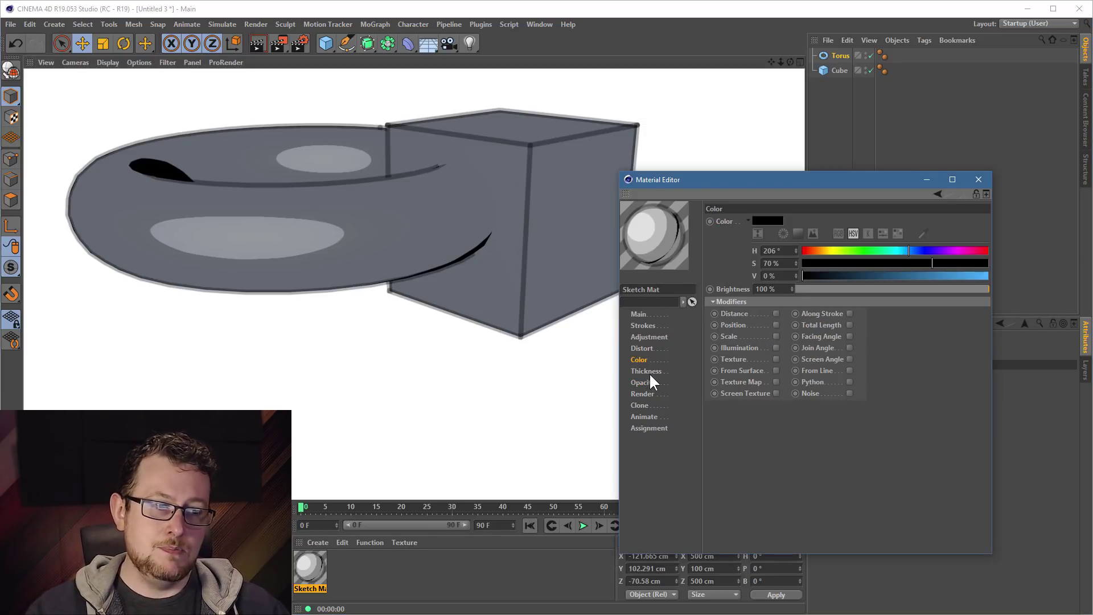
{"action": "left_click", "coordinate": [649, 371]}
{"action": "left_click", "coordinate": [655, 381]}
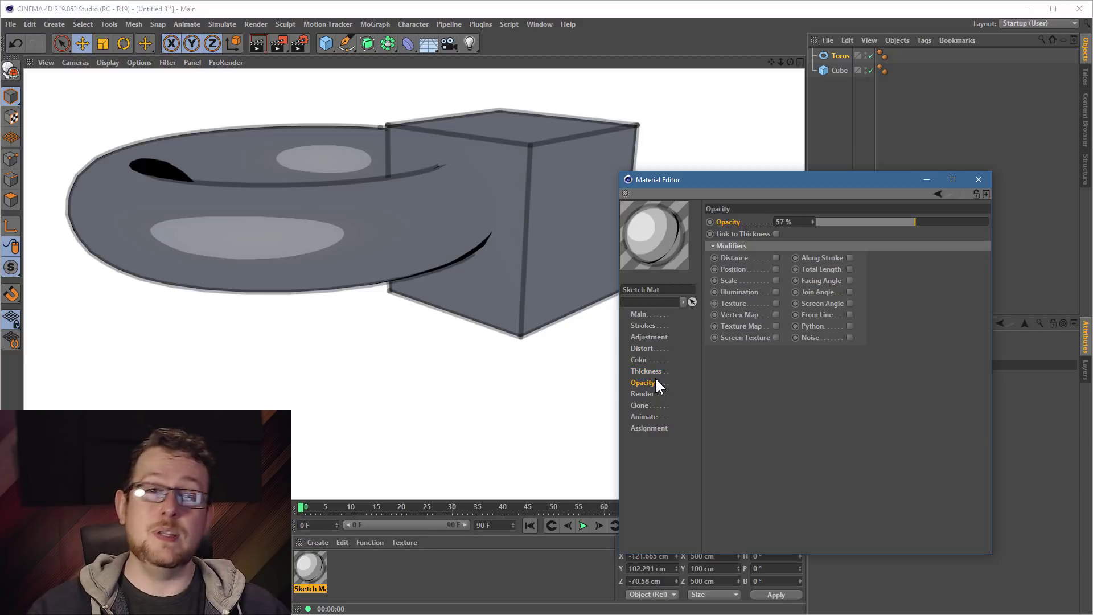
{"action": "left_click", "coordinate": [639, 315]}
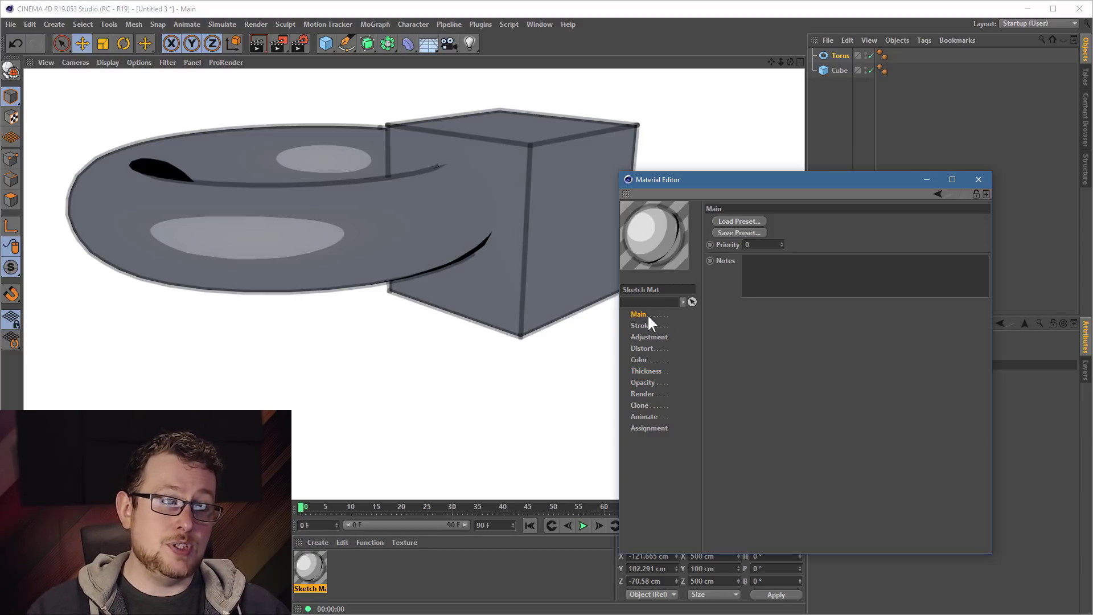
{"action": "left_click", "coordinate": [740, 221]}
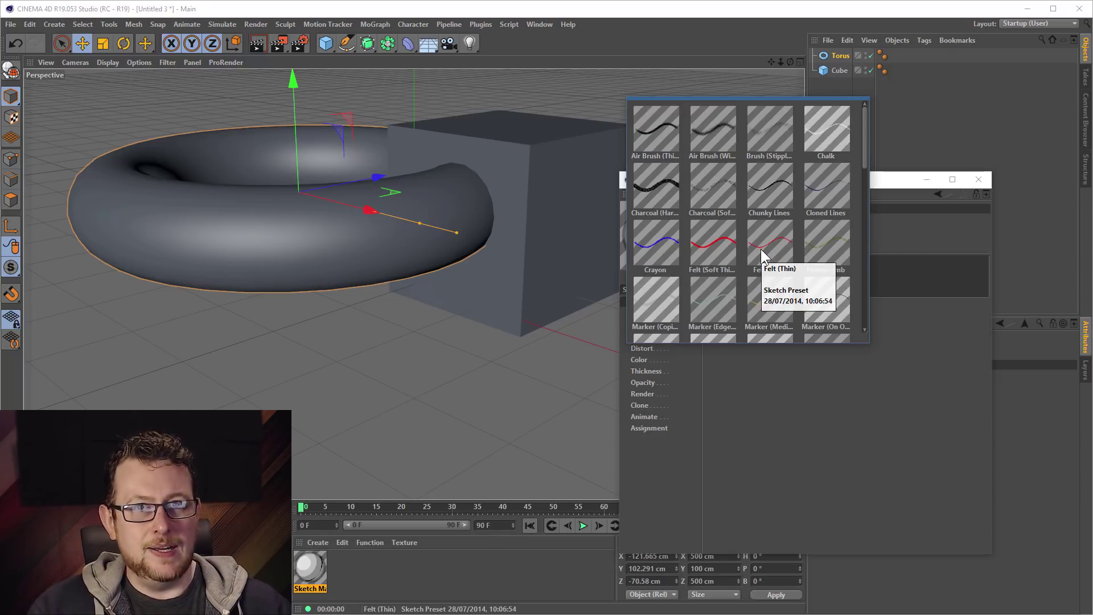
{"action": "left_click", "coordinate": [781, 447]}
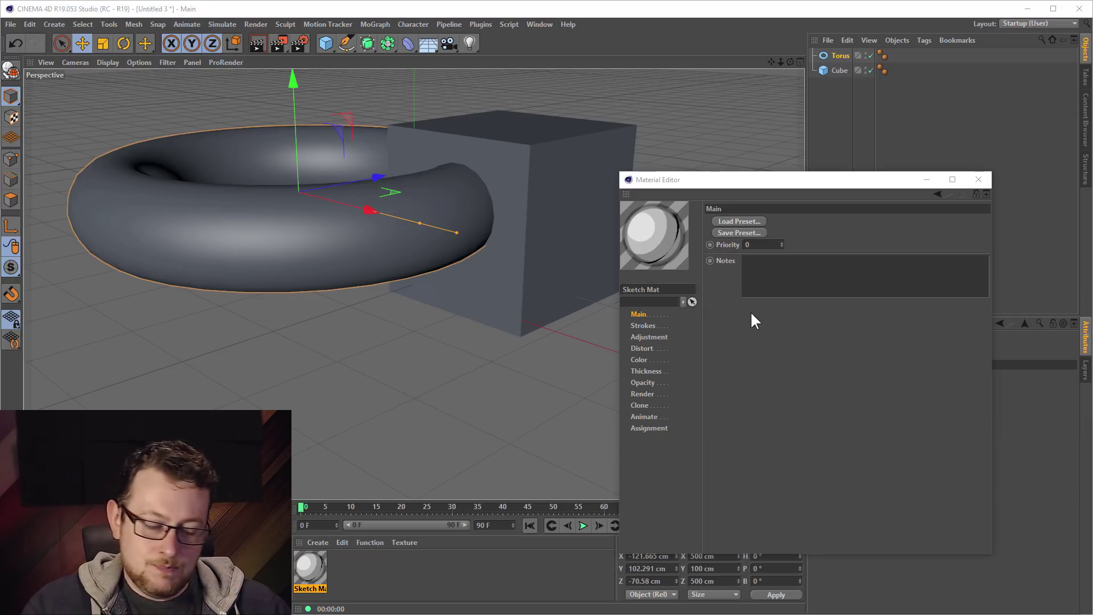
- Set the sketch material's opacity to 100% and its thickness to 3, and close the material editor
{"action": "left_click_drag", "start_coordinate": [800, 176], "coordinate": [614, 177]}
{"action": "left_click", "coordinate": [457, 383]}
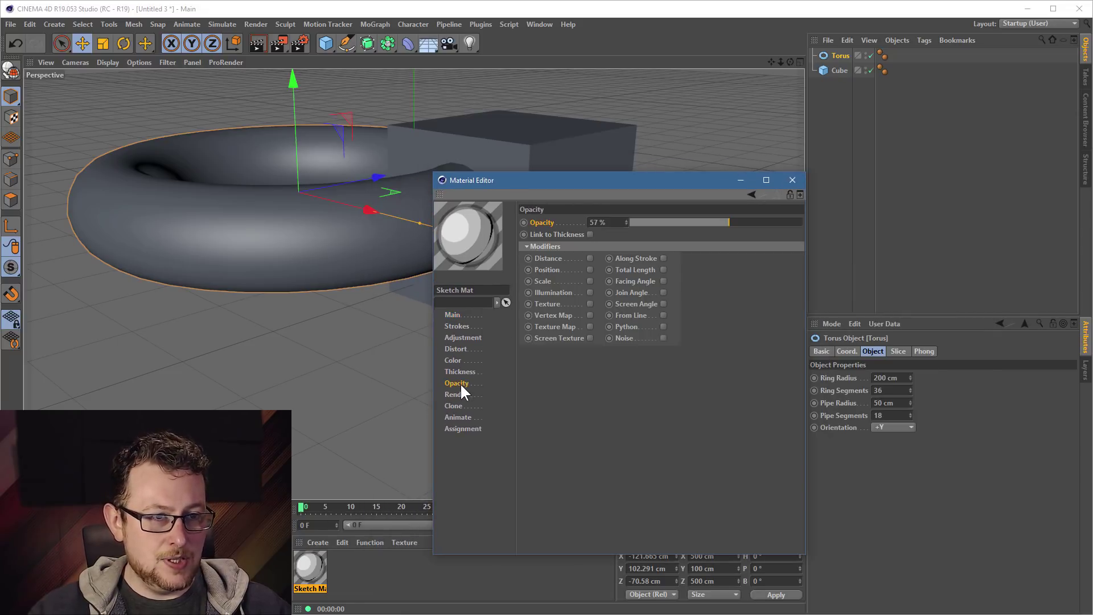
{"action": "left_click_drag", "start_coordinate": [731, 222], "coordinate": [825, 224]}
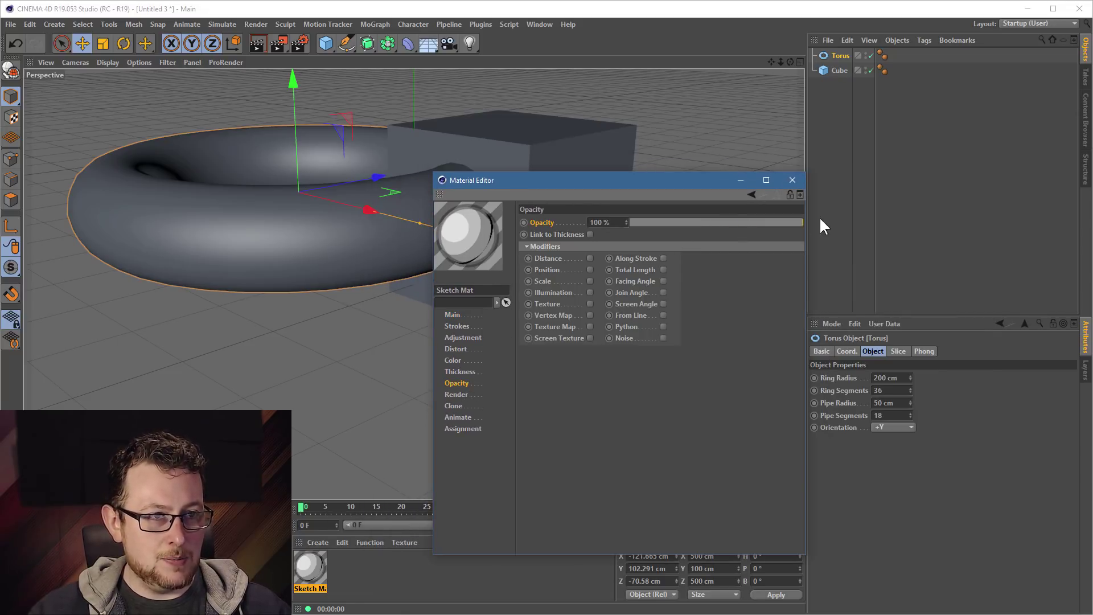
{"action": "left_click", "coordinate": [460, 371]}
{"action": "double_click", "coordinate": [578, 223]}
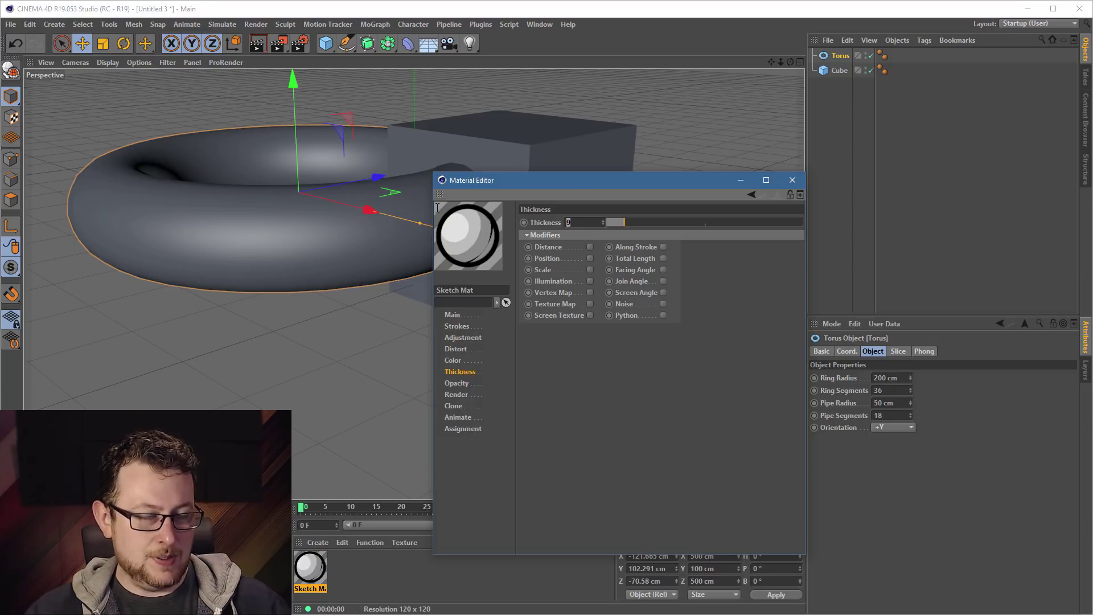
{"action": "type", "text": "3"}
{"action": "key", "text": "Return"}
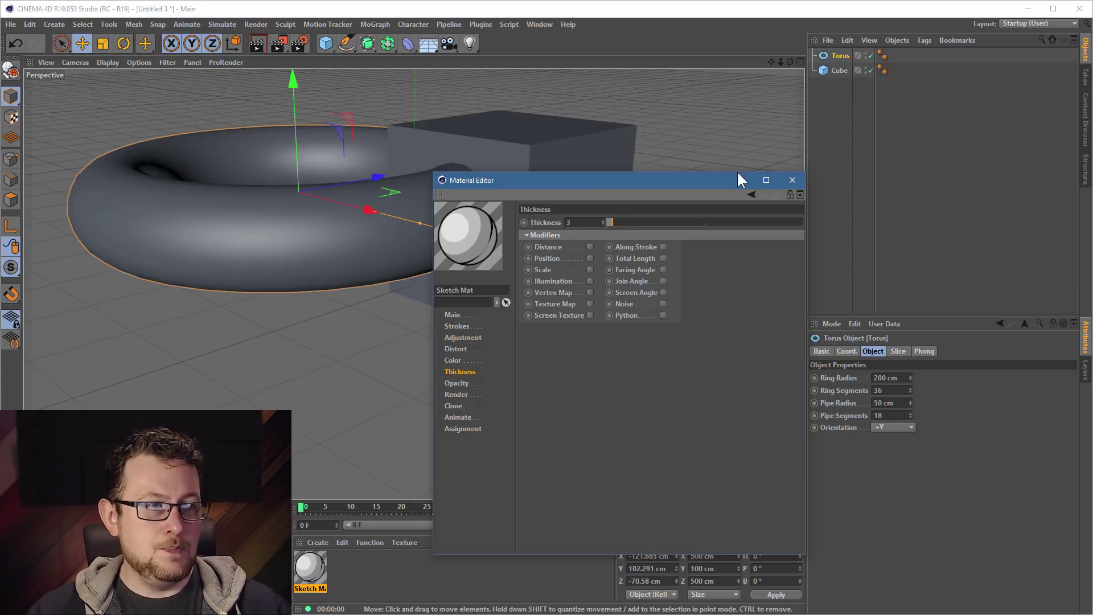
{"action": "left_click", "coordinate": [788, 183]}
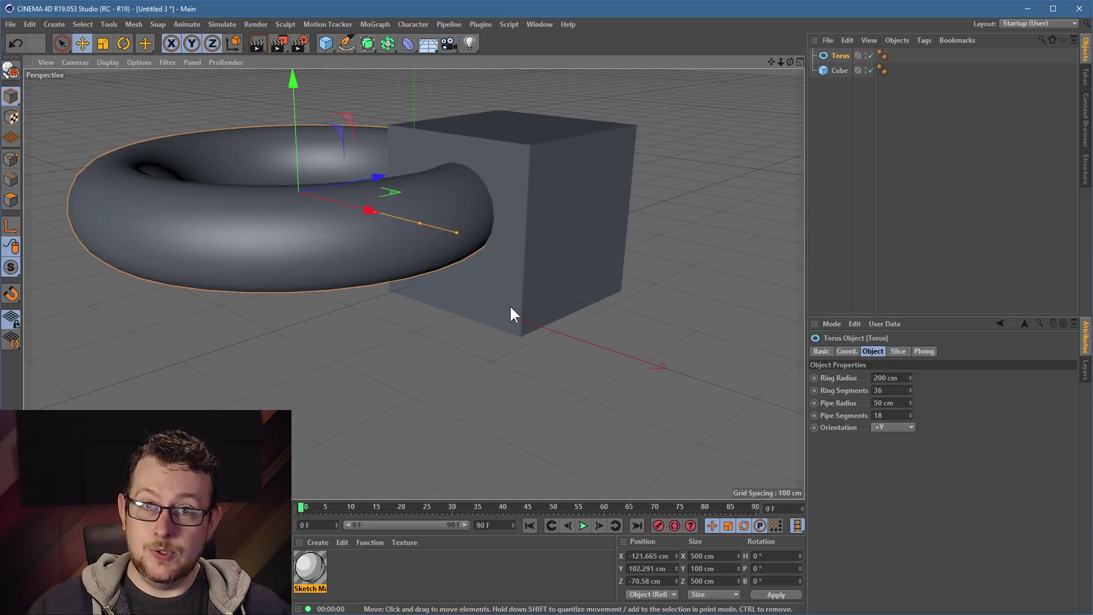
- Review the Main and Lines options of Sketch and Toon in the render settings, and render the torus and cube
{"action": "left_click", "coordinate": [296, 46]}
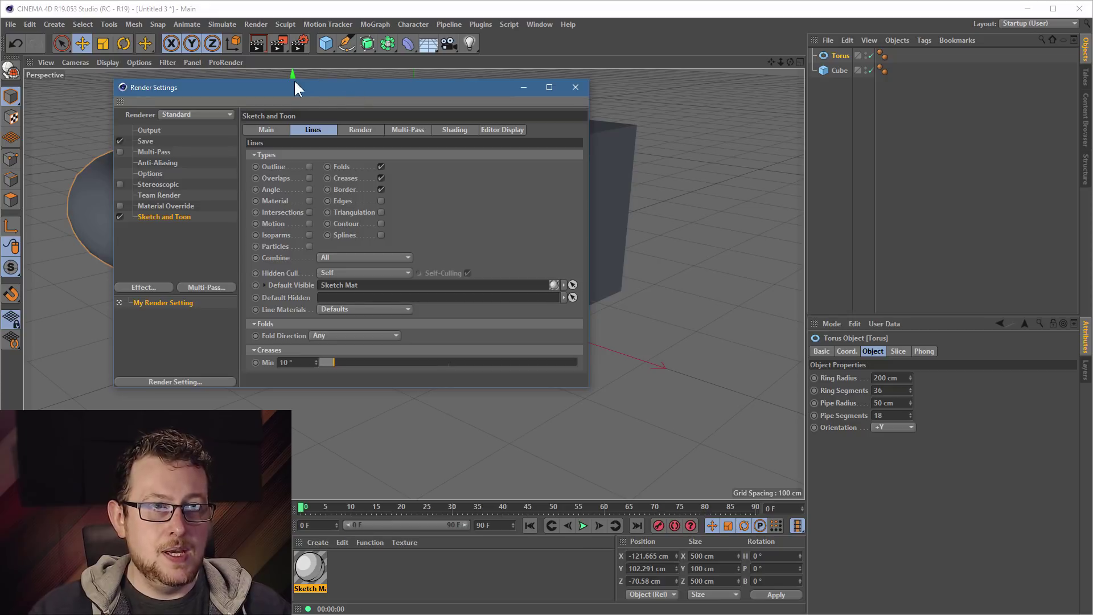
{"action": "left_click_drag", "start_coordinate": [304, 94], "coordinate": [563, 89]}
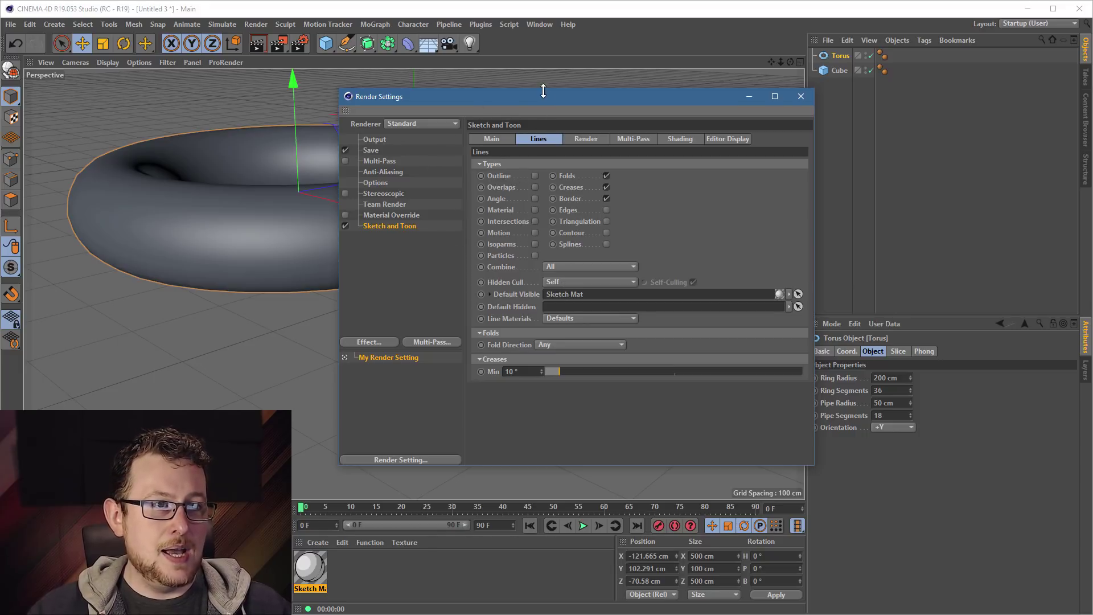
{"action": "left_click_drag", "start_coordinate": [539, 101], "coordinate": [509, 91]}
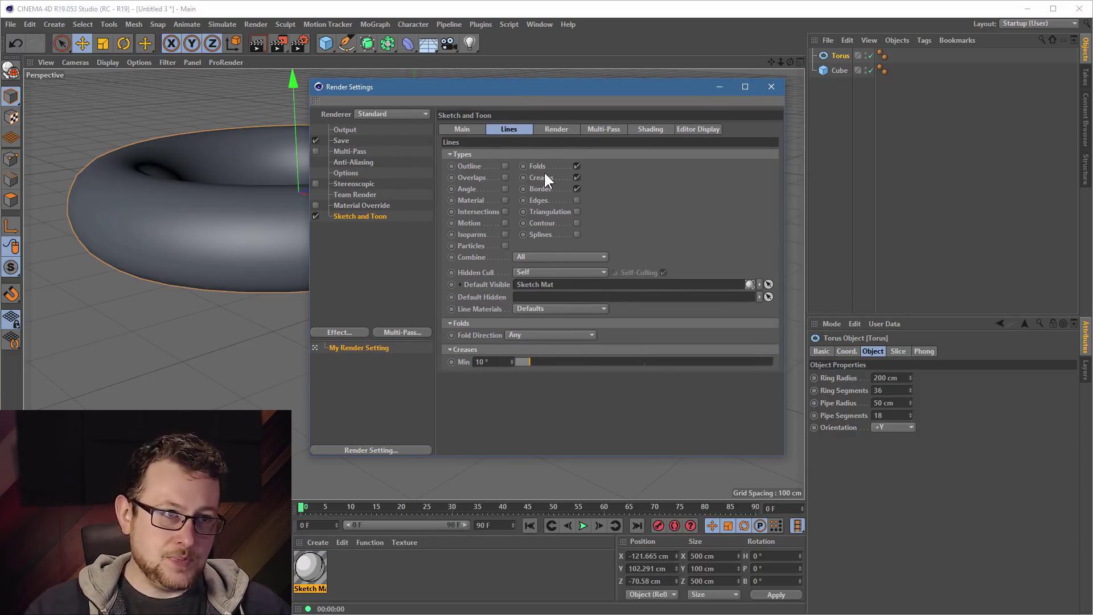
{"action": "left_click", "coordinate": [458, 131]}
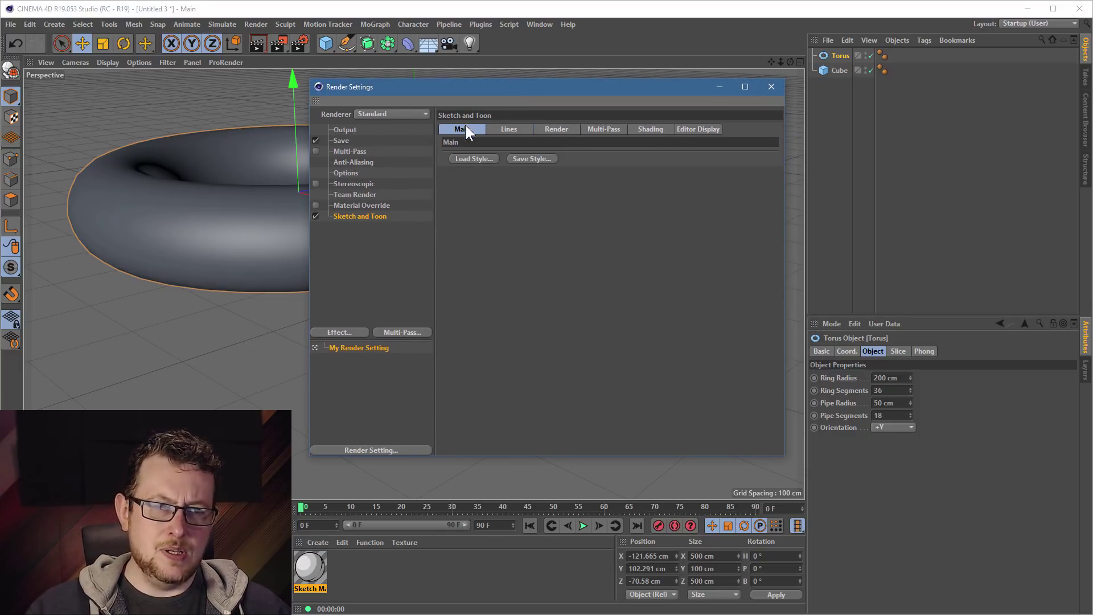
{"action": "left_click", "coordinate": [519, 128]}
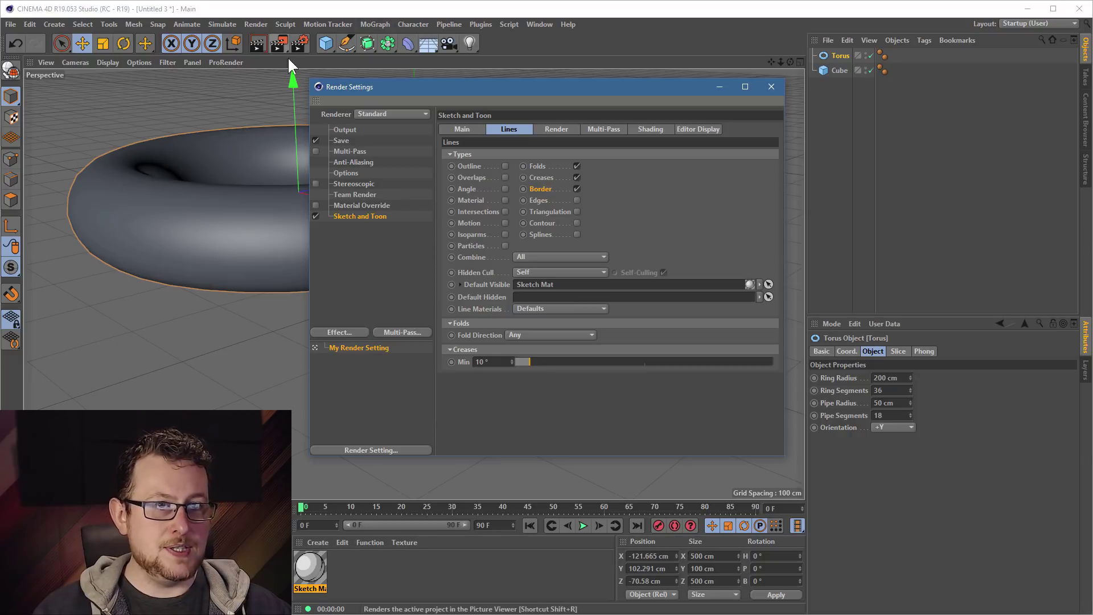
{"action": "left_click_drag", "start_coordinate": [359, 87], "coordinate": [334, 236]}
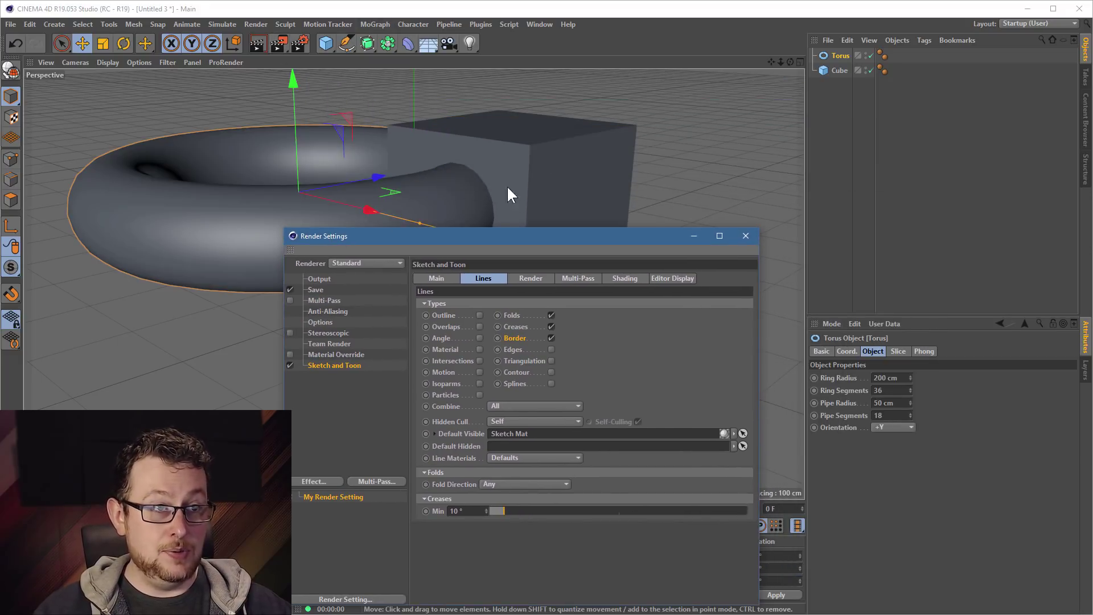
{"action": "left_click", "coordinate": [259, 40]}
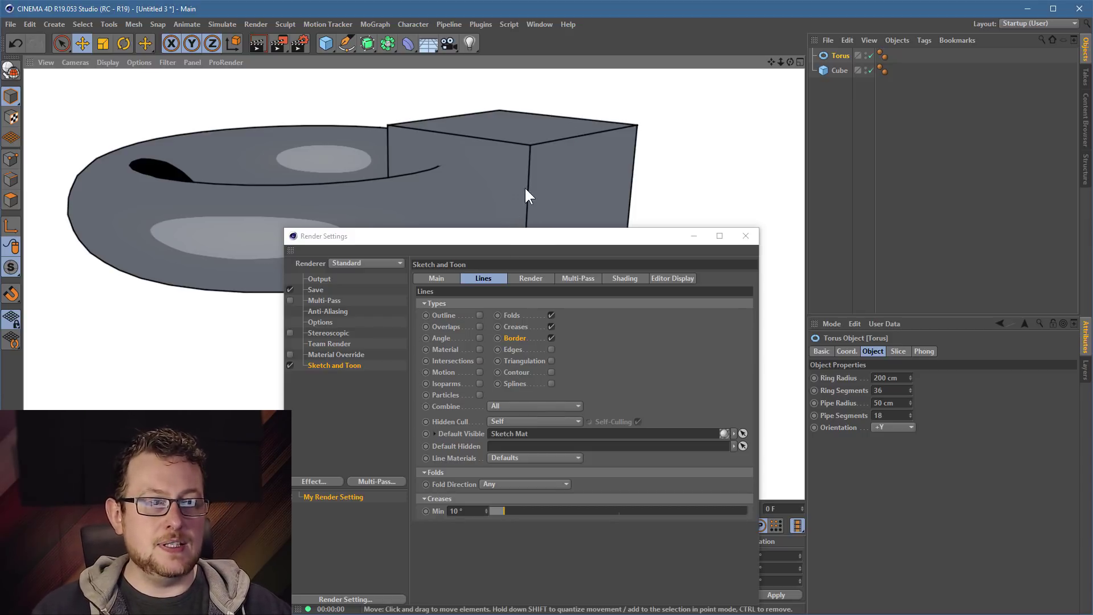
- Disable the Folds and Creases line types in turn, rendering the view after each, and enable both again
{"action": "left_click", "coordinate": [552, 315]}
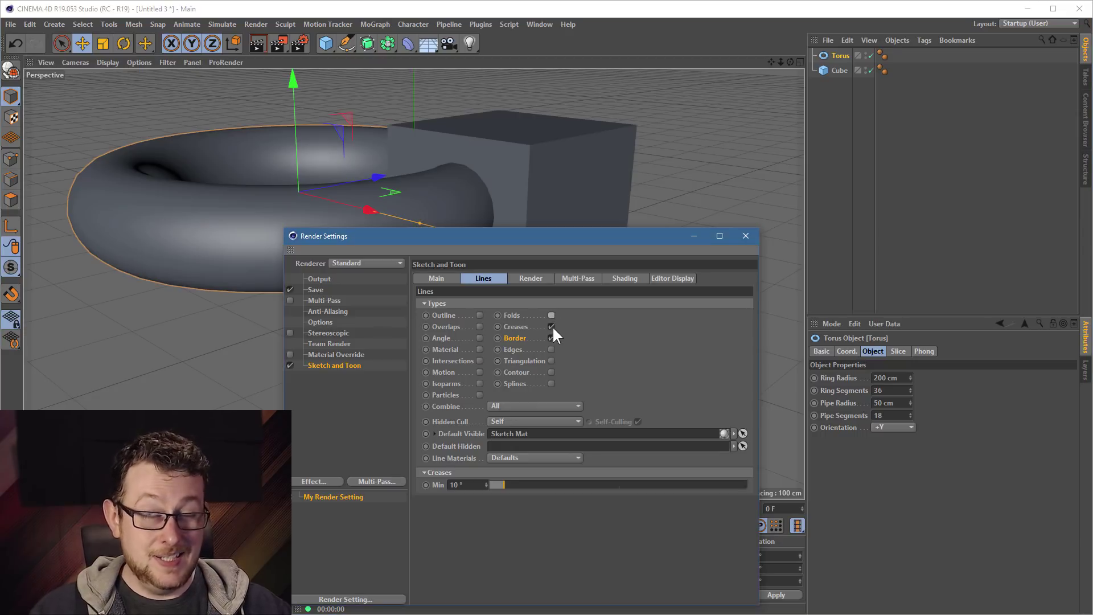
{"action": "left_click_drag", "start_coordinate": [465, 235], "coordinate": [504, 311]}
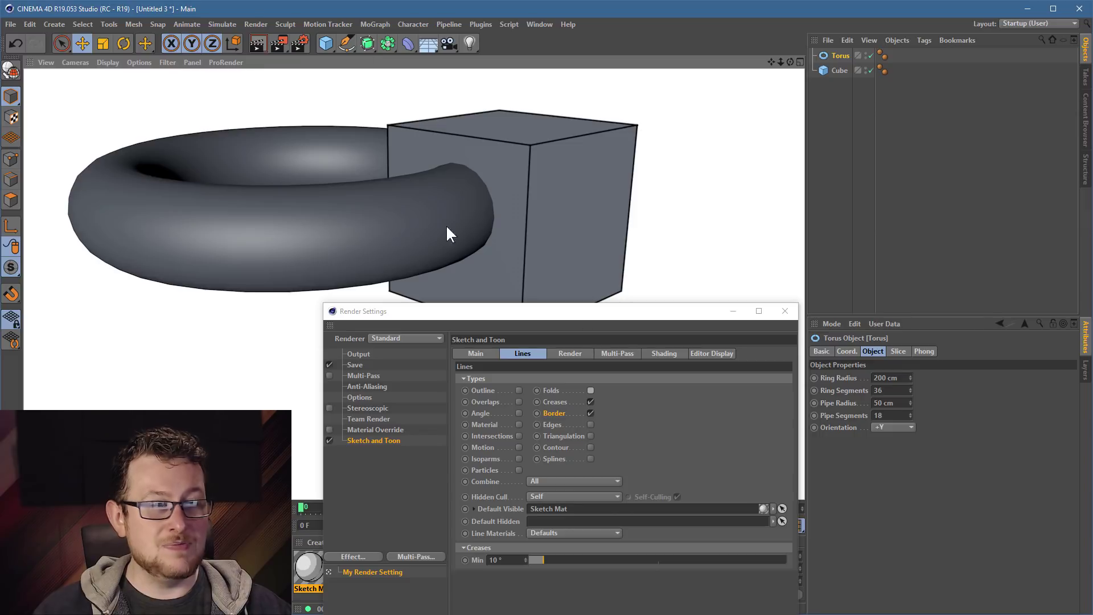
{"action": "left_click", "coordinate": [591, 401]}
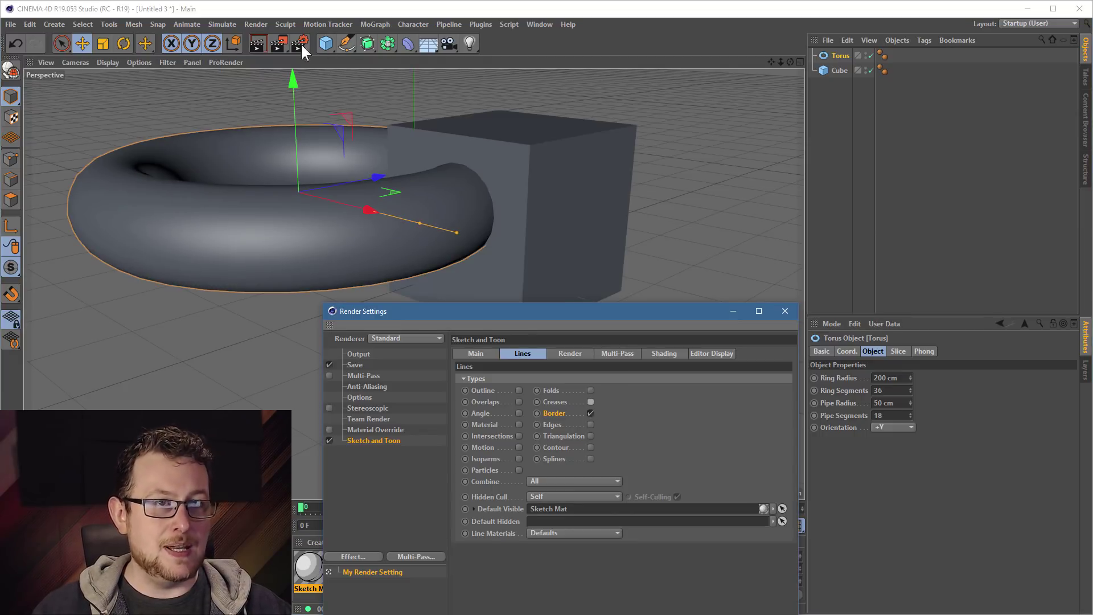
{"action": "left_click", "coordinate": [259, 41]}
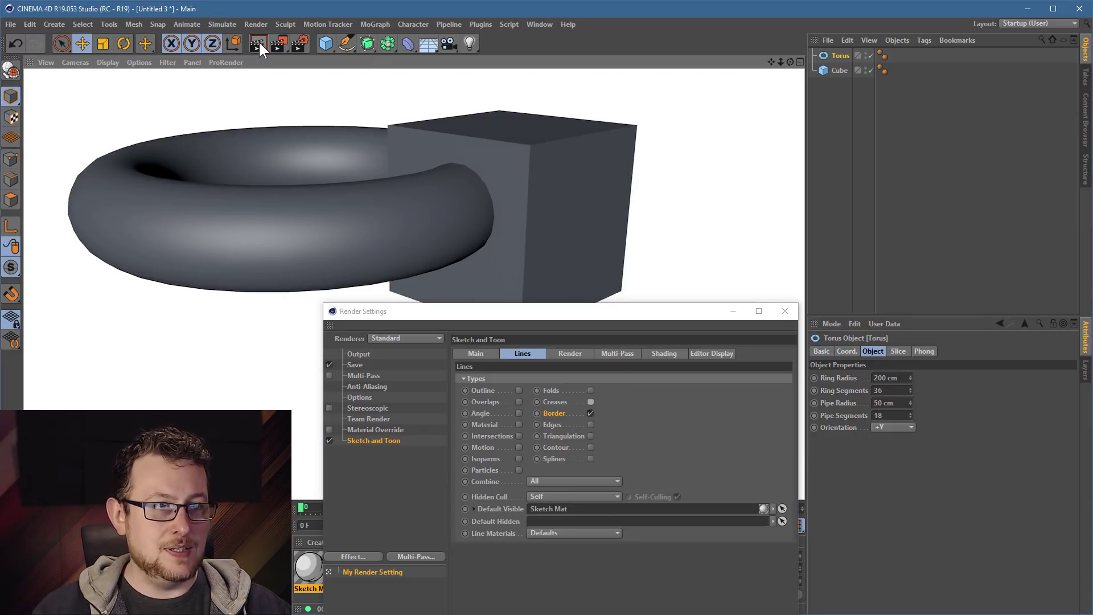
{"action": "left_click", "coordinate": [591, 402]}
{"action": "left_click", "coordinate": [591, 390]}
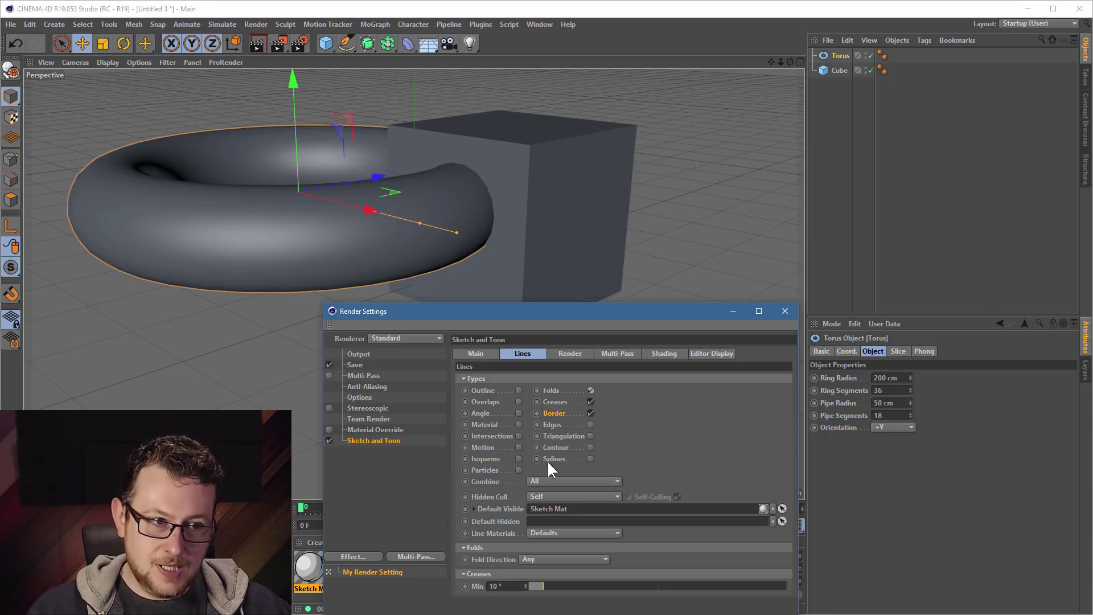
- Replace the torus with a second cube at about Y 205, Z 41 cm, and render the two cubes clear of the settings window
{"action": "left_click", "coordinate": [288, 257]}
{"action": "key", "text": "Delete"}
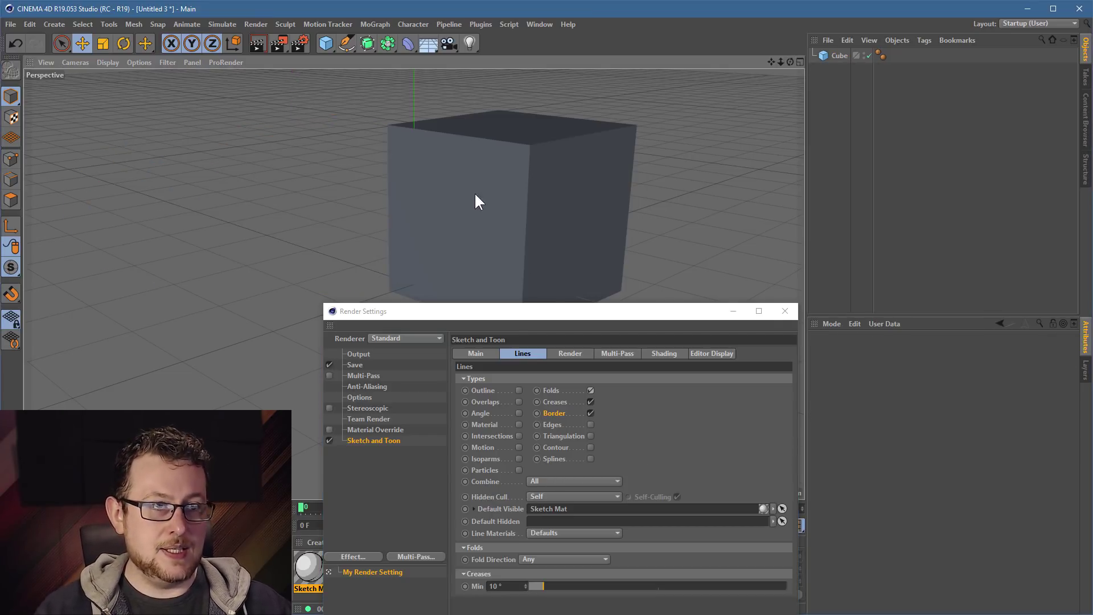
{"action": "left_click", "coordinate": [474, 197]}
{"action": "left_click", "coordinate": [322, 46]}
{"action": "left_click_drag", "start_coordinate": [302, 156], "coordinate": [299, 49]}
{"action": "middle_click_drag", "start_coordinate": [504, 272], "coordinate": [523, 282], "text": "alt"}
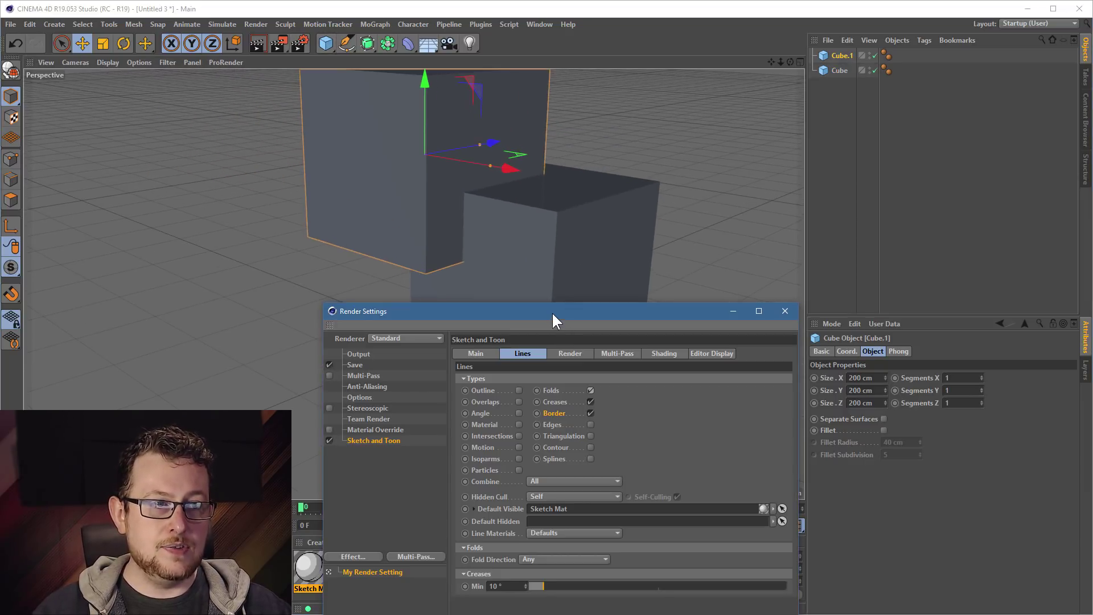
{"action": "left_click_drag", "start_coordinate": [552, 311], "coordinate": [572, 360]}
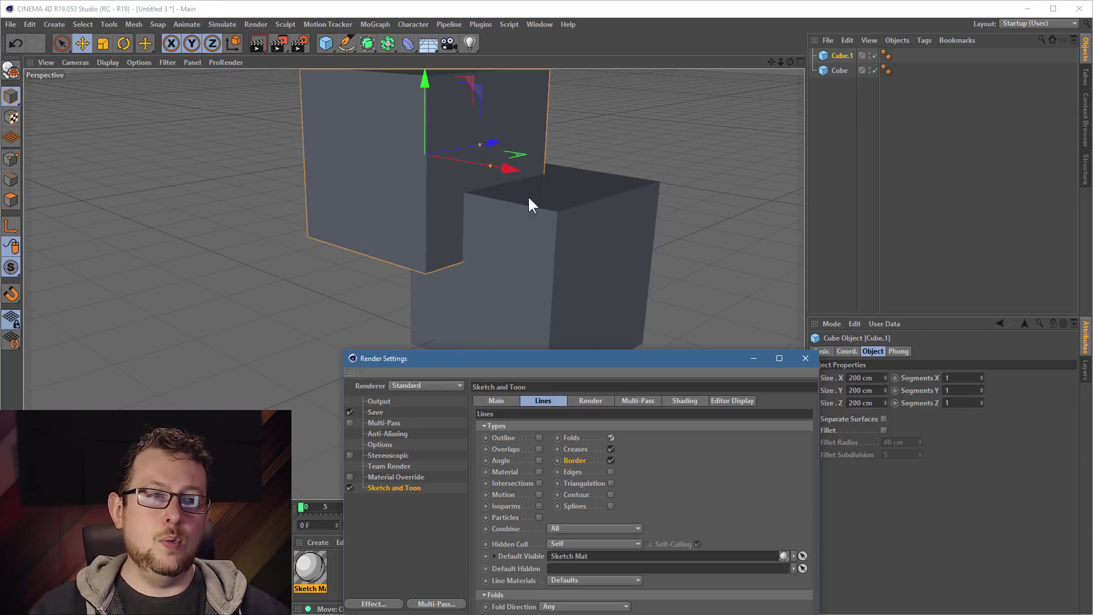
{"action": "left_click", "coordinate": [257, 43]}
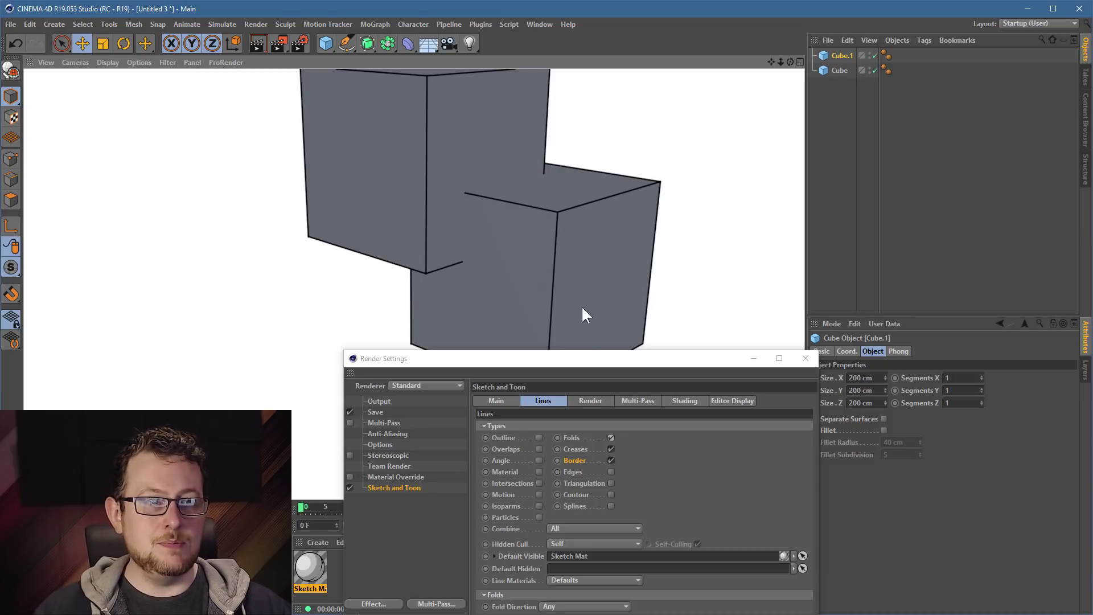
- Bring the render settings window fully into view and review the Sketch and Toon line types and Main options
{"action": "left_click_drag", "start_coordinate": [582, 354], "coordinate": [583, 190]}
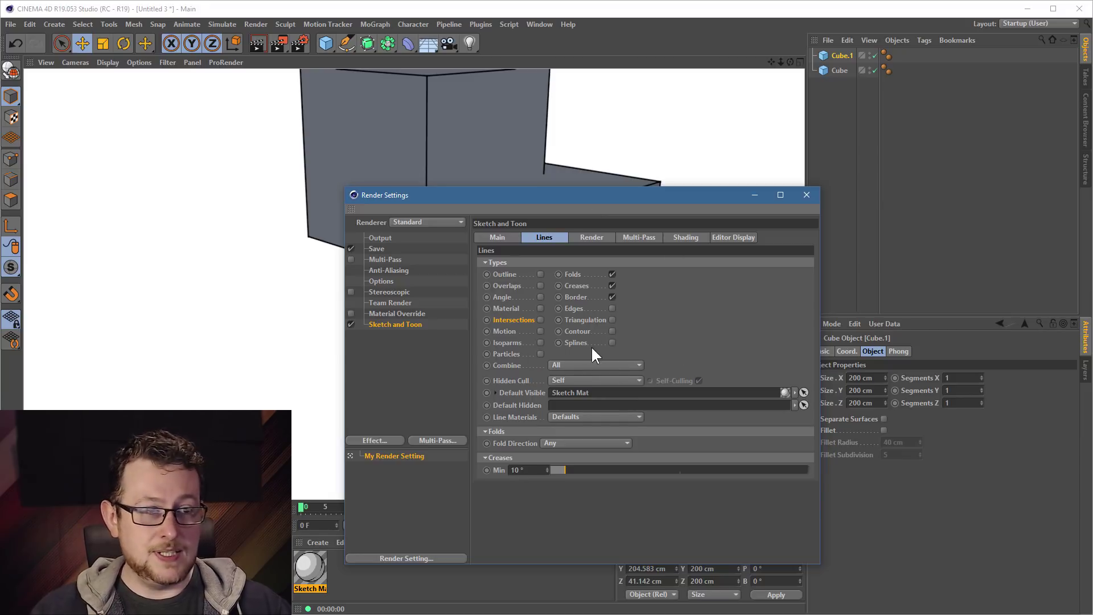
{"action": "left_click", "coordinate": [494, 237]}
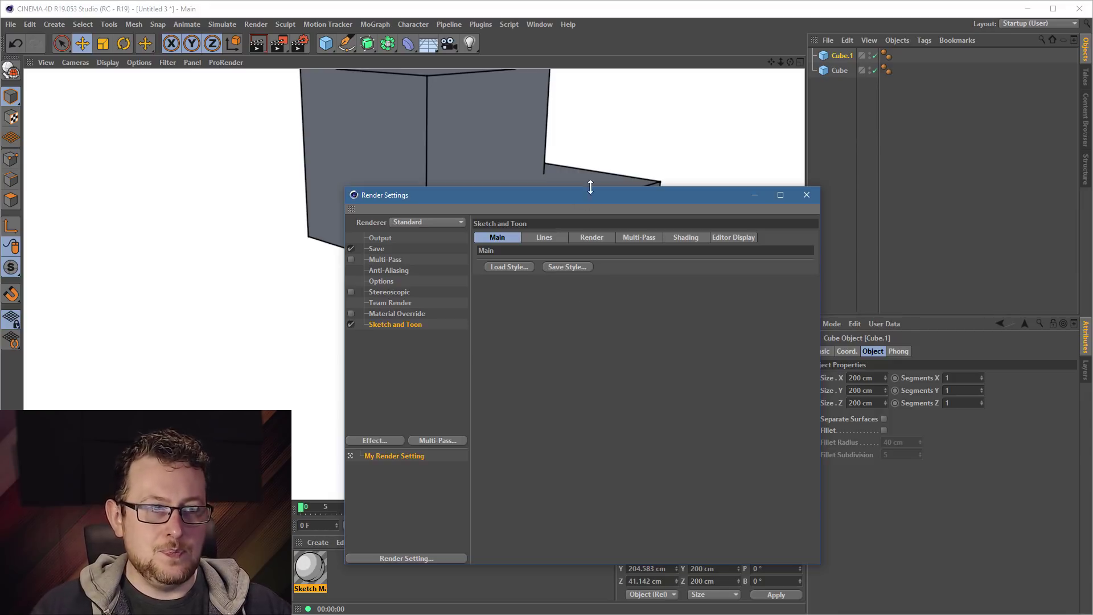
{"action": "left_click", "coordinate": [547, 237]}
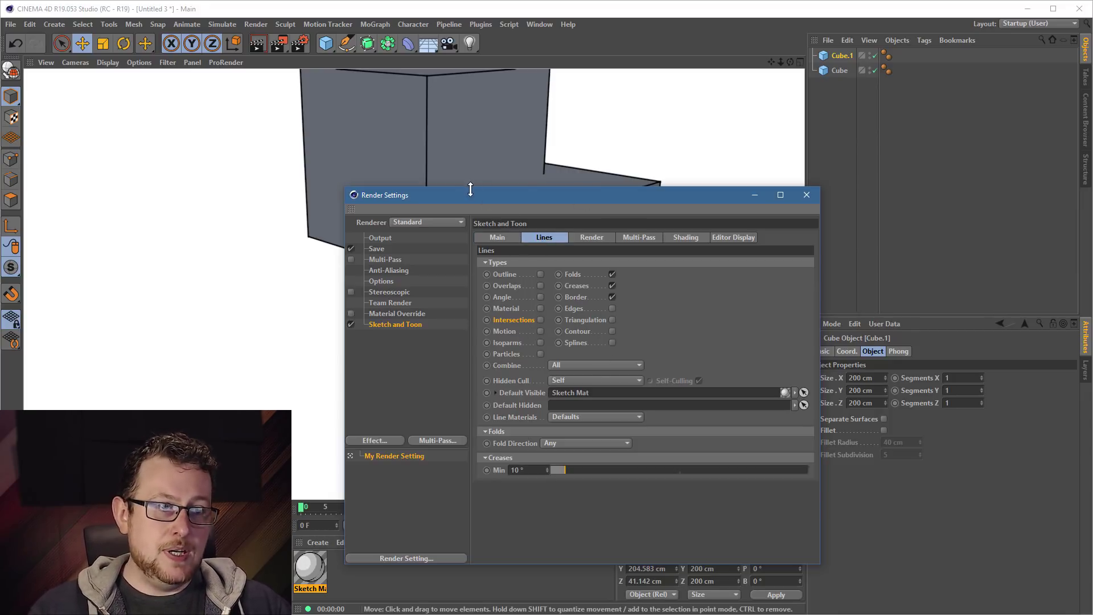
- Enable the Intersections line type for Sketch and Toon and render the two overlapping cubes
{"action": "left_click_drag", "start_coordinate": [502, 195], "coordinate": [490, 266]}
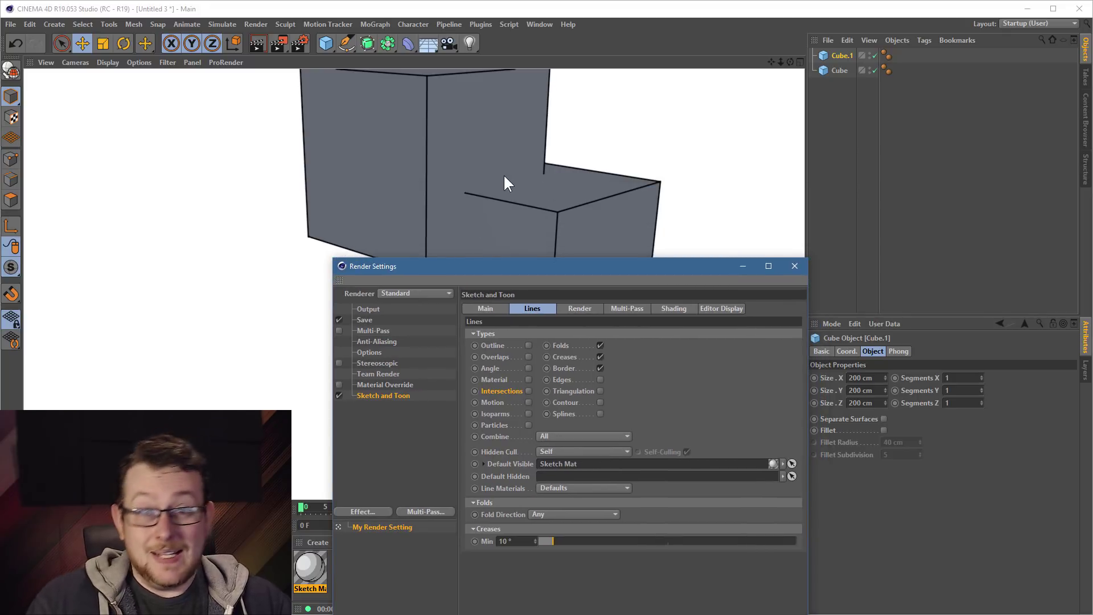
{"action": "left_click", "coordinate": [528, 391]}
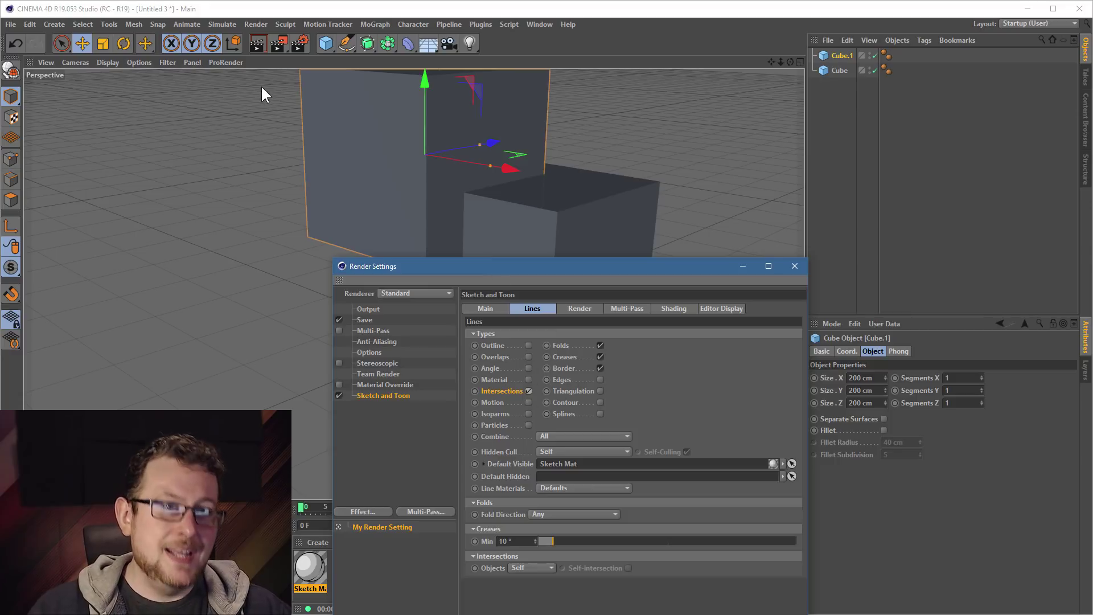
{"action": "left_click", "coordinate": [255, 43]}
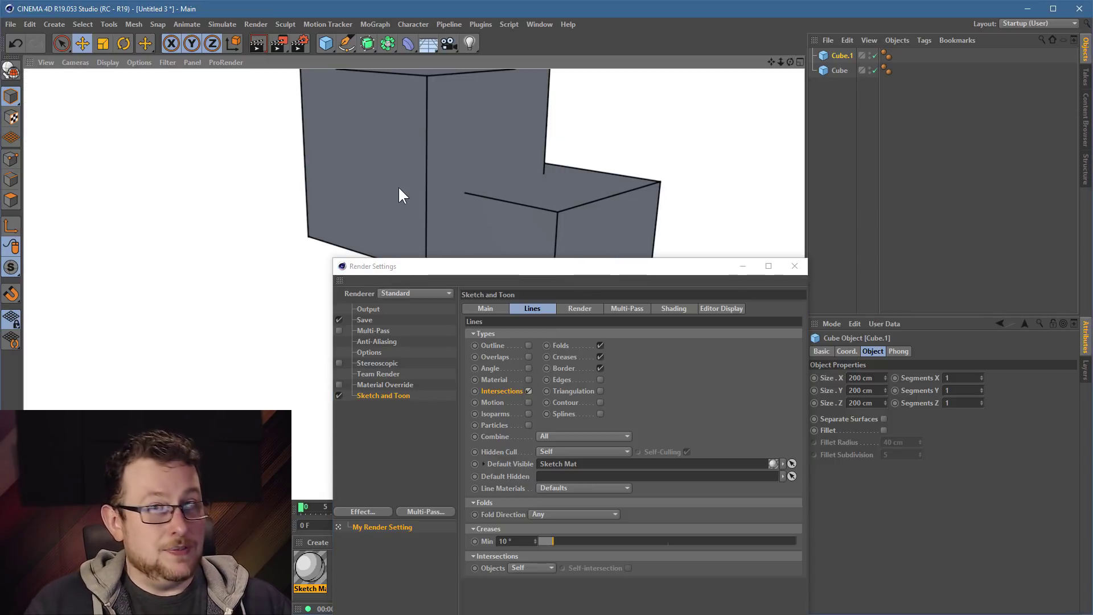
- Set the Intersections objects option to Project and render both cubes fully in view, clear of the settings window
{"action": "left_click_drag", "start_coordinate": [554, 268], "coordinate": [617, 144]}
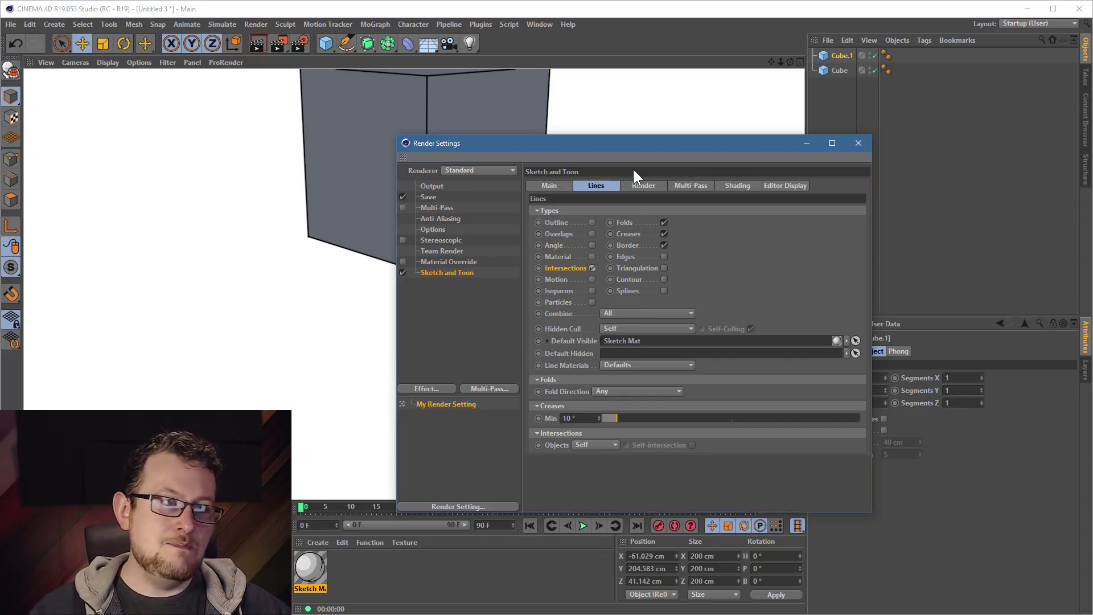
{"action": "left_click_drag", "start_coordinate": [572, 146], "coordinate": [600, 111]}
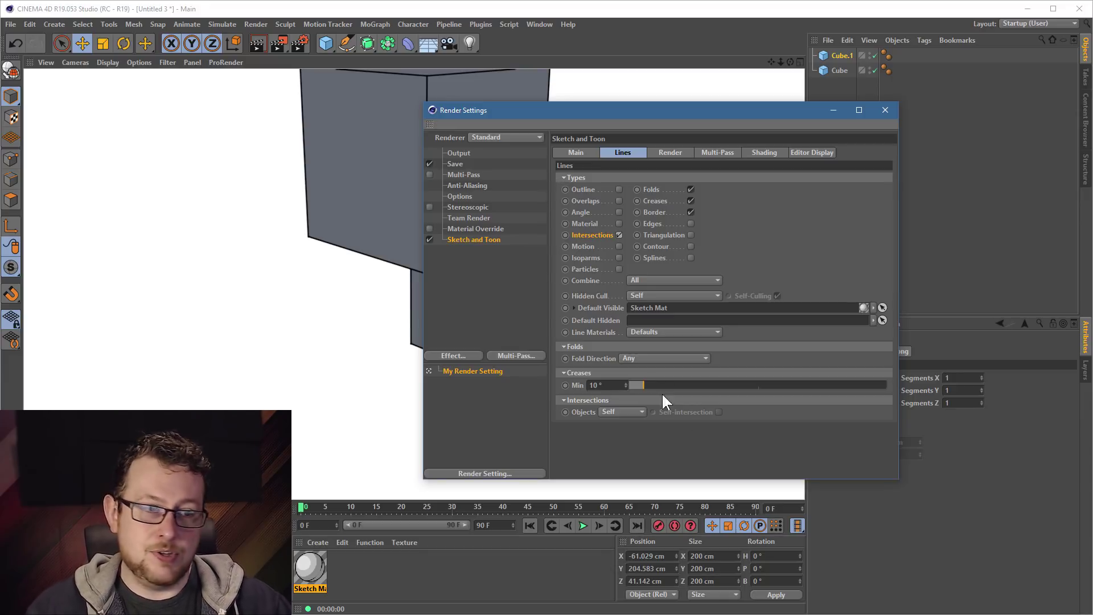
{"action": "left_click", "coordinate": [631, 409]}
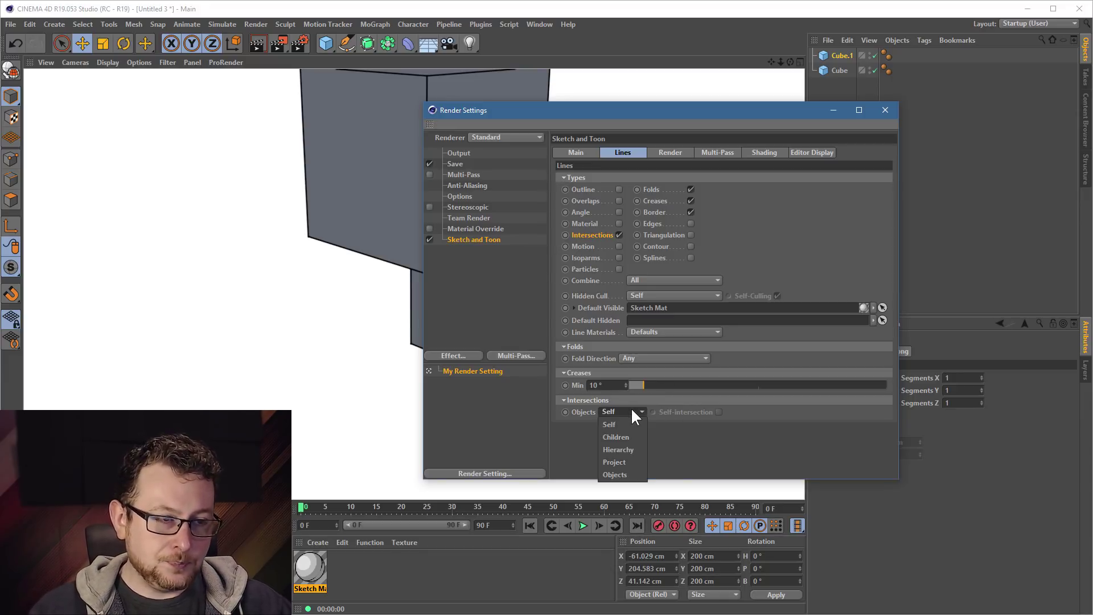
{"action": "left_click", "coordinate": [633, 461]}
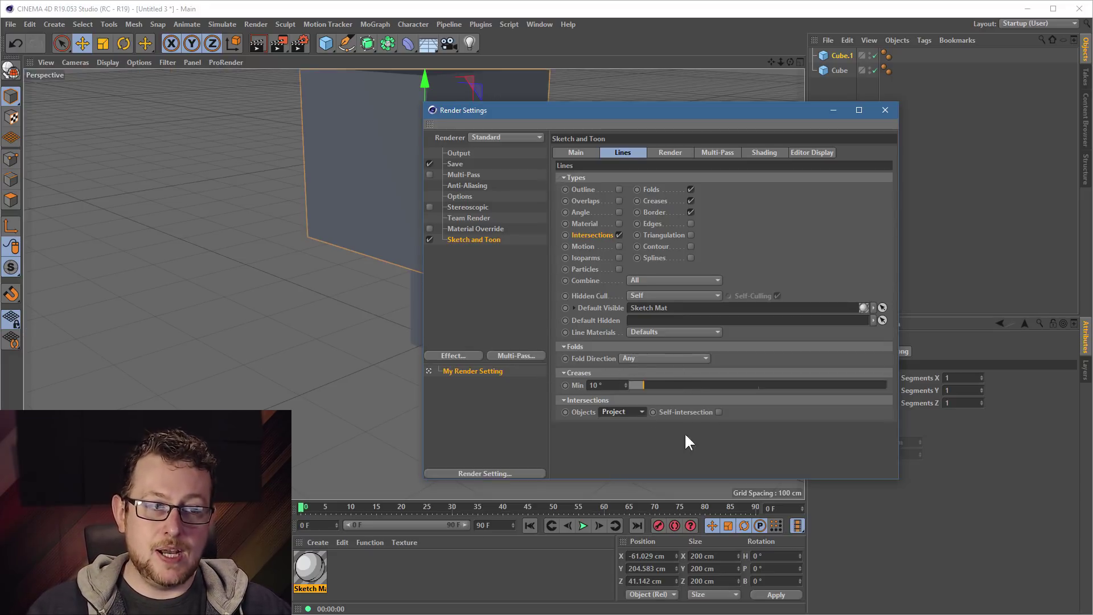
{"action": "left_click_drag", "start_coordinate": [516, 119], "coordinate": [687, 233]}
{"action": "left_click_drag", "start_coordinate": [776, 60], "coordinate": [695, 72]}
{"action": "left_click", "coordinate": [258, 44]}
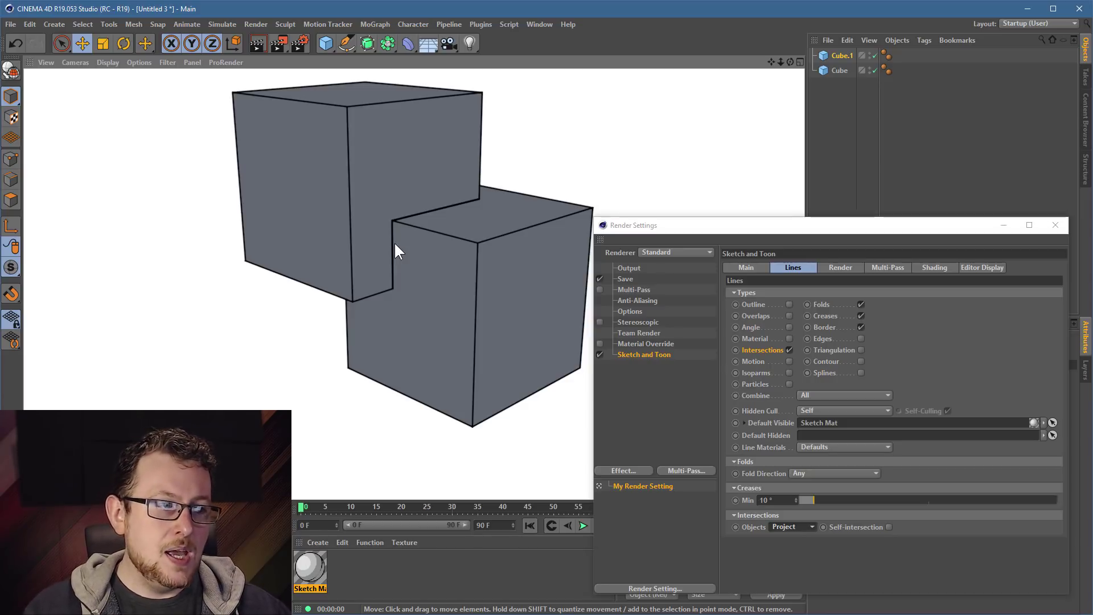
- Replace both cubes with a torus and render it from a raised angle
{"action": "left_click", "coordinate": [834, 337]}
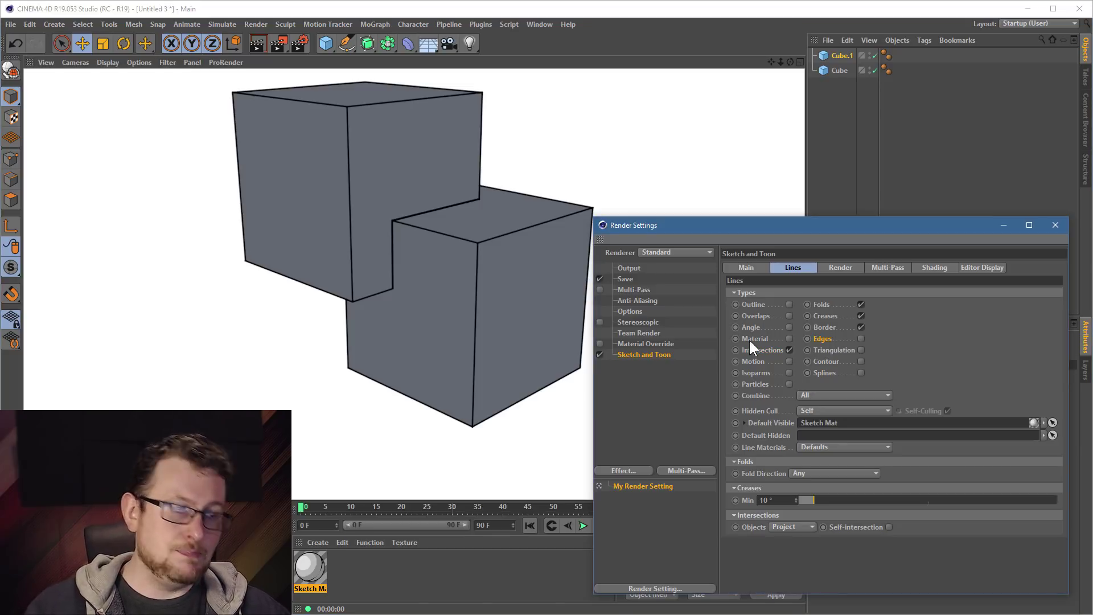
{"action": "left_click", "coordinate": [837, 95]}
{"action": "key", "text": "ctrl+a"}
{"action": "key", "text": "Delete"}
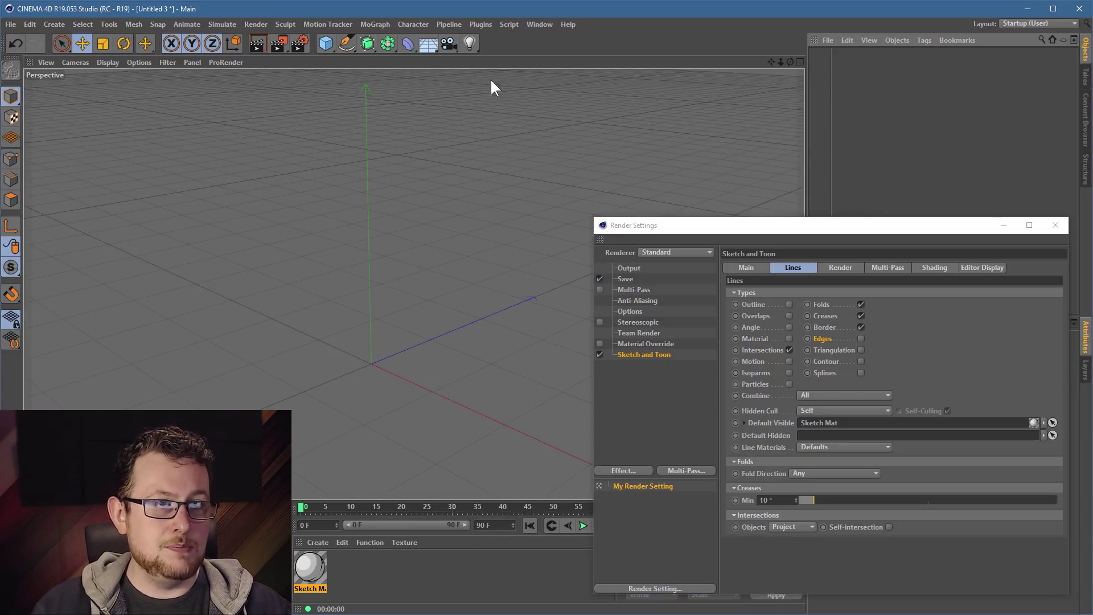
{"action": "left_click", "coordinate": [325, 43]}
{"action": "left_click", "coordinate": [366, 99]}
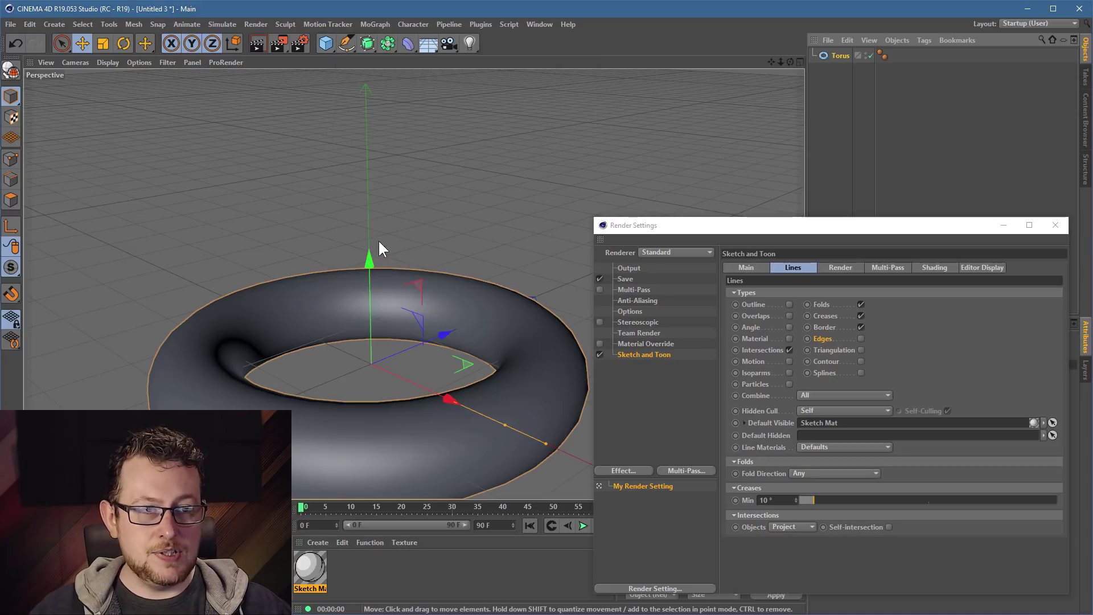
{"action": "left_click_drag", "start_coordinate": [410, 242], "coordinate": [512, 81]}
{"action": "left_click_drag", "start_coordinate": [461, 181], "coordinate": [430, 156], "text": "alt"}
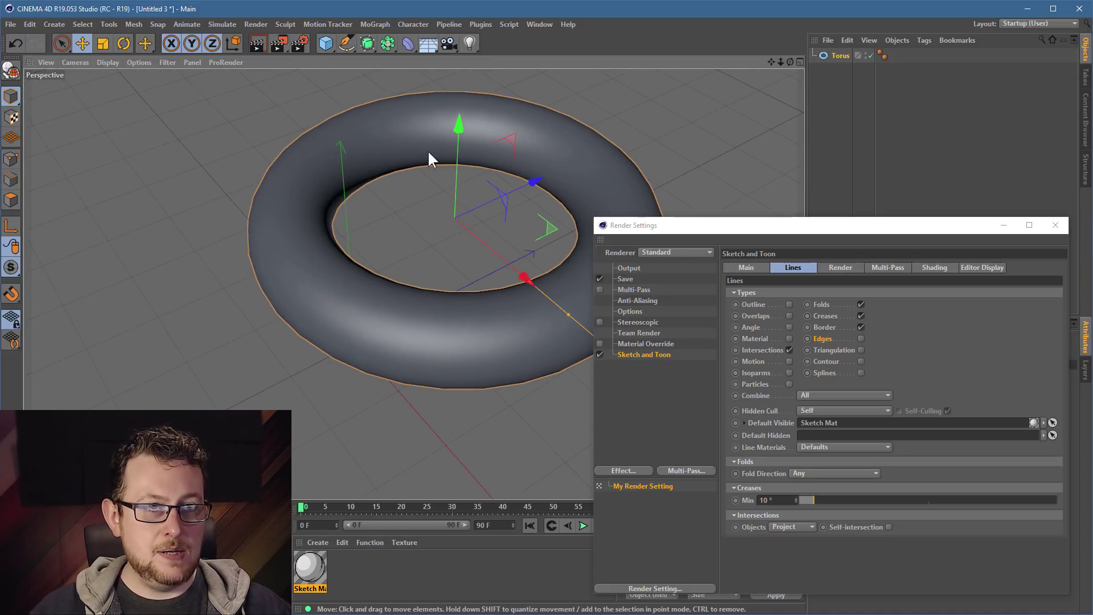
{"action": "left_click", "coordinate": [258, 43]}
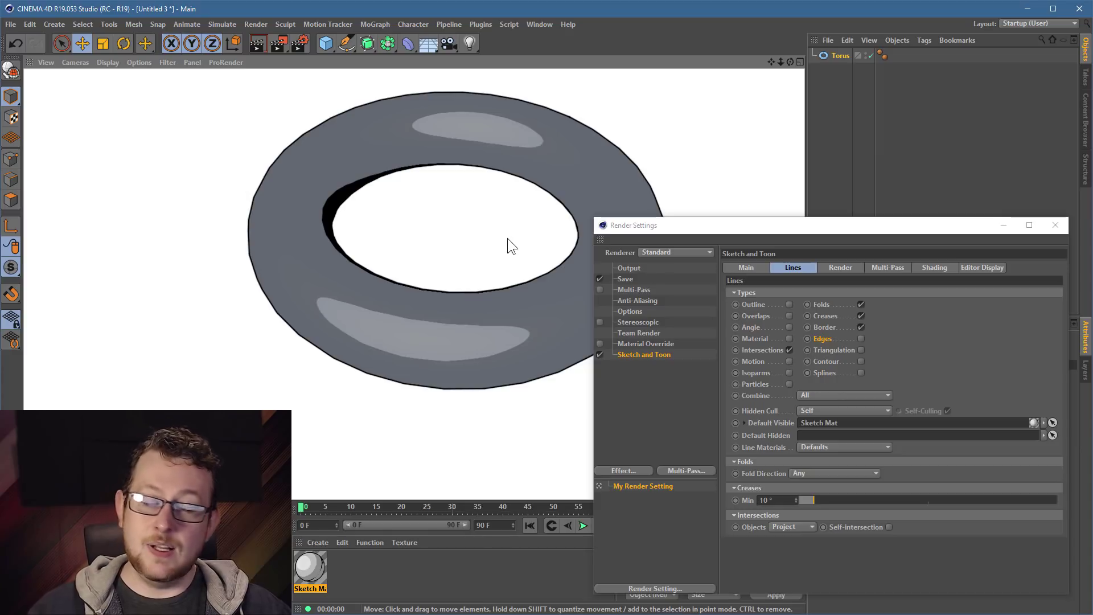
- Enable the Edges line type and render the torus
{"action": "left_click", "coordinate": [859, 338]}
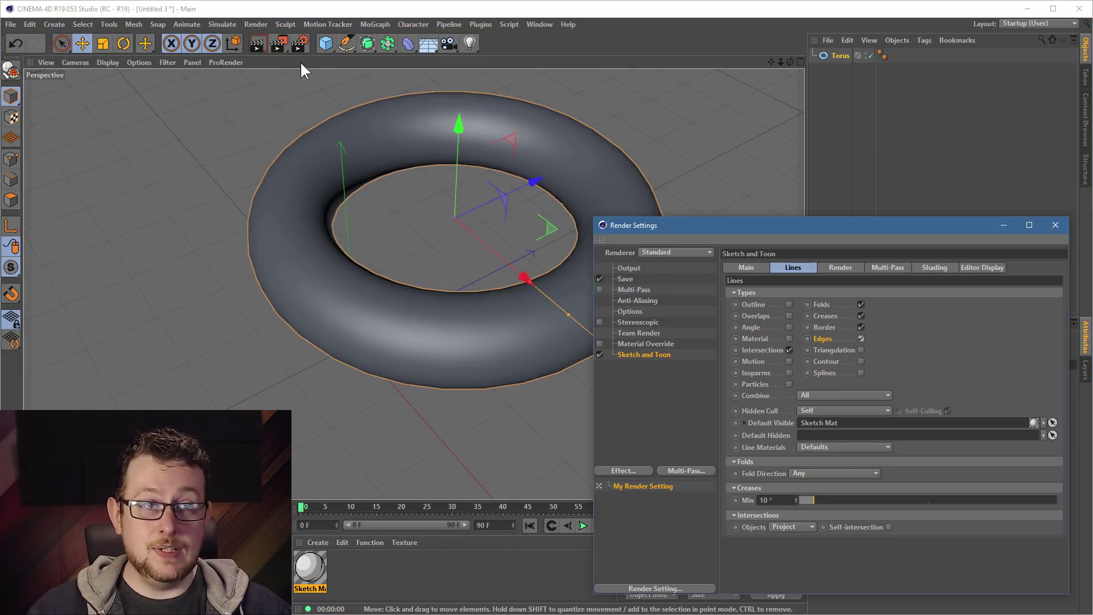
{"action": "left_click", "coordinate": [255, 43]}
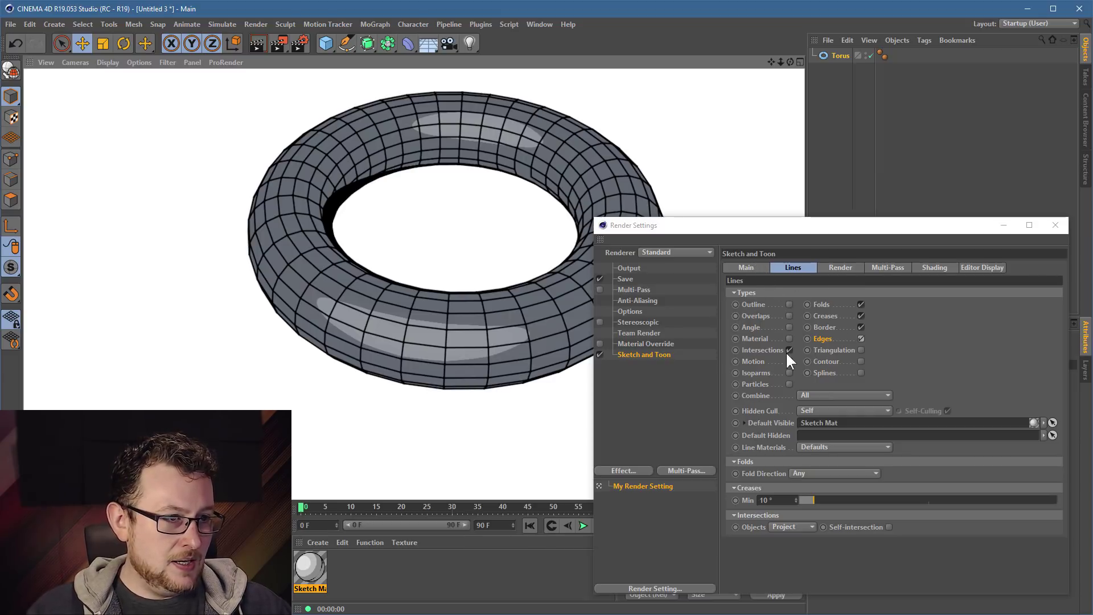
{"action": "left_click", "coordinate": [762, 383]}
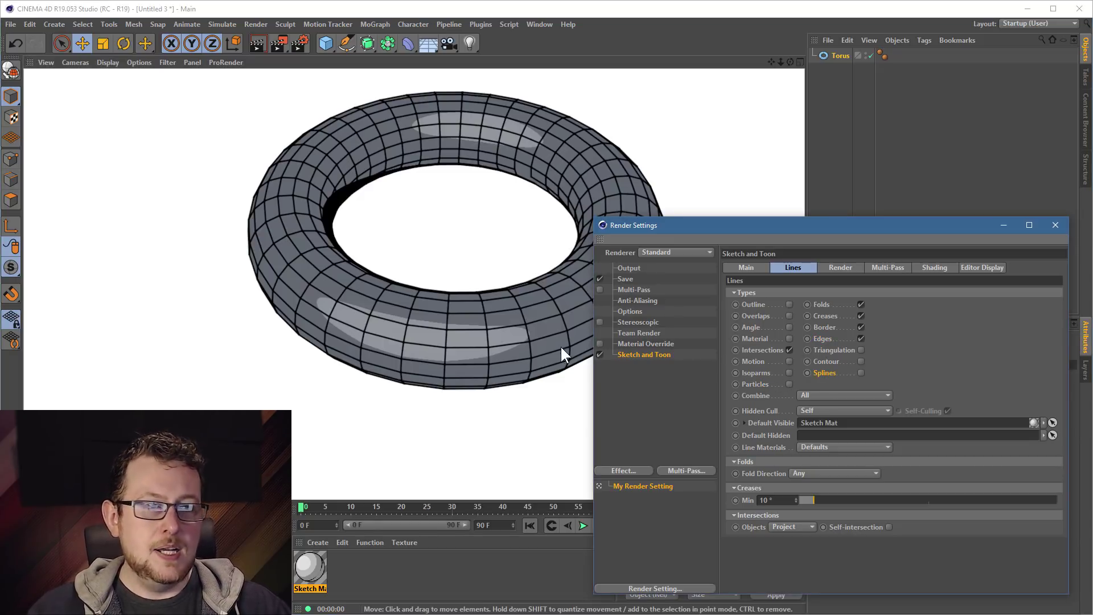
- Draw a wavy three-point Bezier spline inside the torus hole with the Pen tool and render the view
{"action": "left_click", "coordinate": [346, 43]}
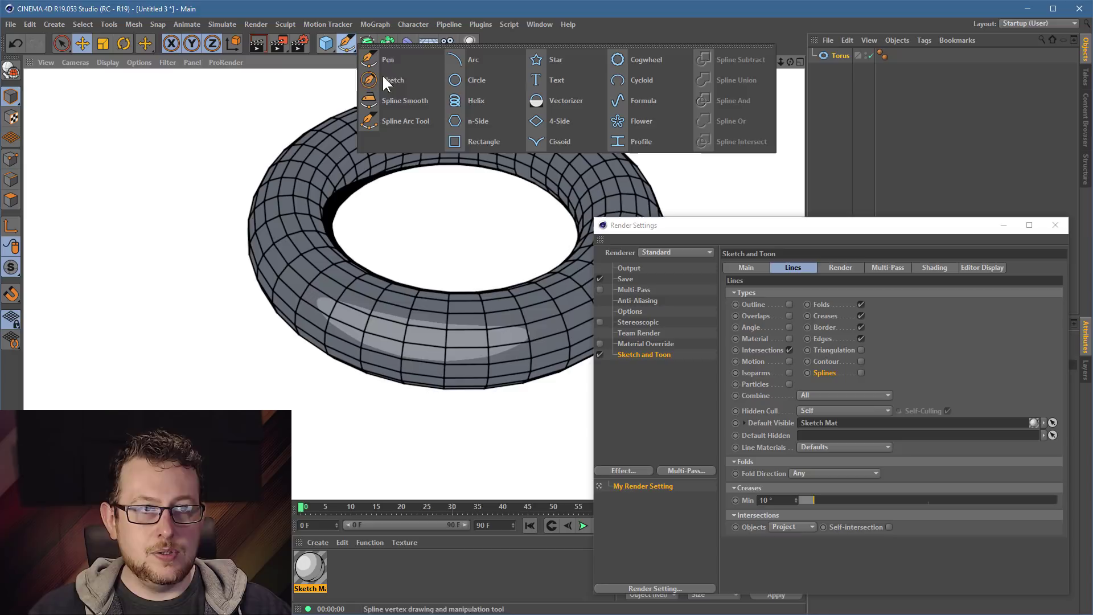
{"action": "left_click", "coordinate": [416, 61]}
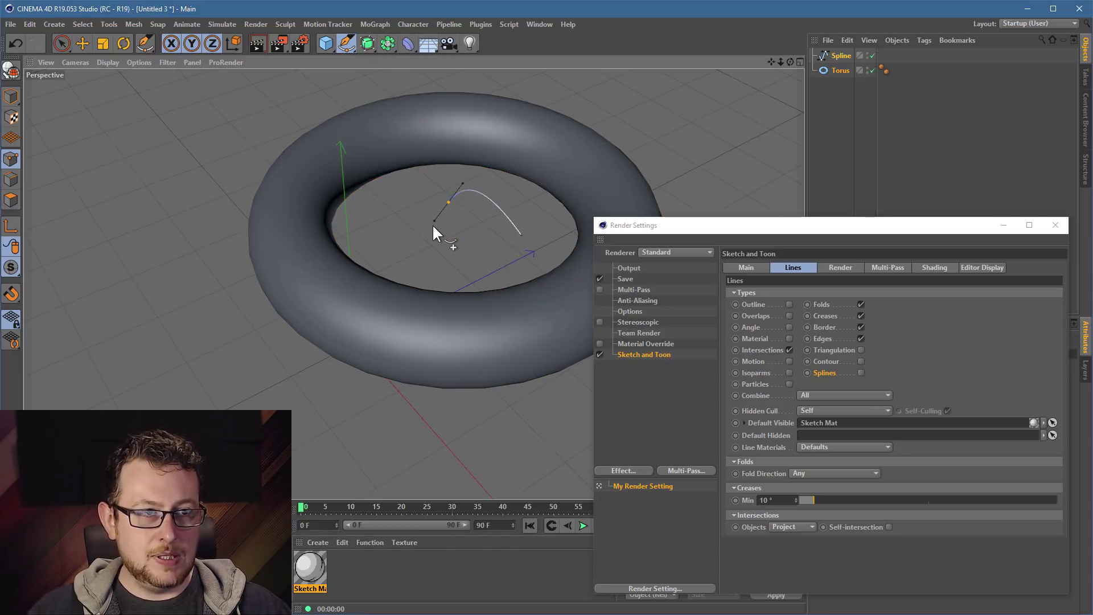
{"action": "left_click_drag", "start_coordinate": [396, 232], "coordinate": [381, 206]}
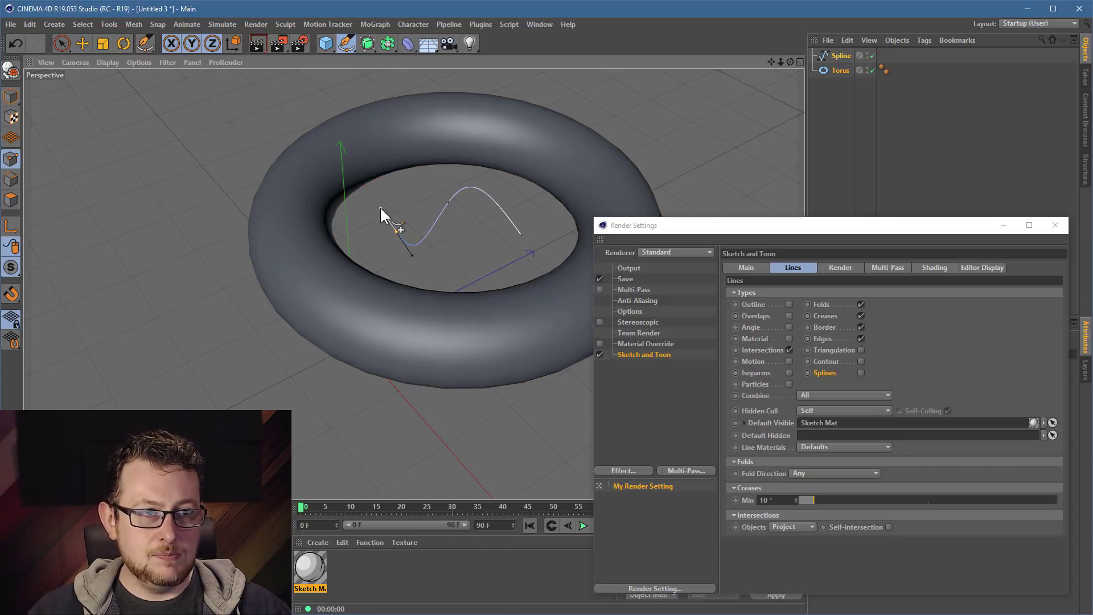
{"action": "left_click", "coordinate": [256, 43]}
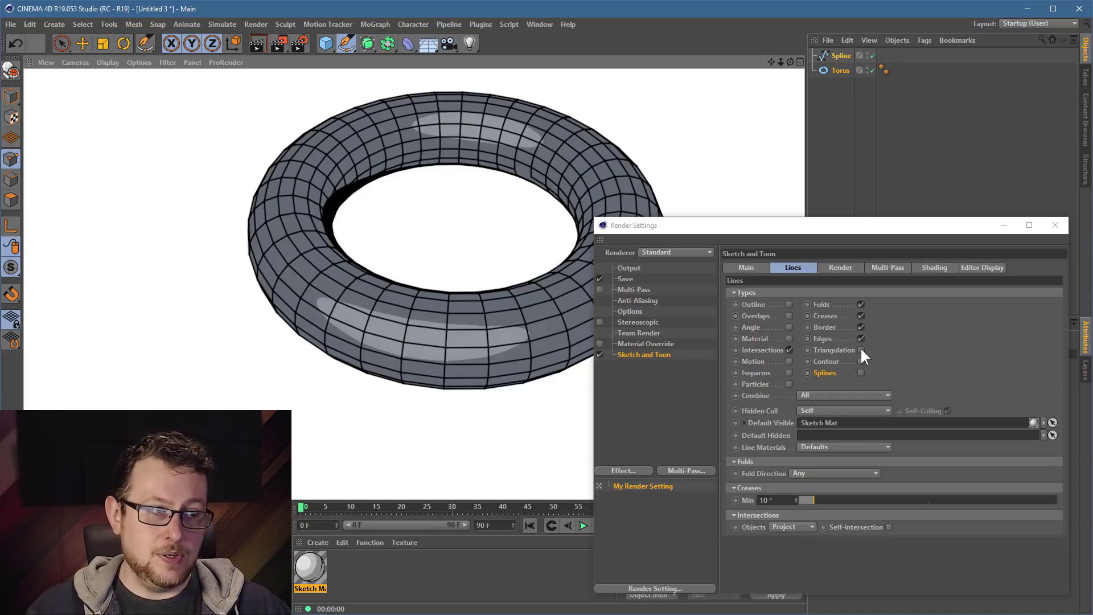
- Enable the Splines line type in the render settings, render the torus and spline, and close the settings
{"action": "left_click", "coordinate": [861, 373]}
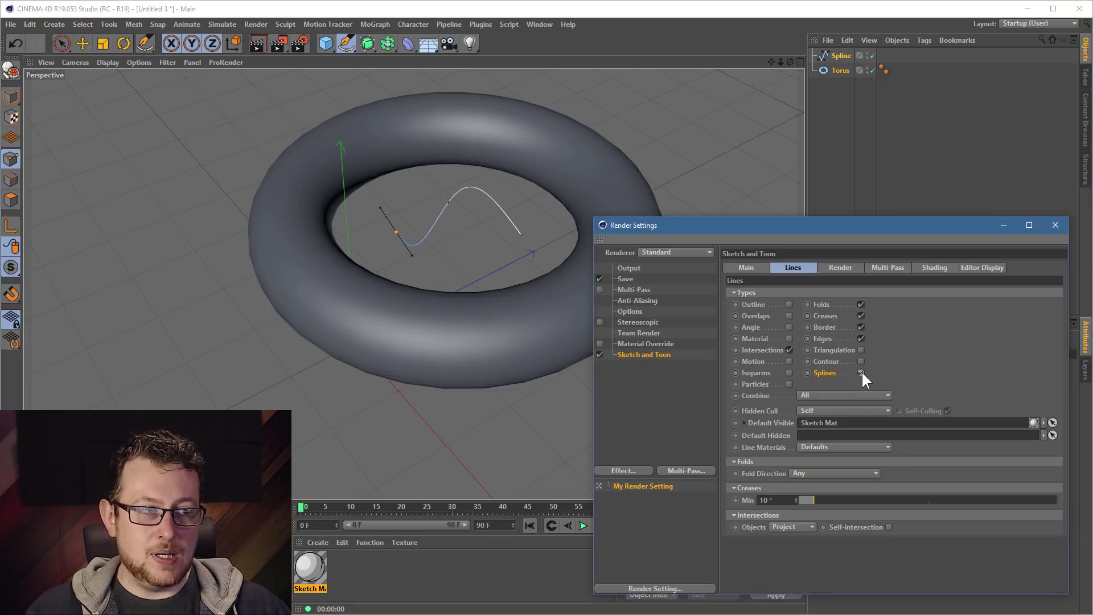
{"action": "left_click", "coordinate": [257, 44]}
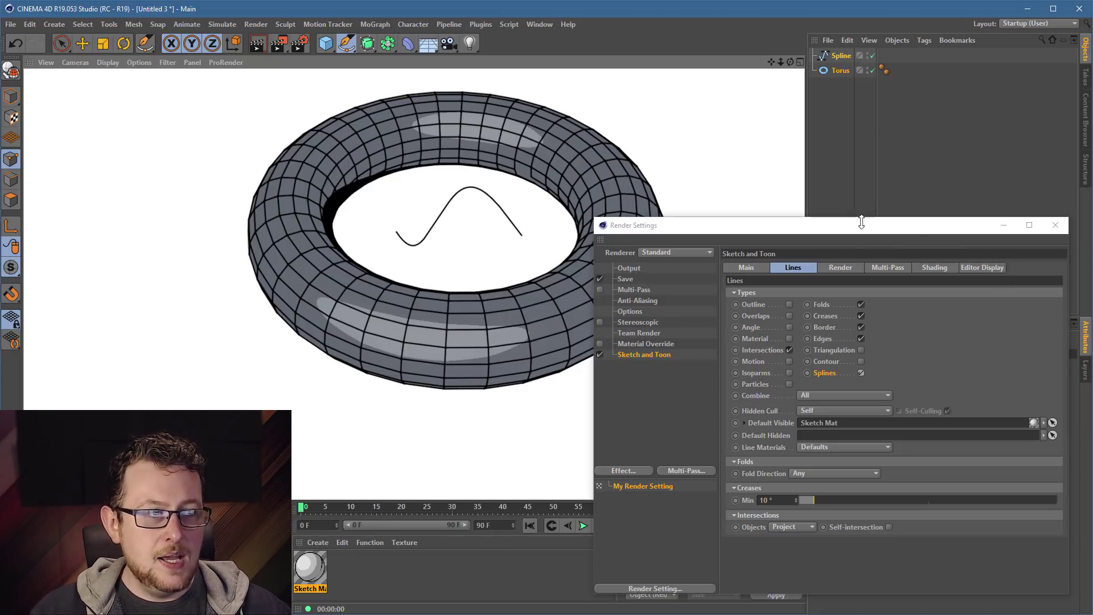
{"action": "left_click_drag", "start_coordinate": [861, 227], "coordinate": [632, 191]}
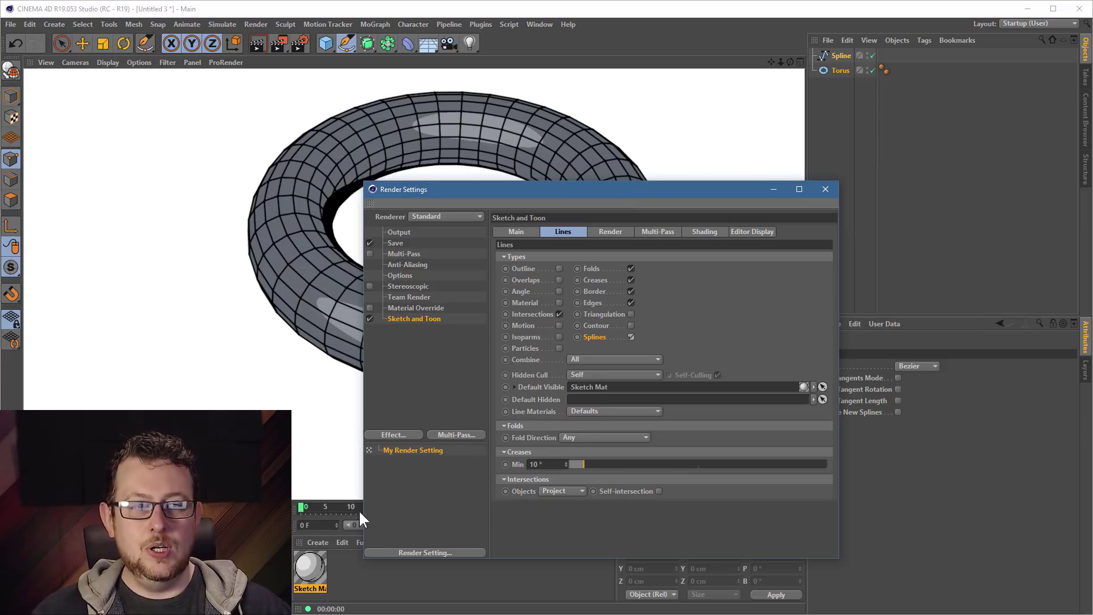
{"action": "mouse_move", "coordinate": [312, 572]}
{"action": "left_mouse_down"}
{"action": "mouse_move", "coordinate": [303, 322]}
{"action": "mouse_move", "coordinate": [312, 301]}
{"action": "mouse_move", "coordinate": [310, 572]}
{"action": "mouse_move", "coordinate": [319, 561]}
{"action": "left_mouse_up"}
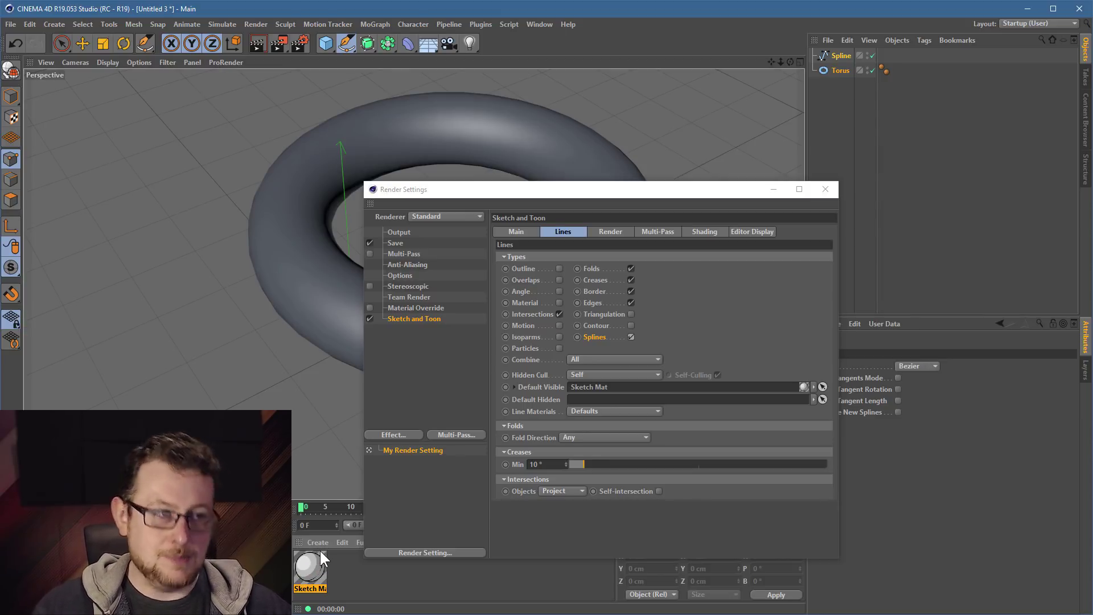
{"action": "left_click", "coordinate": [825, 189]}
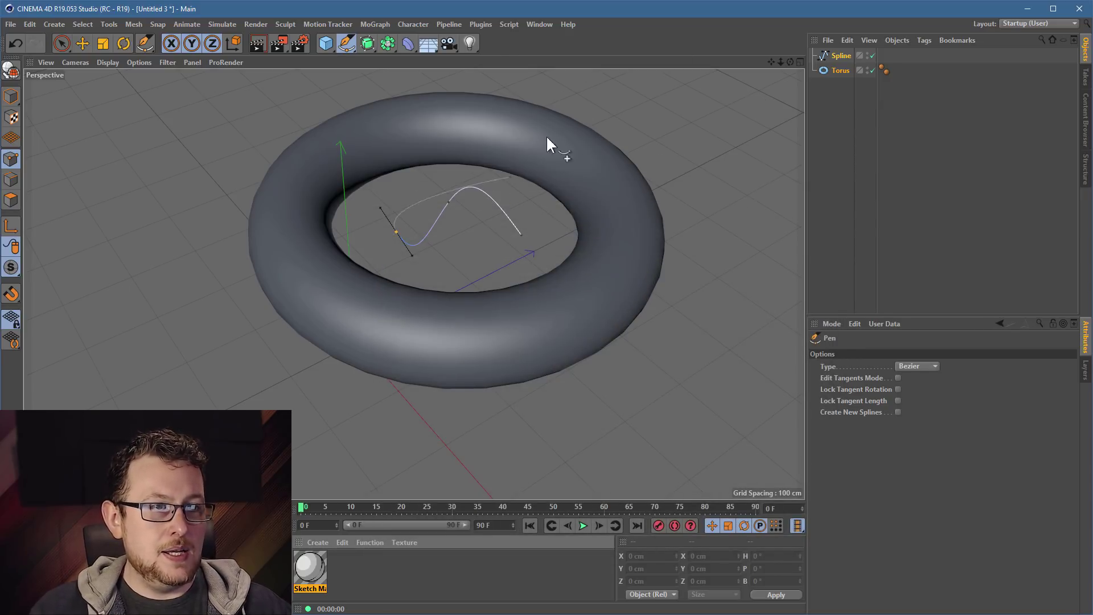
- Disable the Splines line type in the render settings and render the full view with the settings closed
{"action": "left_click", "coordinate": [303, 40]}
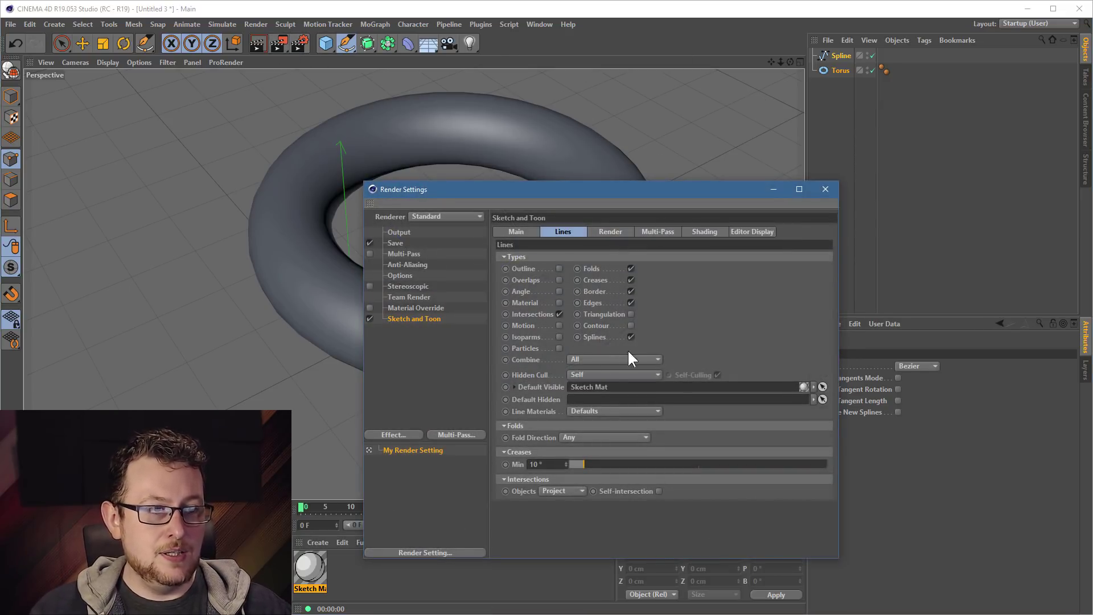
{"action": "left_click", "coordinate": [631, 336]}
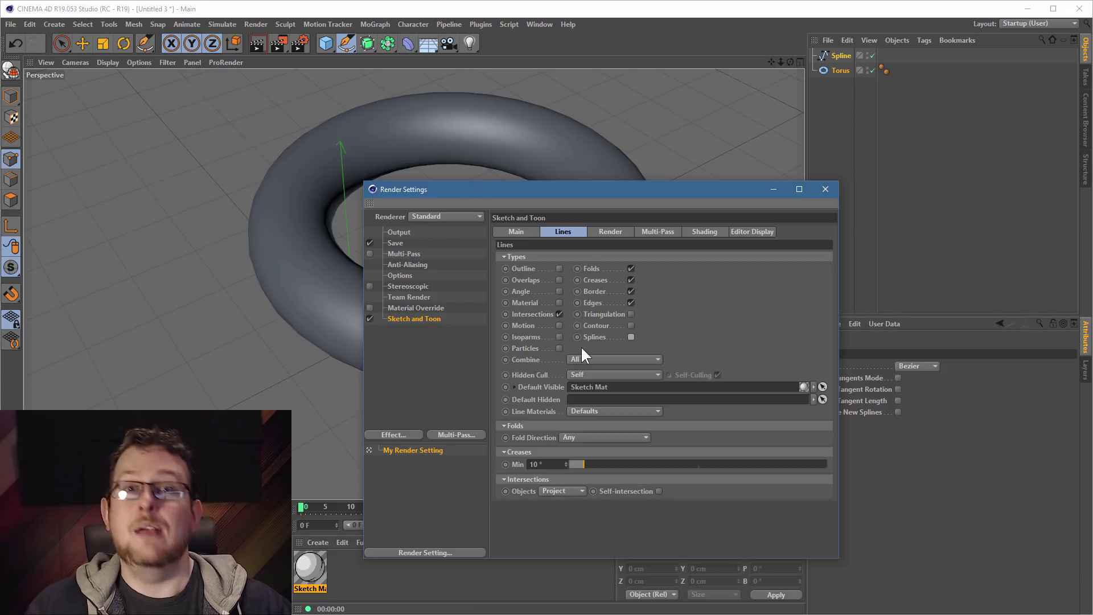
{"action": "left_click", "coordinate": [826, 189]}
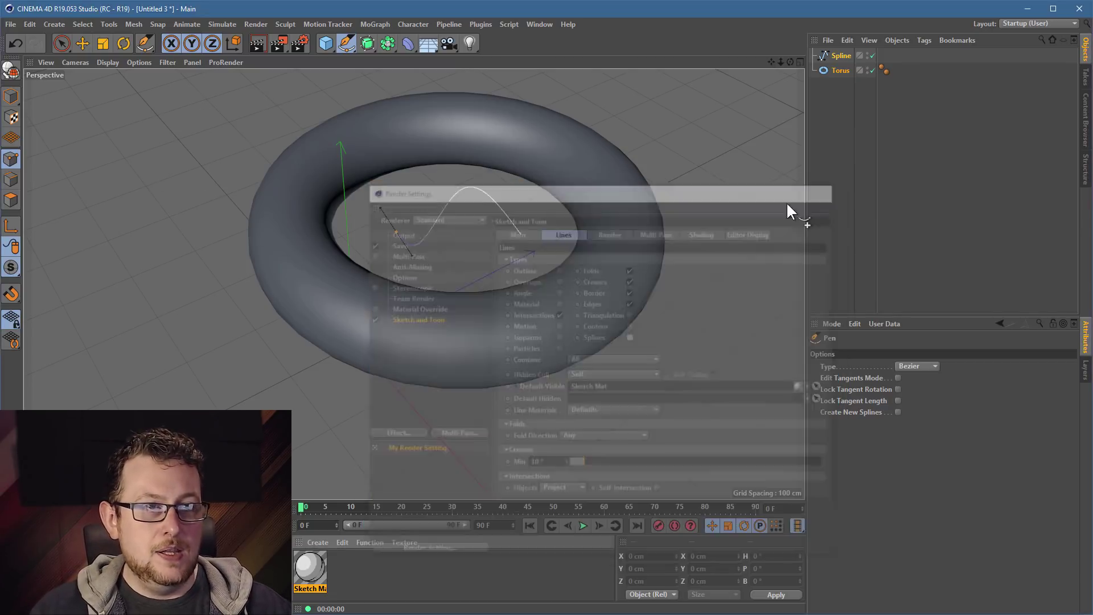
{"action": "left_click", "coordinate": [263, 44]}
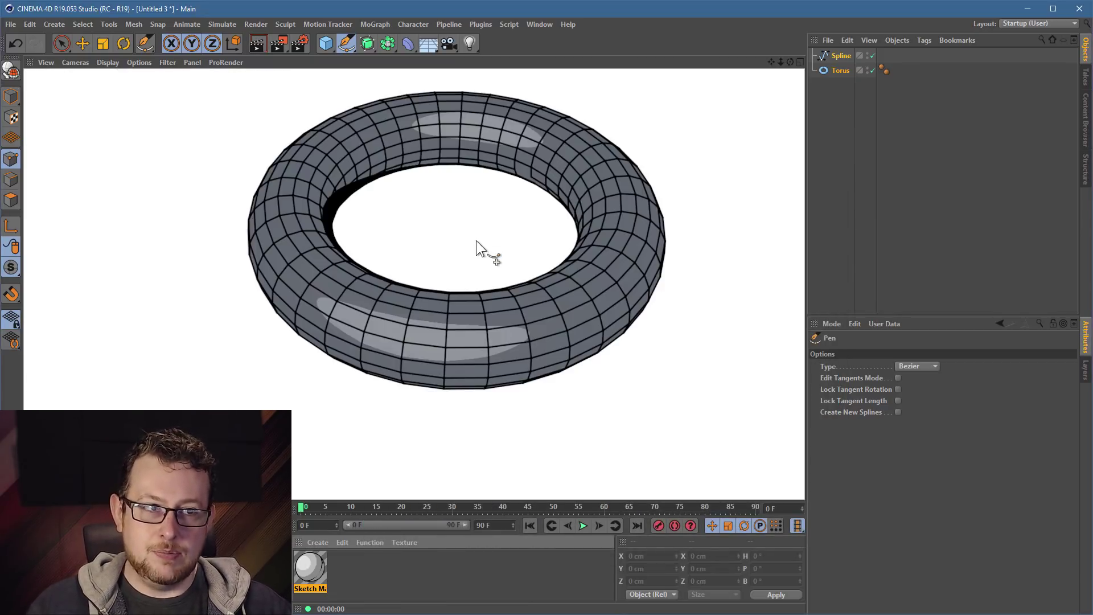
- Assign Sketch Mat to the spline, compare its Sketch Style line types with the render settings, and render the view
{"action": "left_click", "coordinate": [82, 43]}
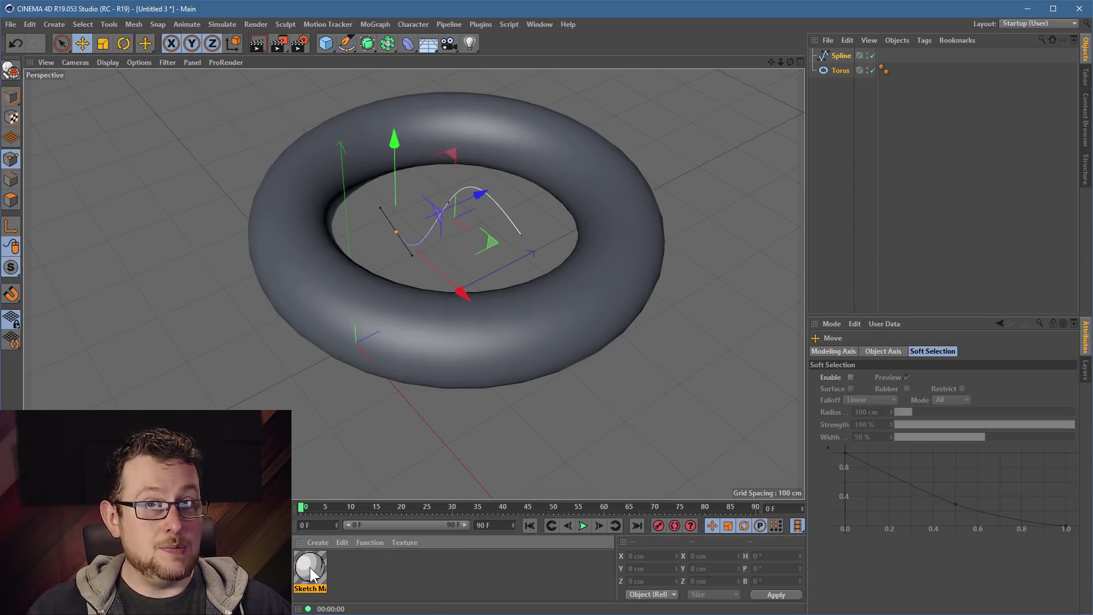
{"action": "mouse_move", "coordinate": [310, 567]}
{"action": "left_mouse_down"}
{"action": "mouse_move", "coordinate": [536, 465]}
{"action": "mouse_move", "coordinate": [866, 97]}
{"action": "mouse_move", "coordinate": [833, 46]}
{"action": "mouse_move", "coordinate": [843, 57]}
{"action": "mouse_move", "coordinate": [887, 50]}
{"action": "mouse_move", "coordinate": [842, 56]}
{"action": "left_mouse_up"}
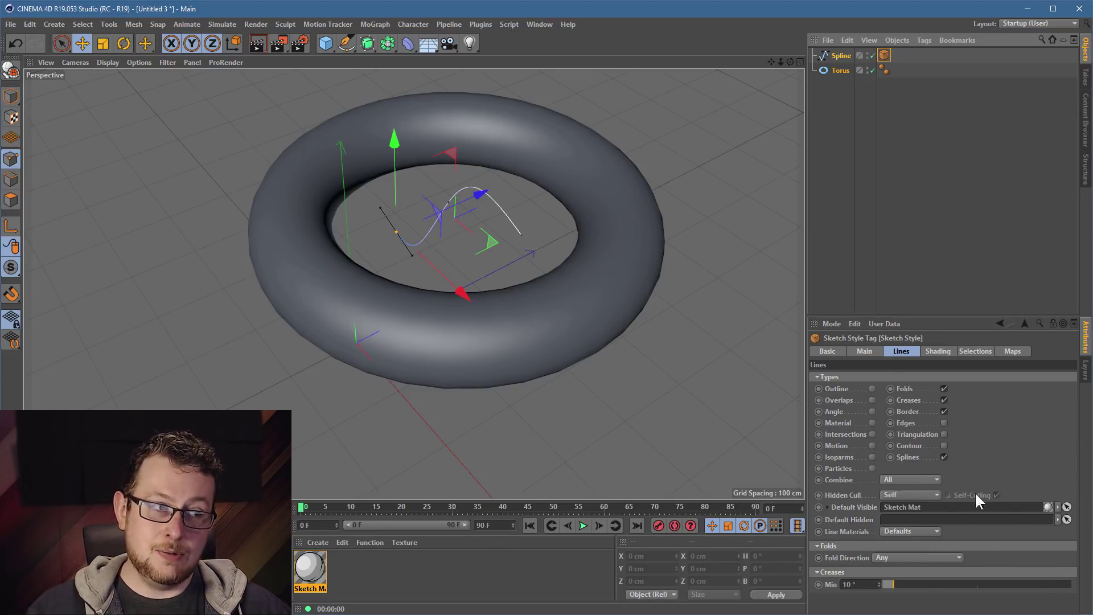
{"action": "left_click", "coordinate": [295, 39]}
{"action": "left_click_drag", "start_coordinate": [636, 194], "coordinate": [582, 225]}
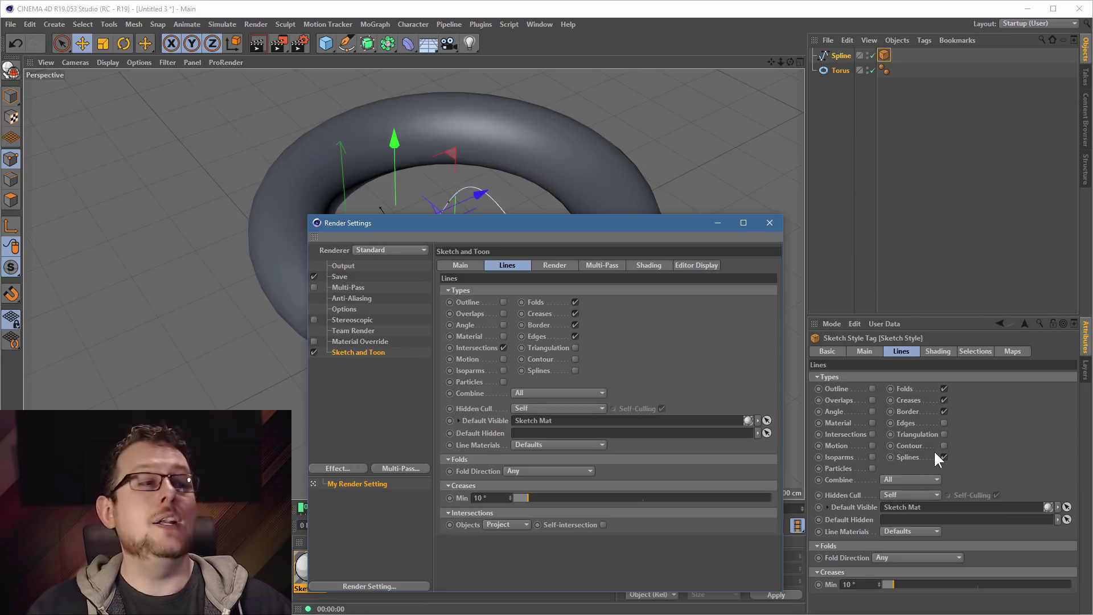
{"action": "left_click", "coordinate": [768, 222]}
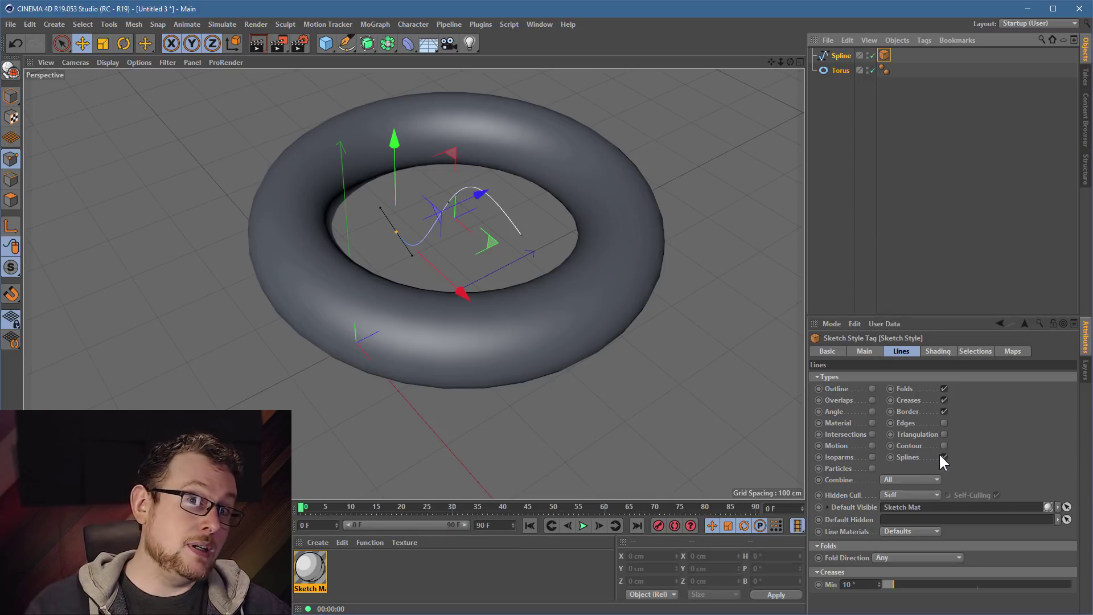
{"action": "left_click", "coordinate": [260, 39]}
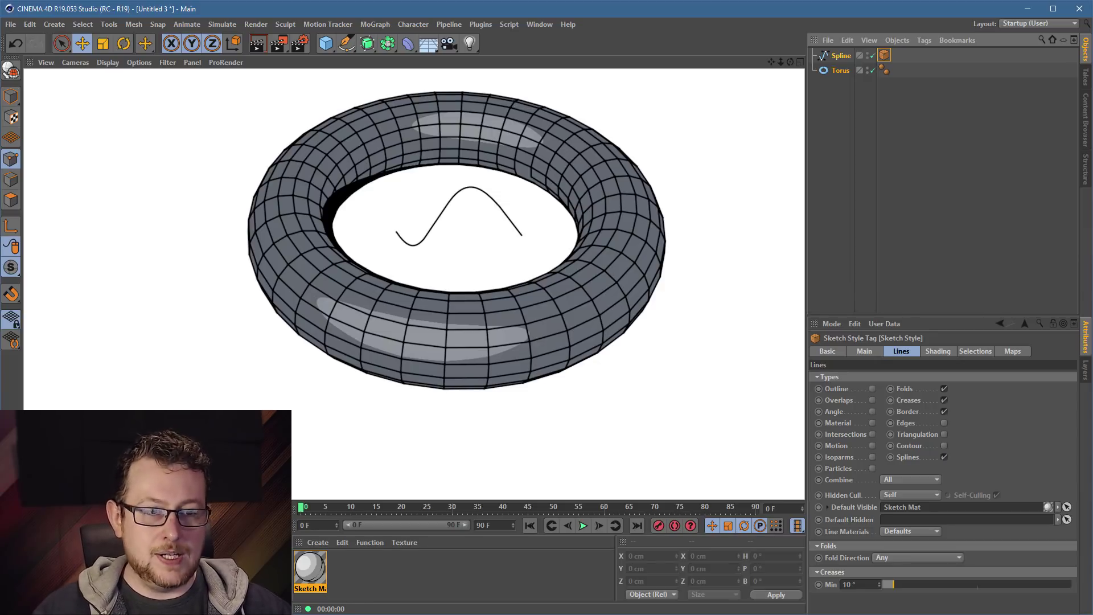
- Open Sketch Mat in the Material Editor, browse its sketch presets such as Pen (Calligraphy), and close the editor
{"action": "double_click", "coordinate": [309, 566]}
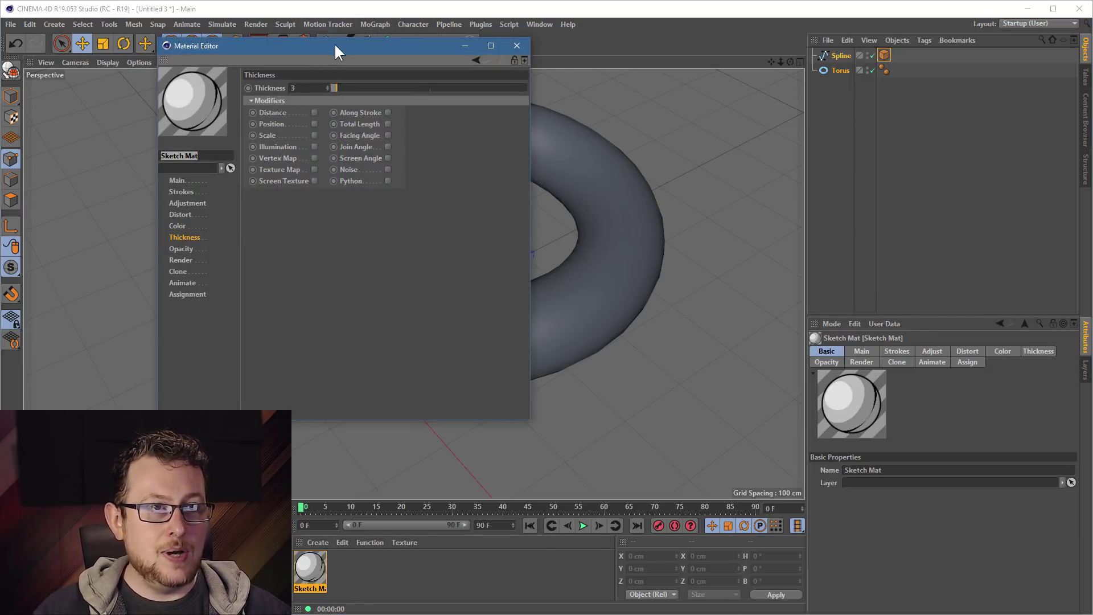
{"action": "left_click_drag", "start_coordinate": [336, 51], "coordinate": [653, 129]}
{"action": "left_click", "coordinate": [503, 256]}
{"action": "left_click", "coordinate": [581, 163]}
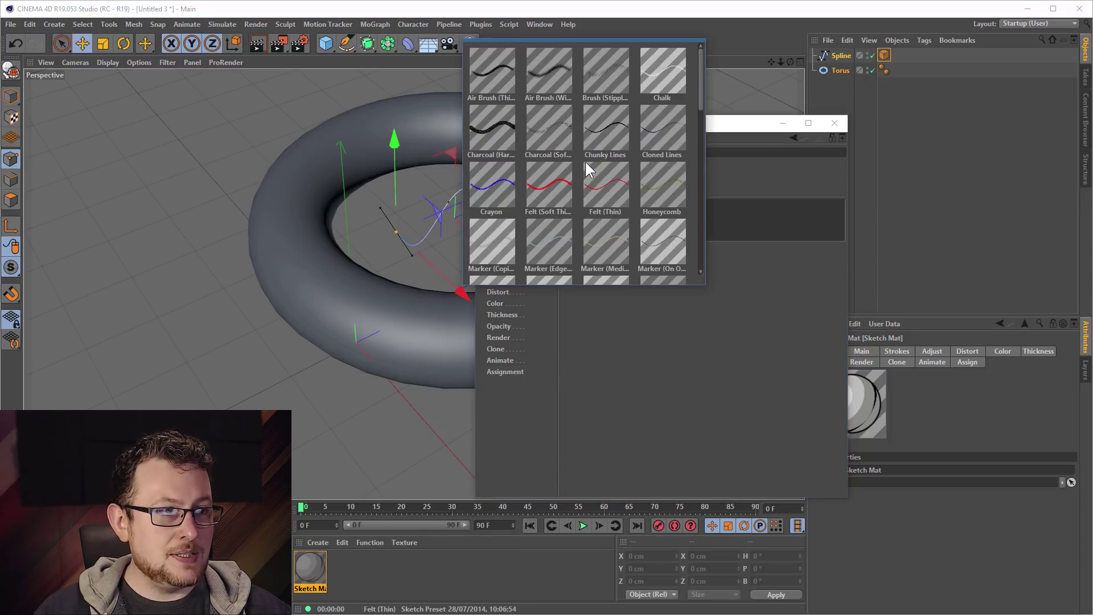
{"action": "scroll", "coordinate": [549, 148], "scroll_direction": "down", "scroll_amount": 10}
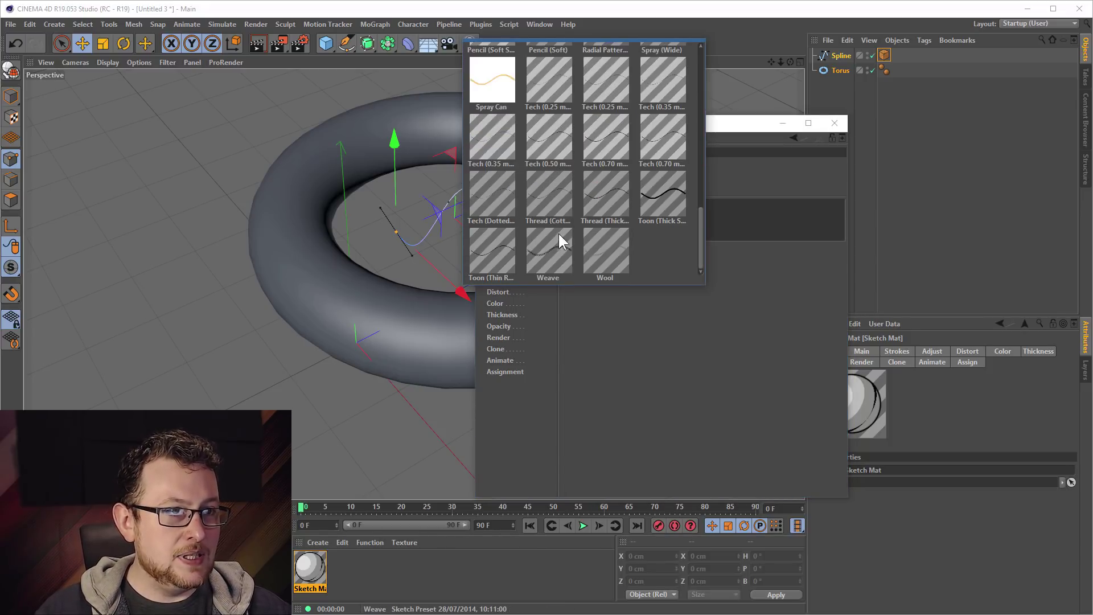
{"action": "scroll", "coordinate": [579, 188], "scroll_direction": "up", "scroll_amount": 10}
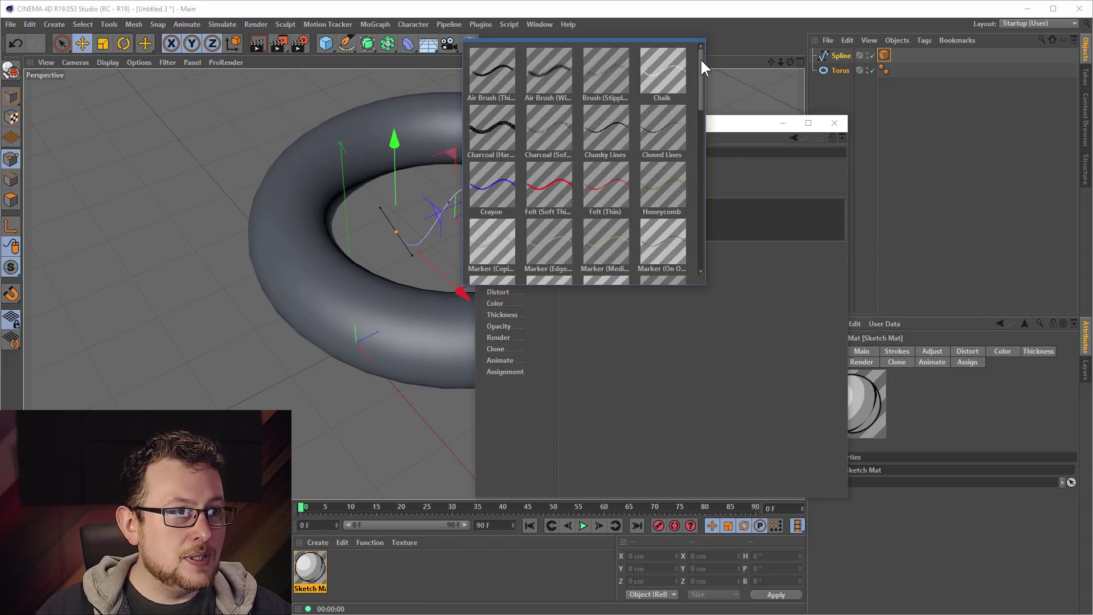
{"action": "left_click_drag", "start_coordinate": [700, 58], "coordinate": [701, 97]}
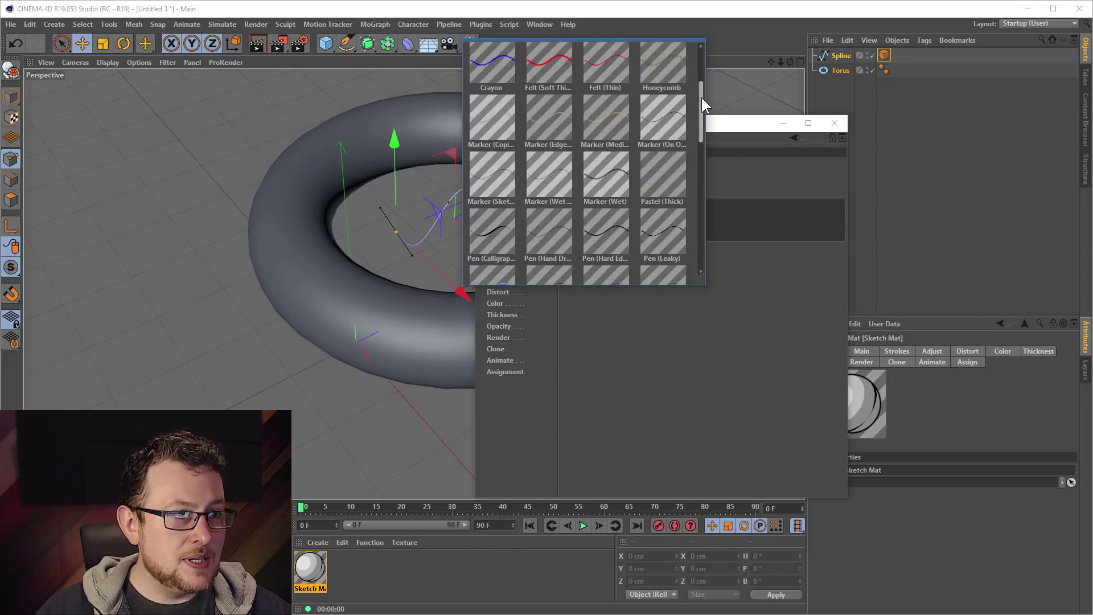
{"action": "scroll", "coordinate": [586, 210], "scroll_direction": "down", "scroll_amount": 1}
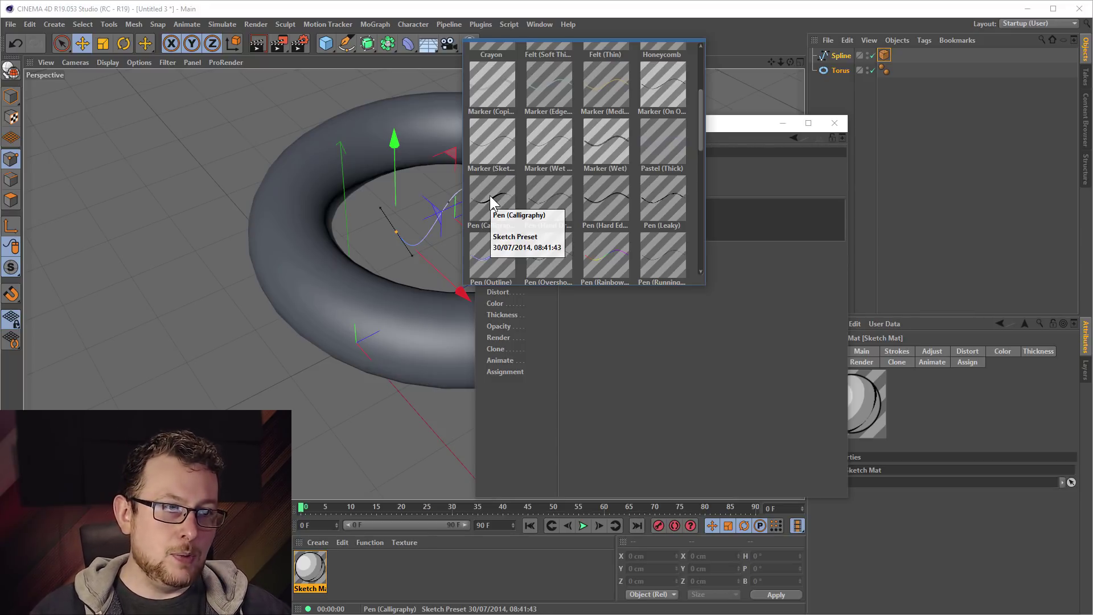
{"action": "left_click_drag", "start_coordinate": [700, 116], "coordinate": [693, 210]}
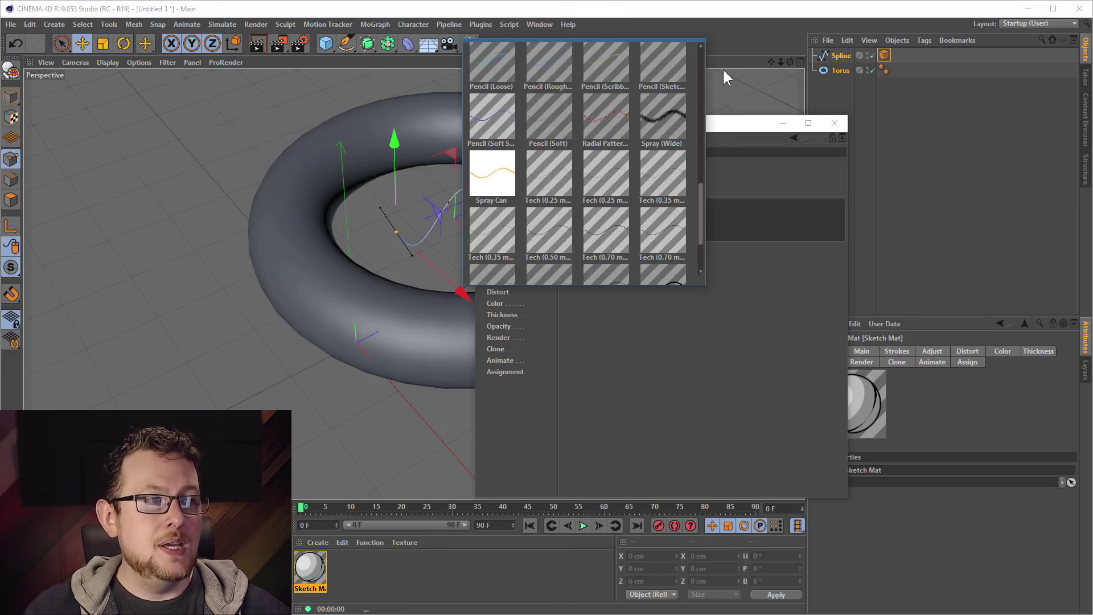
{"action": "left_click", "coordinate": [834, 123]}
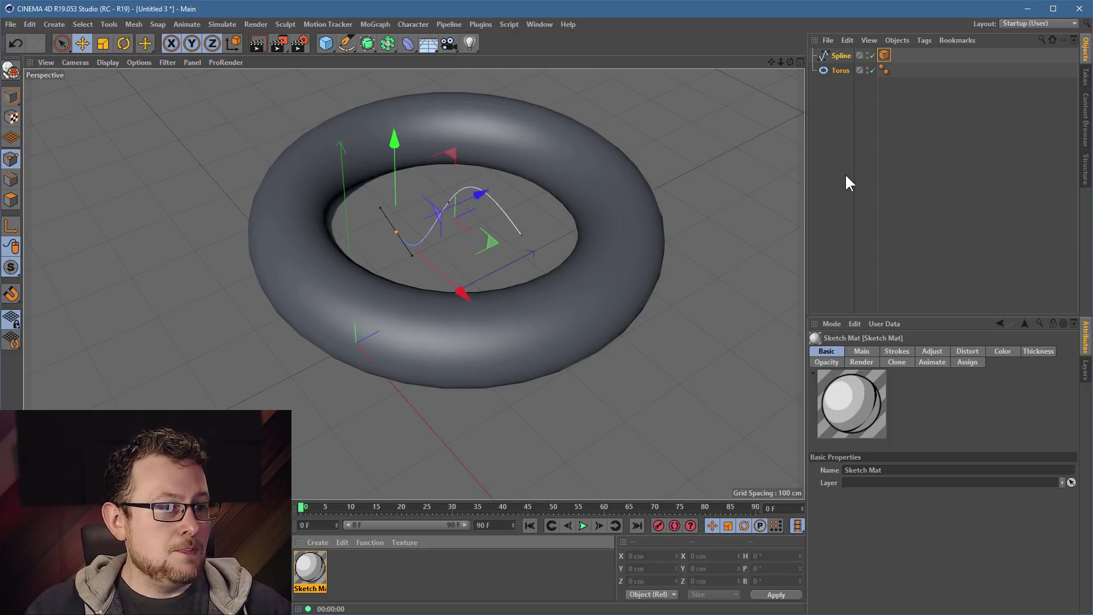
- Open the Sketch and Toon line settings in the render settings and examine the Default Visible material assignment
{"action": "left_click", "coordinate": [299, 43]}
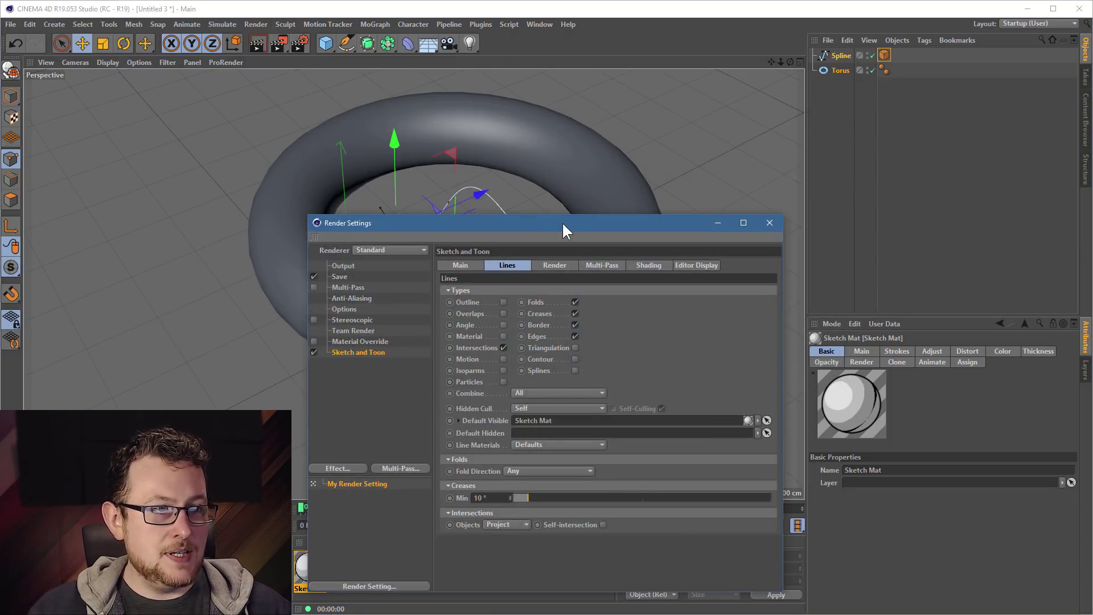
{"action": "left_click_drag", "start_coordinate": [562, 221], "coordinate": [626, 81]}
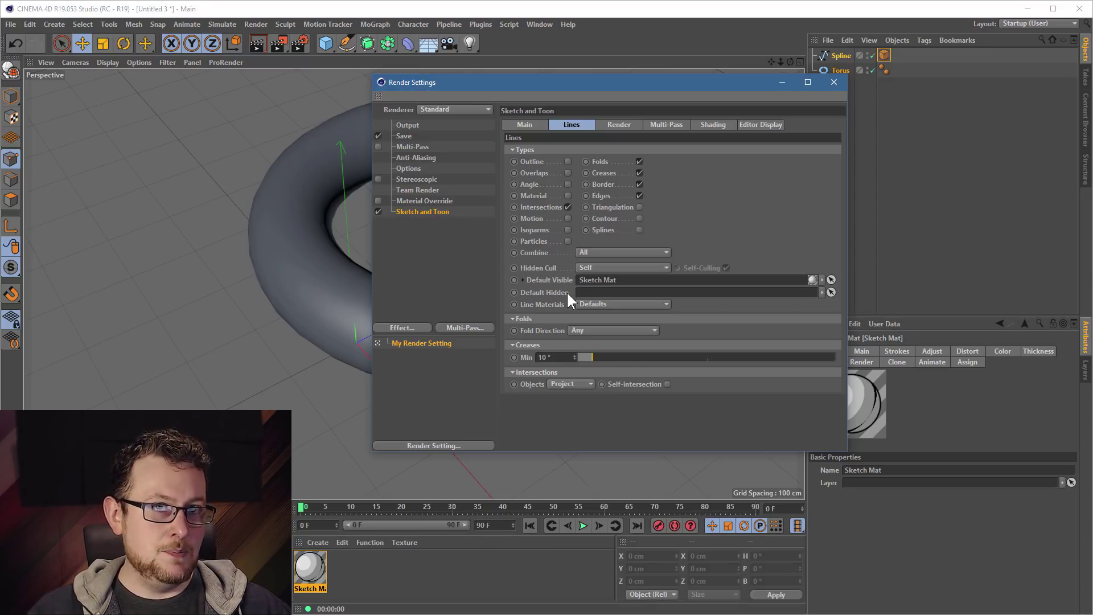
{"action": "left_click", "coordinate": [555, 279]}
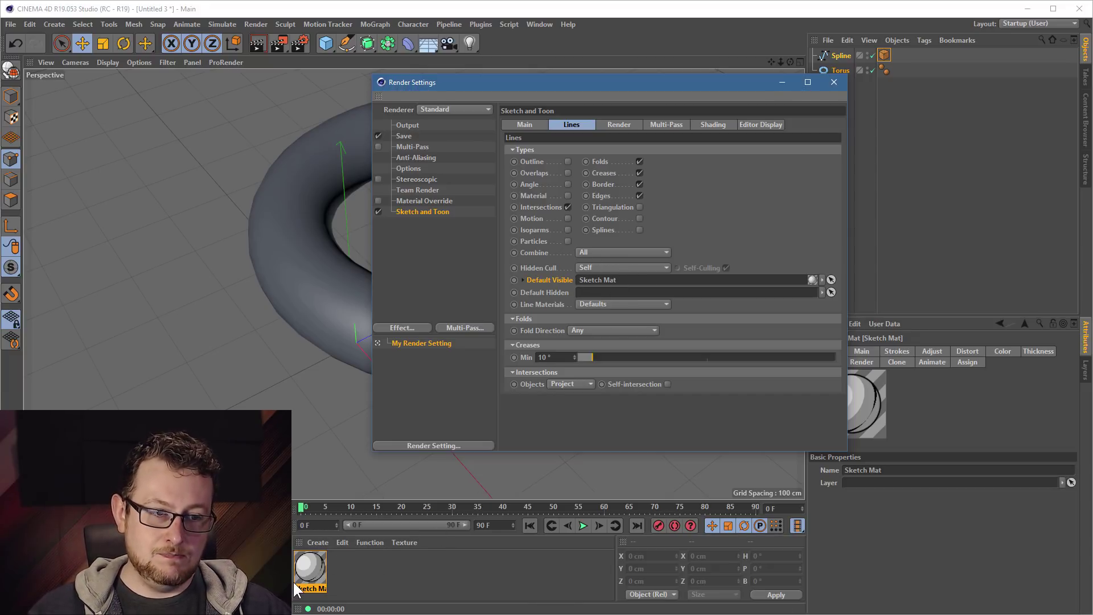
- Rename the Sketch Mat material to "sk m vis" and close the render settings
{"action": "double_click", "coordinate": [310, 589]}
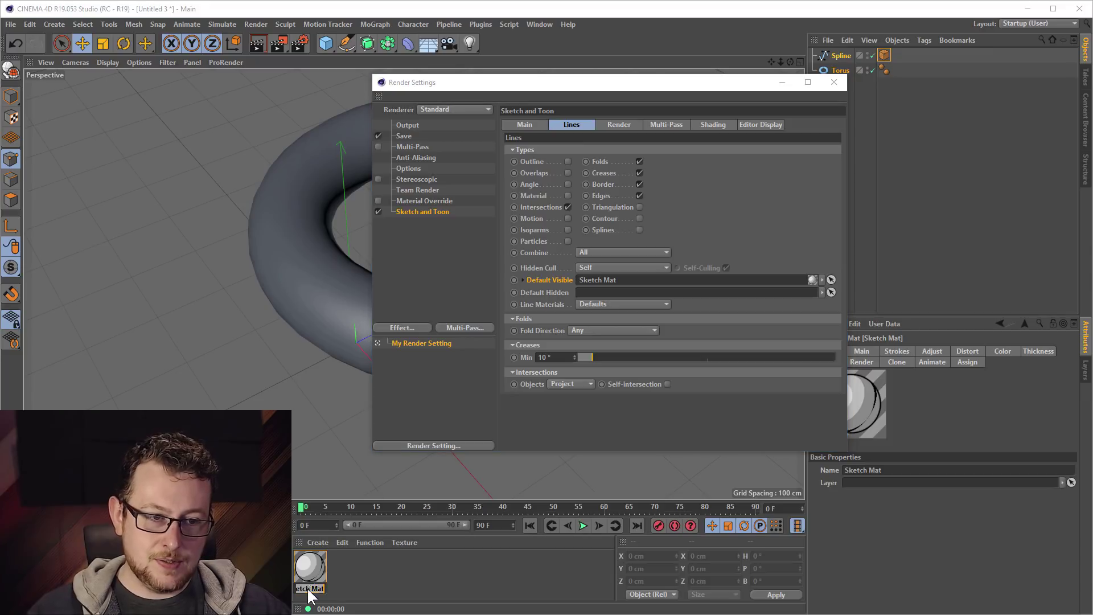
{"action": "type", "text": "sk"}
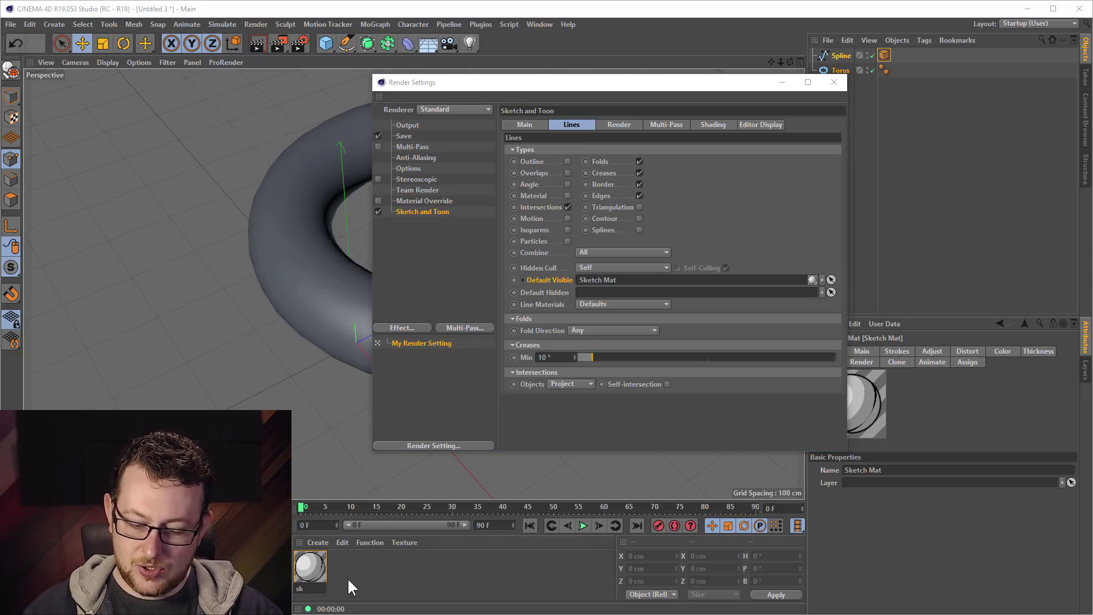
{"action": "type", "text": " m"}
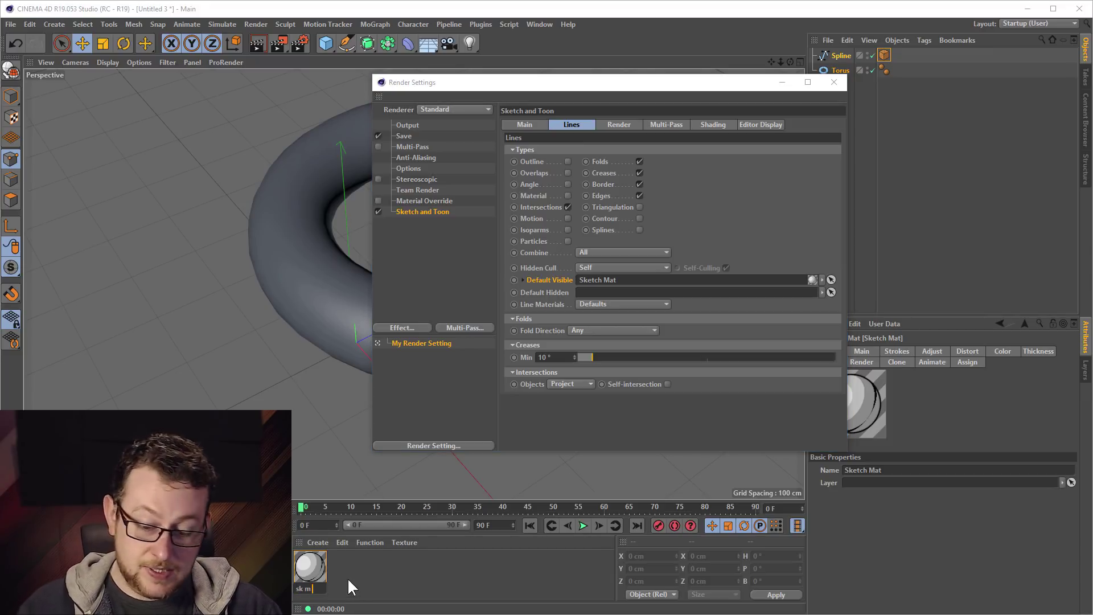
{"action": "type", "text": " vis"}
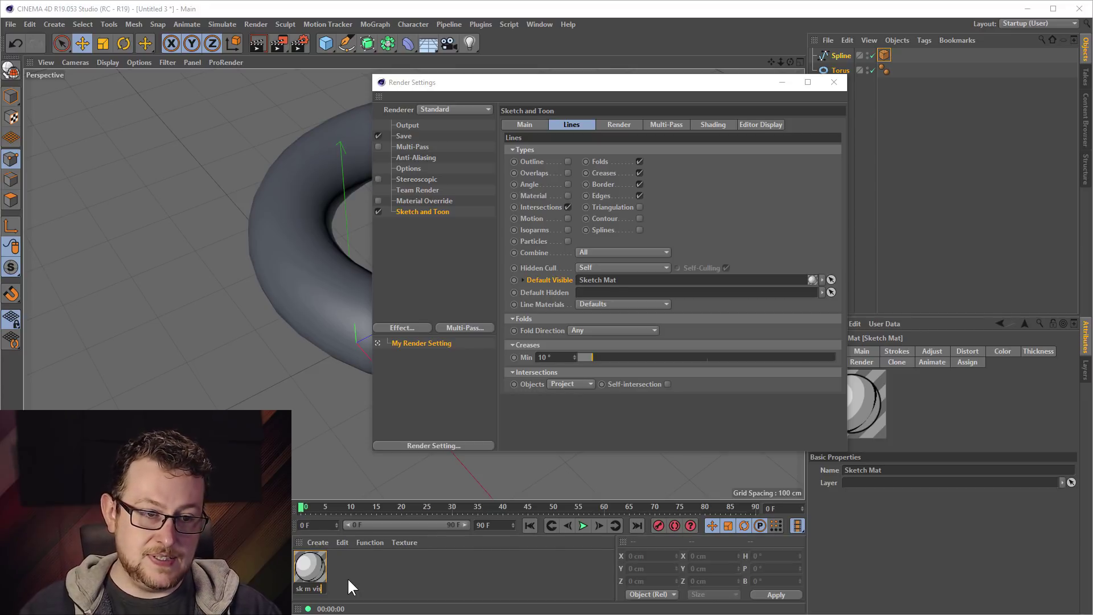
{"action": "key", "text": "Return"}
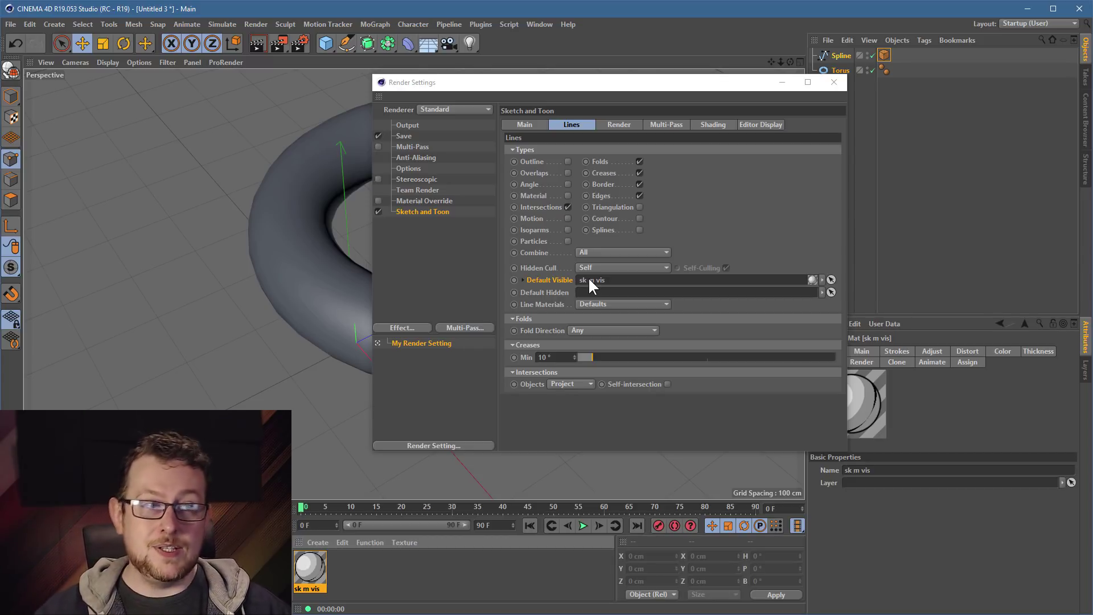
{"action": "left_click", "coordinate": [822, 279]}
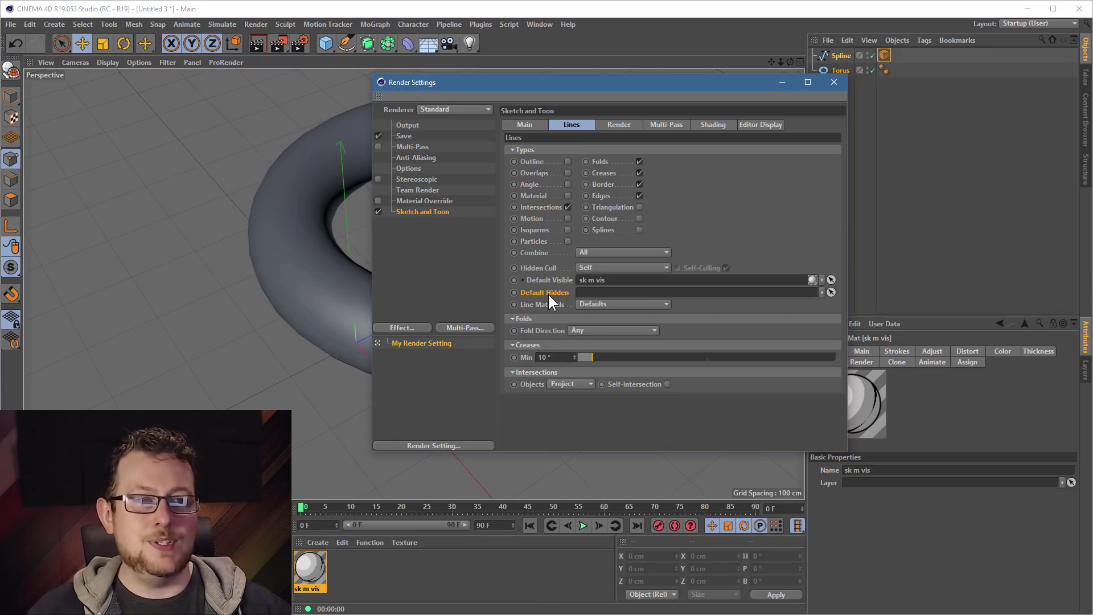
{"action": "left_click", "coordinate": [834, 81]}
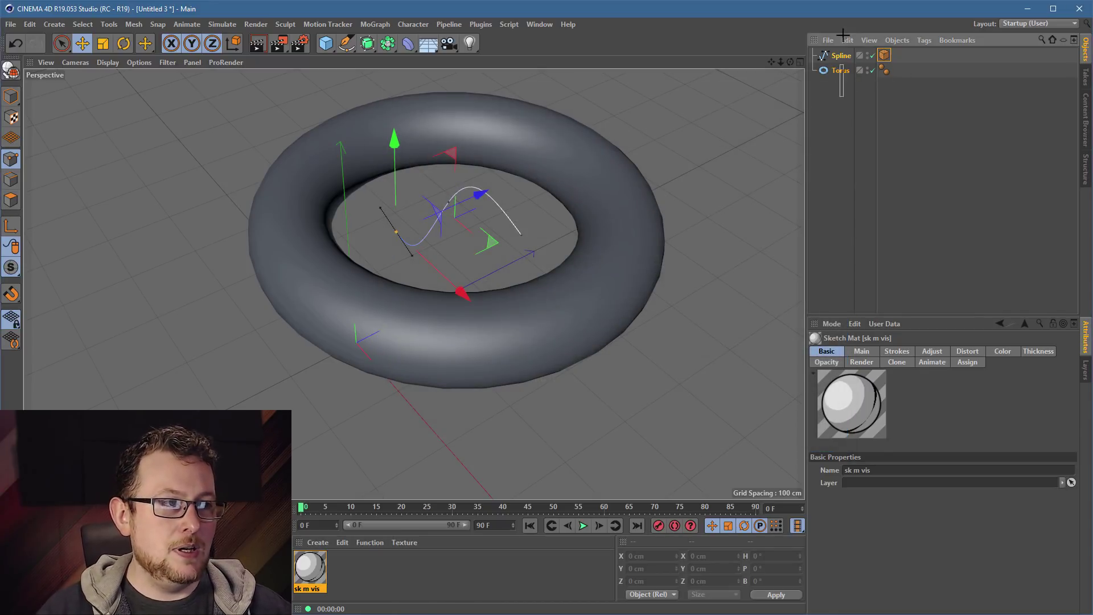
- Delete the spline and torus from the scene and add a cube
{"action": "left_click", "coordinate": [837, 71], "text": "shift"}
{"action": "key", "text": "Delete"}
{"action": "left_click", "coordinate": [326, 44]}
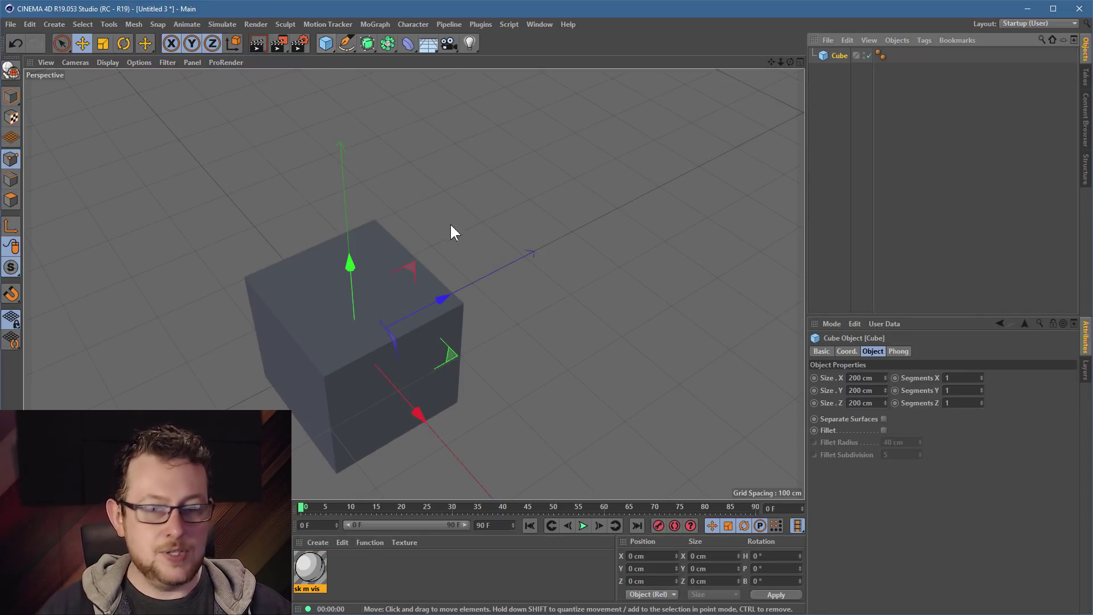
- Move the cube above the grid and place a duplicate of it higher up, overlapping the original
{"action": "left_click_drag", "start_coordinate": [524, 261], "coordinate": [592, 172]}
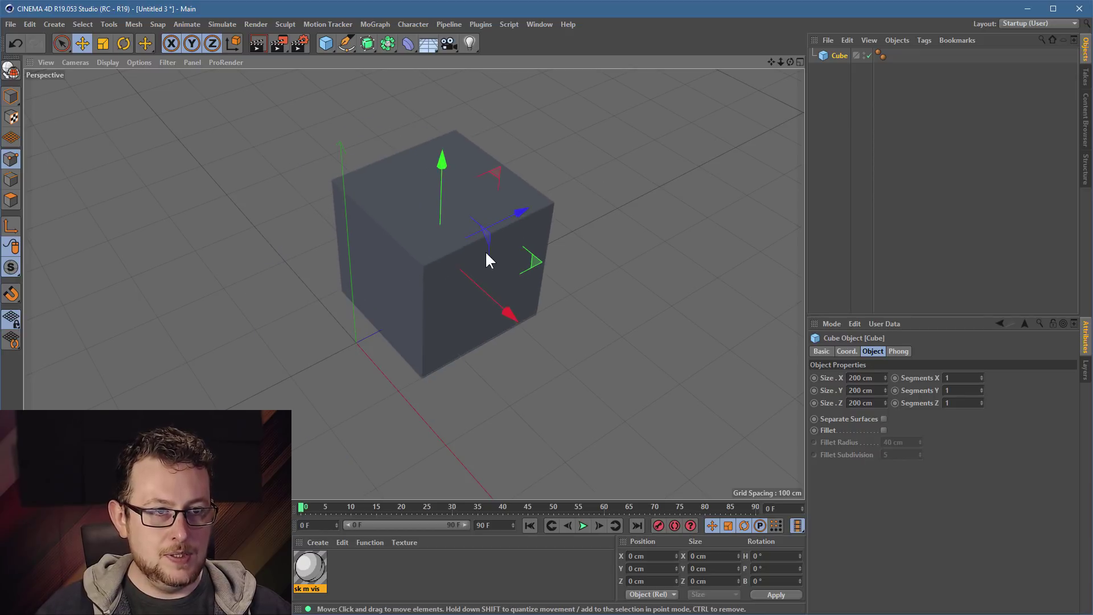
{"action": "left_click_drag", "start_coordinate": [419, 357], "coordinate": [558, 256], "text": "ctrl"}
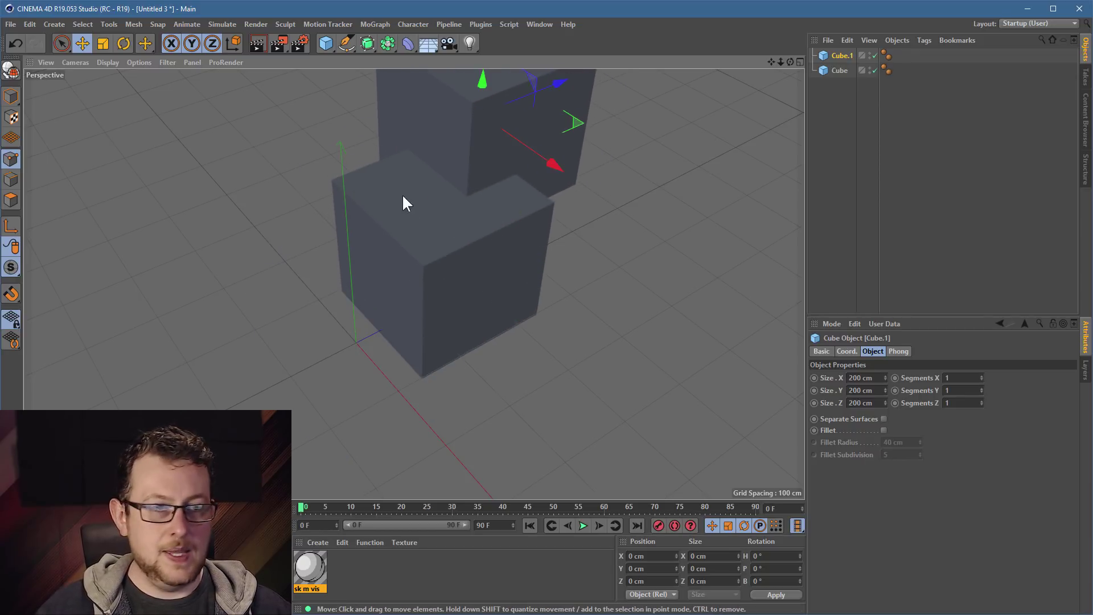
{"action": "left_click_drag", "start_coordinate": [403, 203], "coordinate": [607, 231], "text": "alt"}
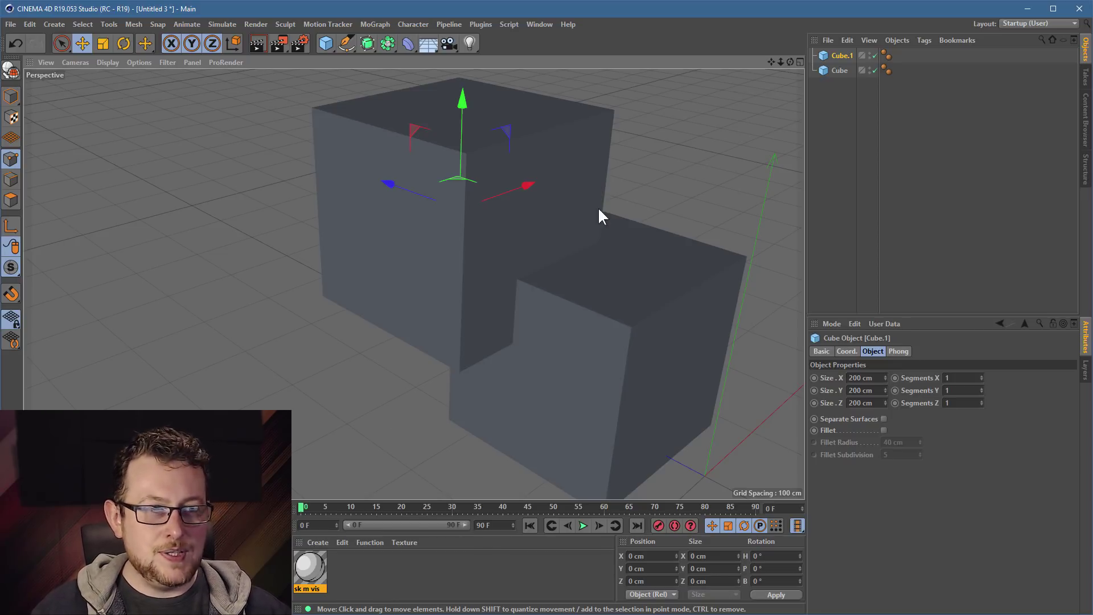
{"action": "left_click_drag", "start_coordinate": [567, 340], "coordinate": [576, 341], "text": "alt"}
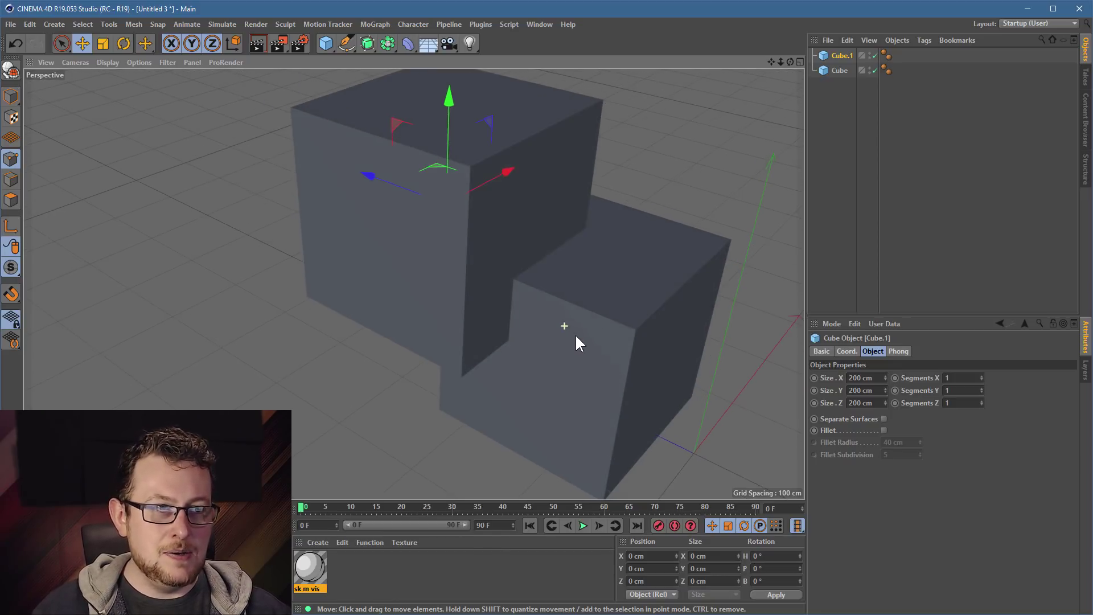
- Create a new standard material, apply it to both cubes, and render the view
{"action": "double_click", "coordinate": [405, 563]}
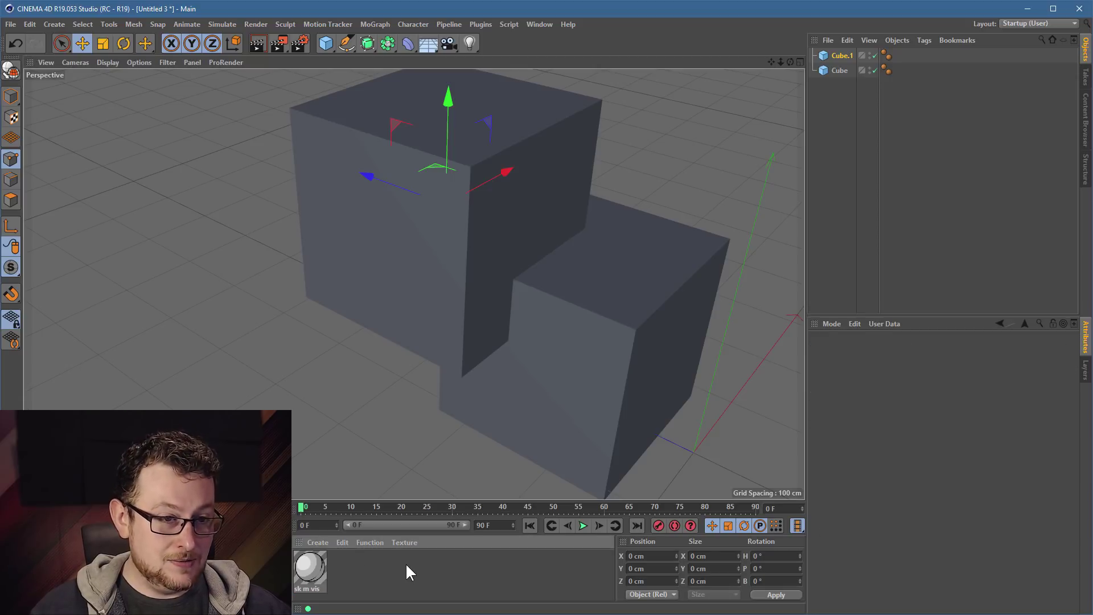
{"action": "left_click_drag", "start_coordinate": [309, 566], "coordinate": [520, 373]}
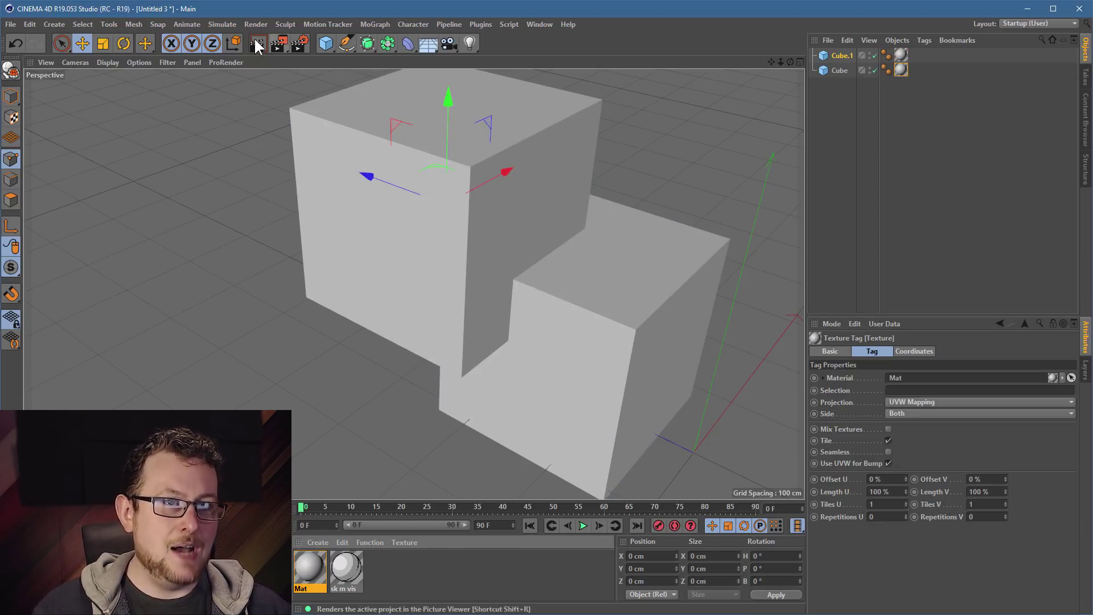
{"action": "left_click", "coordinate": [262, 41]}
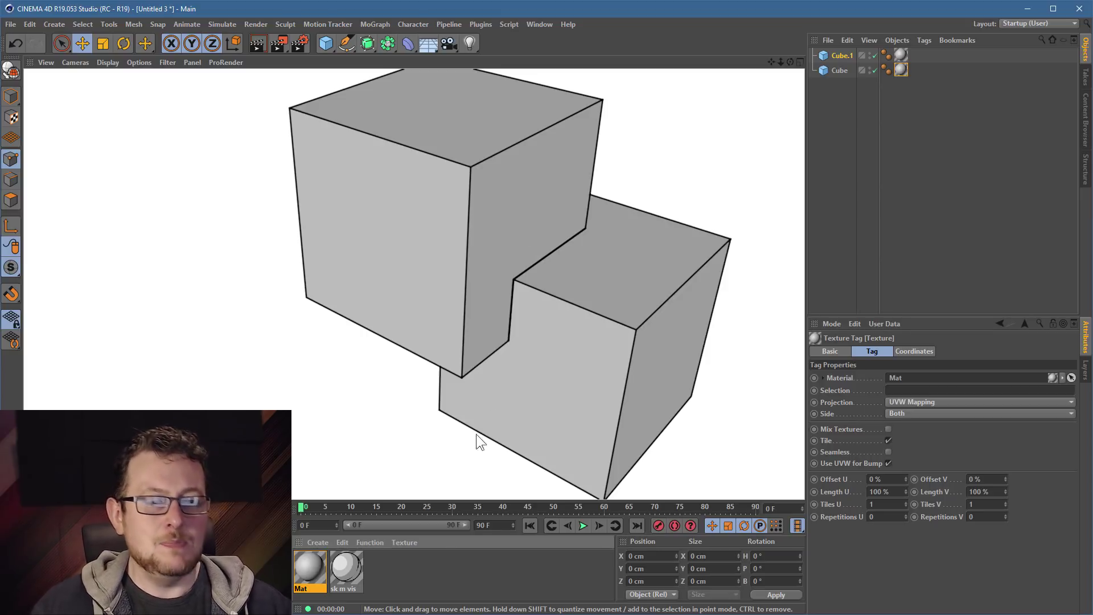
{"action": "left_click", "coordinate": [349, 564]}
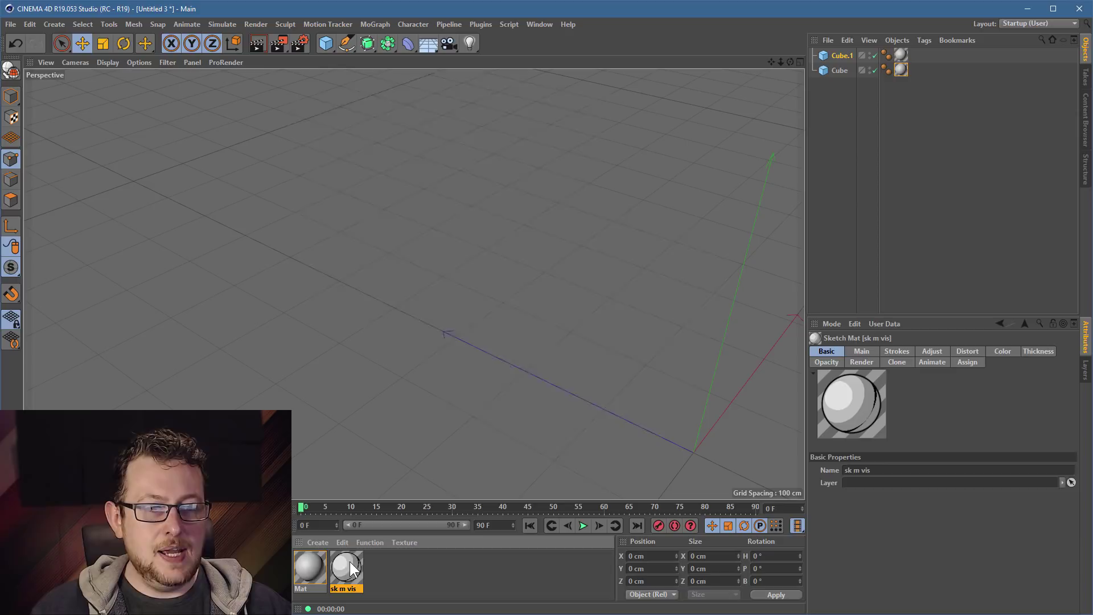
{"action": "left_click", "coordinate": [258, 41]}
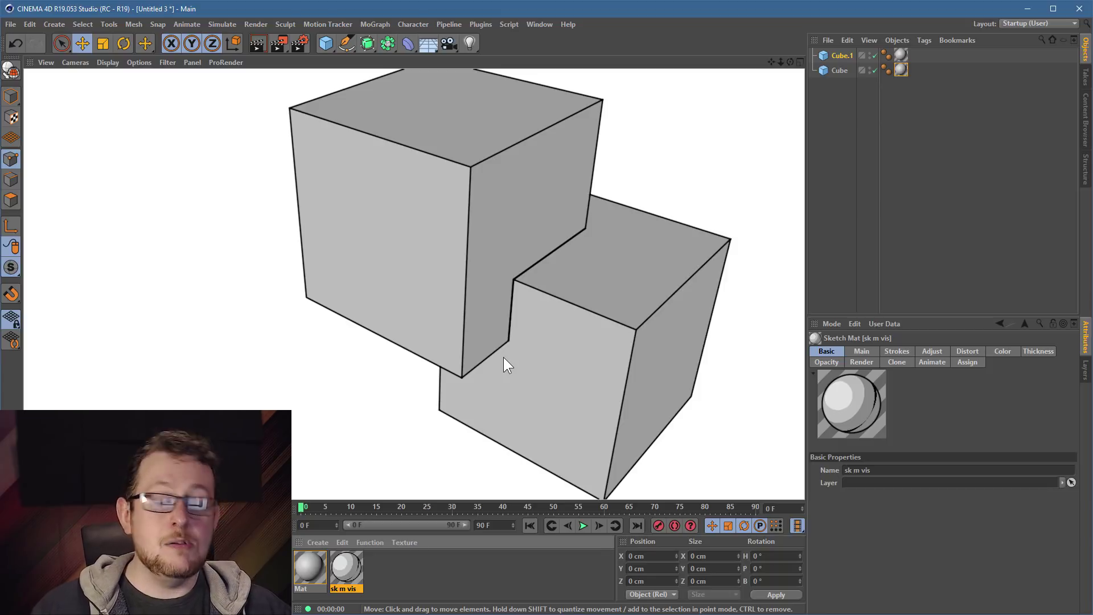
- Create a second sketch material and name it "sk 2 hidden"
{"action": "left_click", "coordinate": [316, 542]}
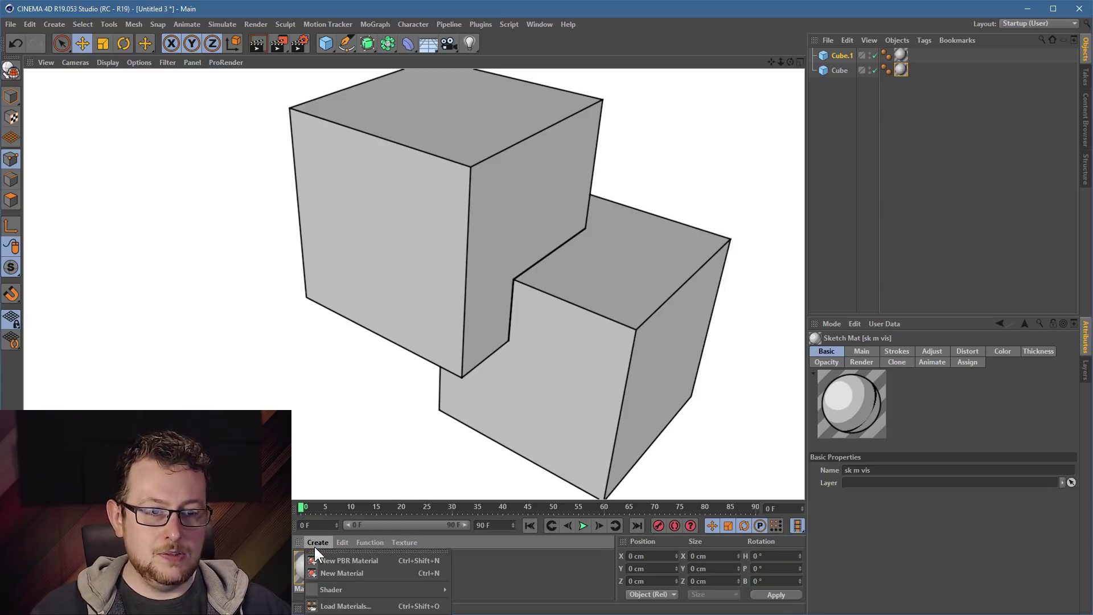
{"action": "mouse_move", "coordinate": [371, 592]}
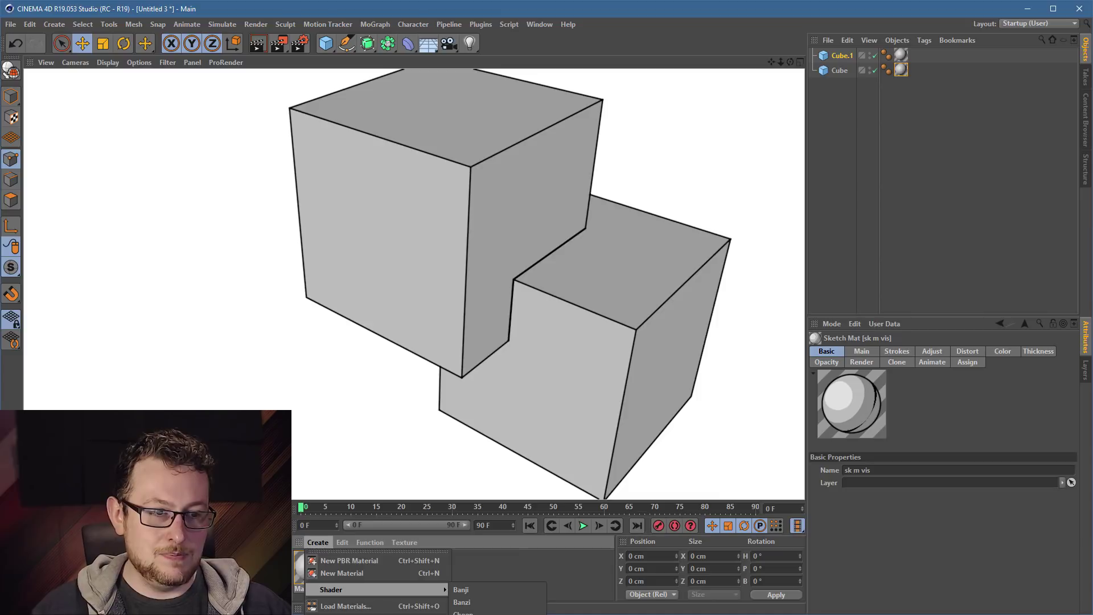
{"action": "left_click", "coordinate": [484, 613]}
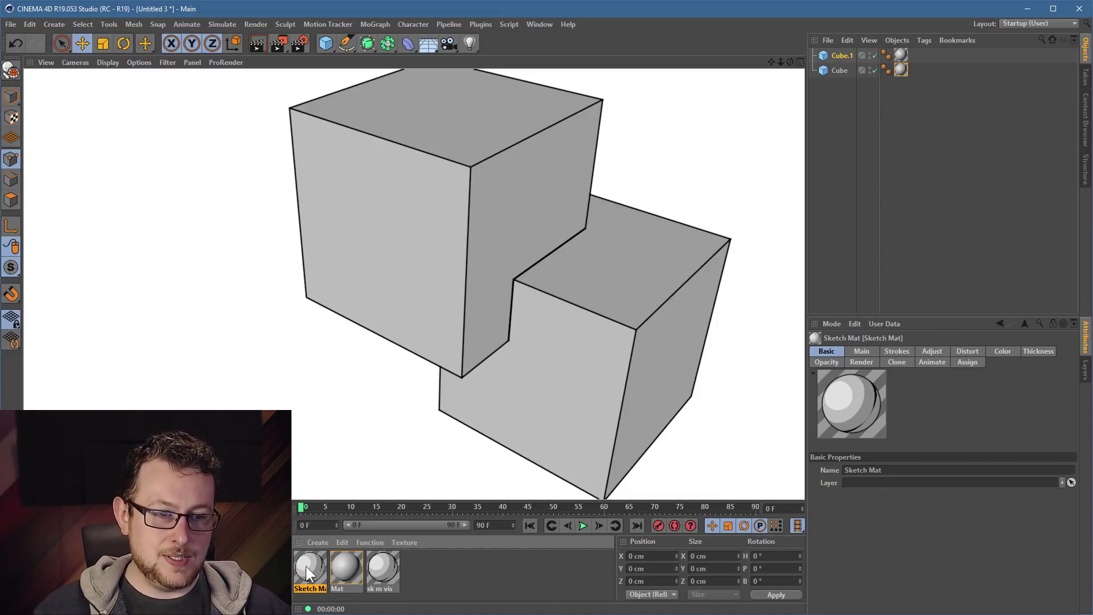
{"action": "double_click", "coordinate": [307, 588]}
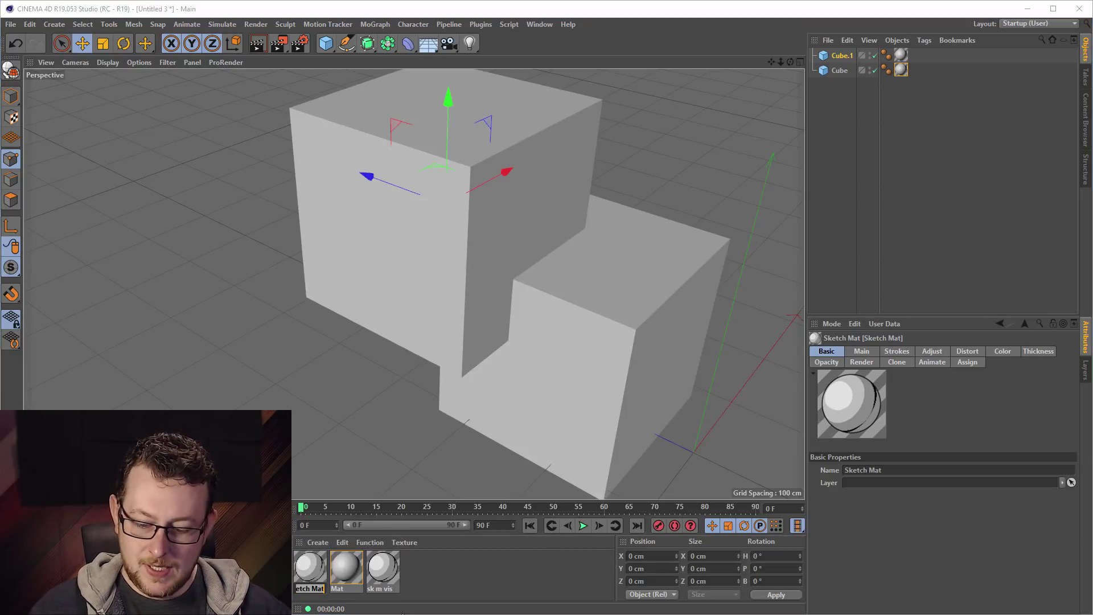
{"action": "type", "text": "sk 2 hidden"}
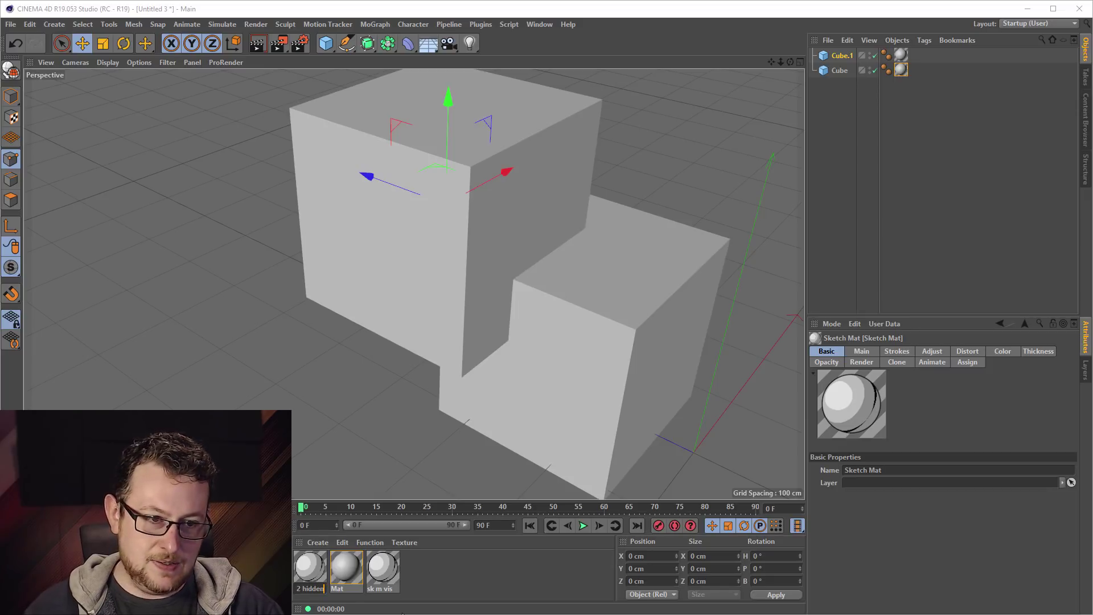
{"action": "key", "text": "Return"}
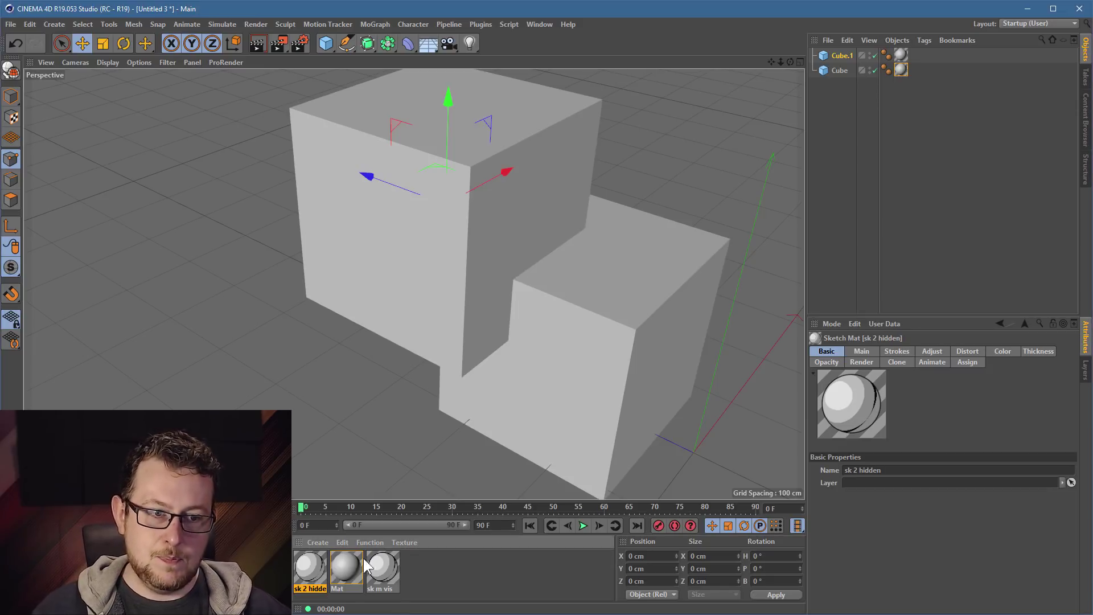
- Load the dashed Tech 0.35 preset for hidden edges into the "sk 2 hidden" sketch material
{"action": "double_click", "coordinate": [307, 563]}
{"action": "left_click_drag", "start_coordinate": [298, 66], "coordinate": [496, 98]}
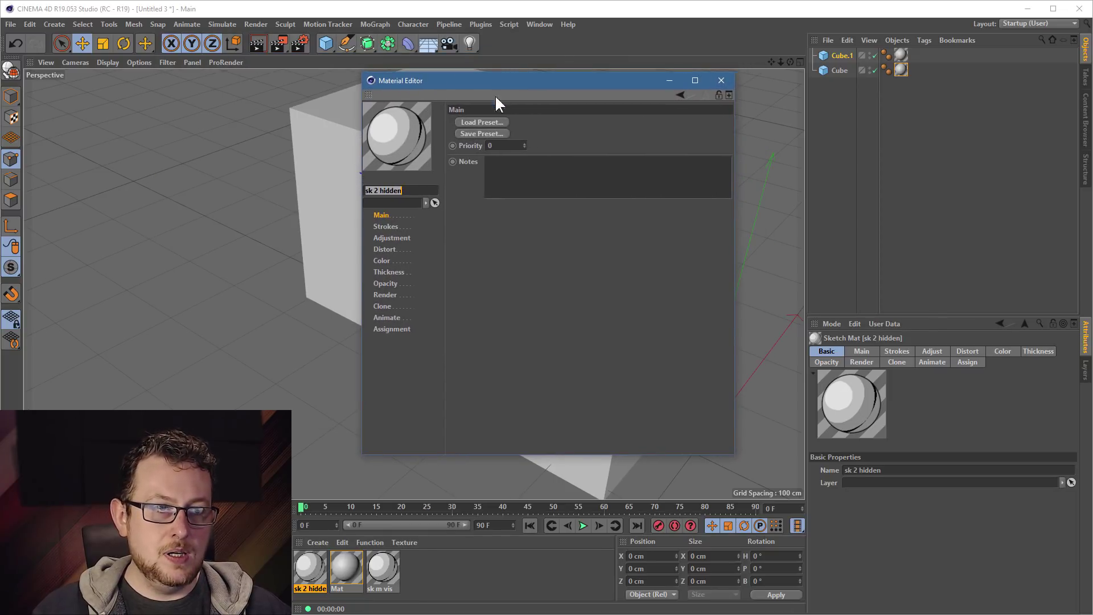
{"action": "left_click", "coordinate": [484, 122]}
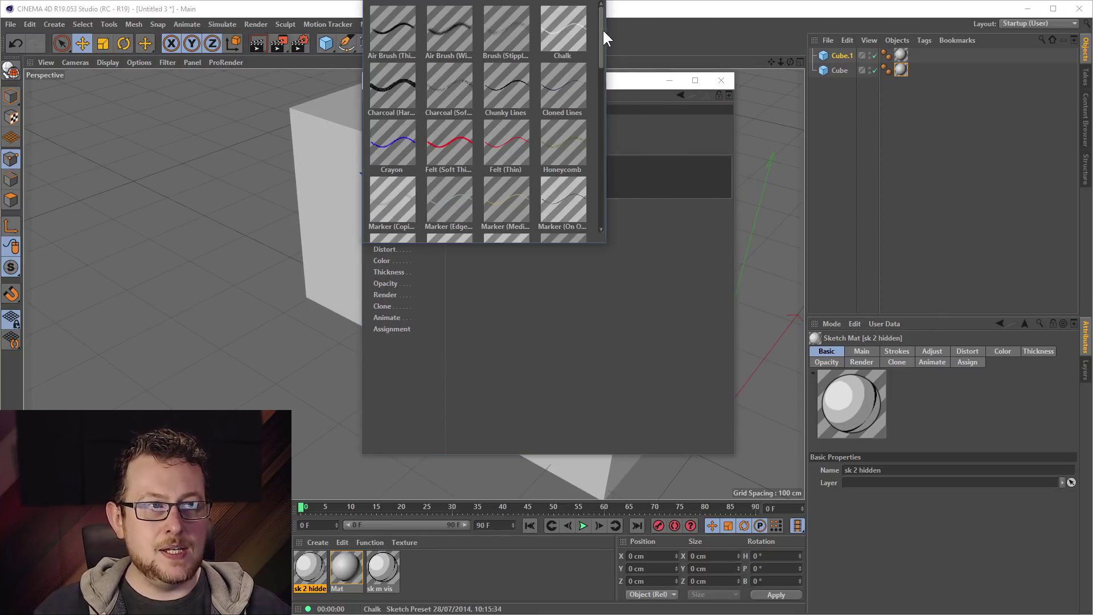
{"action": "left_click_drag", "start_coordinate": [603, 28], "coordinate": [609, 180]}
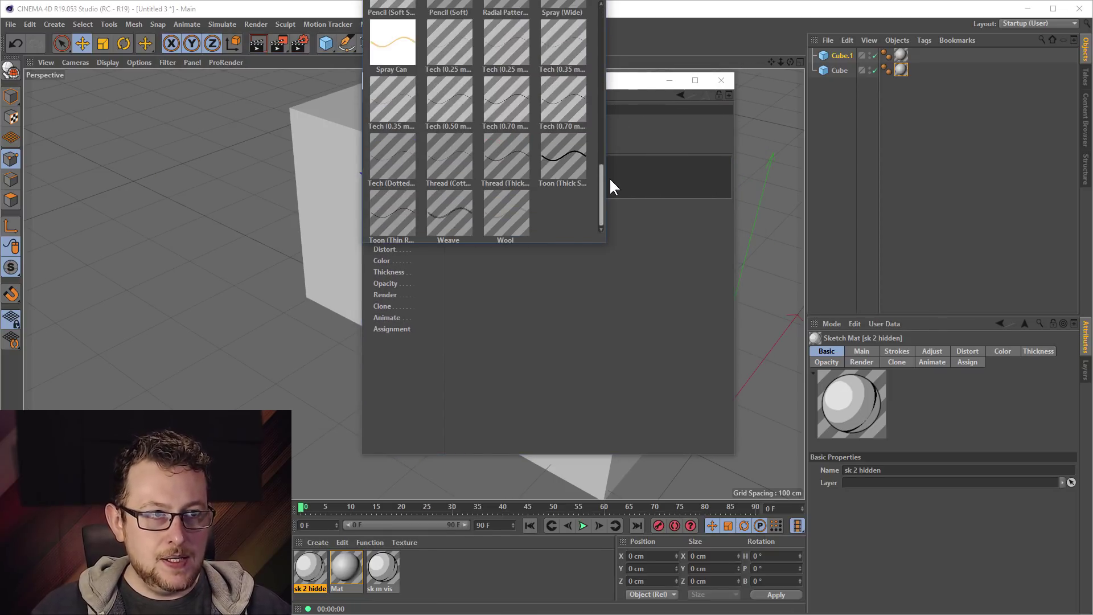
{"action": "left_click", "coordinate": [395, 97]}
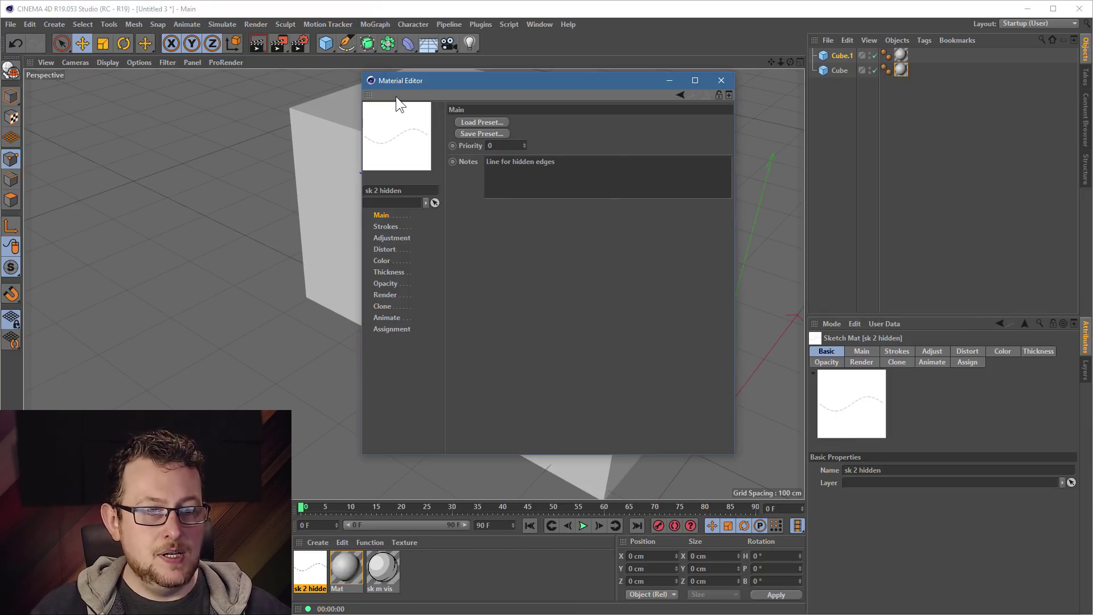
- Examine the "sk 2 hidden" stroke in an enlarged separate preview window, and close the preview and the material editor
{"action": "right_click", "coordinate": [387, 132]}
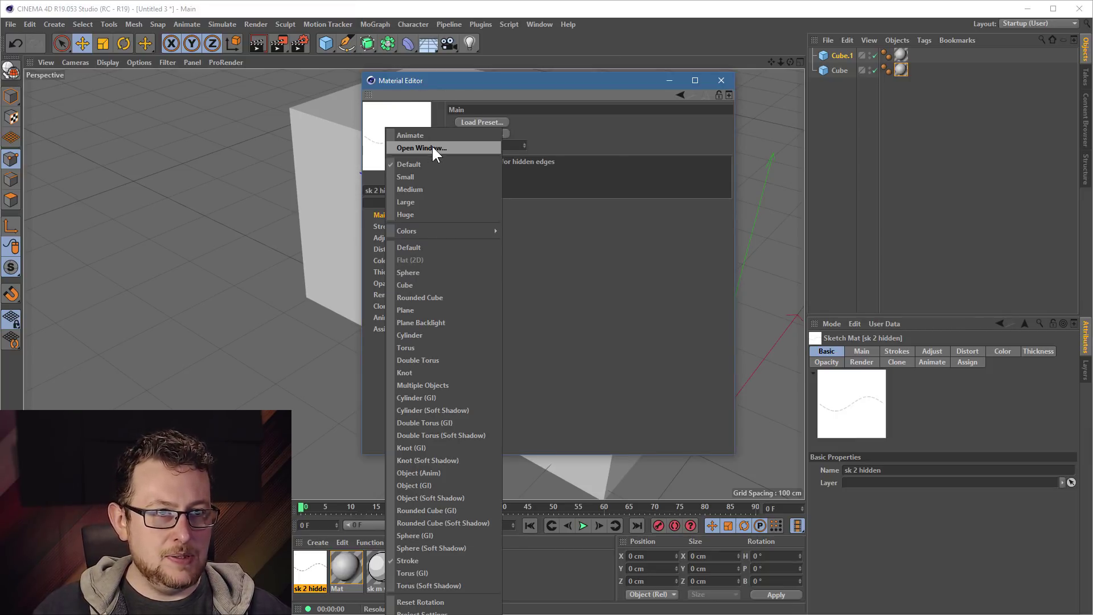
{"action": "left_click", "coordinate": [432, 144]}
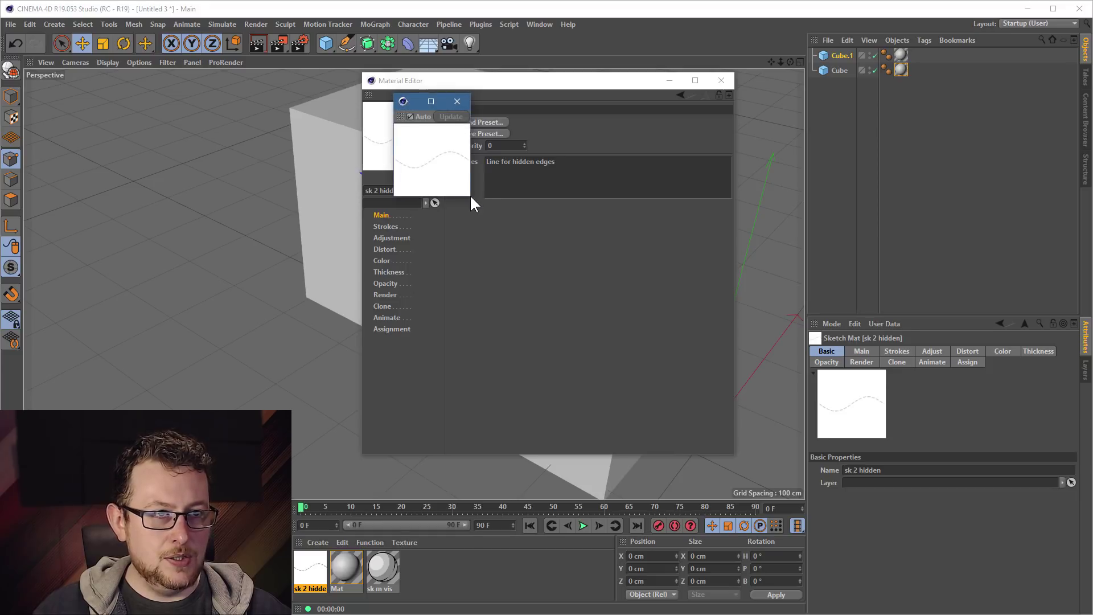
{"action": "left_click_drag", "start_coordinate": [470, 195], "coordinate": [702, 335]}
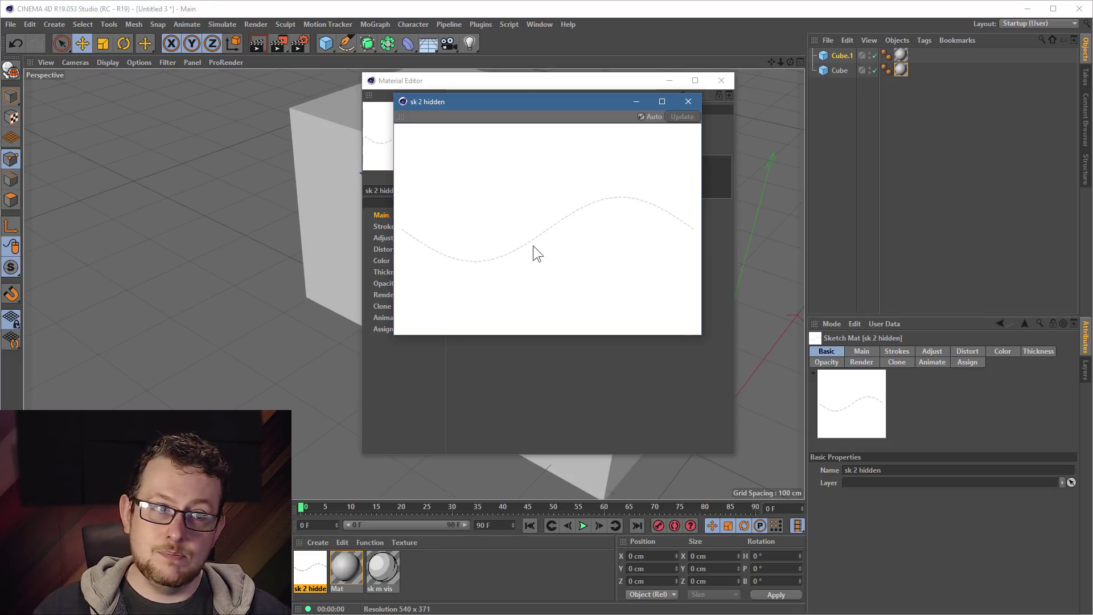
{"action": "left_click", "coordinate": [688, 101]}
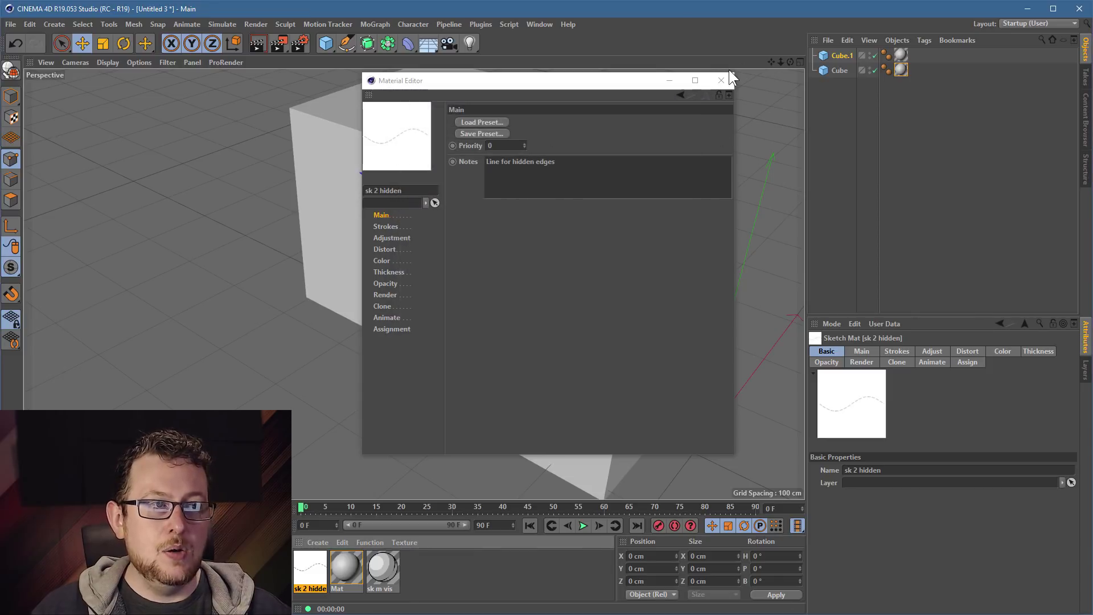
{"action": "left_click", "coordinate": [721, 81]}
- Assign "sk 2 hidden" as the Default Hidden line material in the Sketch and Toon render settings and render the view
{"action": "left_click", "coordinate": [300, 43]}
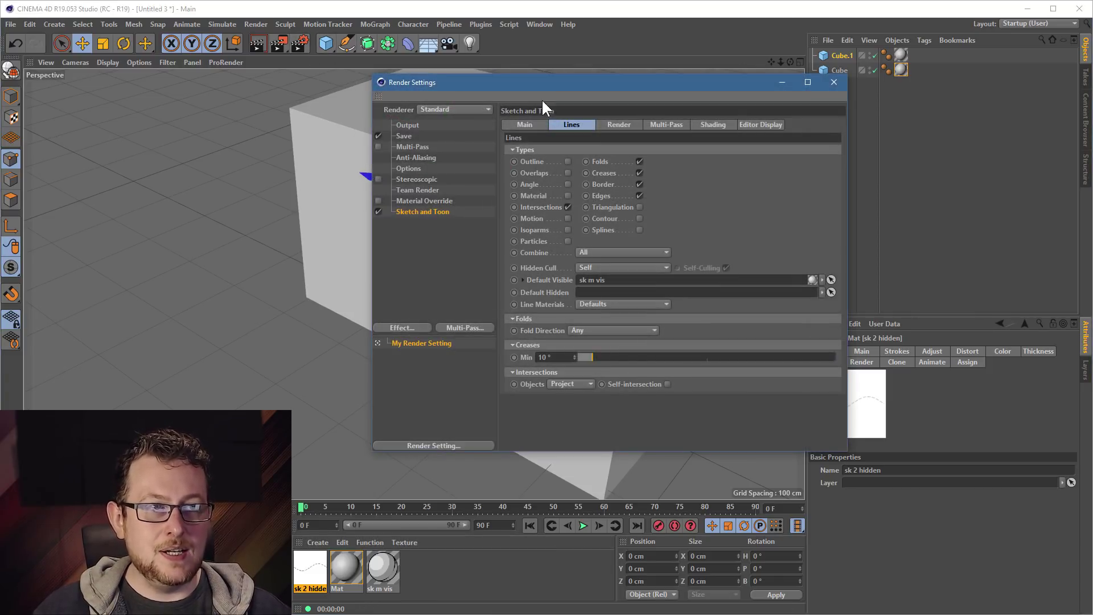
{"action": "left_click_drag", "start_coordinate": [540, 80], "coordinate": [522, 44]}
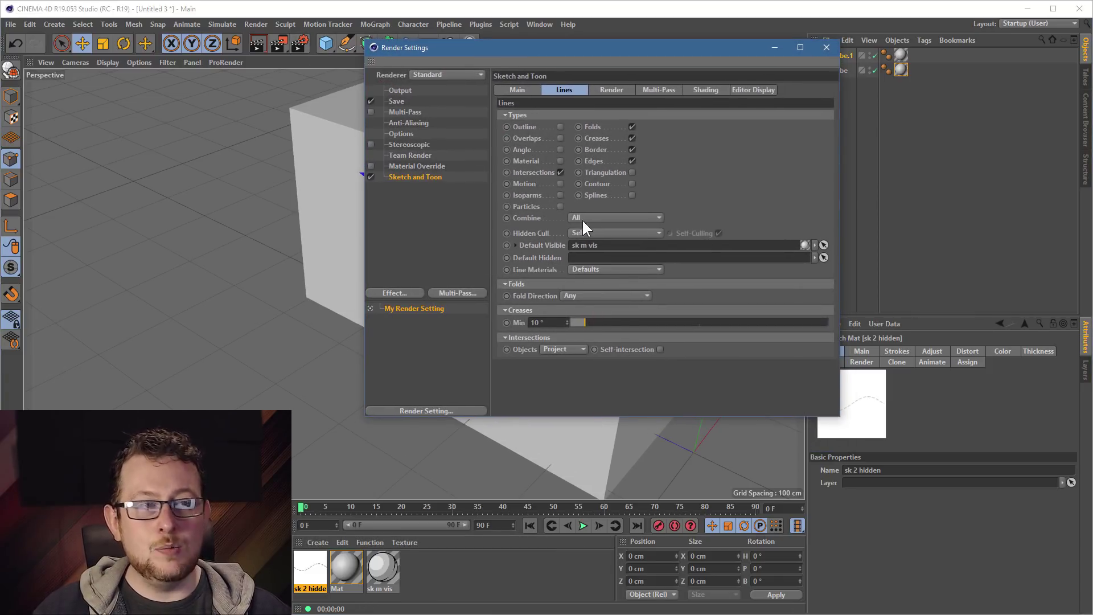
{"action": "left_click", "coordinate": [541, 256]}
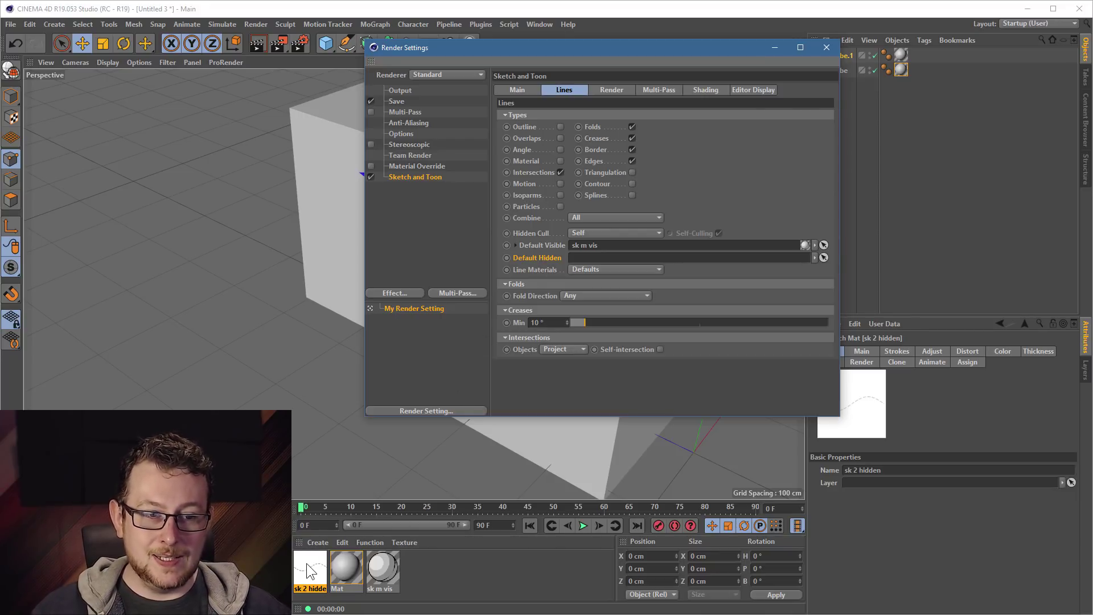
{"action": "left_click_drag", "start_coordinate": [306, 562], "coordinate": [612, 261]}
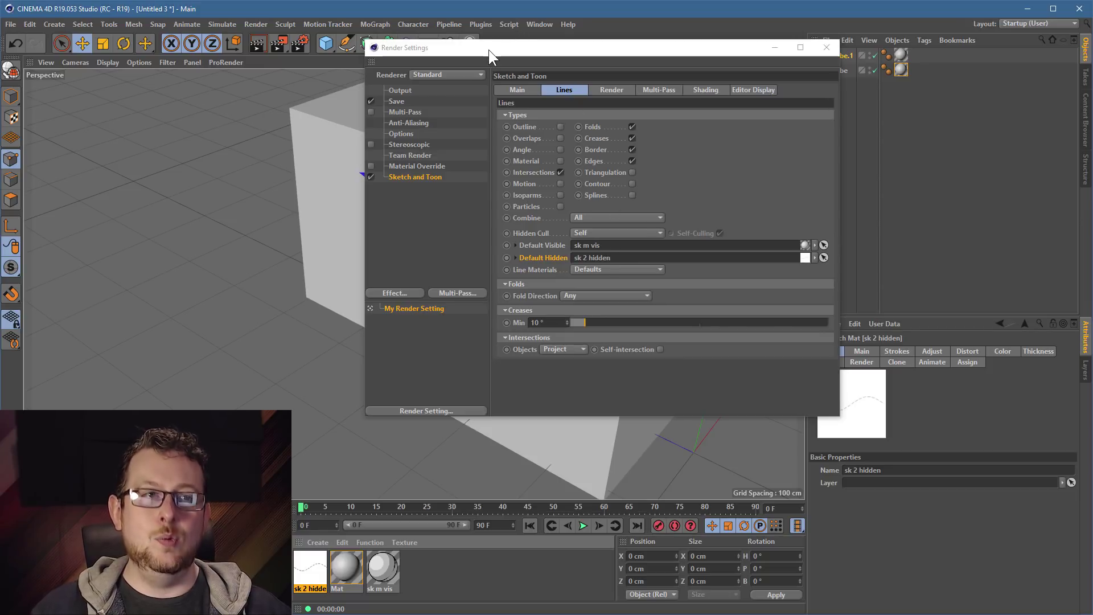
{"action": "left_click_drag", "start_coordinate": [488, 49], "coordinate": [780, 208]}
{"action": "left_click_drag", "start_coordinate": [542, 244], "coordinate": [514, 240], "text": "alt"}
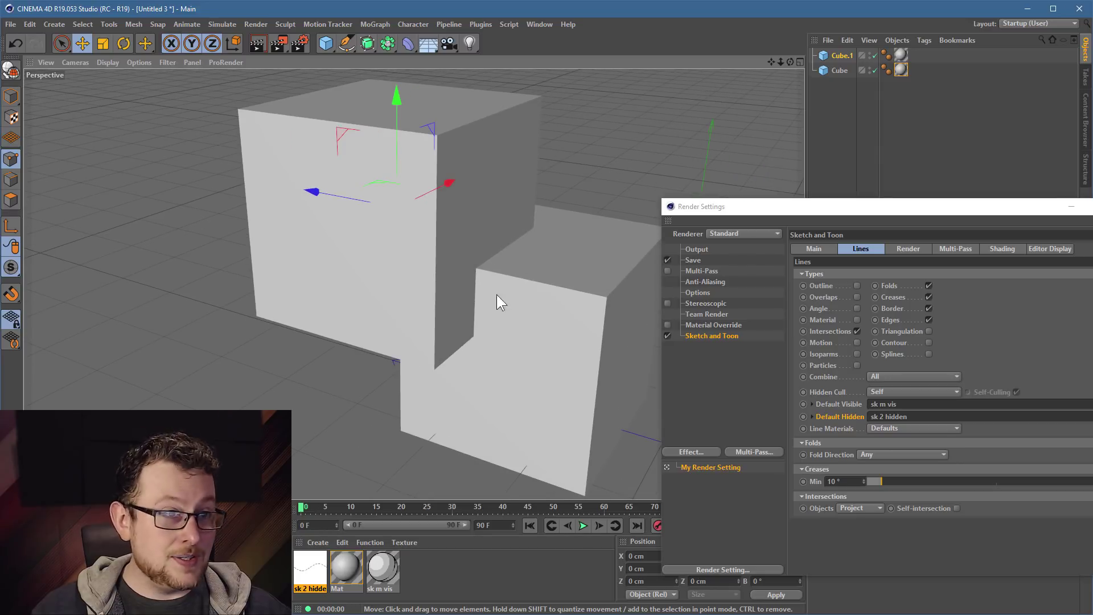
{"action": "left_click", "coordinate": [257, 44]}
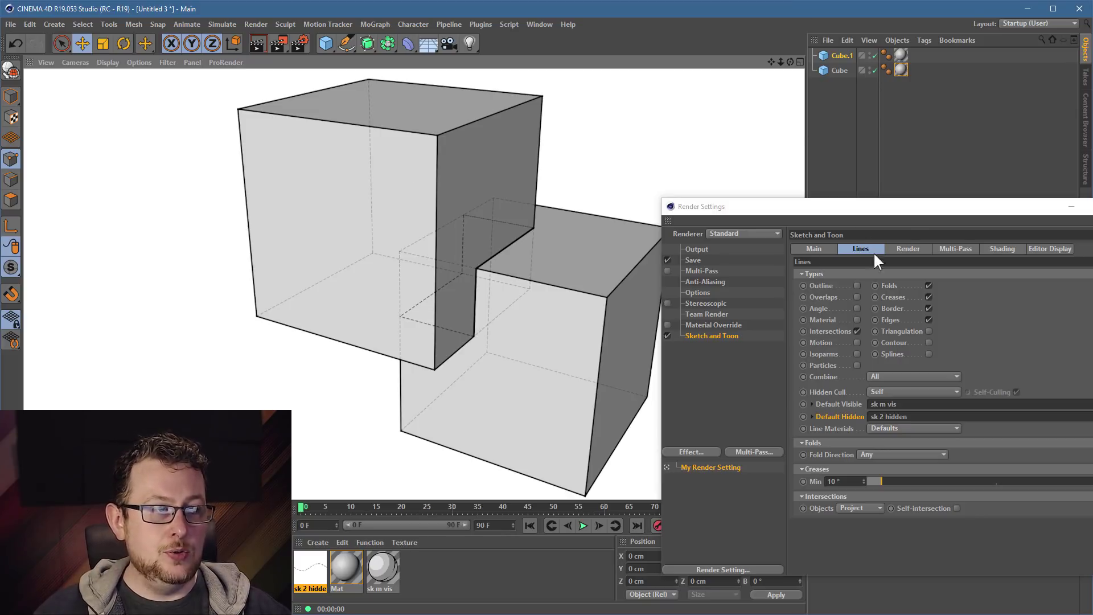
- Set the Sketch and Toon shading background color to light blue (H 201°, S 26%, V 100%) and render the view
{"action": "left_click", "coordinate": [1012, 249]}
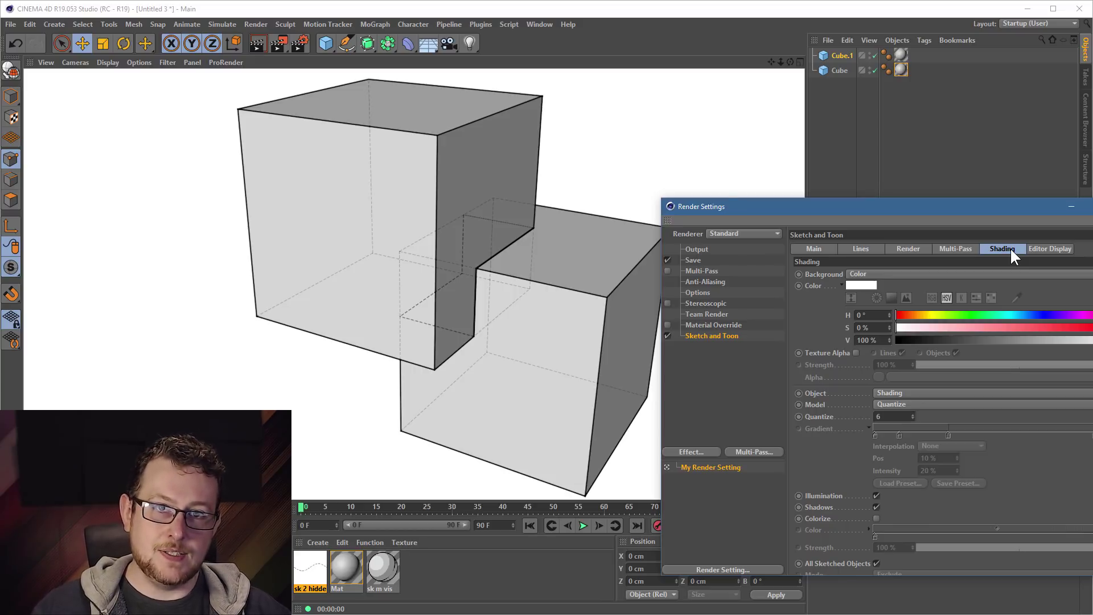
{"action": "left_click_drag", "start_coordinate": [919, 212], "coordinate": [802, 133]}
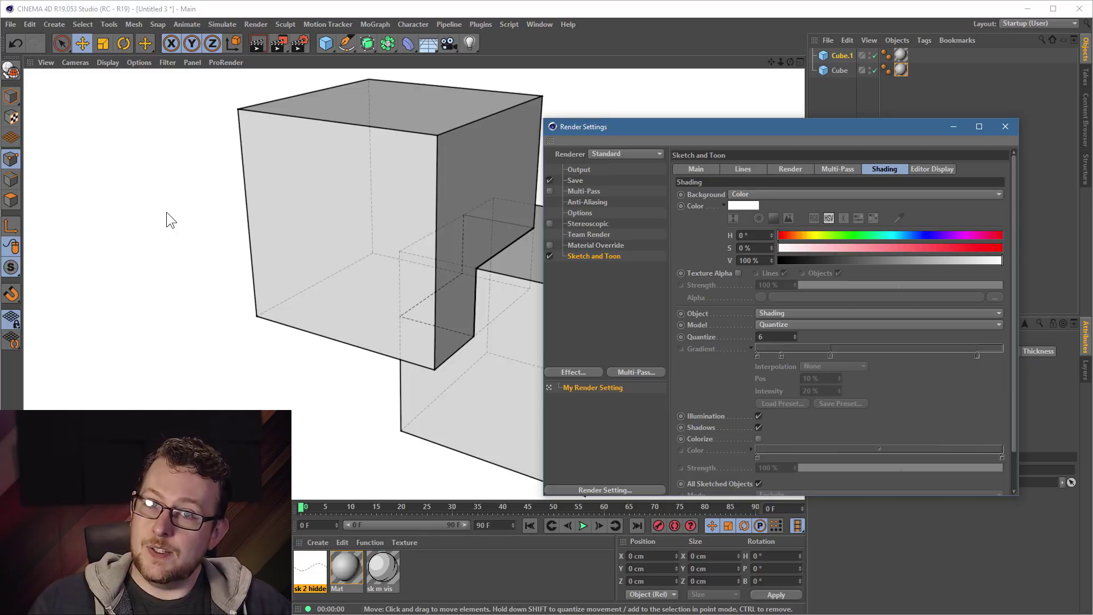
{"action": "left_click_drag", "start_coordinate": [690, 129], "coordinate": [694, 85]}
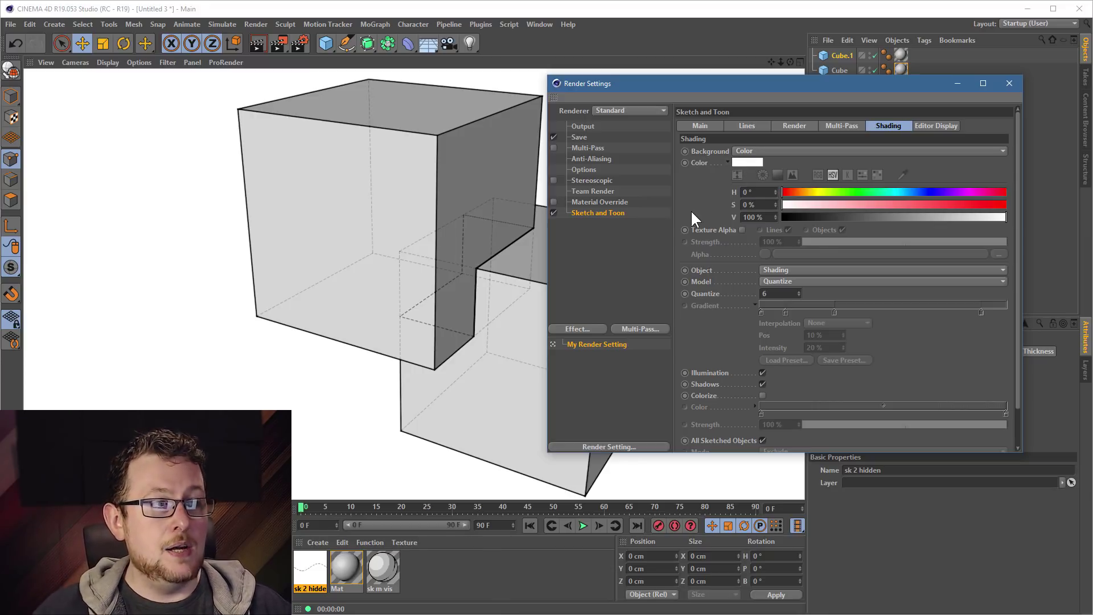
{"action": "left_click", "coordinate": [859, 204]}
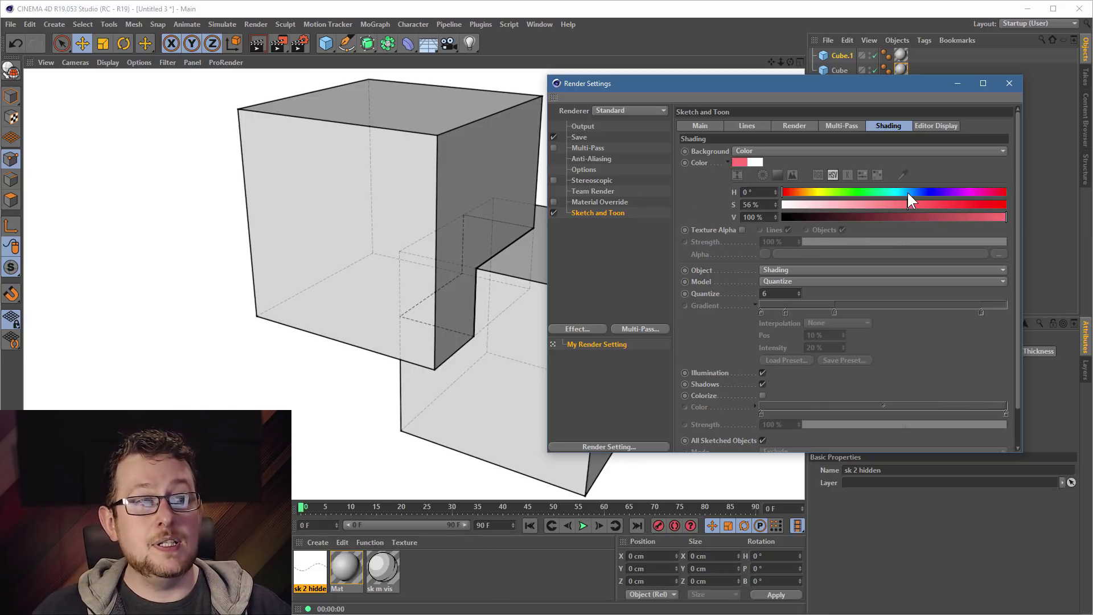
{"action": "left_click", "coordinate": [907, 192]}
{"action": "left_click_drag", "start_coordinate": [906, 204], "coordinate": [840, 205]}
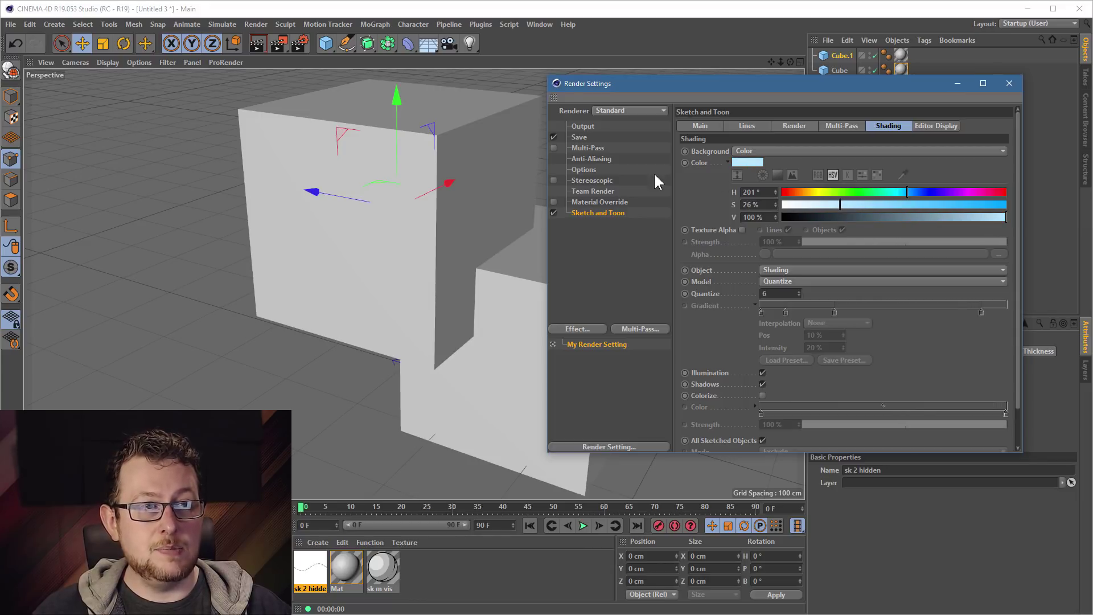
{"action": "left_click", "coordinate": [257, 43]}
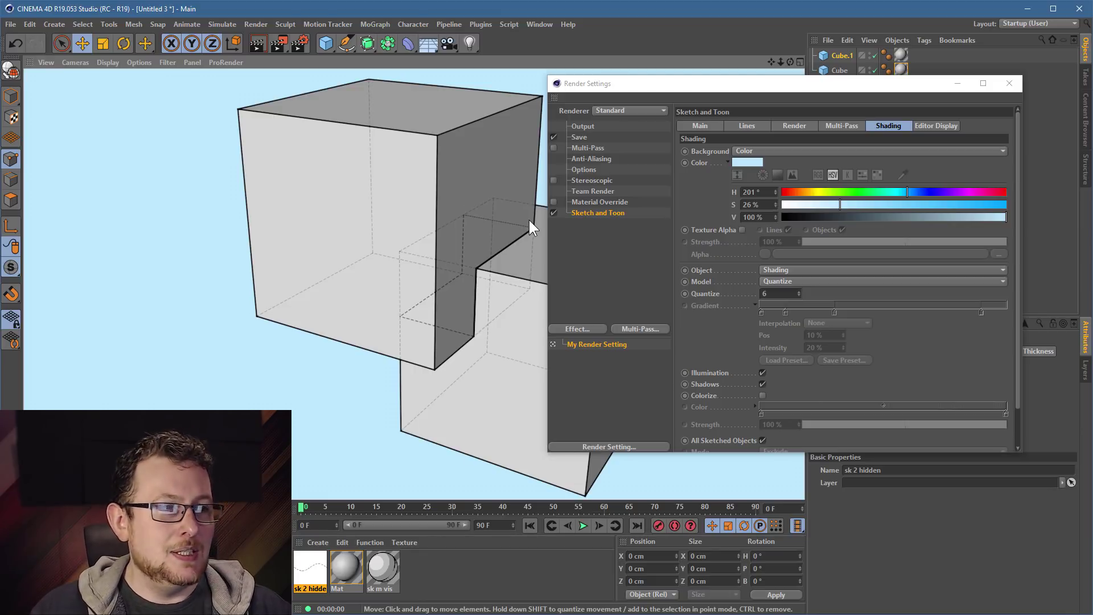
- Examine the Sketch and Toon shading Background modes and the available scene environment objects, leaving the background mode on Color
{"action": "left_click", "coordinate": [777, 149]}
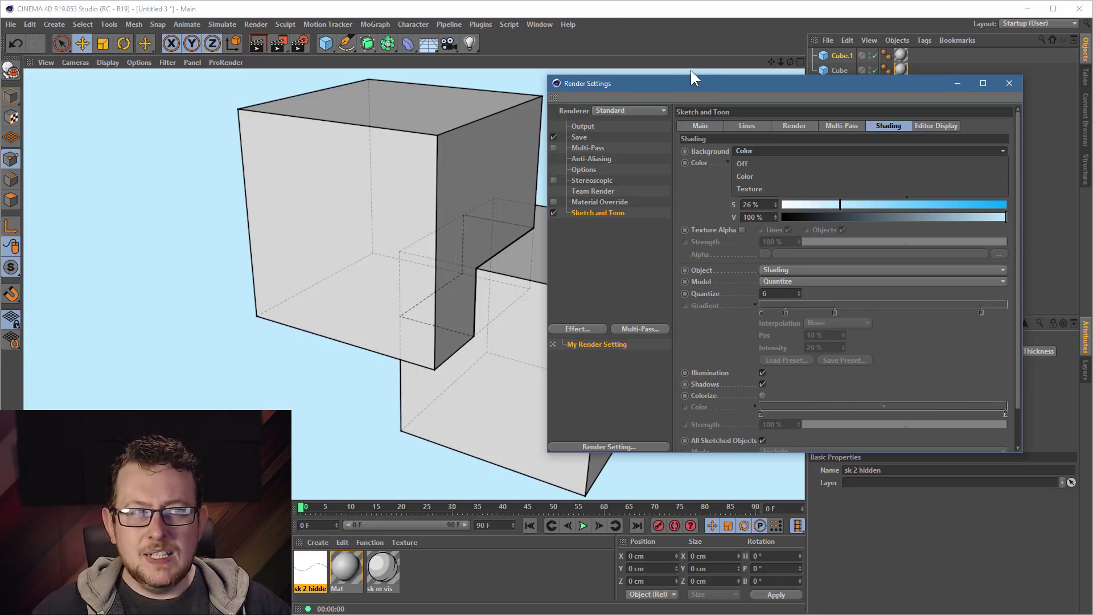
{"action": "left_click", "coordinate": [698, 86]}
{"action": "left_click_drag", "start_coordinate": [698, 85], "coordinate": [732, 260]}
{"action": "left_click", "coordinate": [432, 47]}
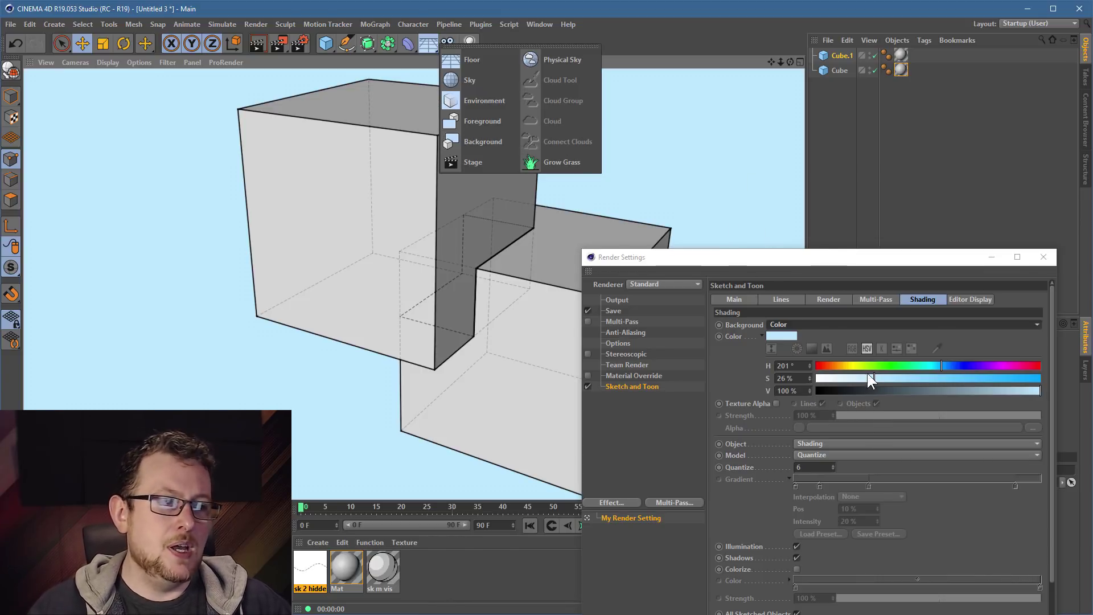
{"action": "left_click", "coordinate": [830, 260]}
{"action": "left_click_drag", "start_coordinate": [826, 261], "coordinate": [634, 124]}
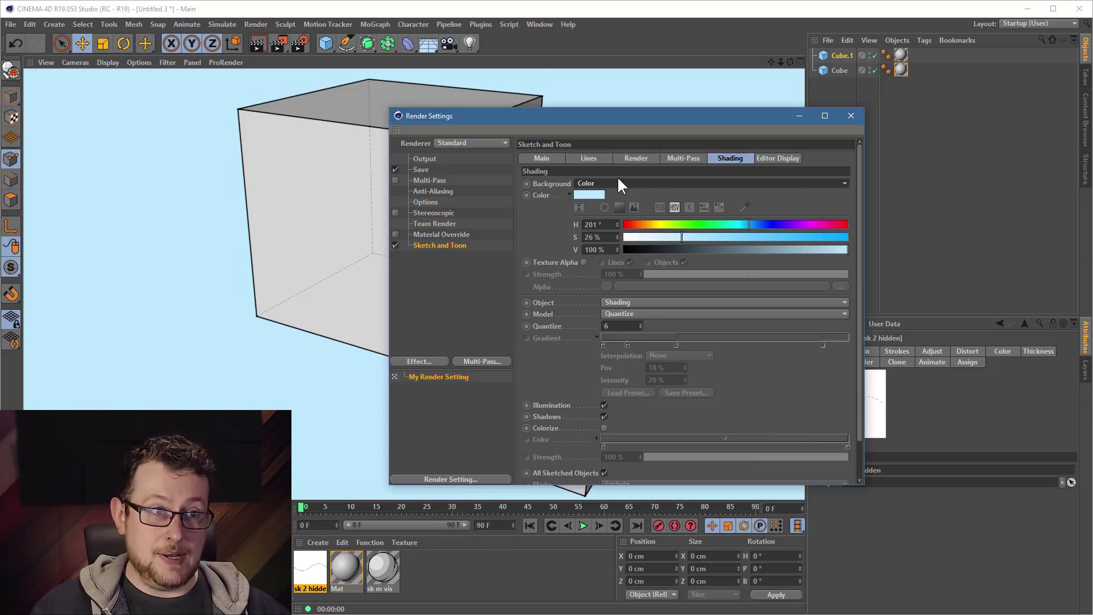
{"action": "left_click", "coordinate": [638, 183]}
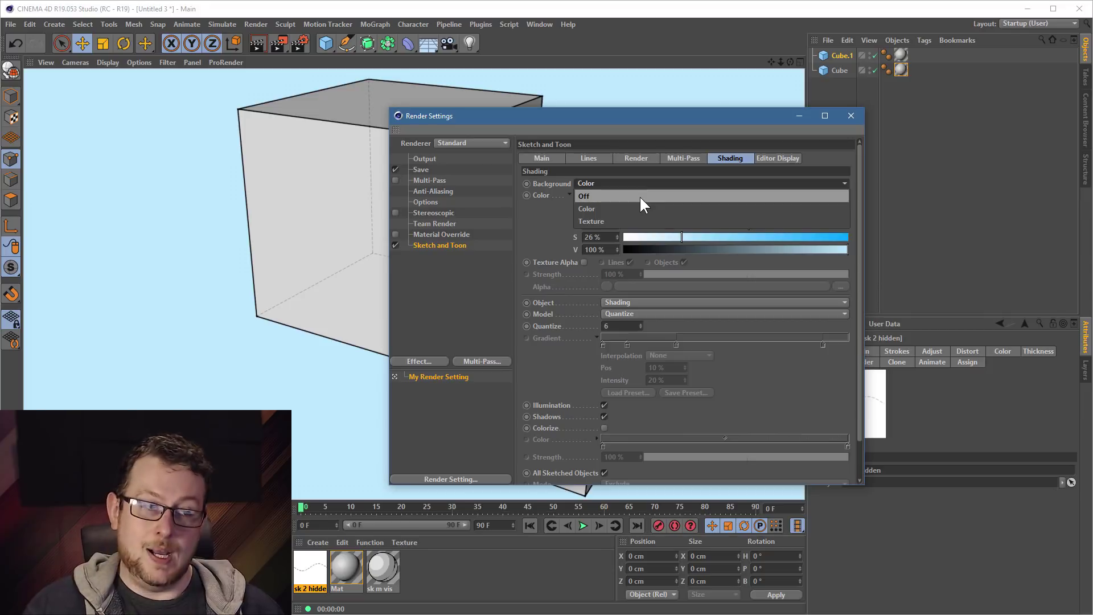
{"action": "left_click", "coordinate": [542, 221]}
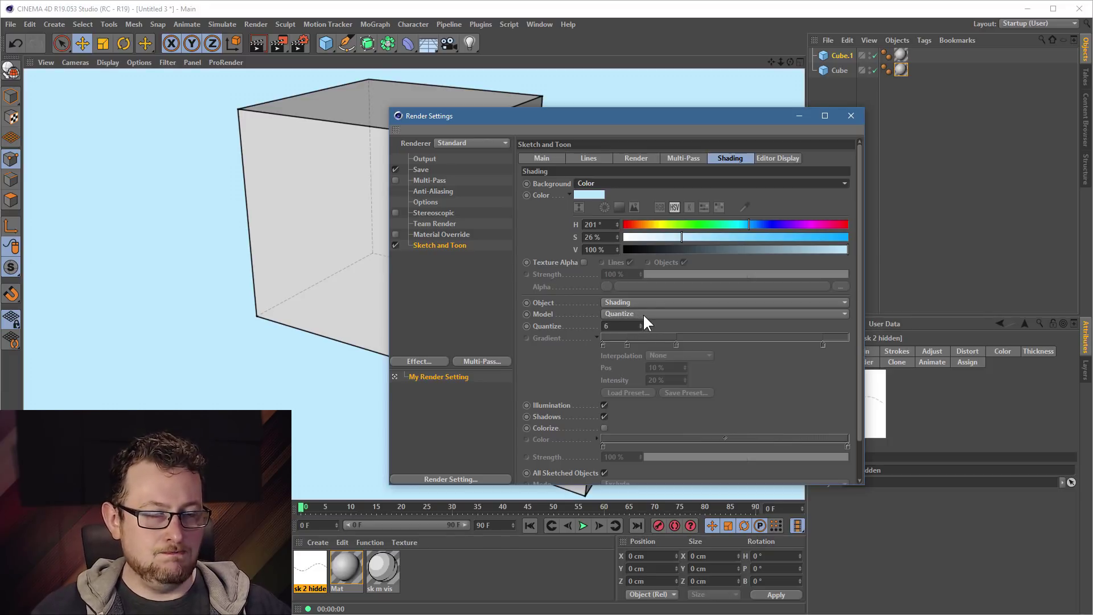
- Replace the two cubes with a sphere and apply the "Mat" material to it
{"action": "left_click_drag", "start_coordinate": [563, 116], "coordinate": [632, 364]}
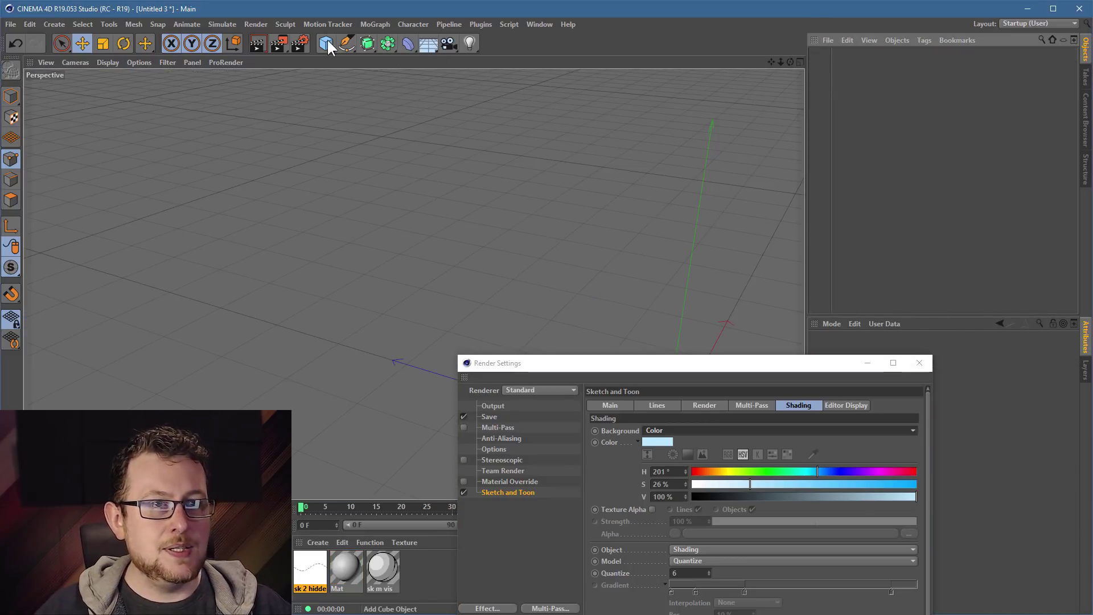
{"action": "left_click", "coordinate": [326, 41]}
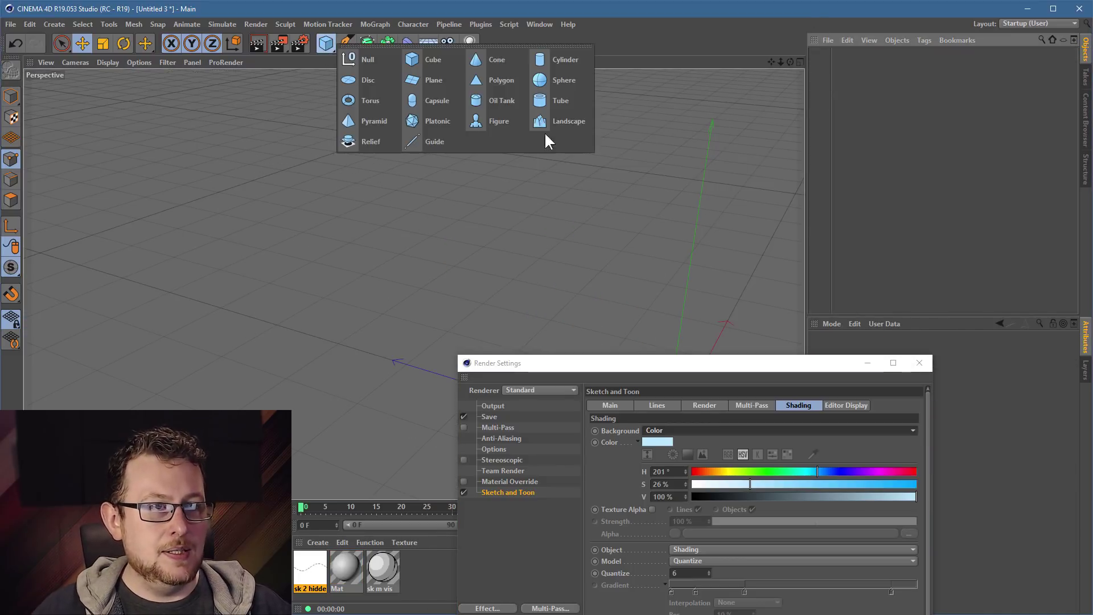
{"action": "left_click", "coordinate": [571, 79]}
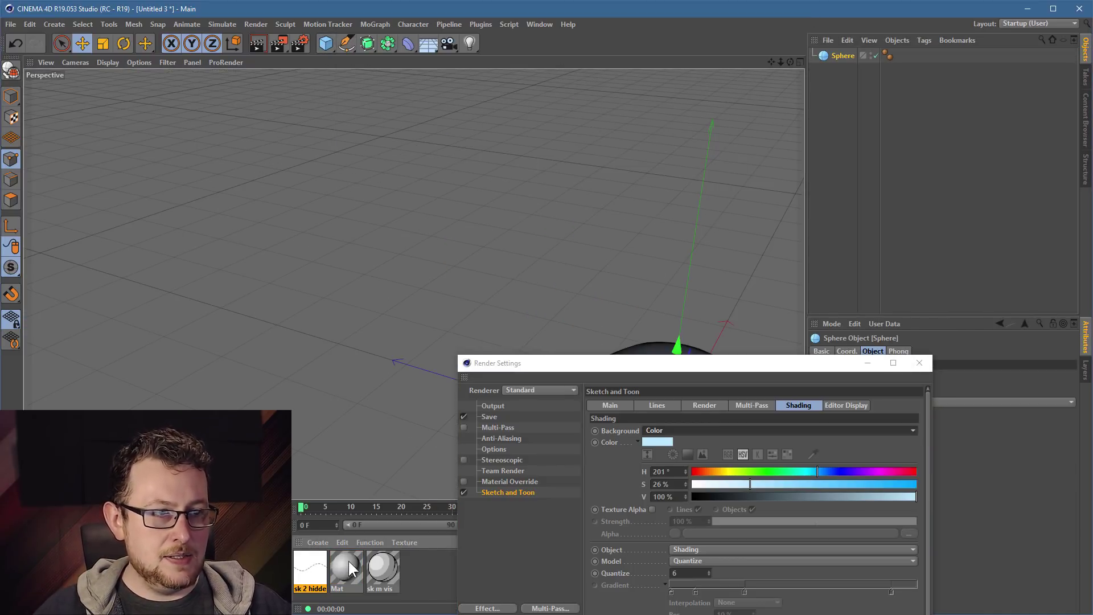
{"action": "left_click_drag", "start_coordinate": [647, 346], "coordinate": [647, 346]}
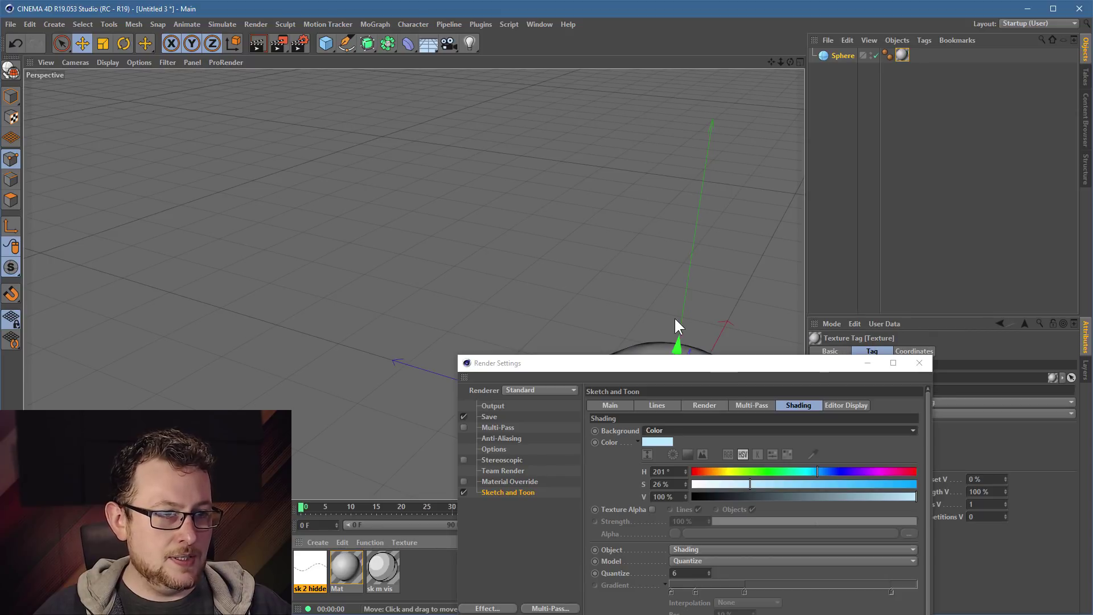
{"action": "key", "text": "h"}
{"action": "scroll", "coordinate": [639, 243], "scroll_direction": "up", "scroll_amount": 3}
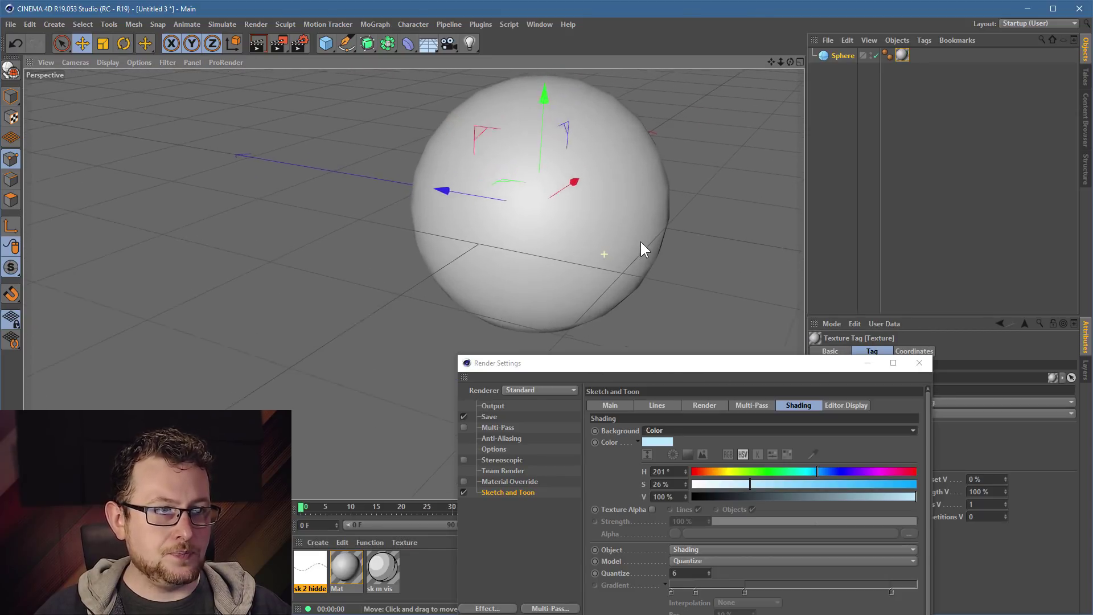
{"action": "middle_click_drag", "start_coordinate": [651, 212], "coordinate": [656, 209], "text": "alt"}
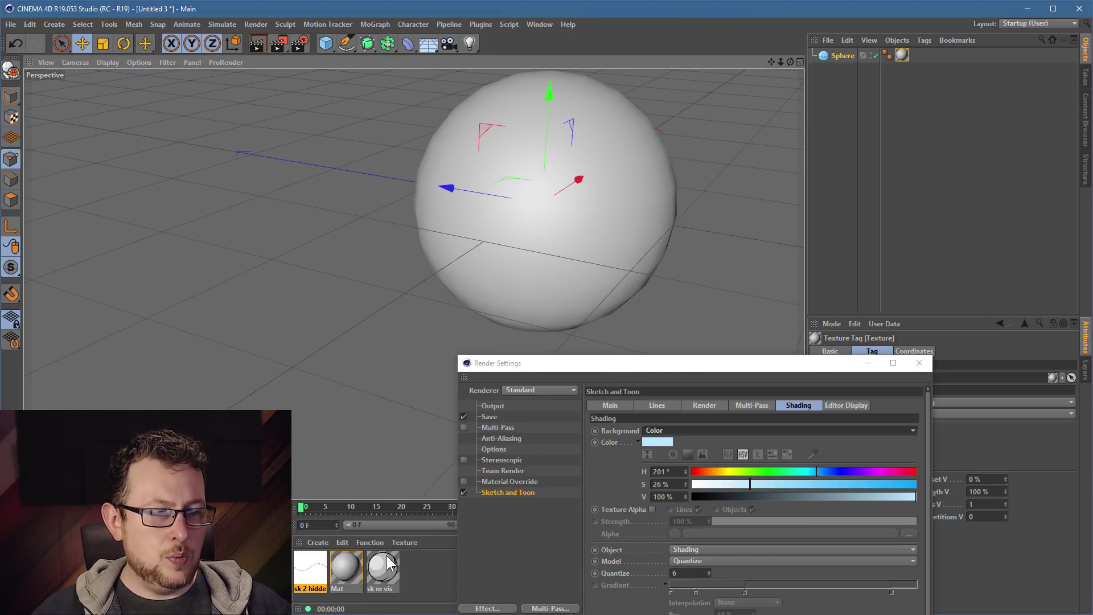
- Set the "Mat" material's color to pure white (V 100%) and render the sphere
{"action": "double_click", "coordinate": [347, 567]}
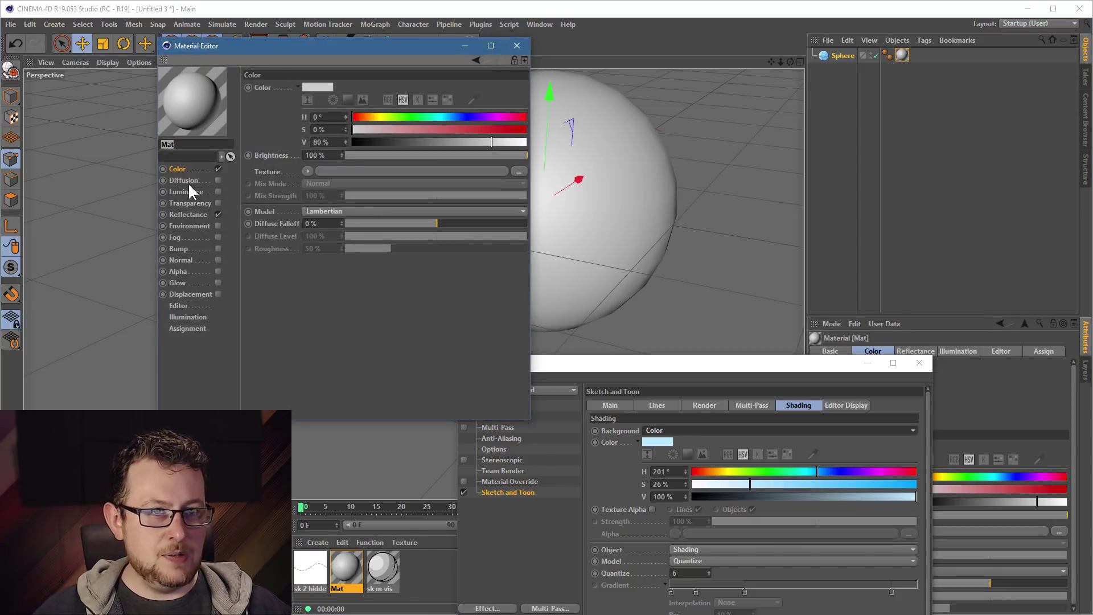
{"action": "left_click_drag", "start_coordinate": [492, 142], "coordinate": [526, 142]}
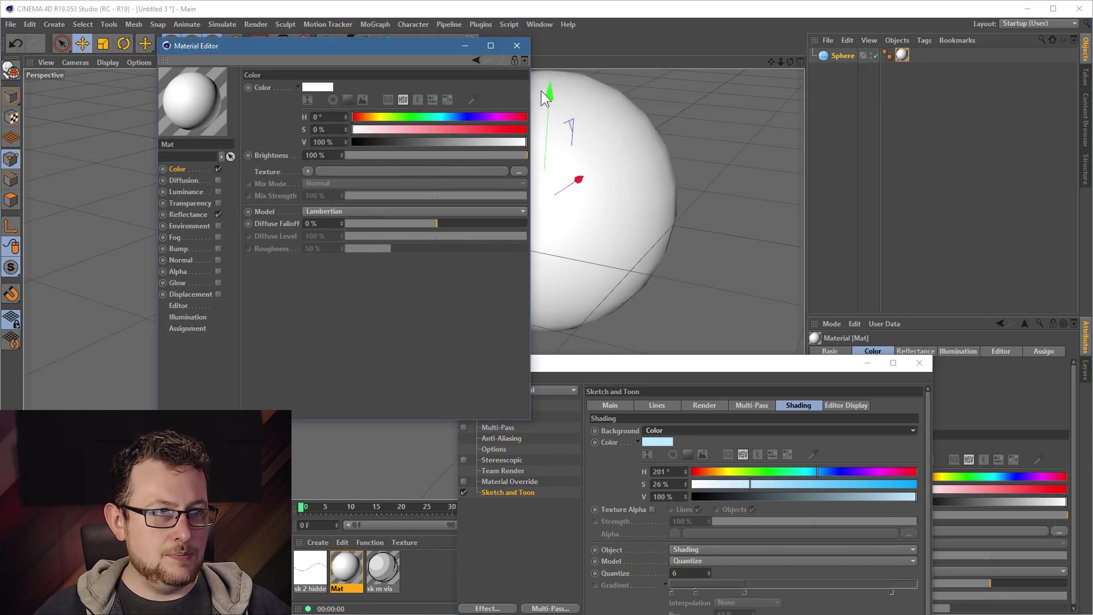
{"action": "left_click", "coordinate": [516, 45]}
{"action": "left_click", "coordinate": [258, 43]}
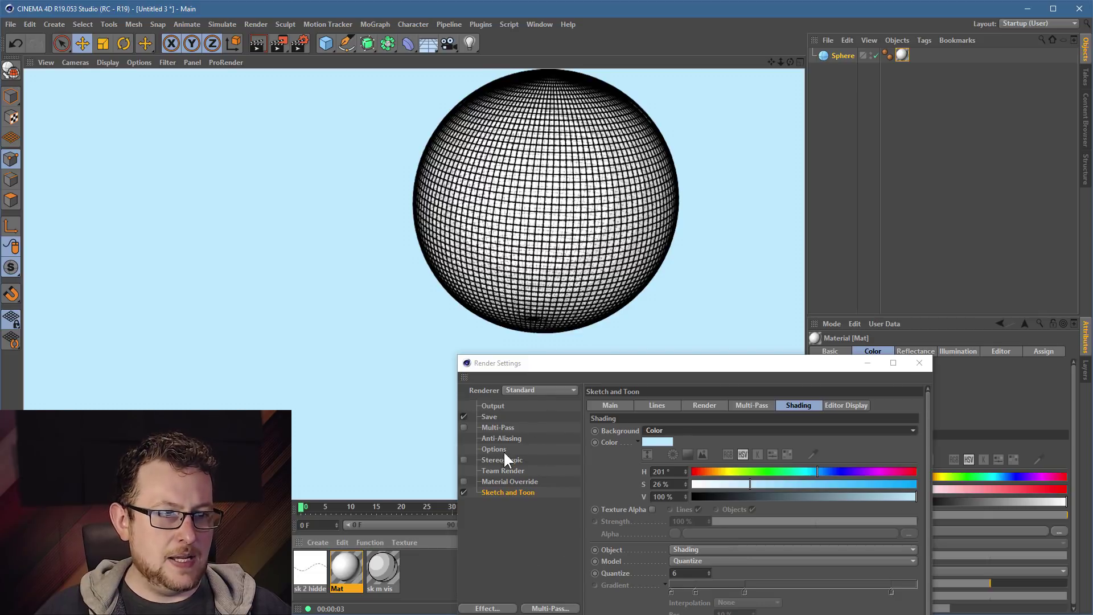
- Turn off the Edges line type in the Sketch and Toon settings
{"action": "left_click", "coordinate": [661, 405]}
{"action": "left_click", "coordinate": [724, 476]}
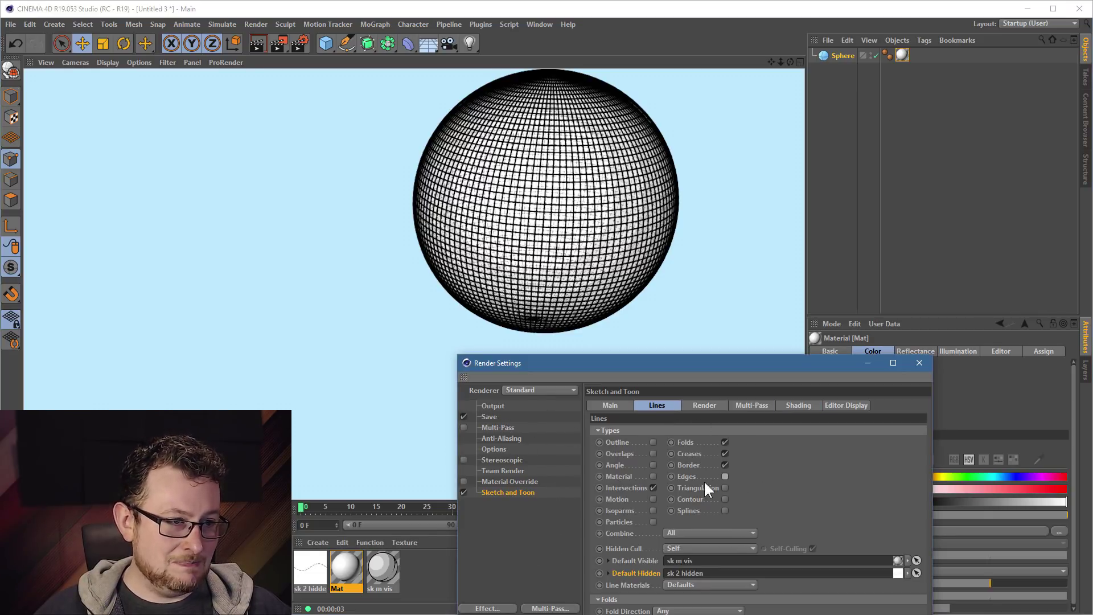
- Turn off the Intersections line type and render the sphere with the Quantize shading model
{"action": "left_click", "coordinate": [653, 487]}
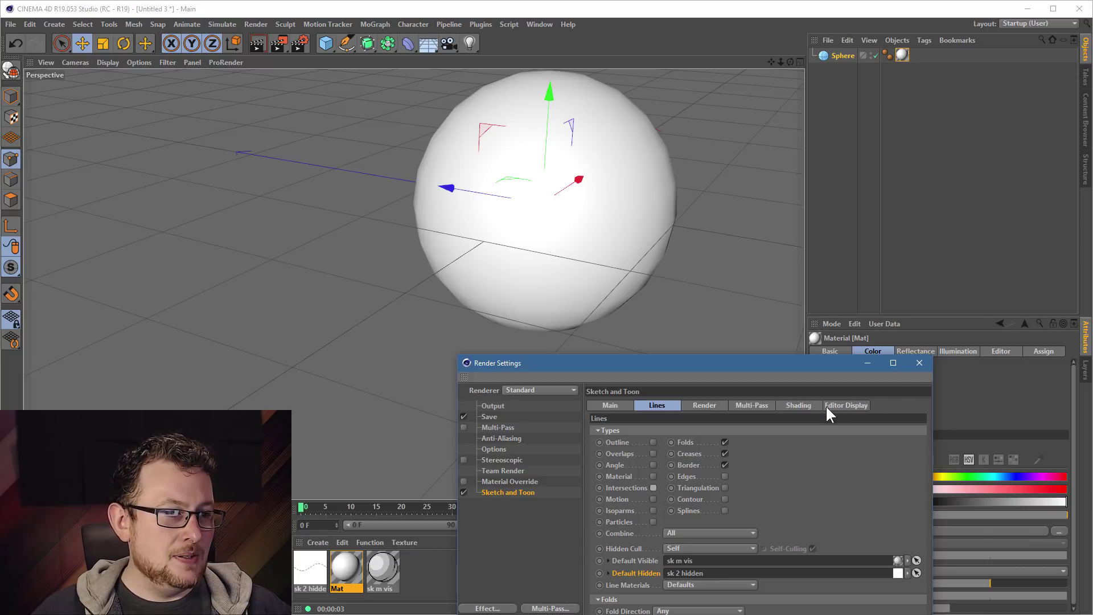
{"action": "left_click", "coordinate": [799, 406]}
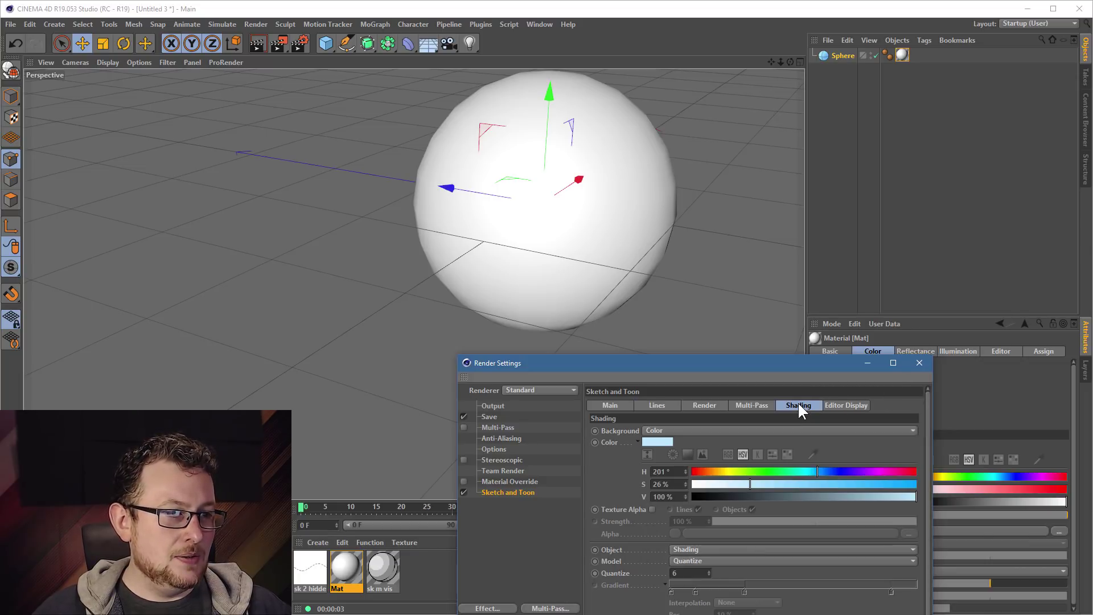
{"action": "left_click", "coordinate": [257, 43]}
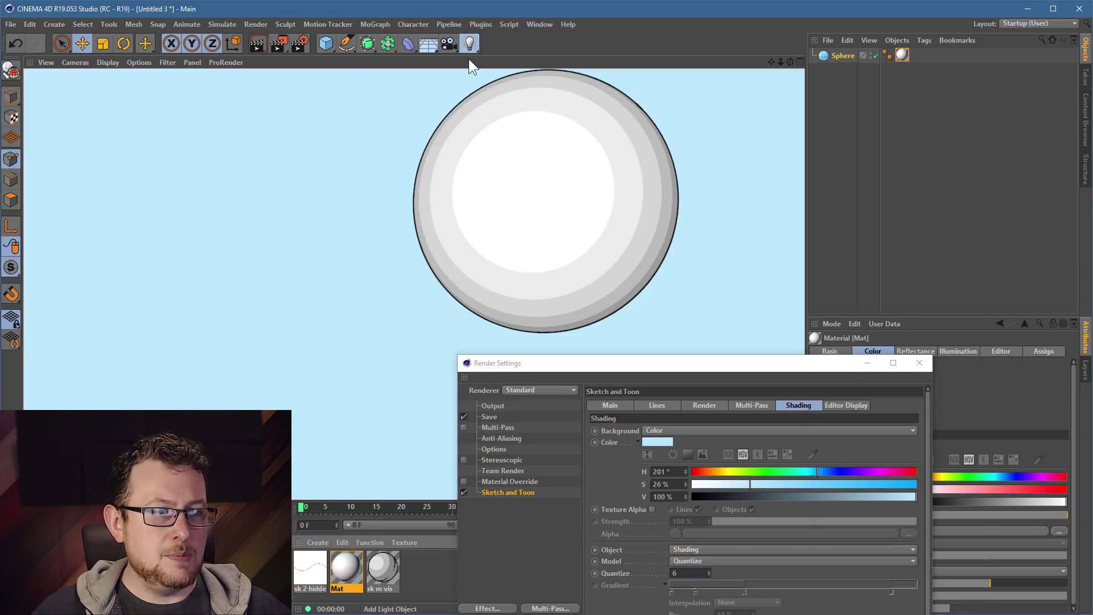
- Add a light, move it out to the side of the sphere opposite its shadow, and render the view
{"action": "left_click", "coordinate": [469, 42]}
{"action": "left_click_drag", "start_coordinate": [532, 274], "coordinate": [367, 257]}
{"action": "left_click_drag", "start_coordinate": [275, 215], "coordinate": [495, 142]}
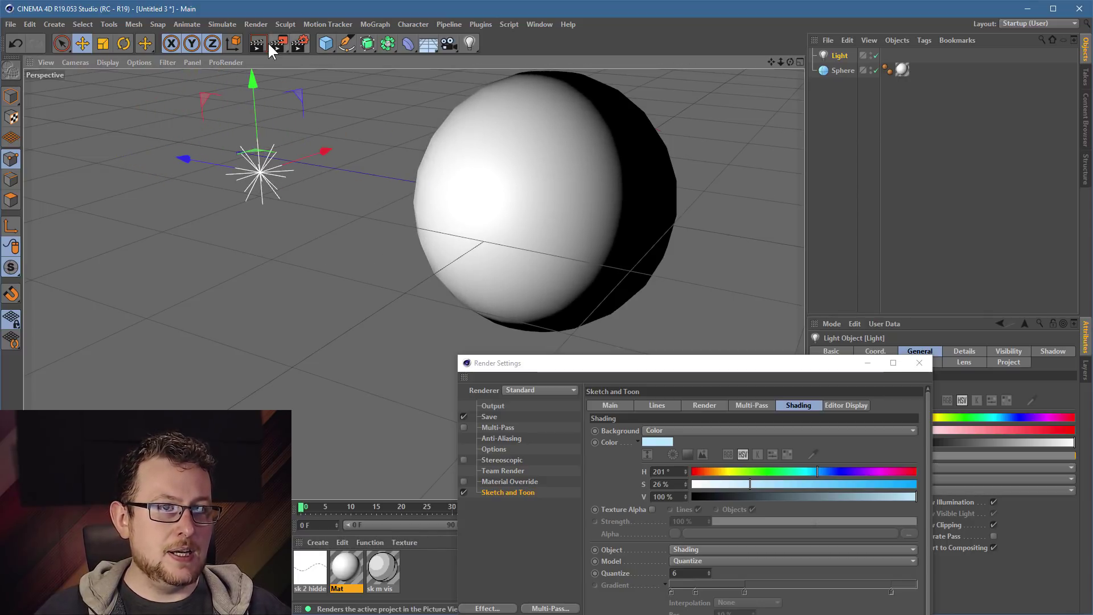
{"action": "left_click", "coordinate": [249, 39]}
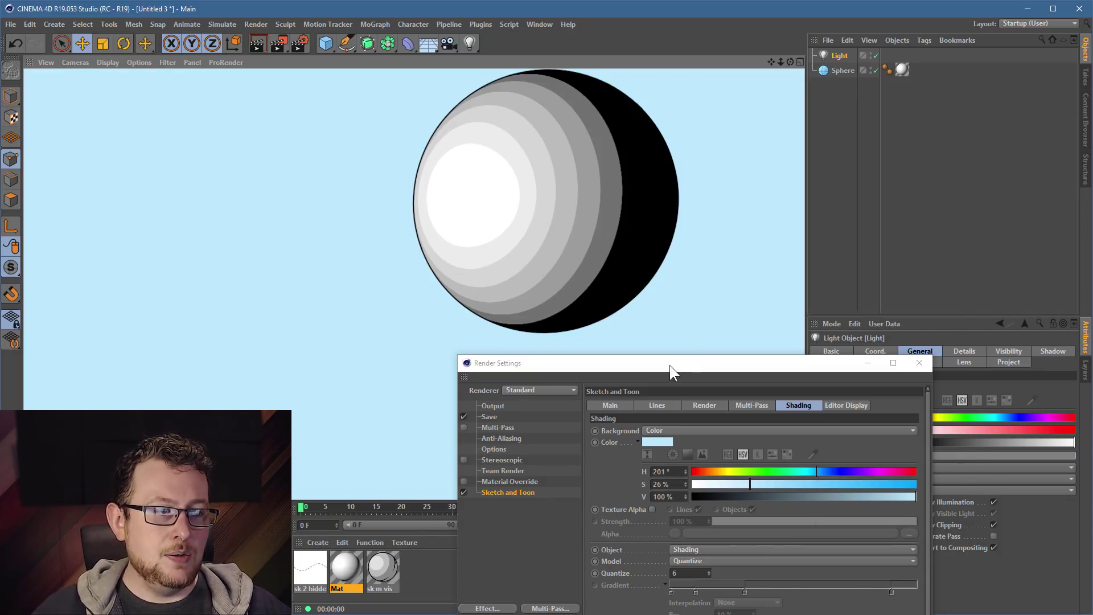
- Switch the Sketch and Toon object shading Model from Quantize to Gradient and render the lit sphere
{"action": "left_click_drag", "start_coordinate": [670, 369], "coordinate": [805, 130]}
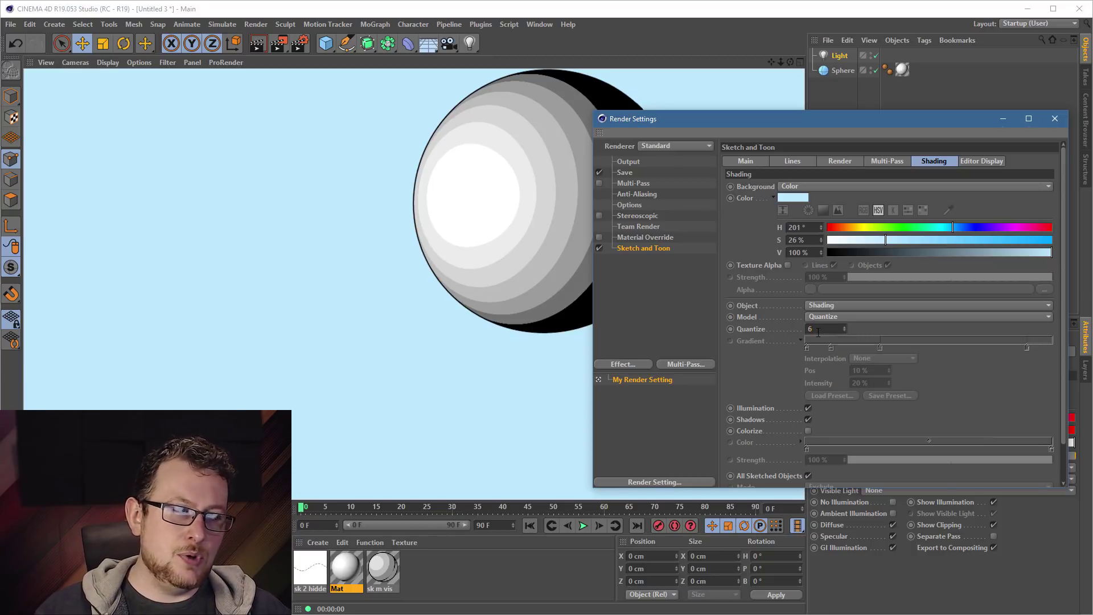
{"action": "key", "text": "Return"}
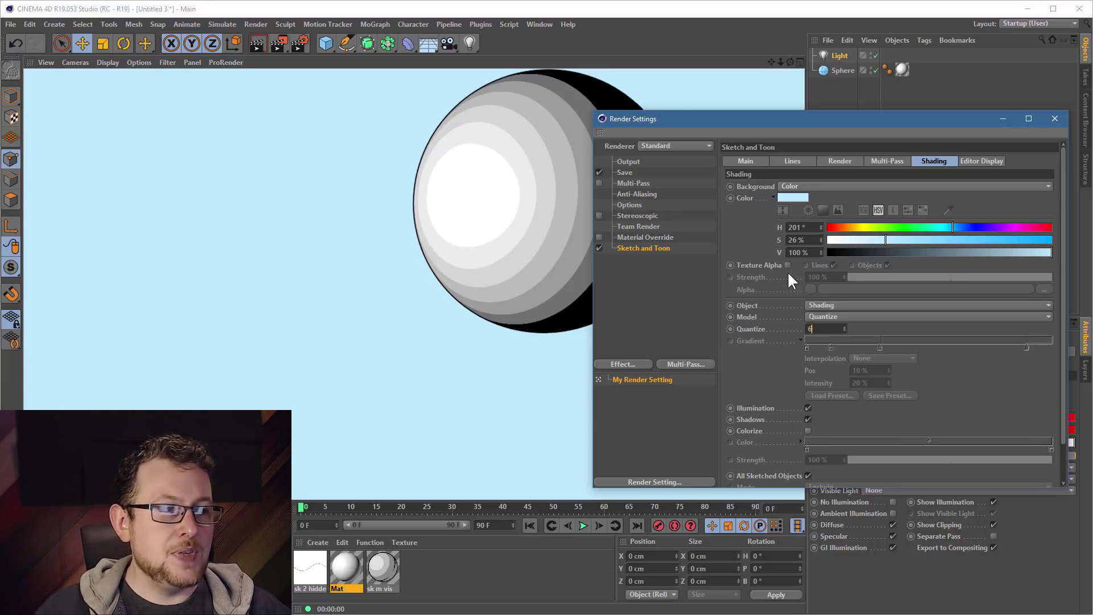
{"action": "left_click", "coordinate": [859, 317]}
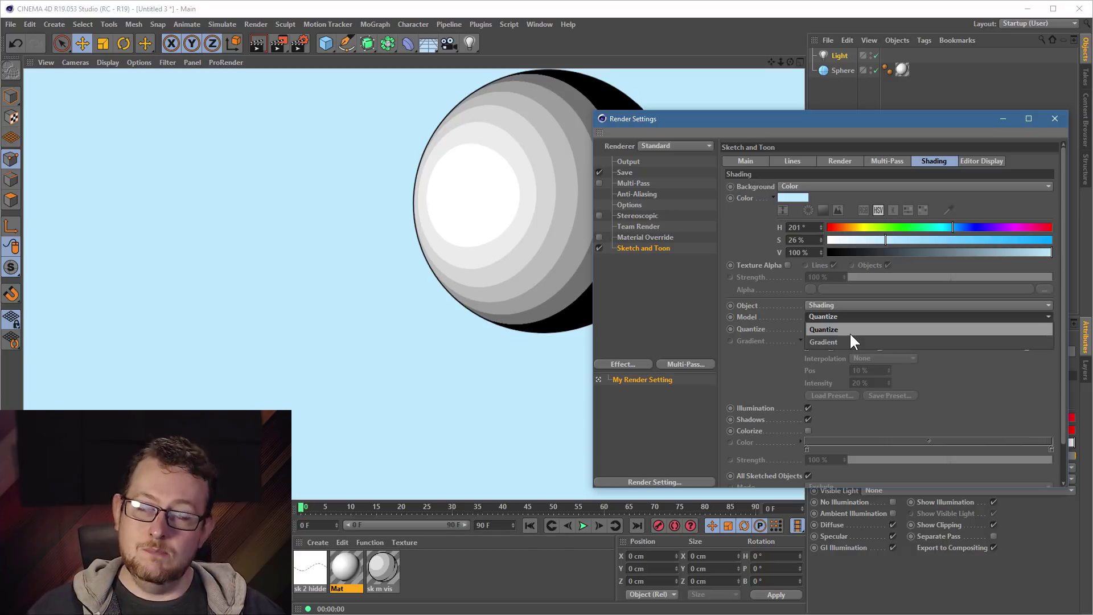
{"action": "left_click", "coordinate": [849, 341]}
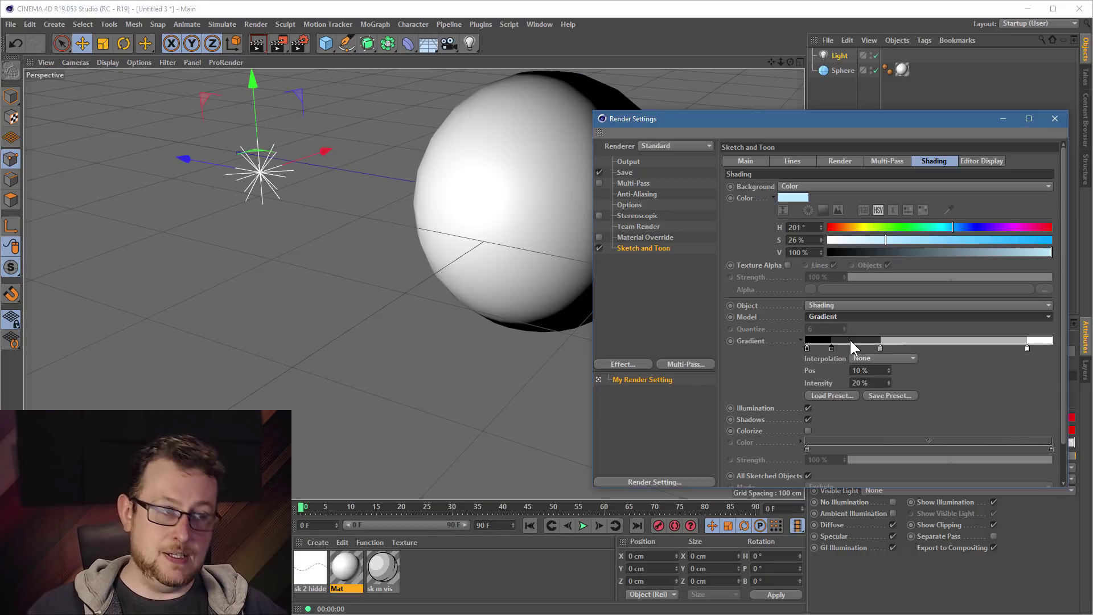
{"action": "left_click_drag", "start_coordinate": [480, 148], "coordinate": [404, 151], "text": "alt"}
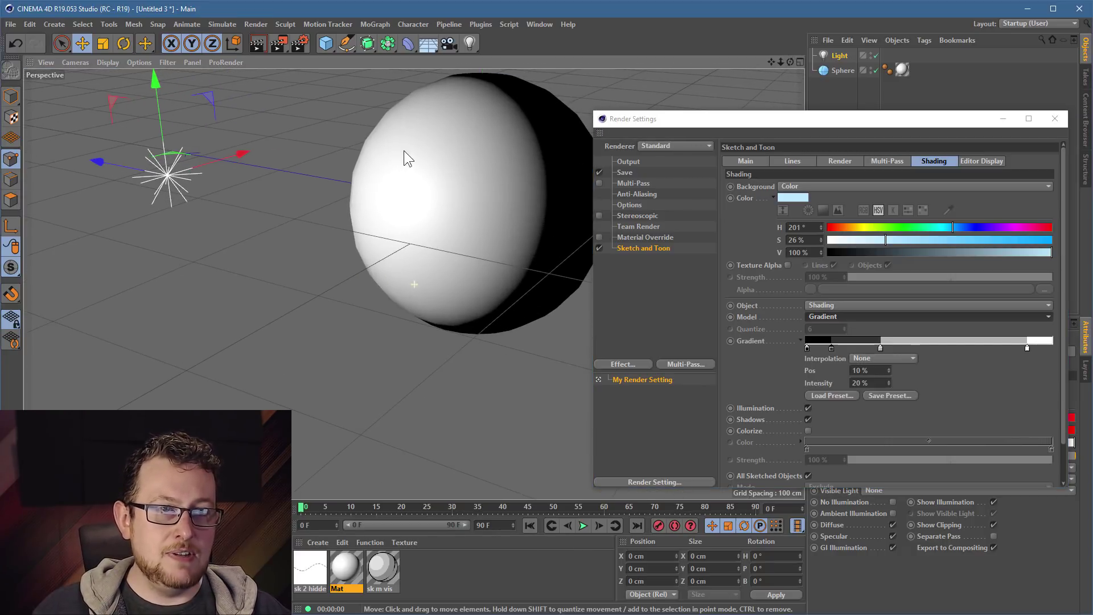
{"action": "left_click", "coordinate": [259, 42]}
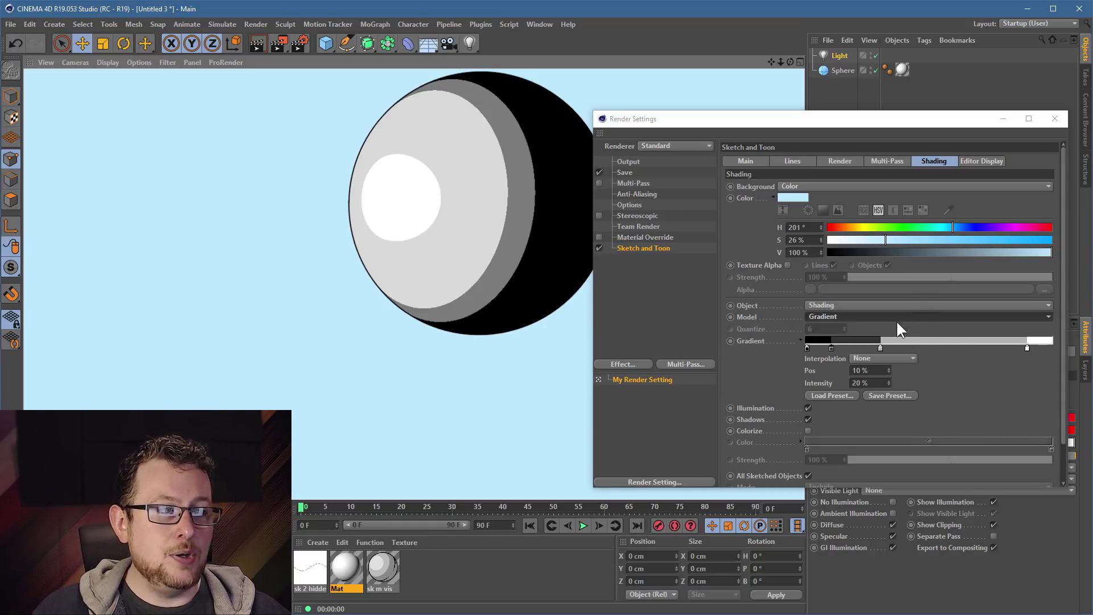
- Shift the gradient's two middle knots toward the white end, the 20% intensity knot to about 26.5%, and render the sphere
{"action": "left_click_drag", "start_coordinate": [879, 346], "coordinate": [930, 347]}
{"action": "left_click_drag", "start_coordinate": [831, 347], "coordinate": [871, 349]}
{"action": "left_click", "coordinate": [258, 43]}
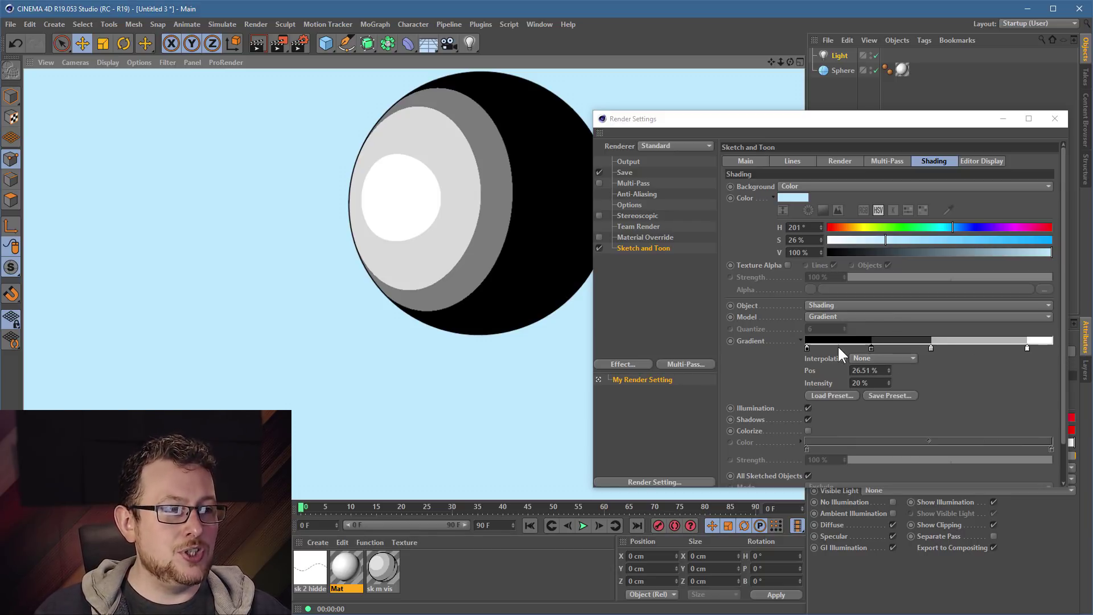
{"action": "left_click", "coordinate": [801, 340]}
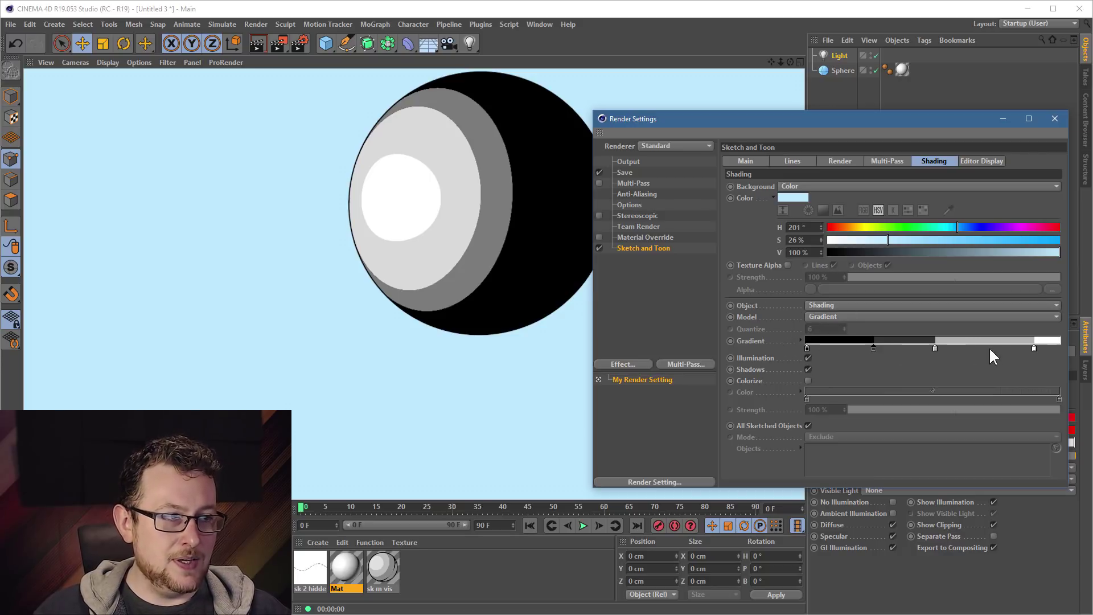
{"action": "left_click", "coordinate": [800, 341]}
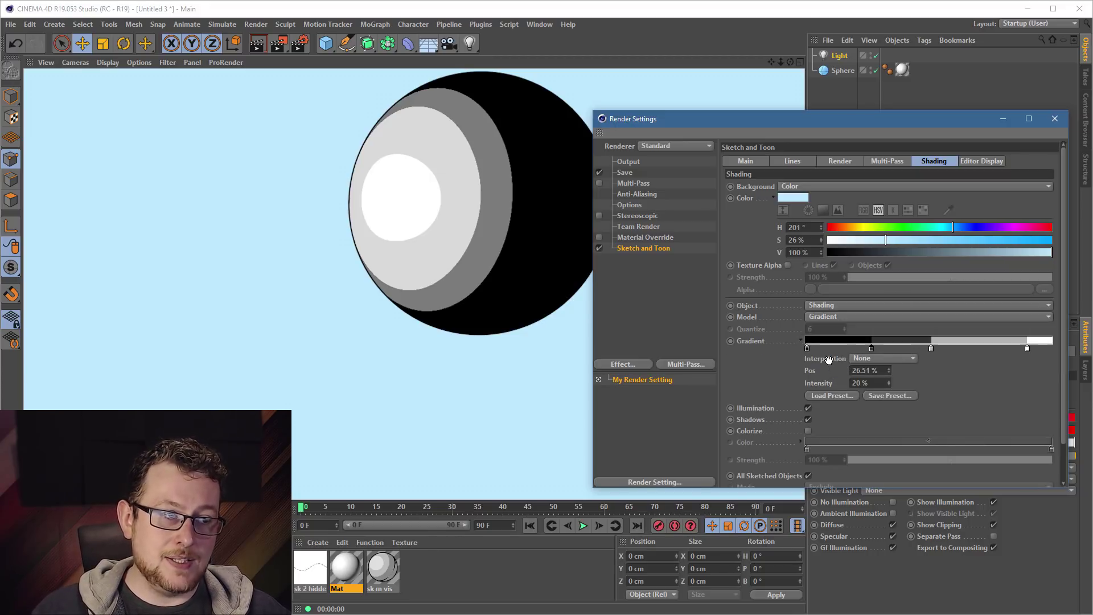
- Try the Smooth Knot and Cubic Knots interpolations on the shading gradient, settling on Cubic Bias
{"action": "left_click", "coordinate": [874, 361]}
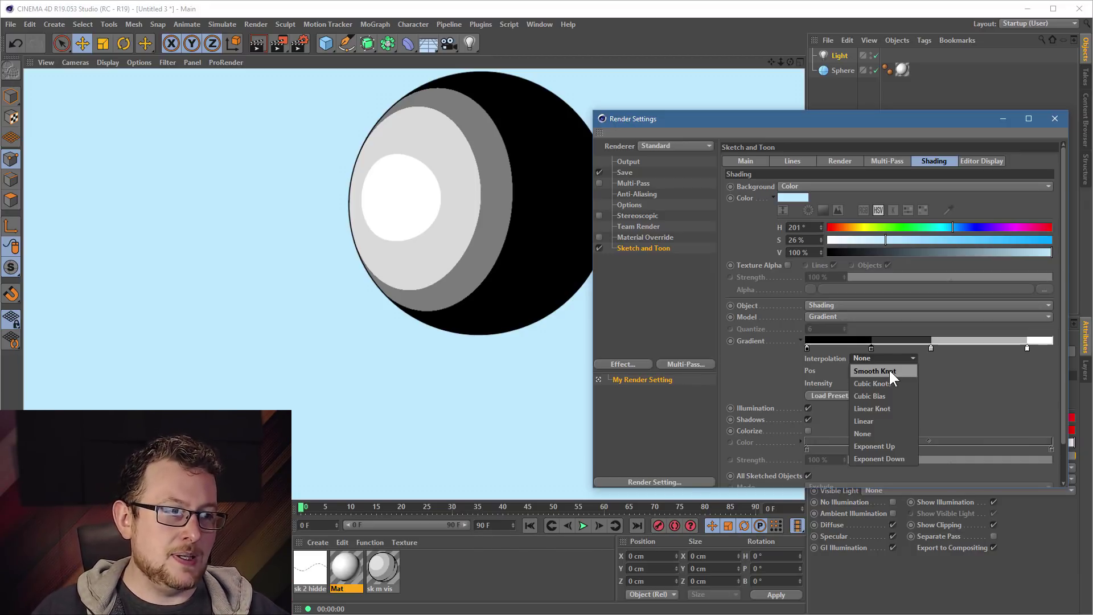
{"action": "left_click", "coordinate": [889, 370]}
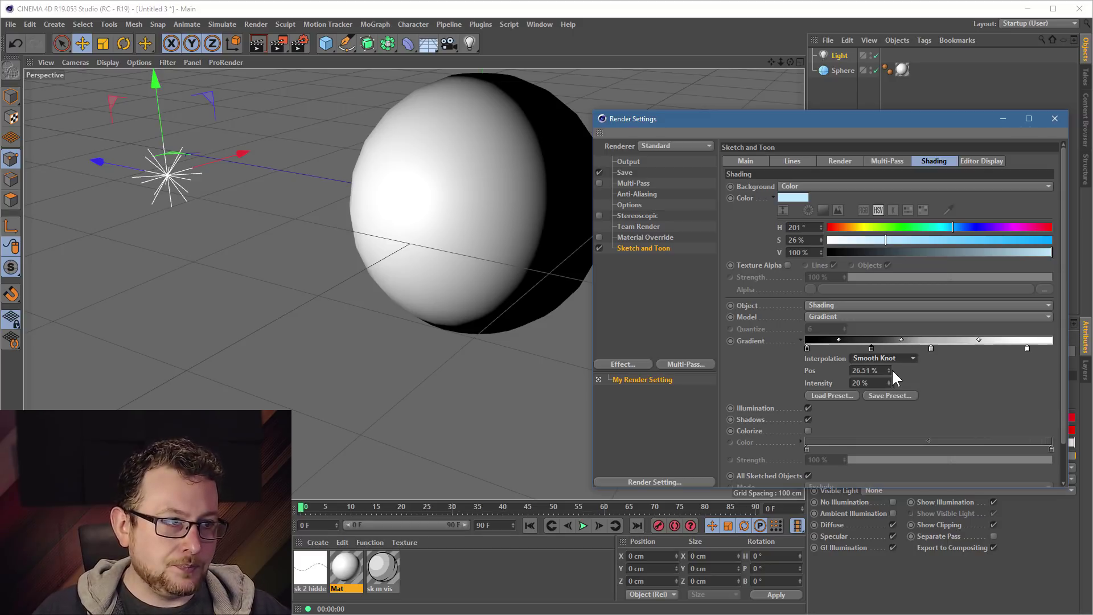
{"action": "left_click", "coordinate": [905, 354]}
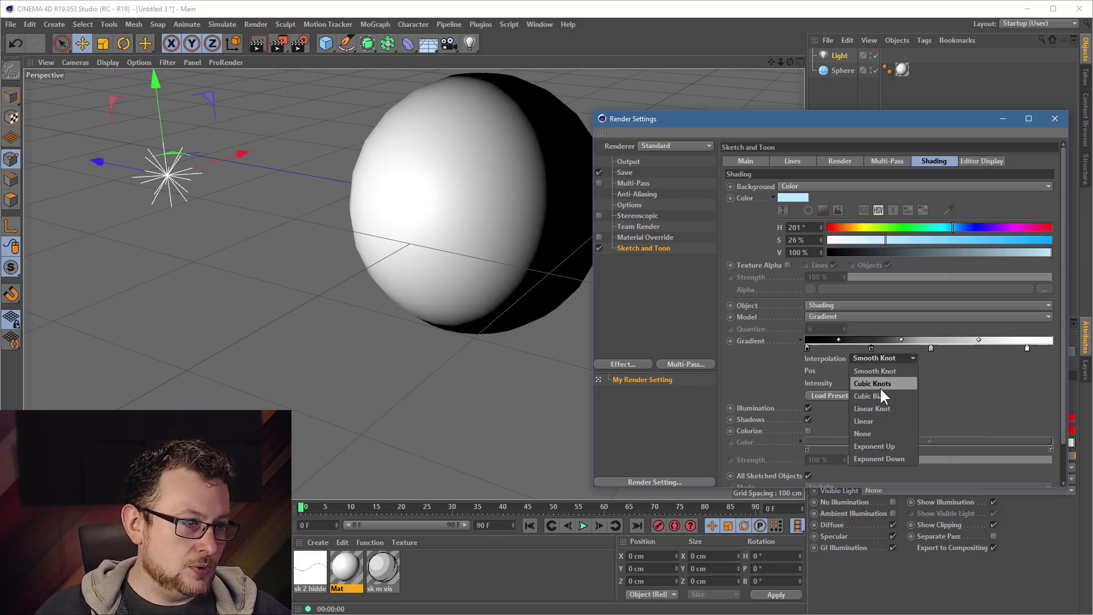
{"action": "left_click", "coordinate": [880, 387]}
{"action": "left_click", "coordinate": [904, 360]}
{"action": "left_click", "coordinate": [896, 369]}
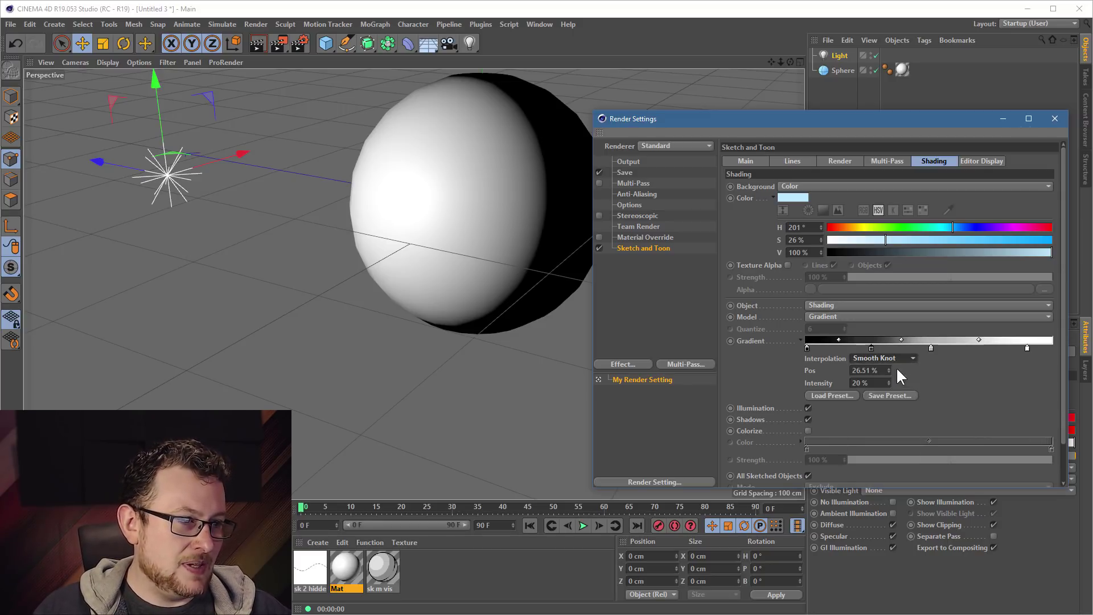
{"action": "left_click", "coordinate": [900, 357]}
{"action": "left_click", "coordinate": [891, 393]}
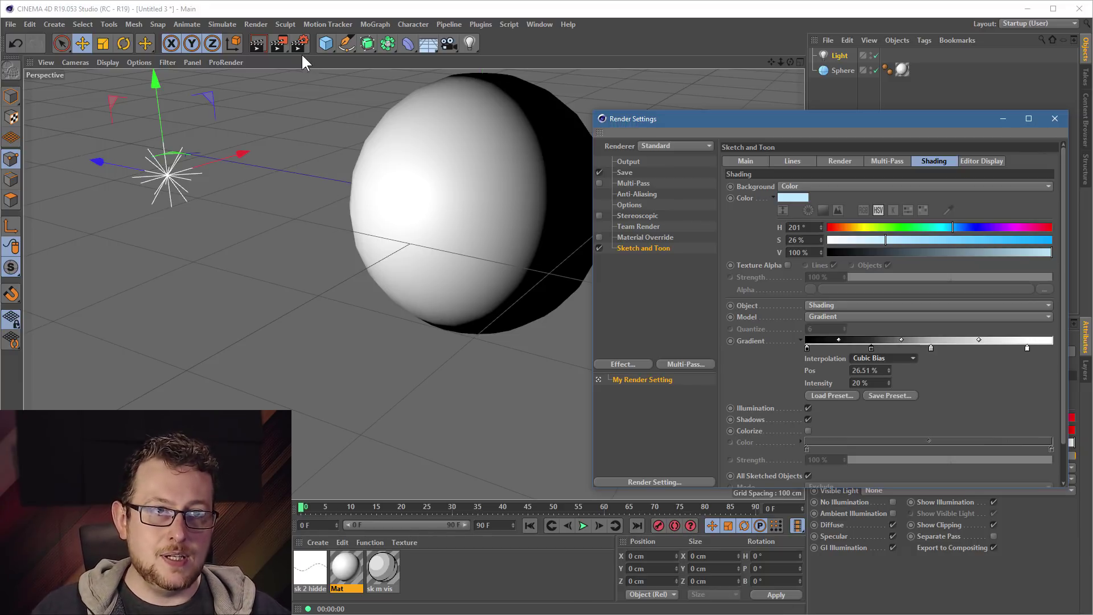
- Enable the Interactive Render Region and resize it to frame the whole sphere, keeping the render settings clear of it
{"action": "left_click", "coordinate": [276, 39]}
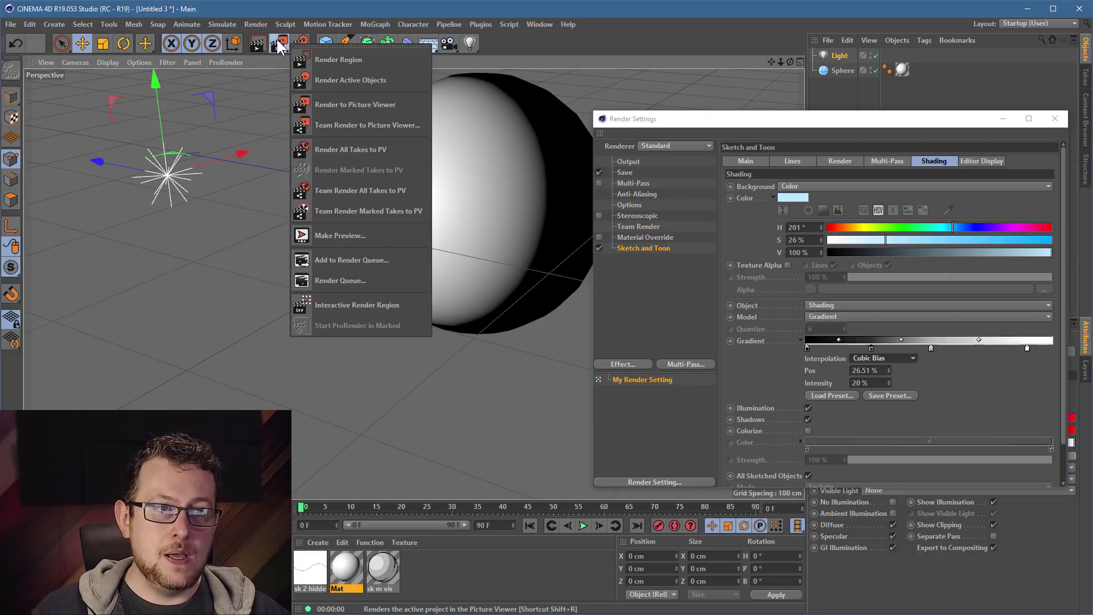
{"action": "left_click", "coordinate": [394, 304]}
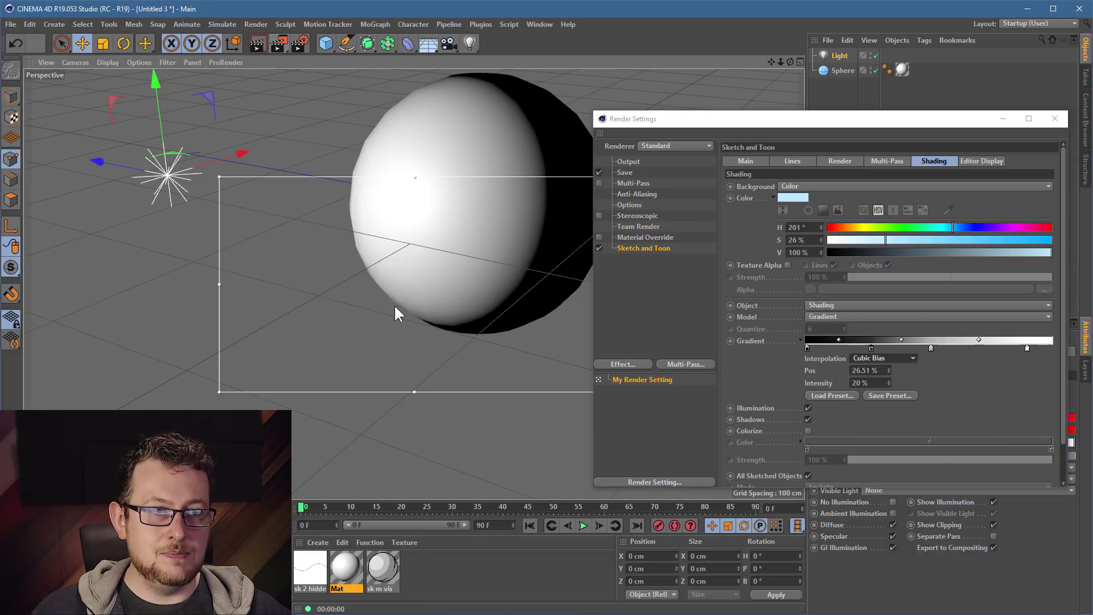
{"action": "left_click_drag", "start_coordinate": [242, 161], "coordinate": [335, 71]}
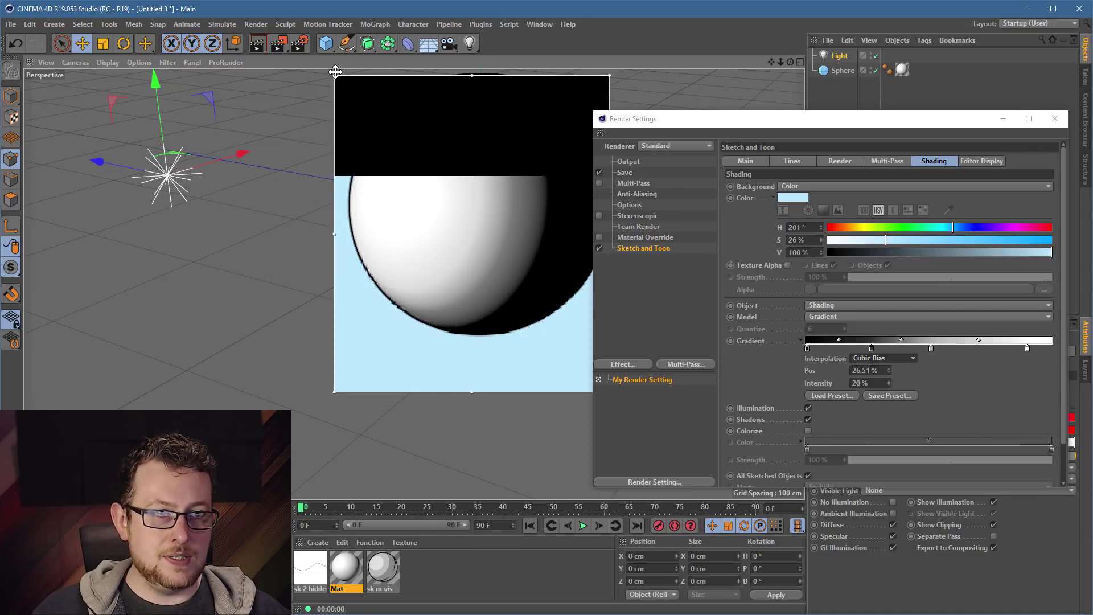
{"action": "left_click_drag", "start_coordinate": [675, 123], "coordinate": [693, 245]}
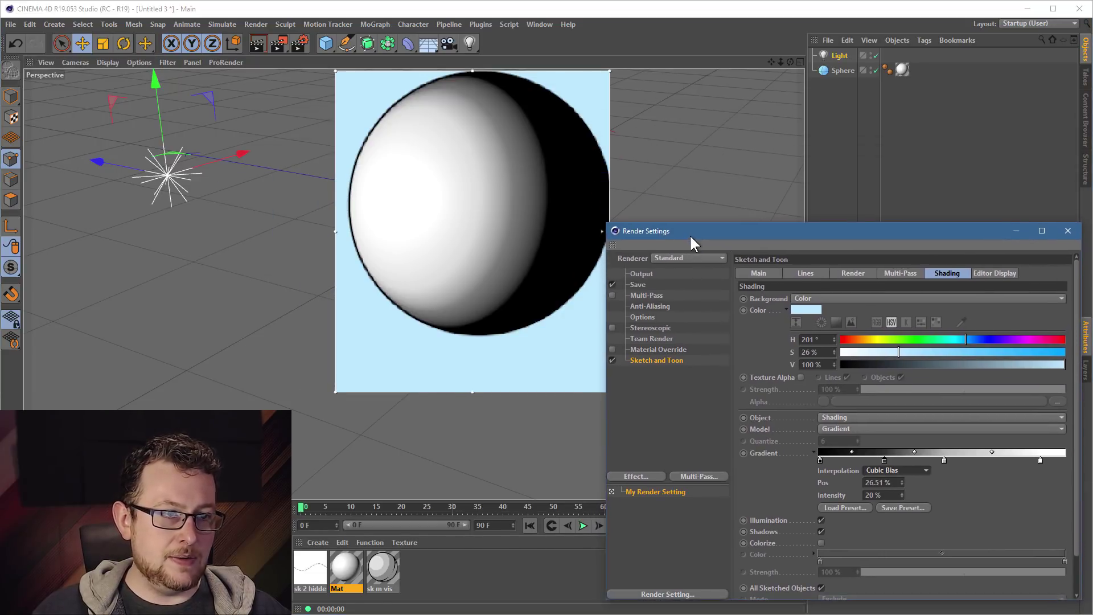
{"action": "left_click", "coordinate": [601, 234]}
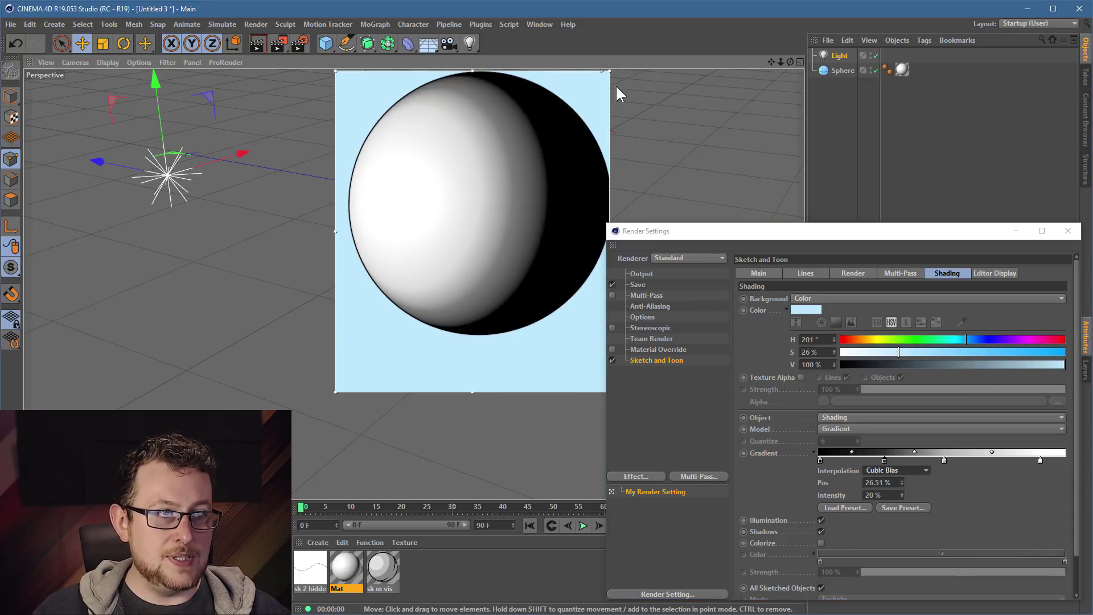
{"action": "left_click_drag", "start_coordinate": [609, 71], "coordinate": [654, 71]}
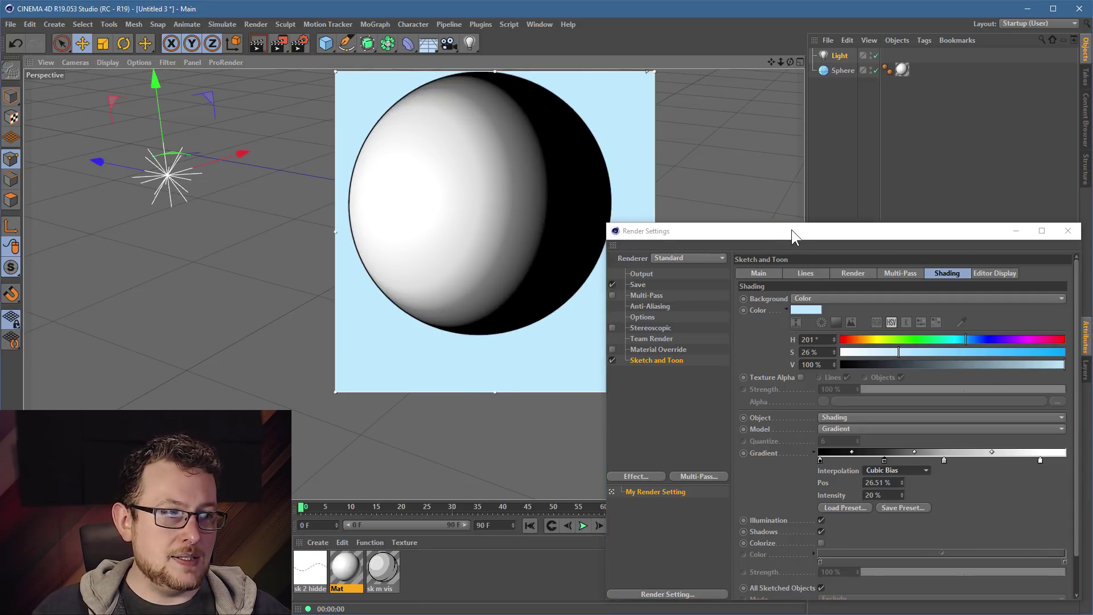
{"action": "left_click_drag", "start_coordinate": [791, 230], "coordinate": [744, 166]}
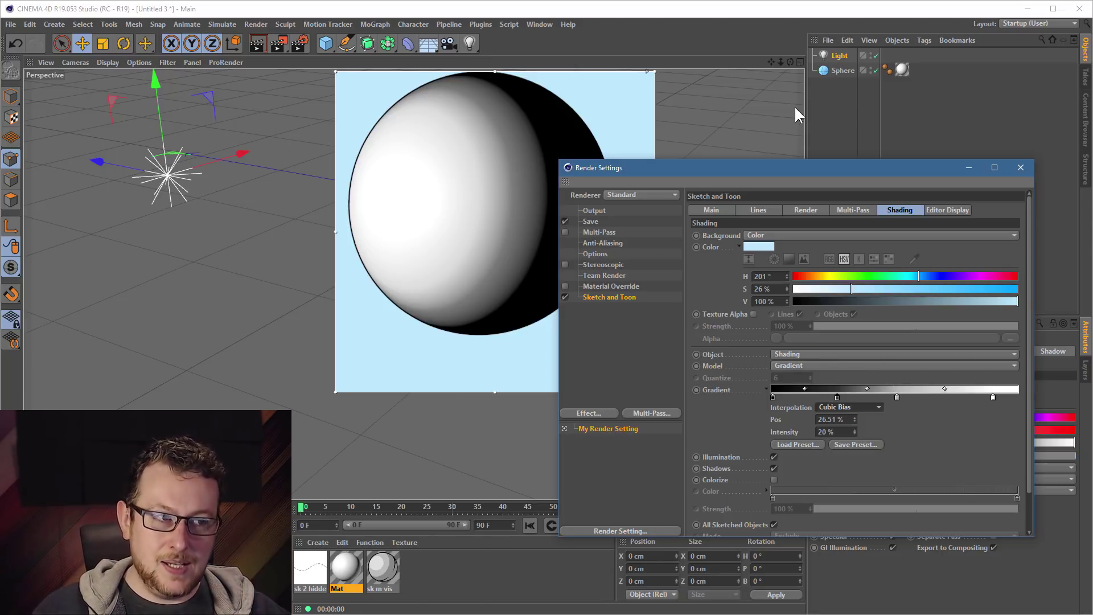
{"action": "left_click_drag", "start_coordinate": [739, 167], "coordinate": [776, 218]}
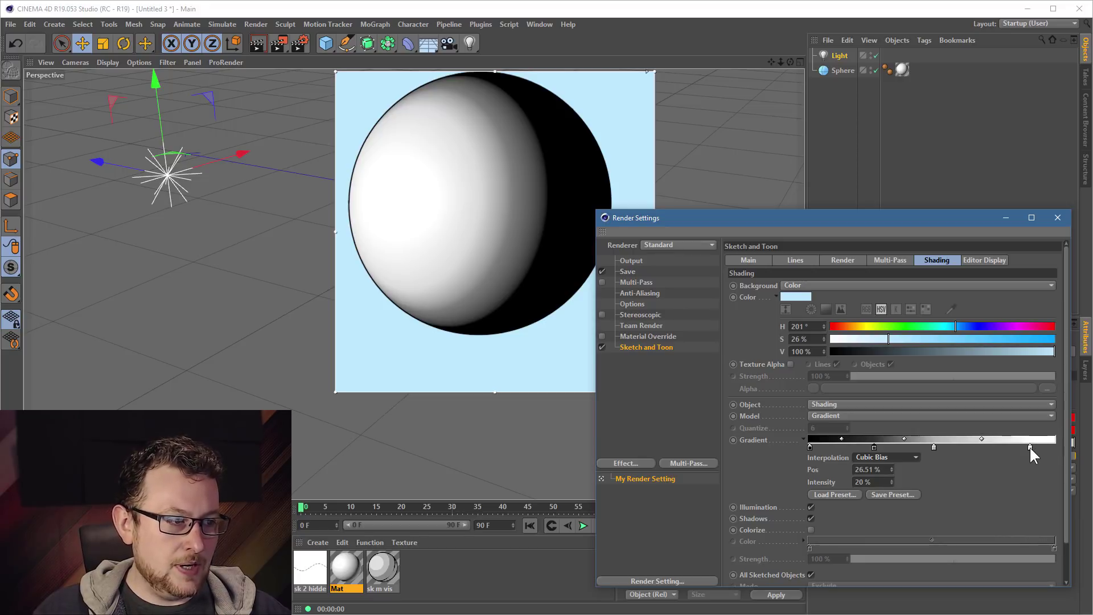
- Reshape the shading gradient with white at 100%, the 70% grey knot at about 73%, a new knot at about 41%, and black at about 5%
{"action": "left_click_drag", "start_coordinate": [1029, 445], "coordinate": [1054, 446]}
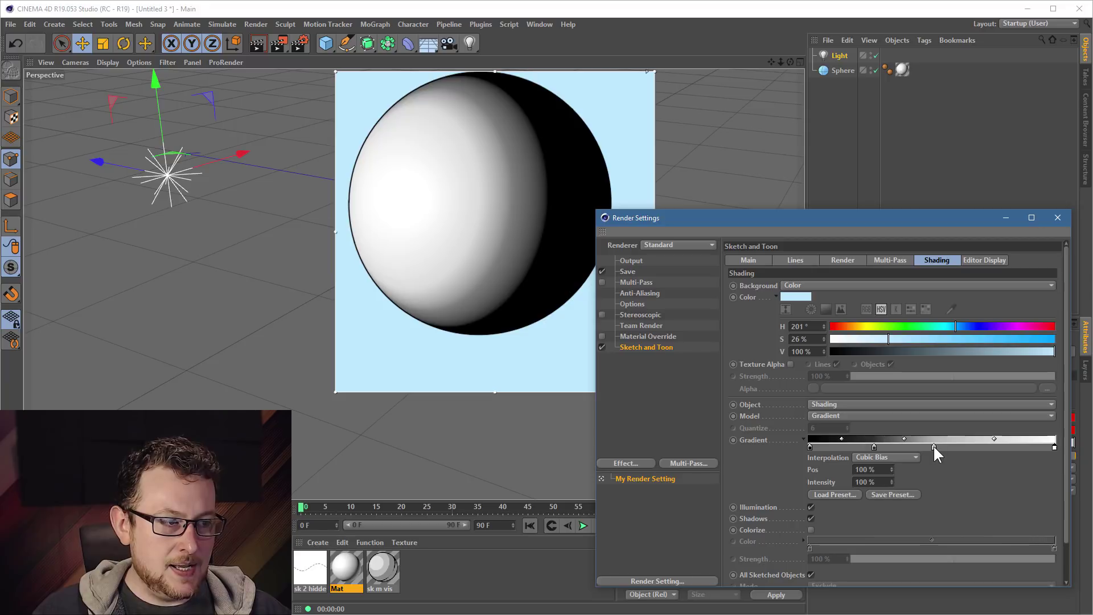
{"action": "left_click_drag", "start_coordinate": [933, 445], "coordinate": [988, 447]}
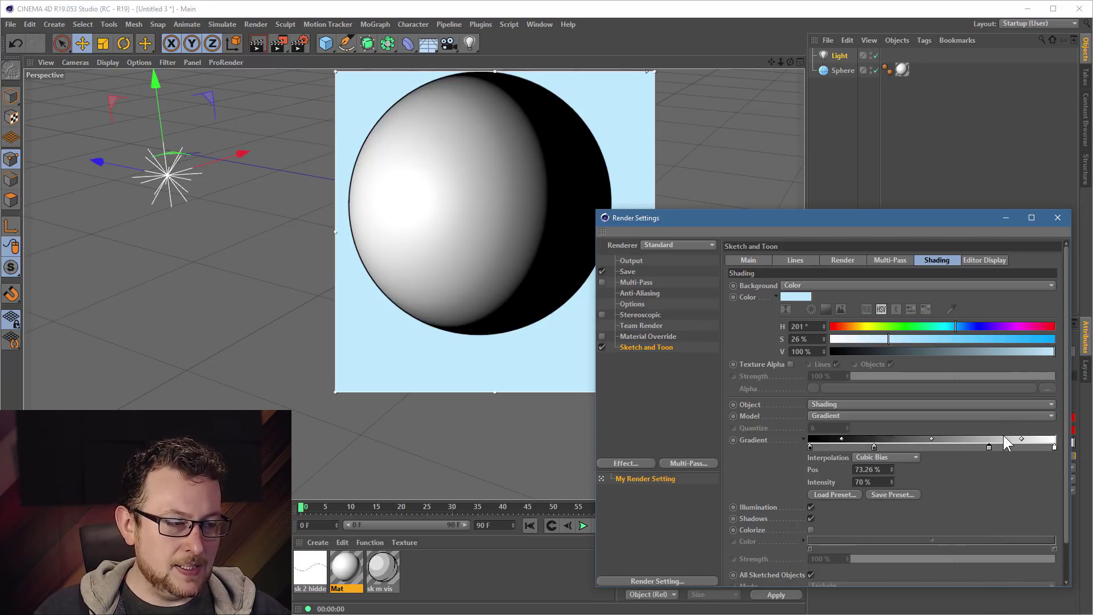
{"action": "left_click", "coordinate": [982, 445]}
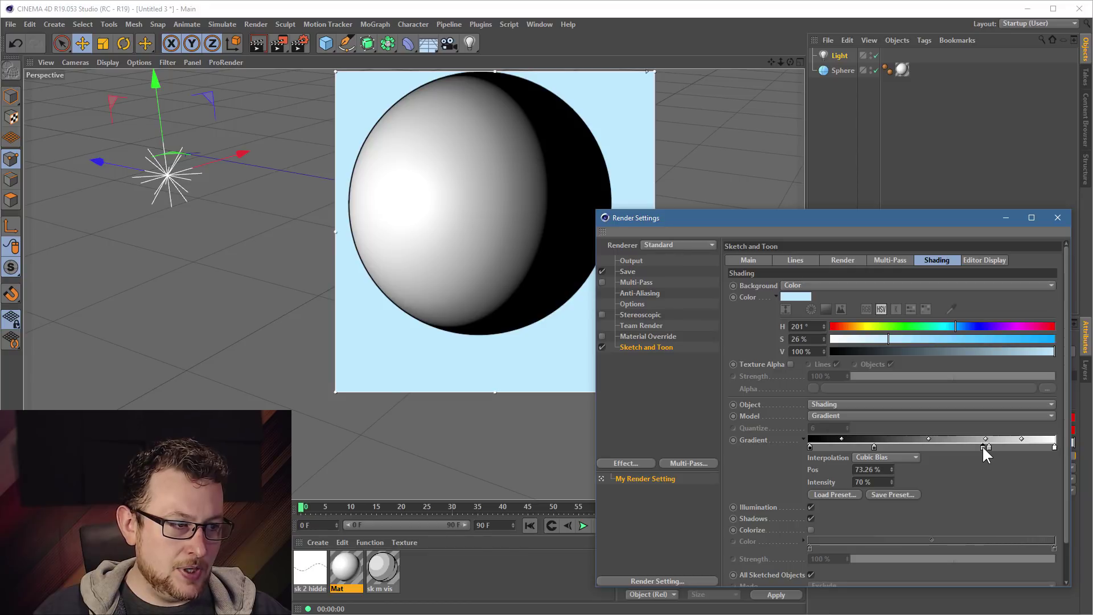
{"action": "left_click_drag", "start_coordinate": [981, 448], "coordinate": [910, 449]}
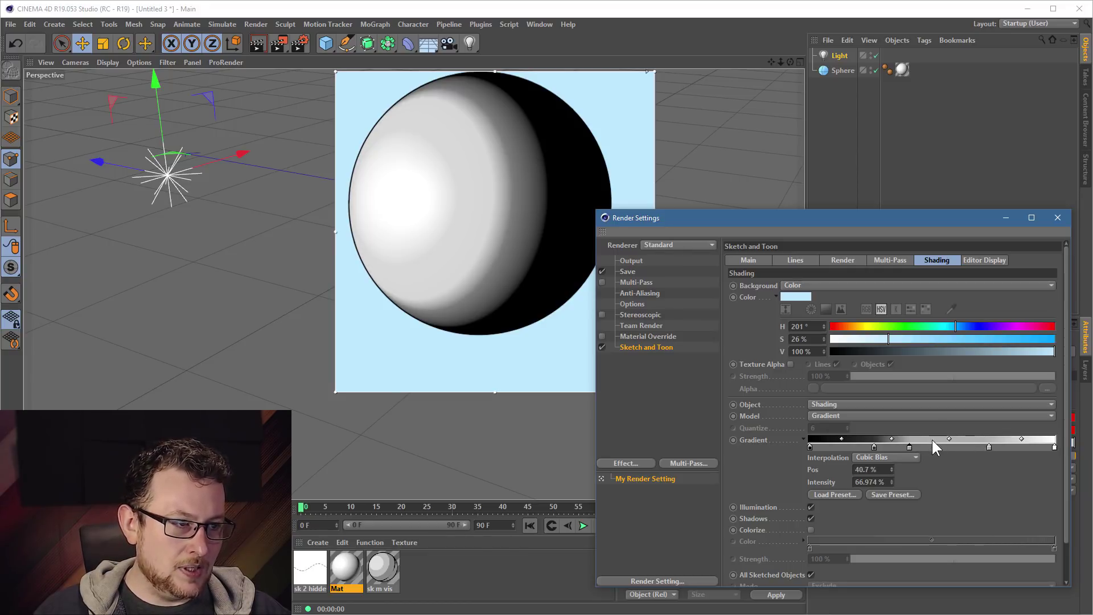
{"action": "left_click_drag", "start_coordinate": [876, 446], "coordinate": [890, 445]}
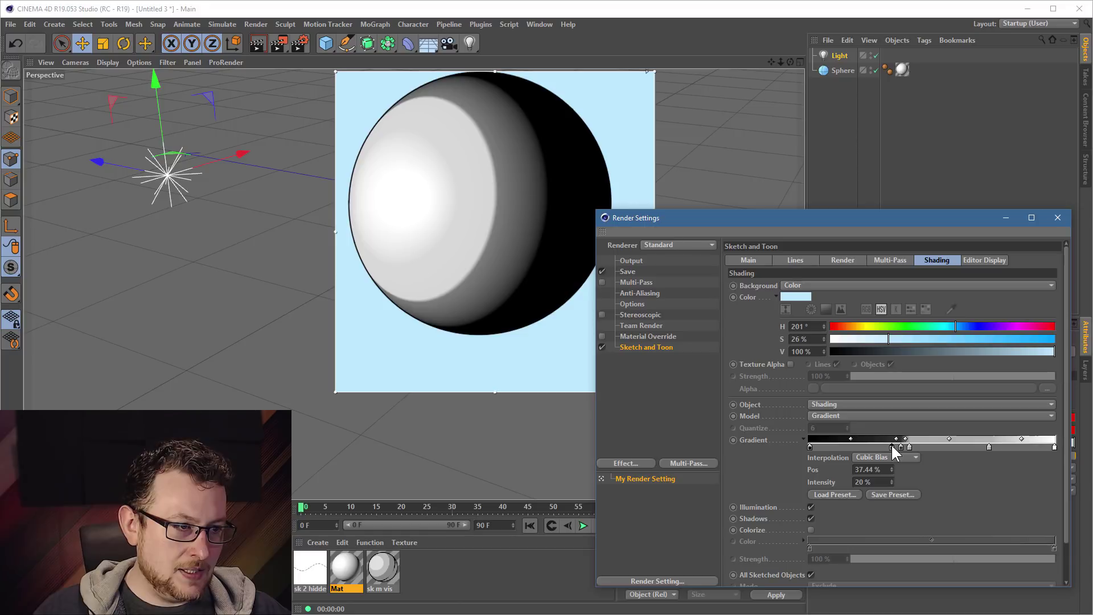
{"action": "left_click_drag", "start_coordinate": [891, 446], "coordinate": [821, 447]}
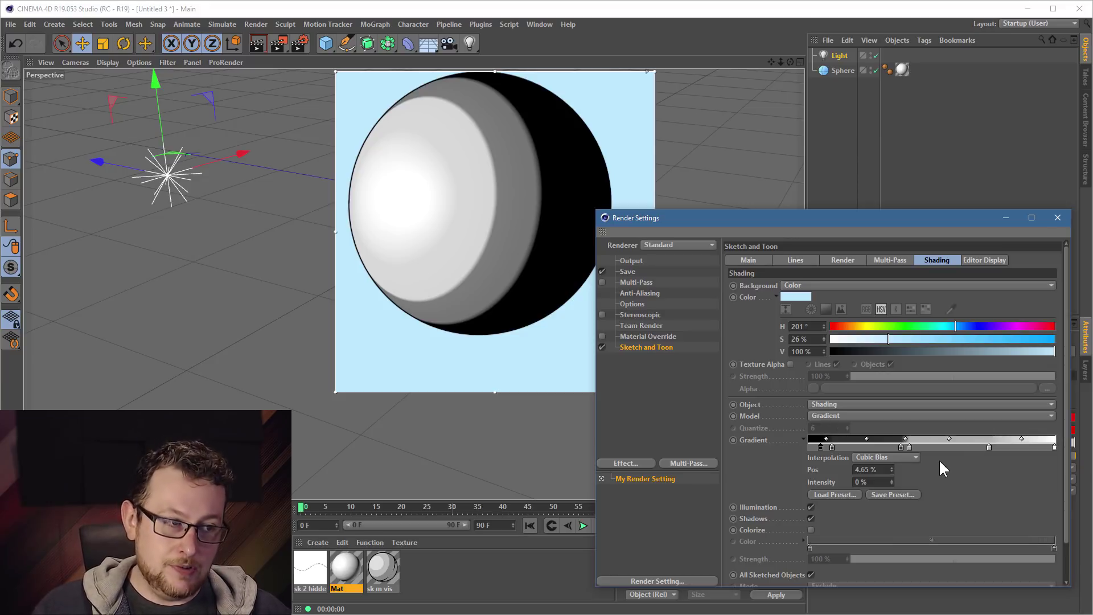
- Examine the available Object shading modes, leaving the mode on Shading
{"action": "left_click", "coordinate": [837, 405]}
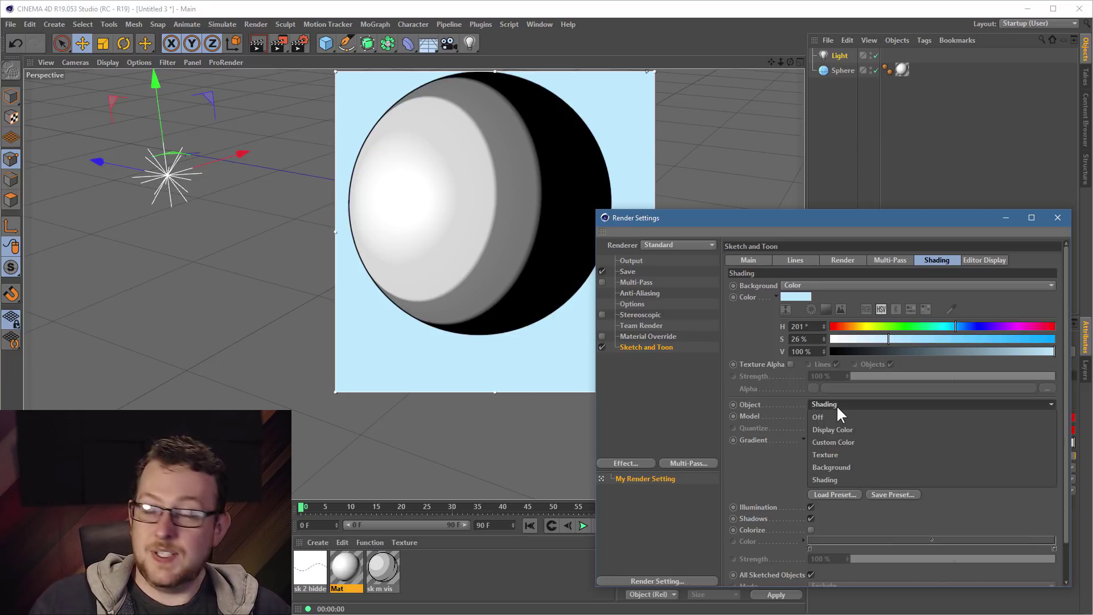
{"action": "left_click", "coordinate": [797, 403]}
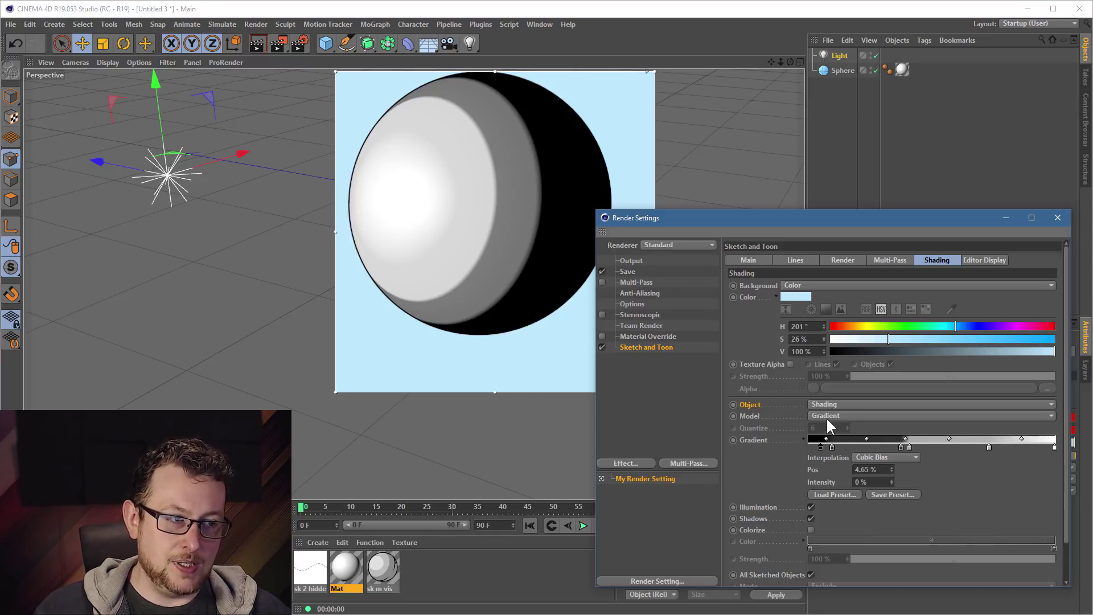
- Try Background as the Sketch and Toon Object shading mode and settle on Off
{"action": "left_click", "coordinate": [845, 414]}
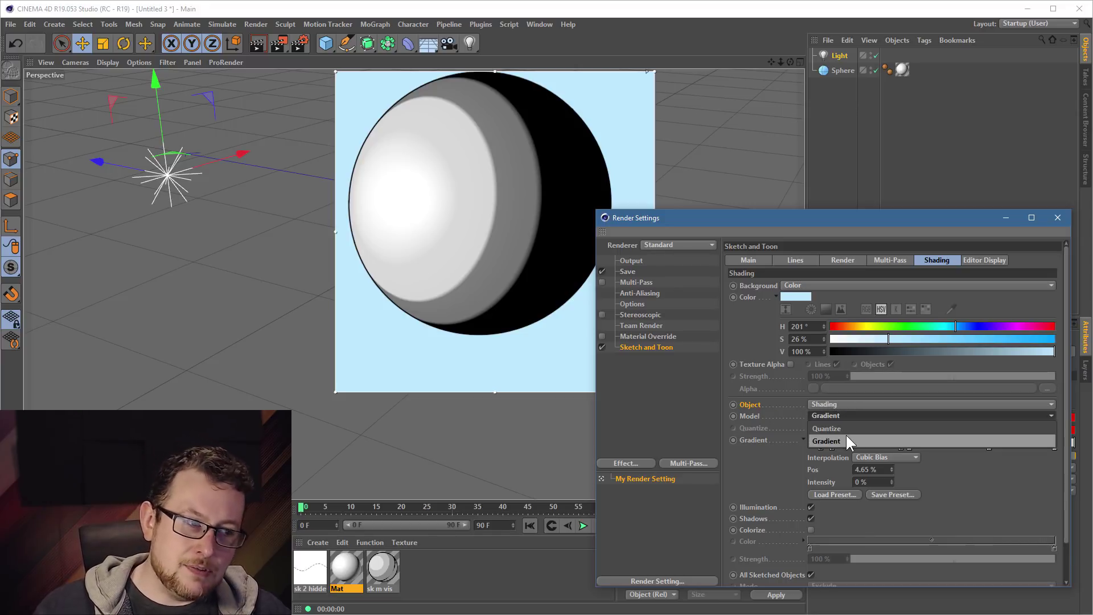
{"action": "left_click", "coordinate": [793, 409]}
{"action": "left_click", "coordinate": [832, 405]}
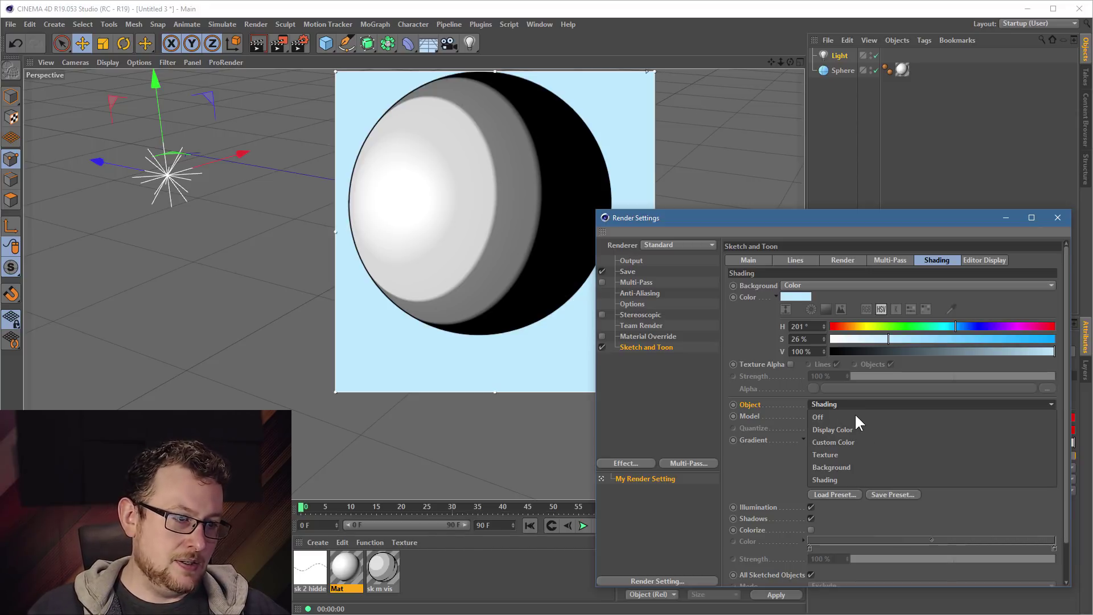
{"action": "left_click", "coordinate": [859, 467]}
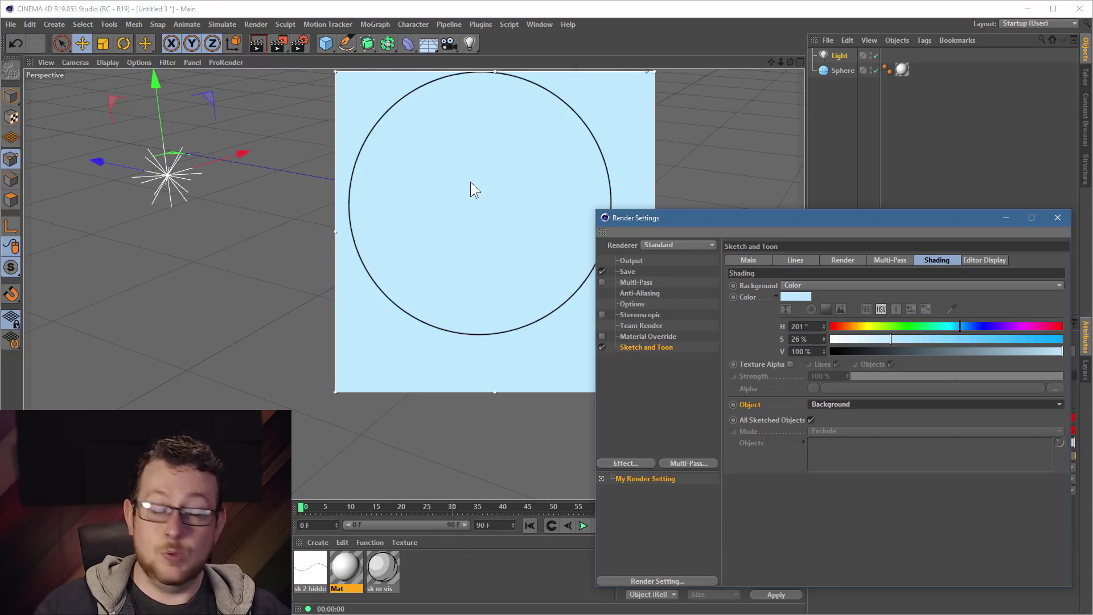
{"action": "left_click", "coordinate": [866, 404]}
{"action": "left_click", "coordinate": [861, 417]}
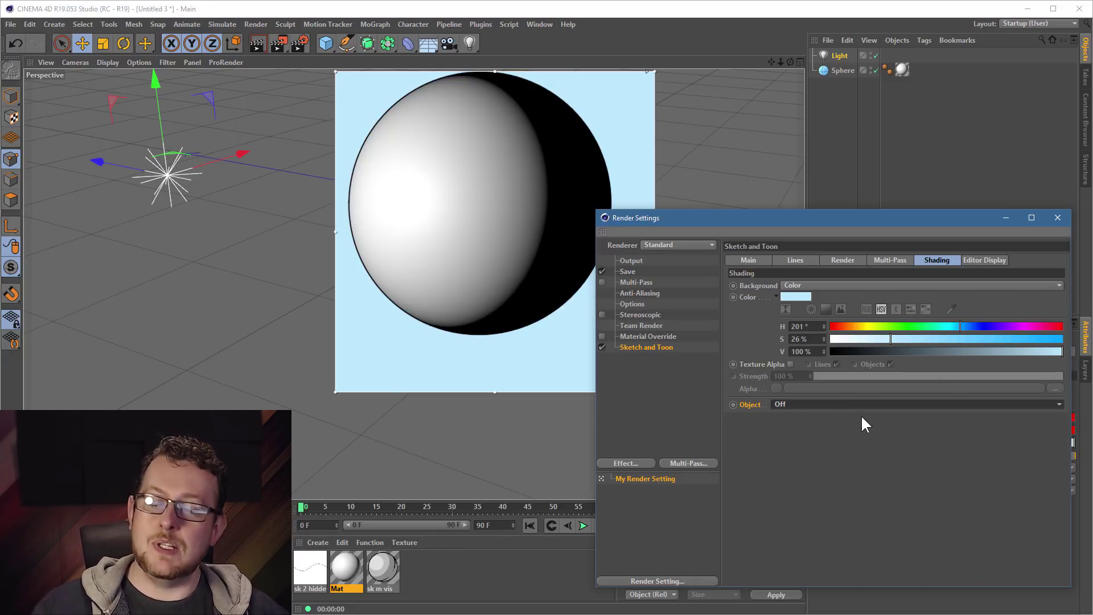
- Load TexturesCom_WallpaperForties0022_seamless_S.jpg as the colour texture of the sphere's Mat material
{"action": "double_click", "coordinate": [349, 569]}
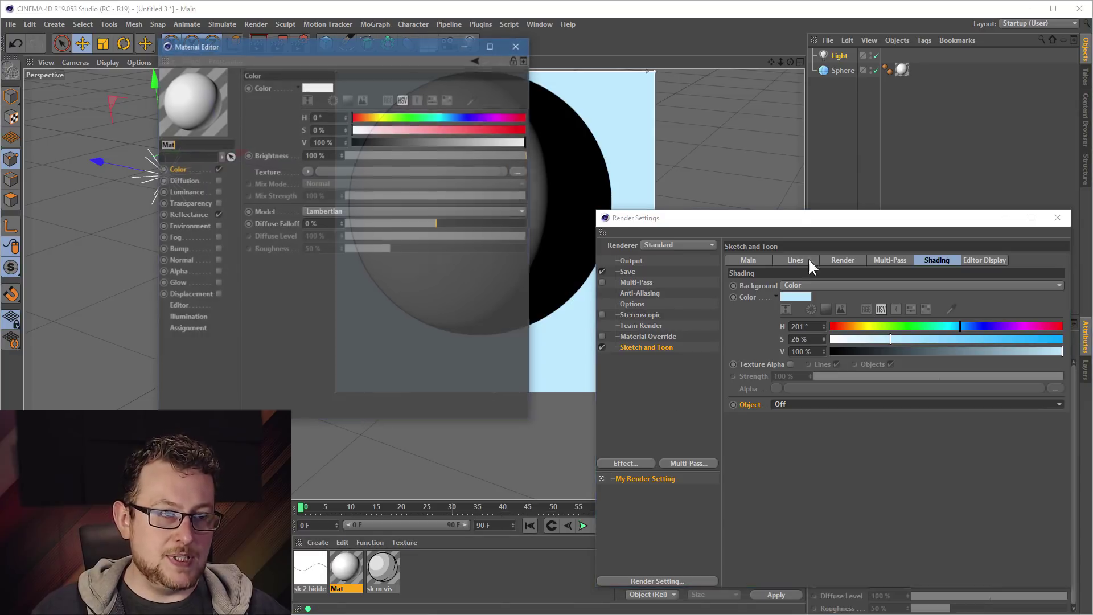
{"action": "left_click_drag", "start_coordinate": [356, 51], "coordinate": [631, 80]}
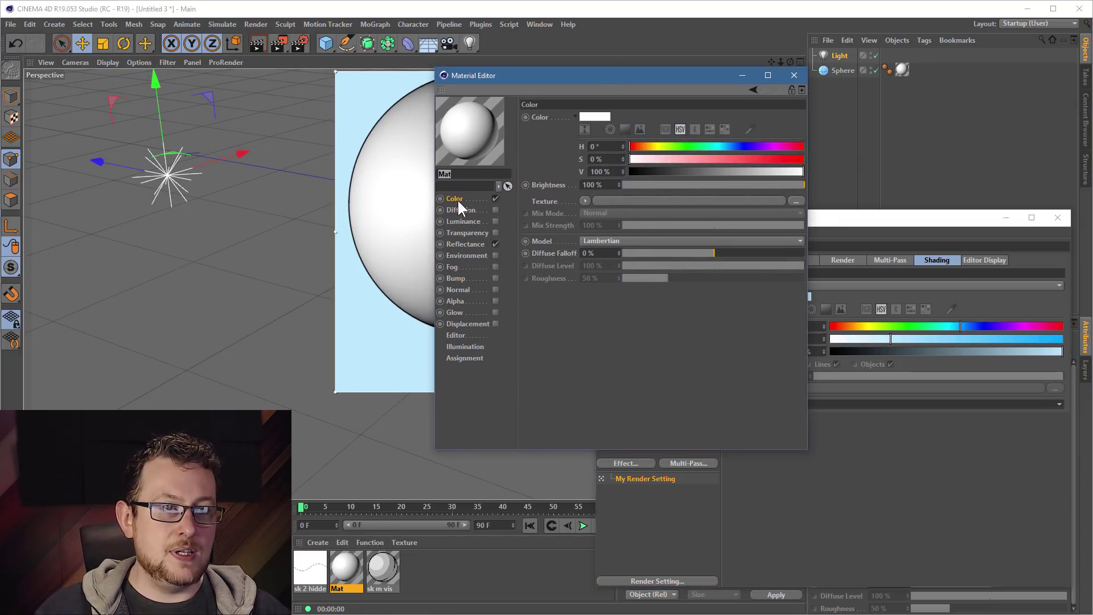
{"action": "left_click", "coordinate": [796, 201]}
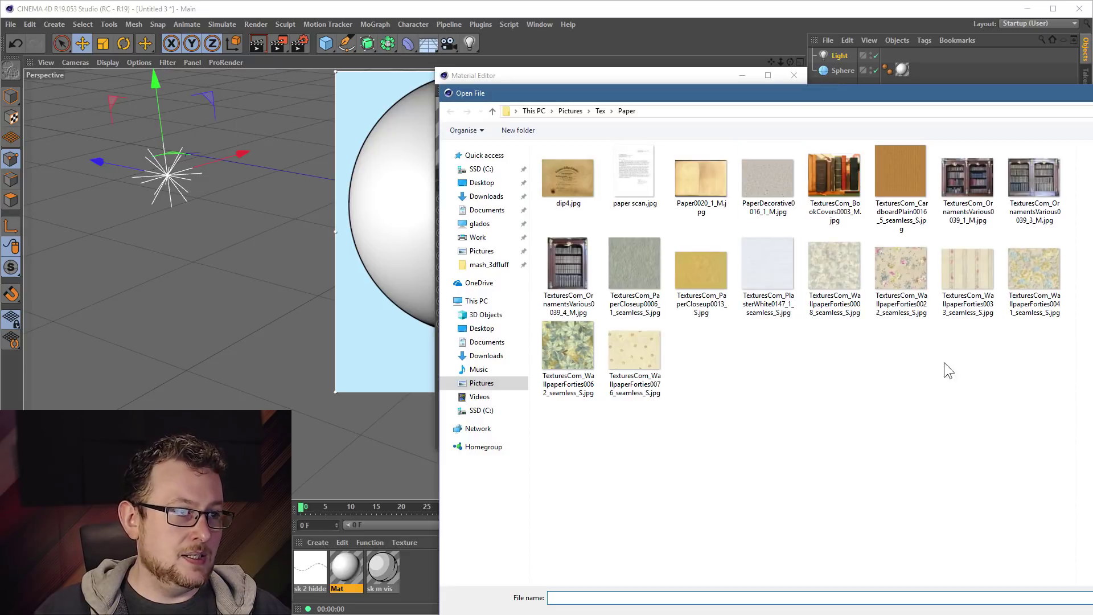
{"action": "left_click", "coordinate": [927, 268]}
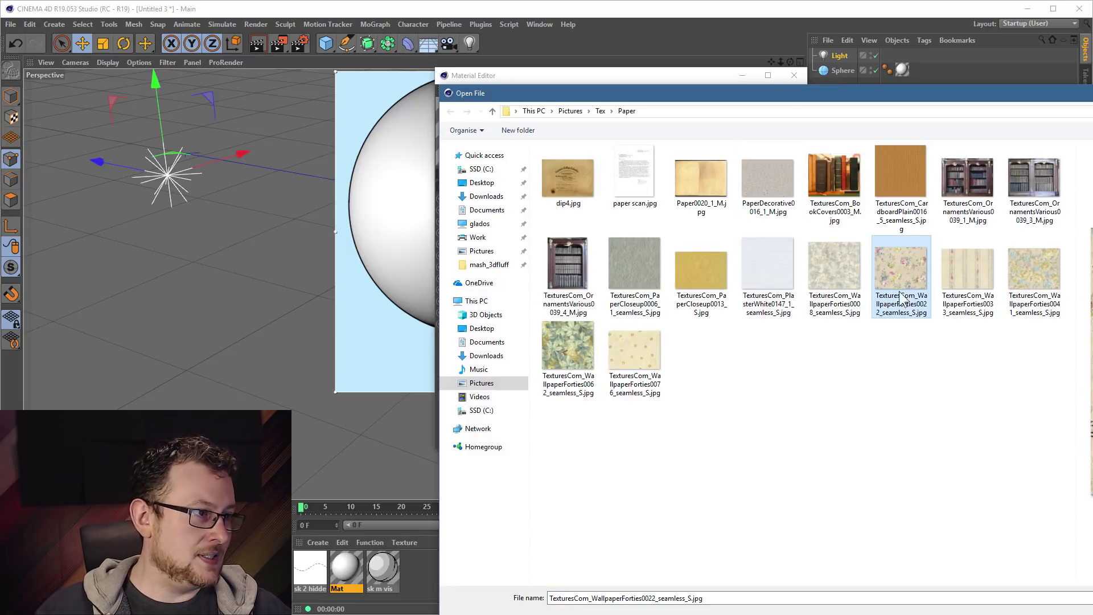
{"action": "double_click", "coordinate": [923, 269]}
{"action": "left_click", "coordinate": [780, 457]}
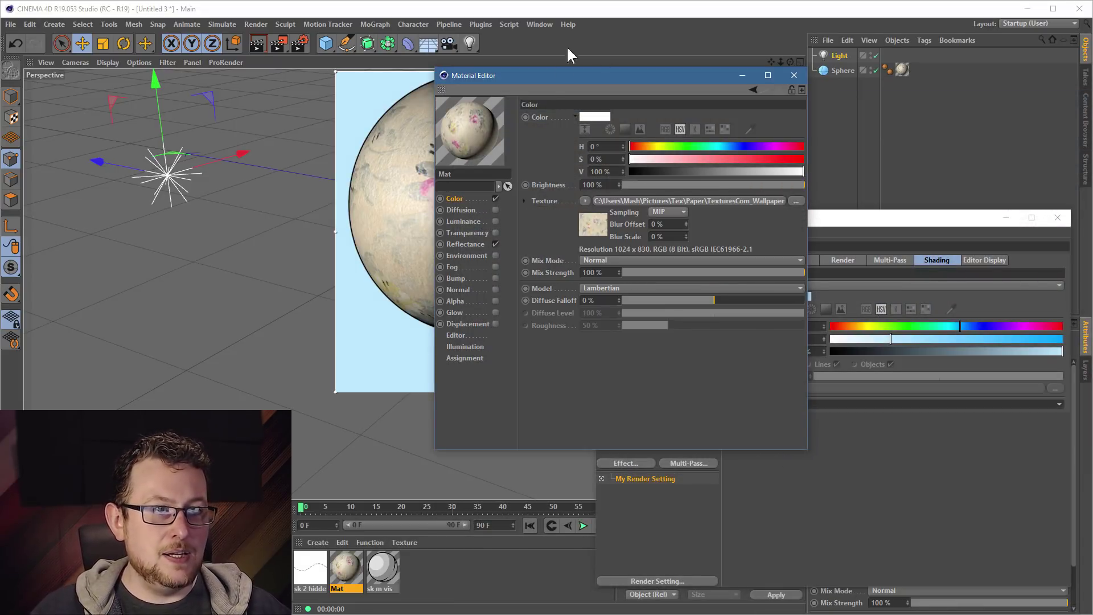
{"action": "left_click_drag", "start_coordinate": [522, 71], "coordinate": [786, 196]}
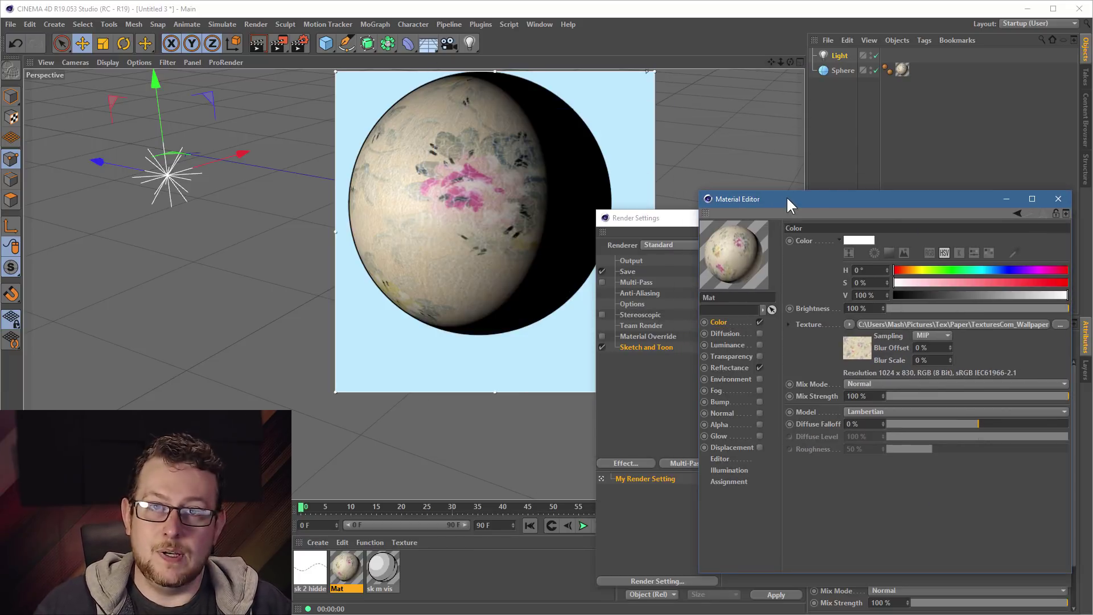
{"action": "left_click", "coordinate": [1060, 200]}
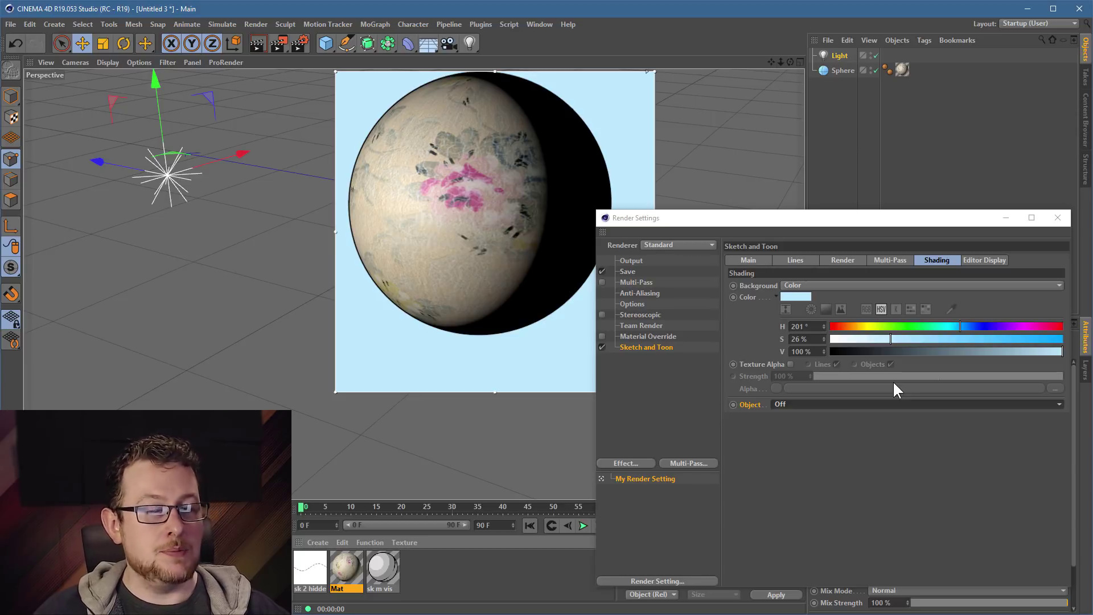
- Close the render settings and start a new project
{"action": "left_click", "coordinate": [1057, 217]}
{"action": "left_click", "coordinate": [15, 22]}
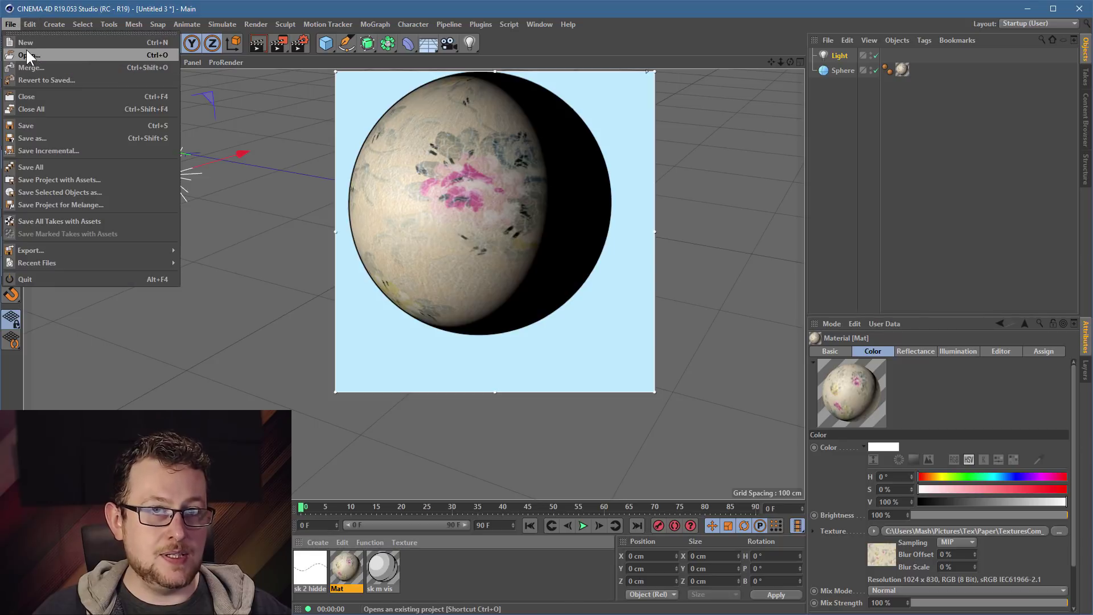
{"action": "left_click", "coordinate": [27, 41]}
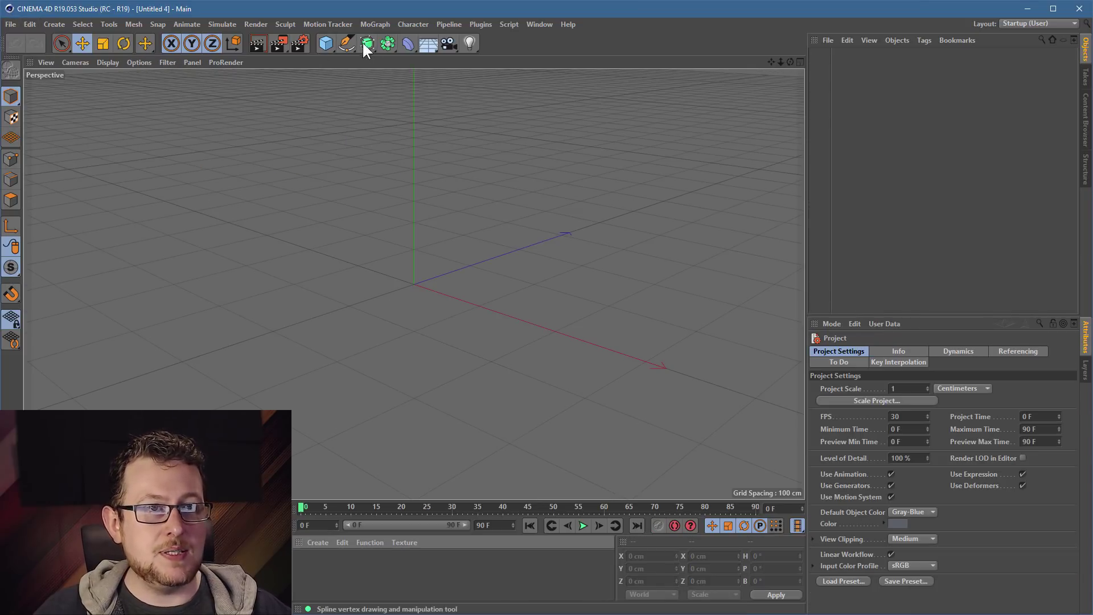
- Add two cubes and move the second one up behind the first, to about X 79, Y 90, Z 124 cm
{"action": "left_click", "coordinate": [326, 43]}
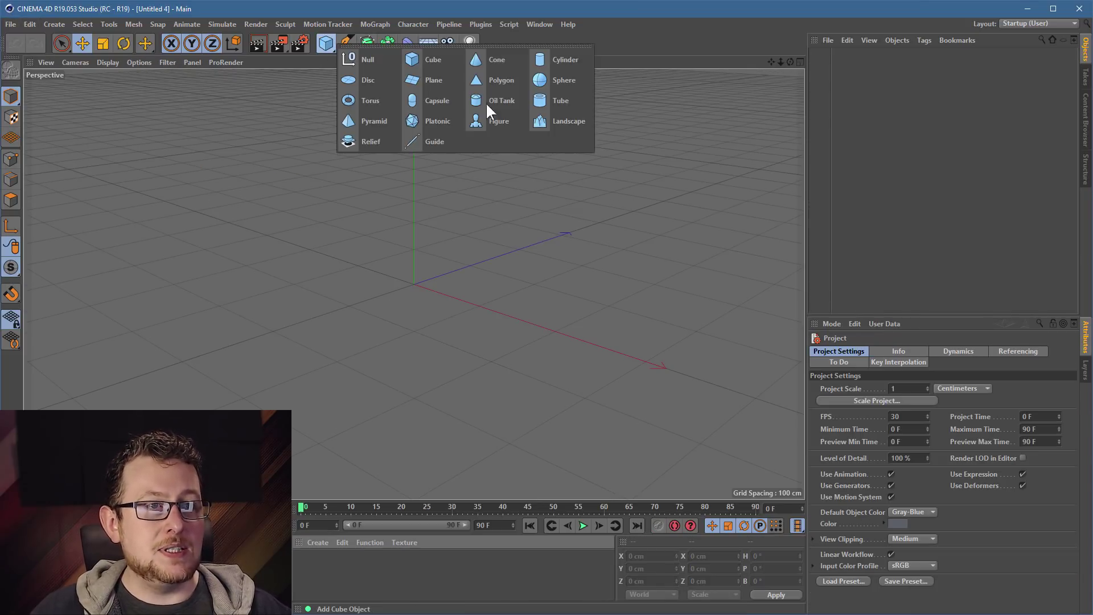
{"action": "left_click", "coordinate": [432, 57]}
{"action": "left_click", "coordinate": [326, 42]}
{"action": "left_click", "coordinate": [431, 57]}
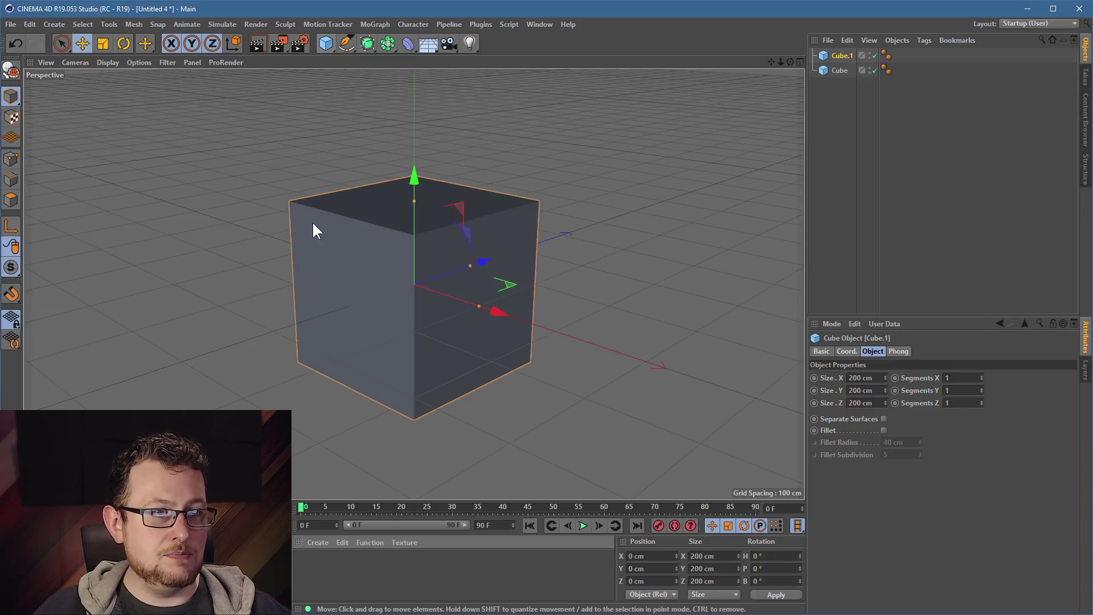
{"action": "left_click_drag", "start_coordinate": [312, 226], "coordinate": [450, 128]}
- Add a sphere and move it clear of the cubes to about X 244, Y -103, Z 192 cm
{"action": "left_click", "coordinate": [326, 42]}
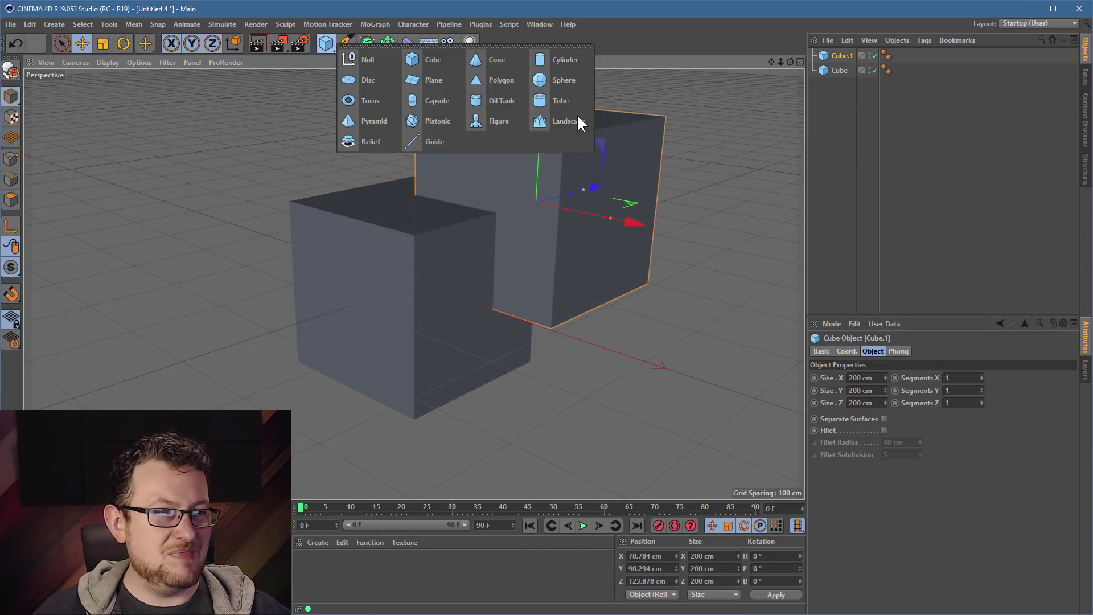
{"action": "left_click", "coordinate": [548, 77]}
{"action": "left_click_drag", "start_coordinate": [451, 167], "coordinate": [535, 272]}
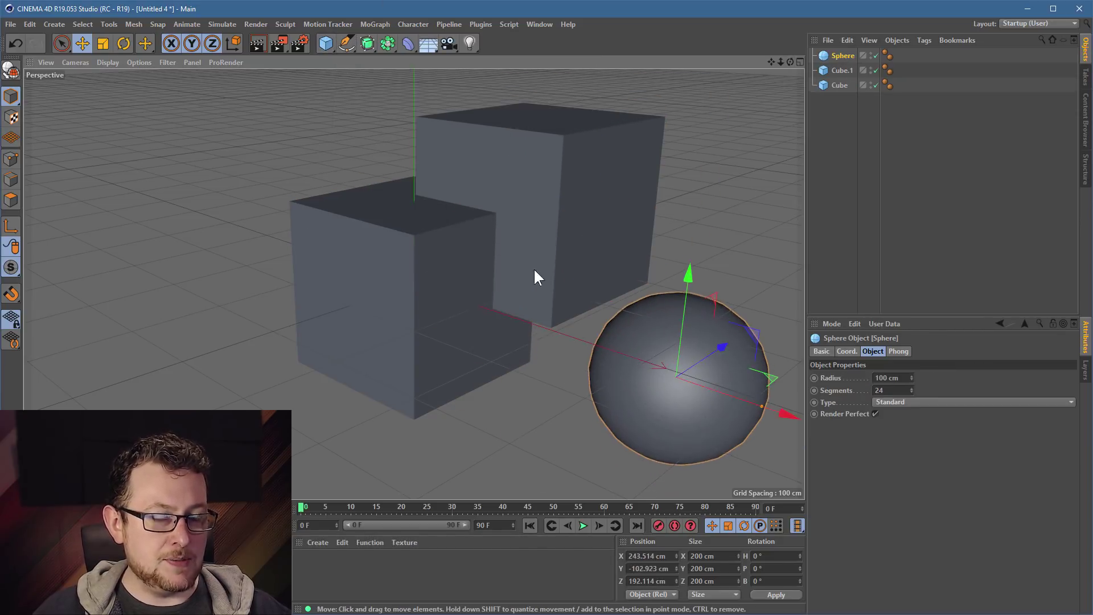
- Create a Sketch material and render the perspective view
{"action": "left_click", "coordinate": [316, 543]}
{"action": "mouse_move", "coordinate": [332, 594]}
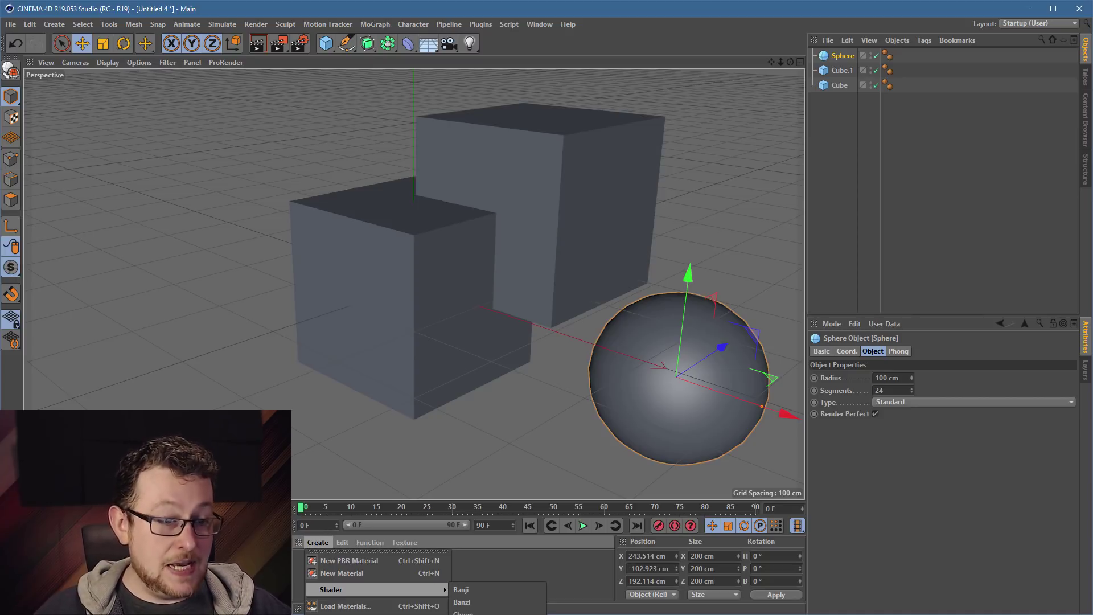
{"action": "left_click", "coordinate": [477, 614]}
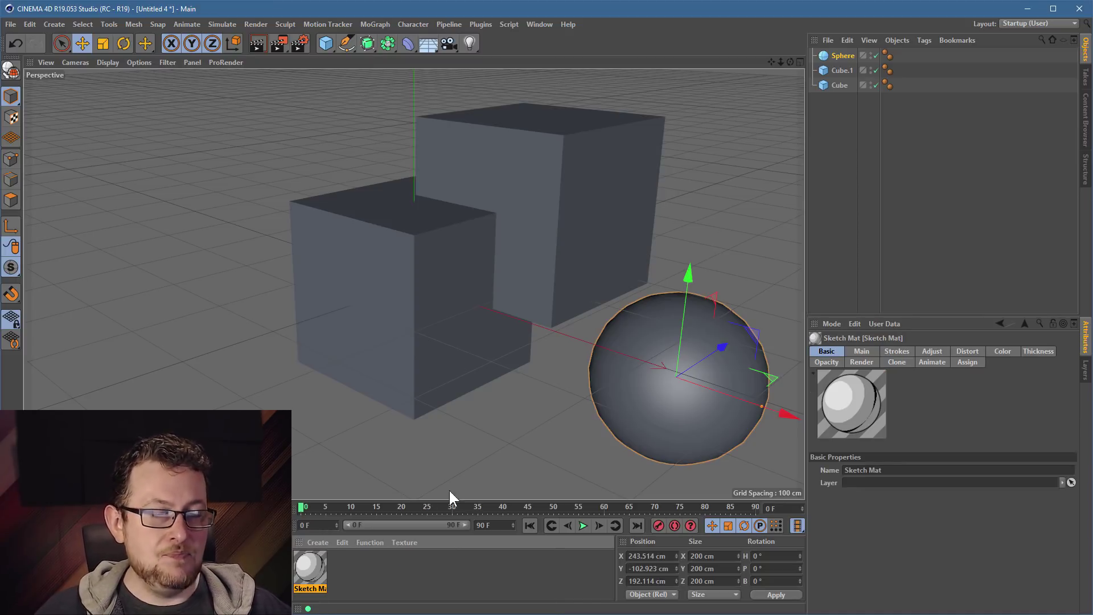
{"action": "left_click", "coordinate": [261, 44]}
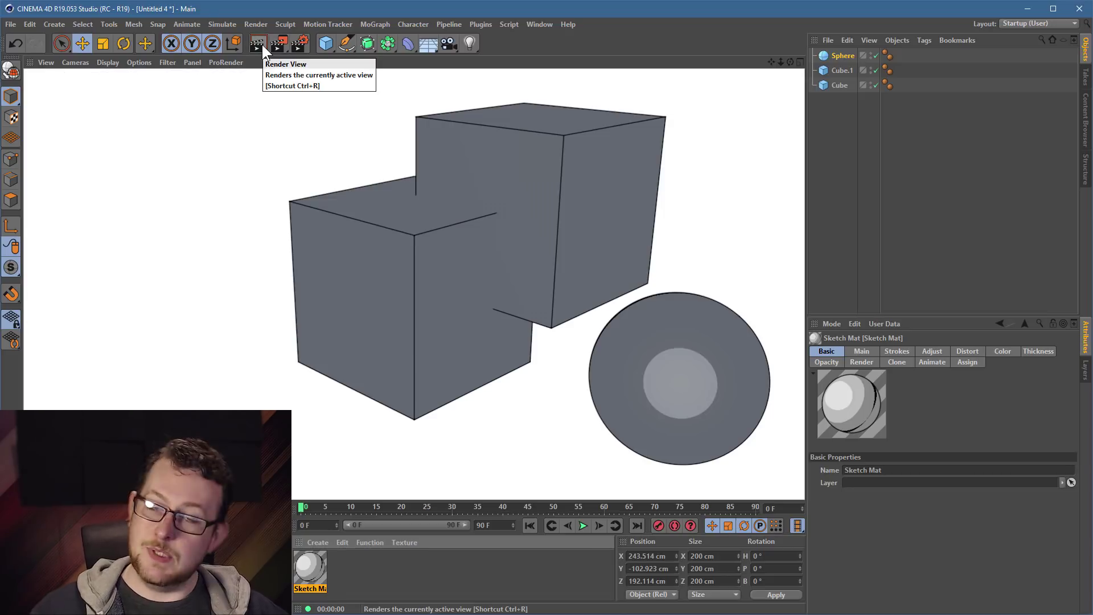
- Set the Sketch material's line thickness to 5 and render the view again
{"action": "double_click", "coordinate": [312, 565]}
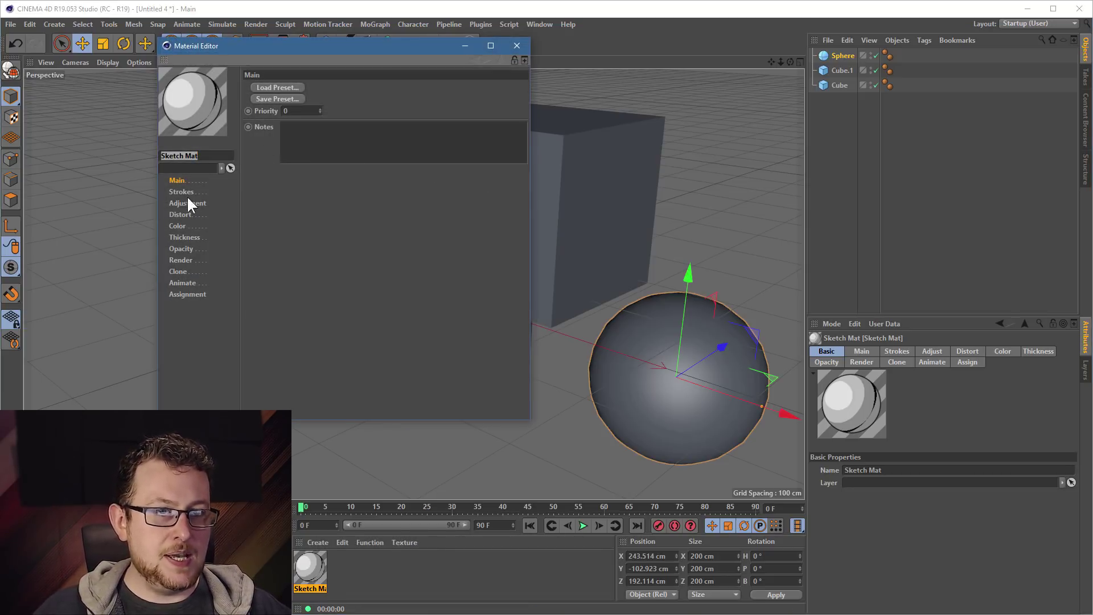
{"action": "left_click", "coordinate": [186, 238]}
{"action": "double_click", "coordinate": [312, 85]}
{"action": "type", "text": "5"}
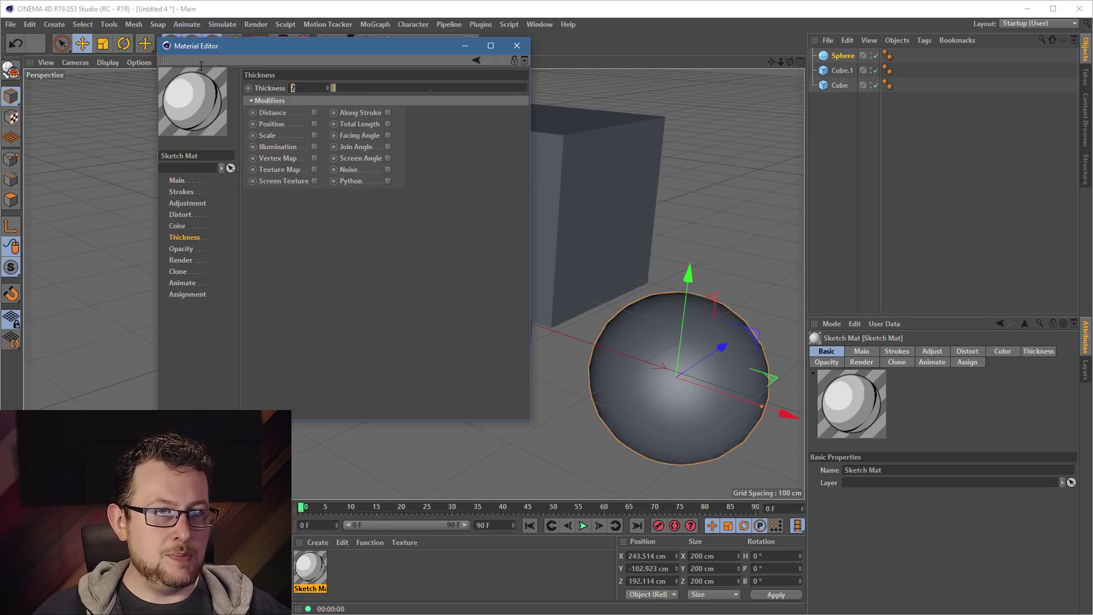
{"action": "key", "text": "Return"}
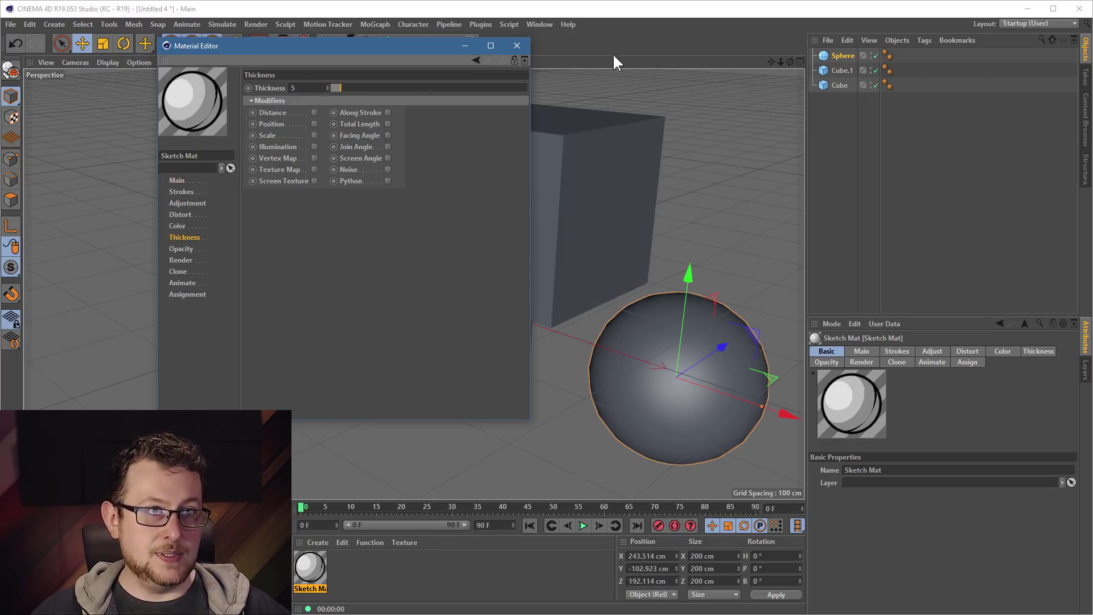
{"action": "left_click", "coordinate": [516, 46]}
{"action": "left_click", "coordinate": [264, 41]}
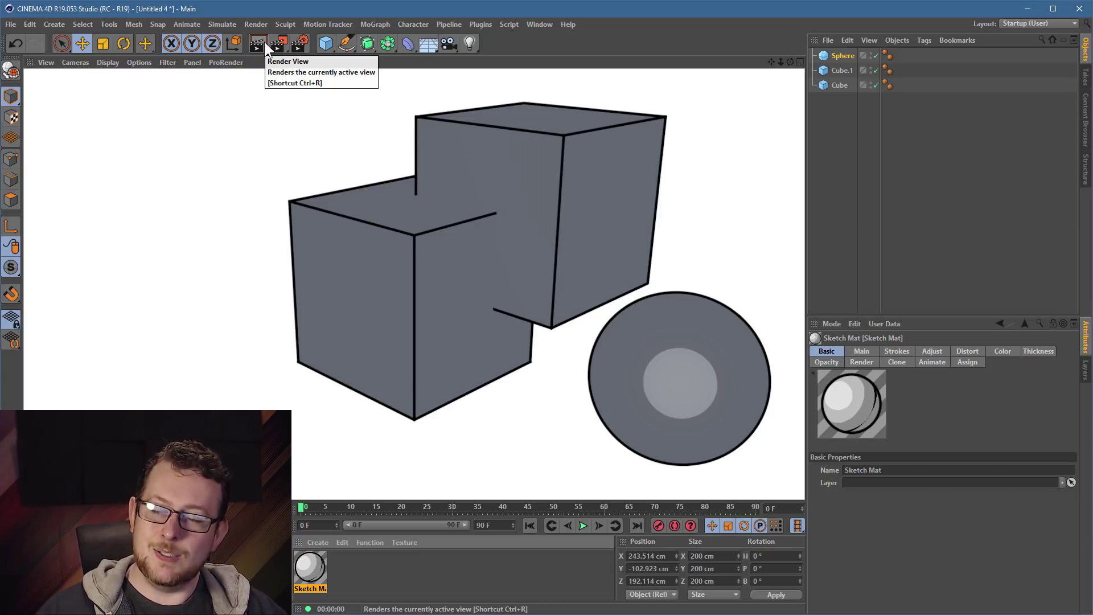
- Set the render output size to 2000 x 1000 pixels and close the render settings
{"action": "left_click", "coordinate": [297, 43]}
{"action": "left_click_drag", "start_coordinate": [716, 217], "coordinate": [482, 133]}
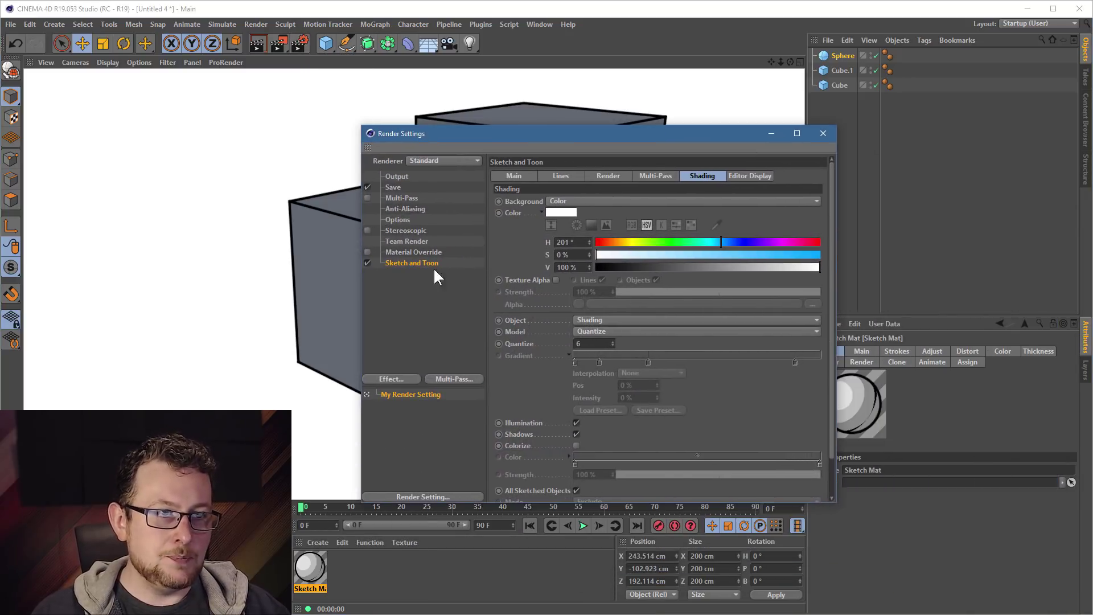
{"action": "left_click", "coordinate": [404, 173]}
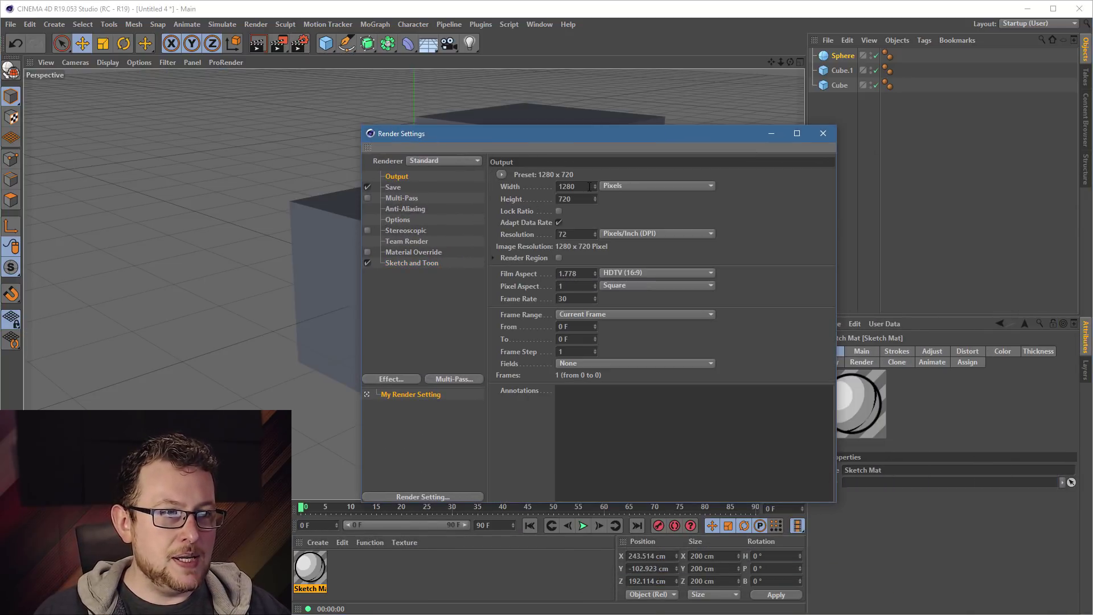
{"action": "double_click", "coordinate": [590, 186]}
{"action": "type", "text": "2000"}
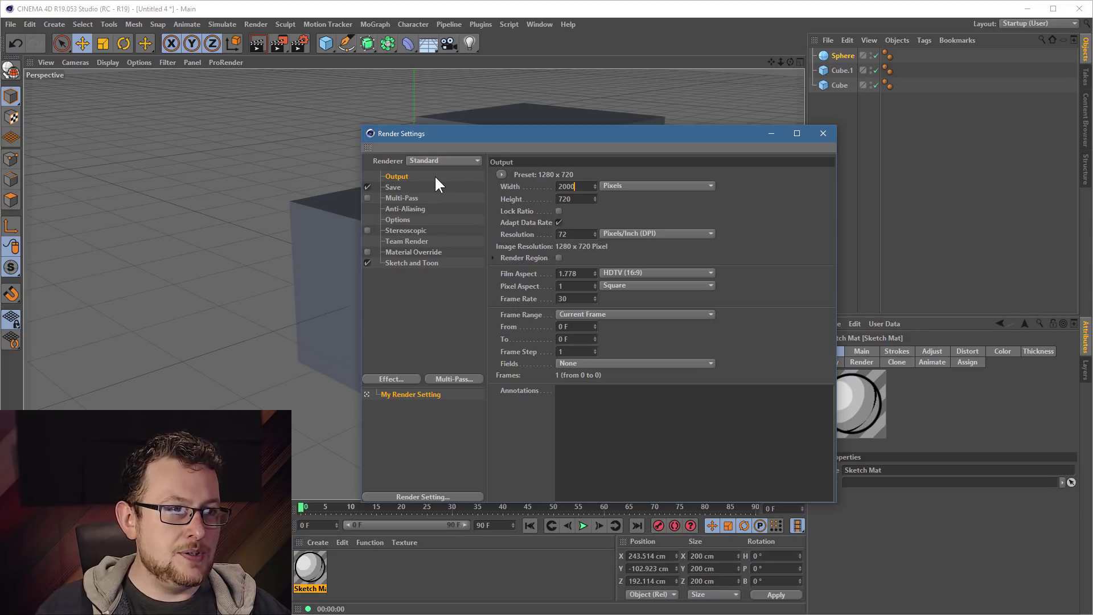
{"action": "key", "text": "Tab"}
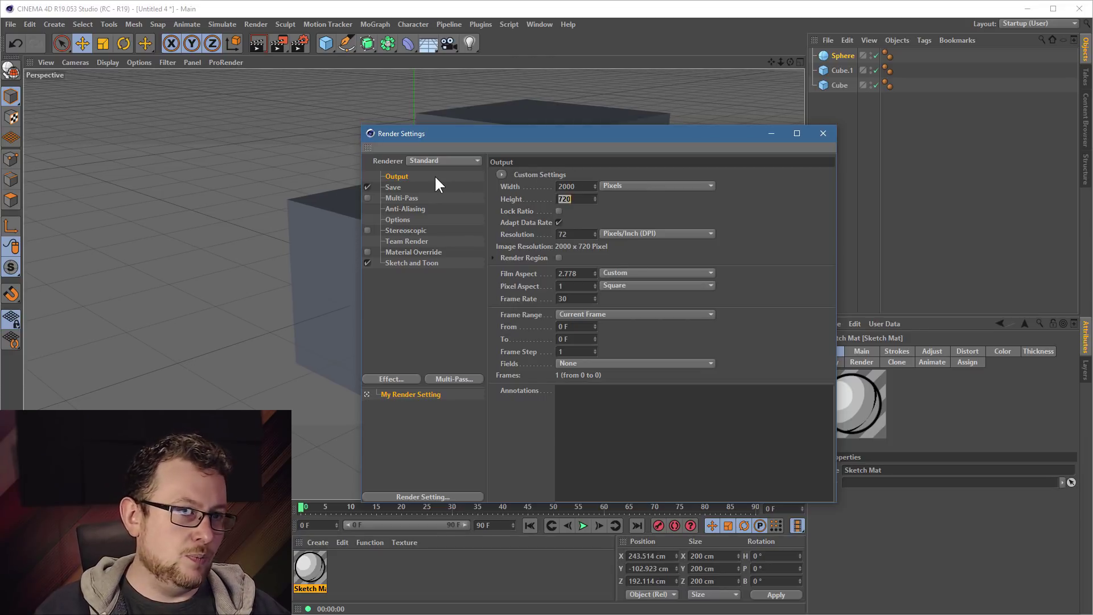
{"action": "type", "text": "1000"}
{"action": "key", "text": "Return"}
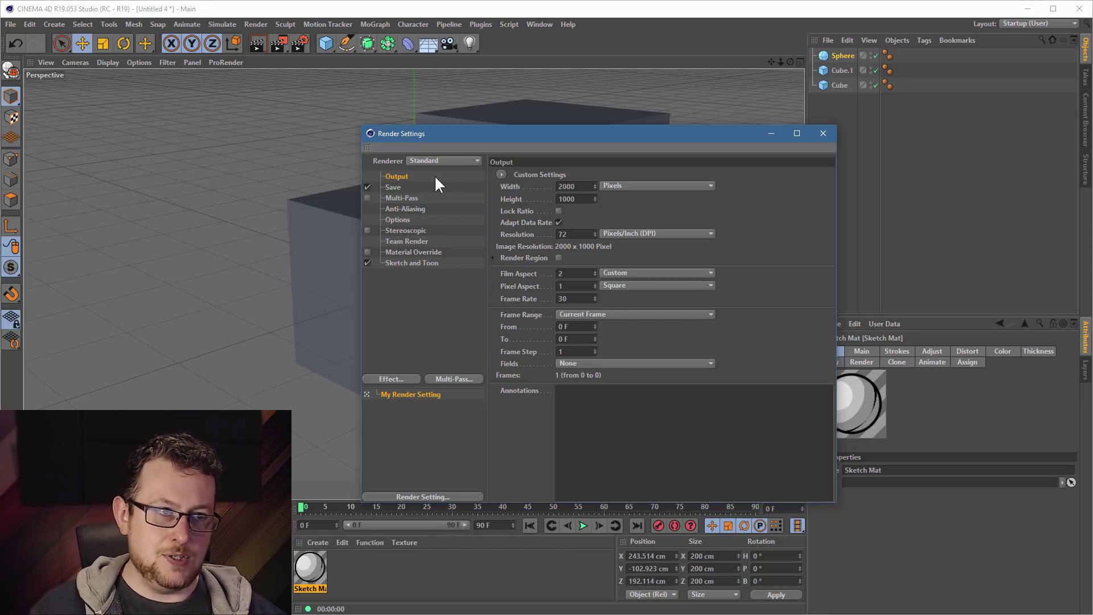
{"action": "left_click", "coordinate": [823, 132]}
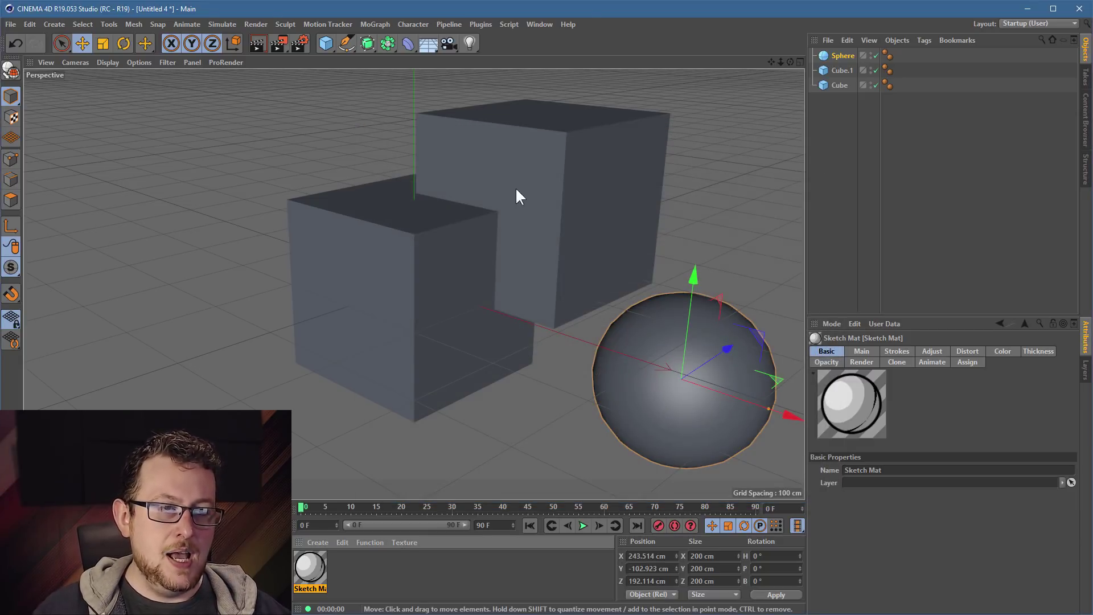
- Switch to the four-view layout and render the smaller perspective view
{"action": "middle_click", "coordinate": [502, 226]}
{"action": "middle_click_drag", "start_coordinate": [613, 180], "coordinate": [559, 194], "text": "alt"}
{"action": "middle_click_drag", "start_coordinate": [314, 346], "coordinate": [279, 339], "text": "alt"}
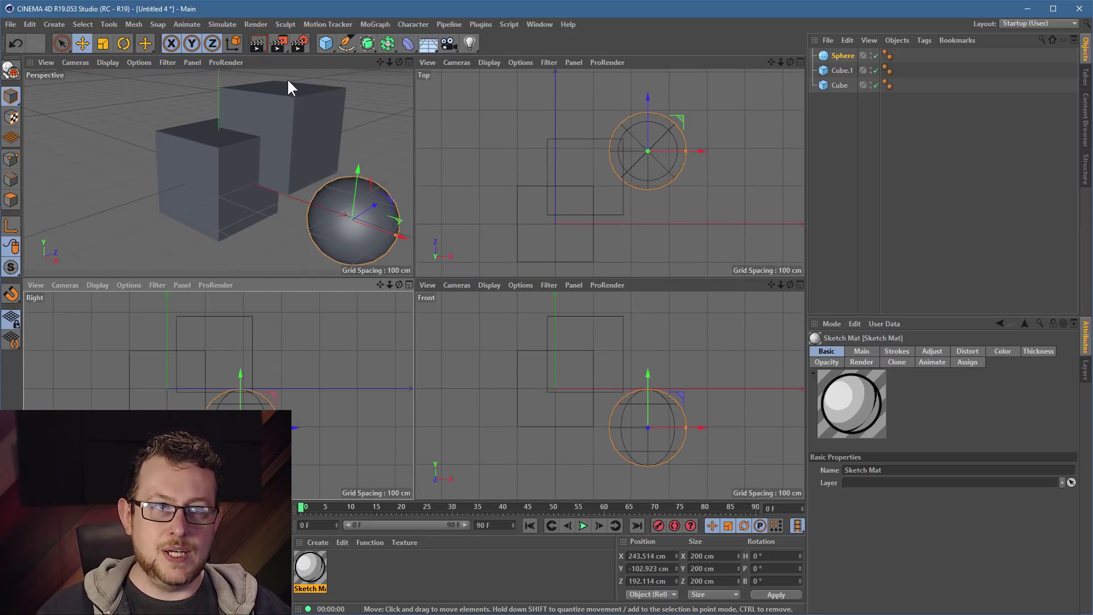
{"action": "left_click", "coordinate": [259, 40]}
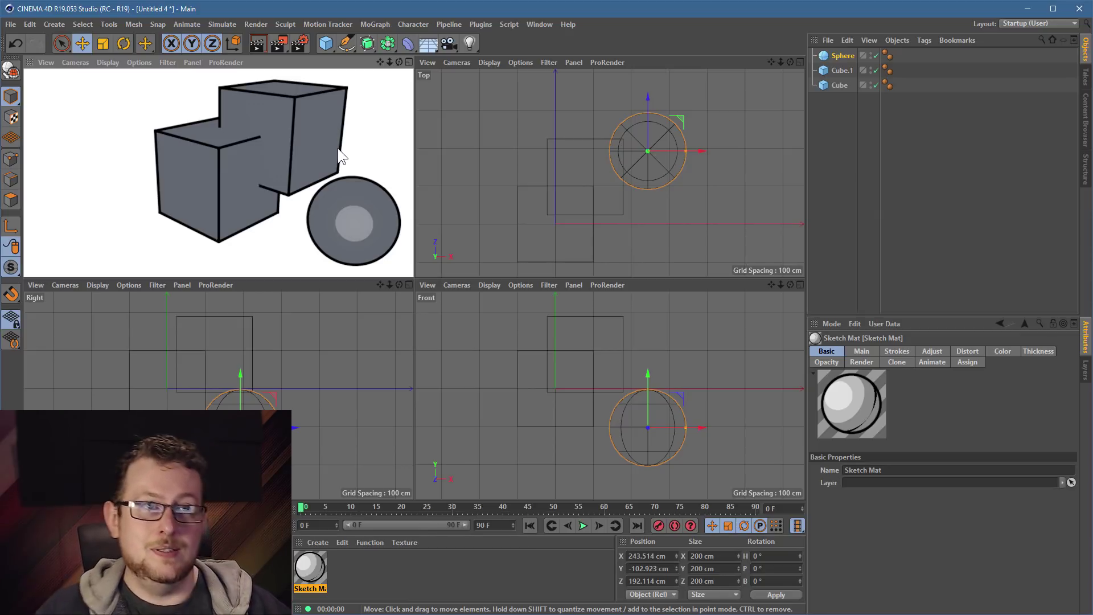
- Render the scene to the Picture Viewer, and show the newest render from the history fitted to the window
{"action": "left_click", "coordinate": [276, 42]}
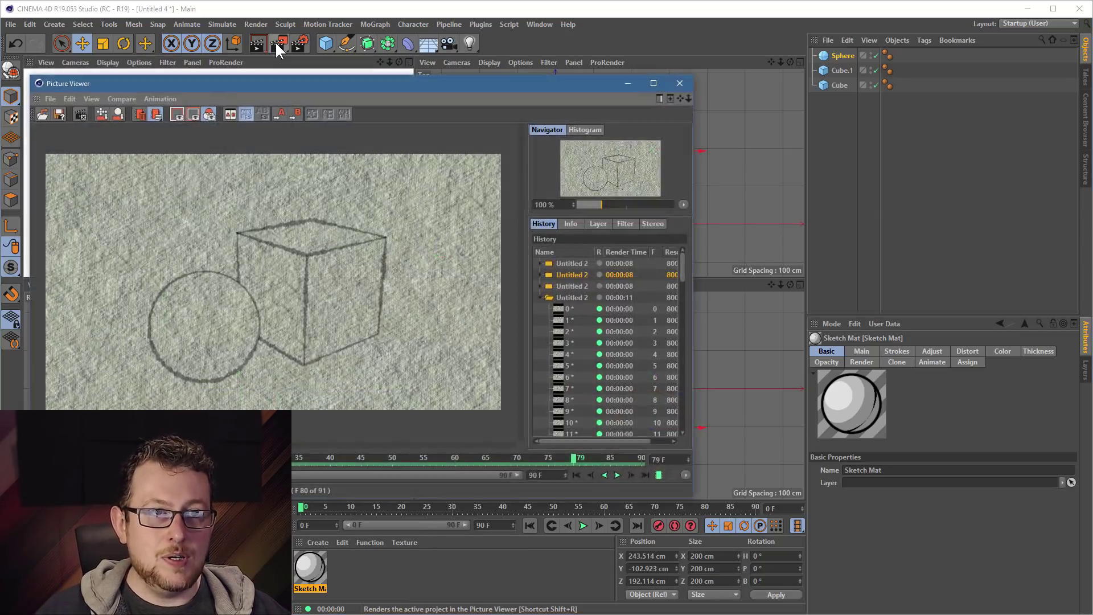
{"action": "left_click_drag", "start_coordinate": [287, 86], "coordinate": [474, 60]}
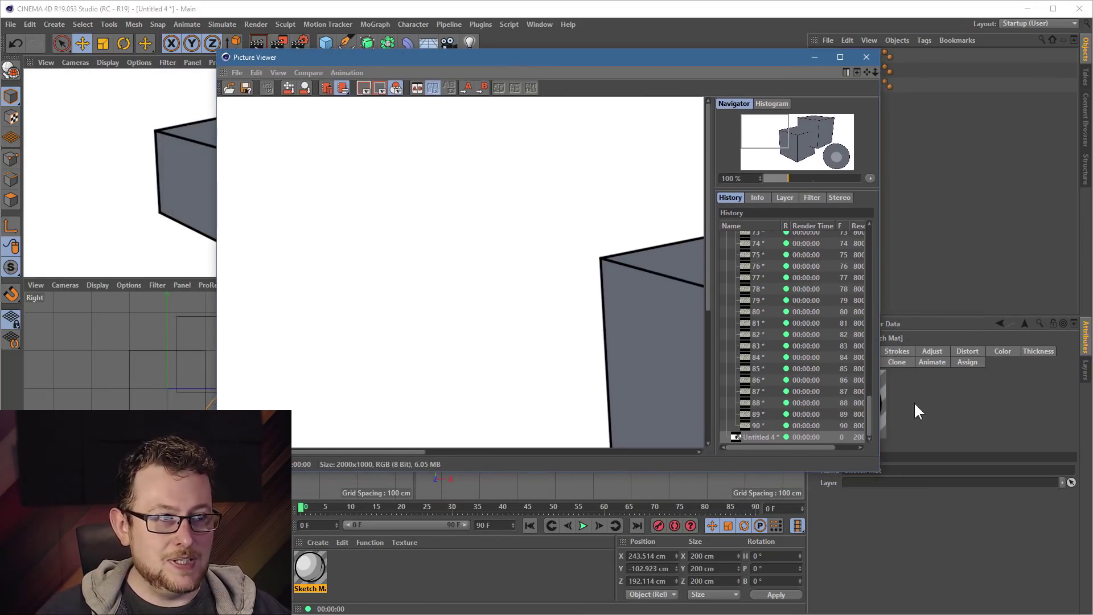
{"action": "left_click_drag", "start_coordinate": [870, 408], "coordinate": [855, 223]}
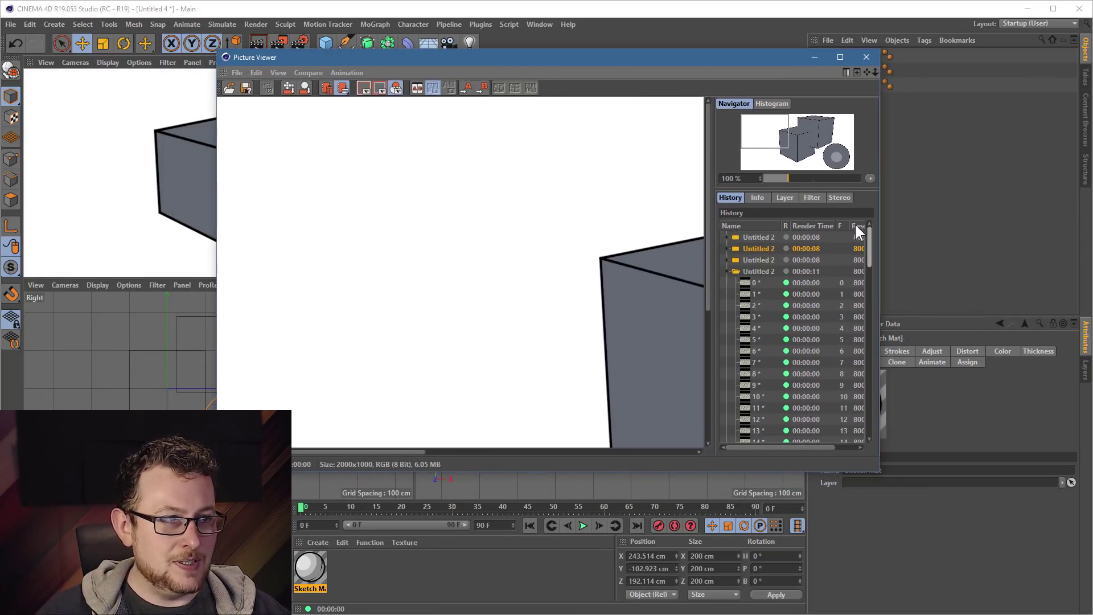
{"action": "left_click", "coordinate": [725, 281]}
{"action": "left_click", "coordinate": [757, 283]}
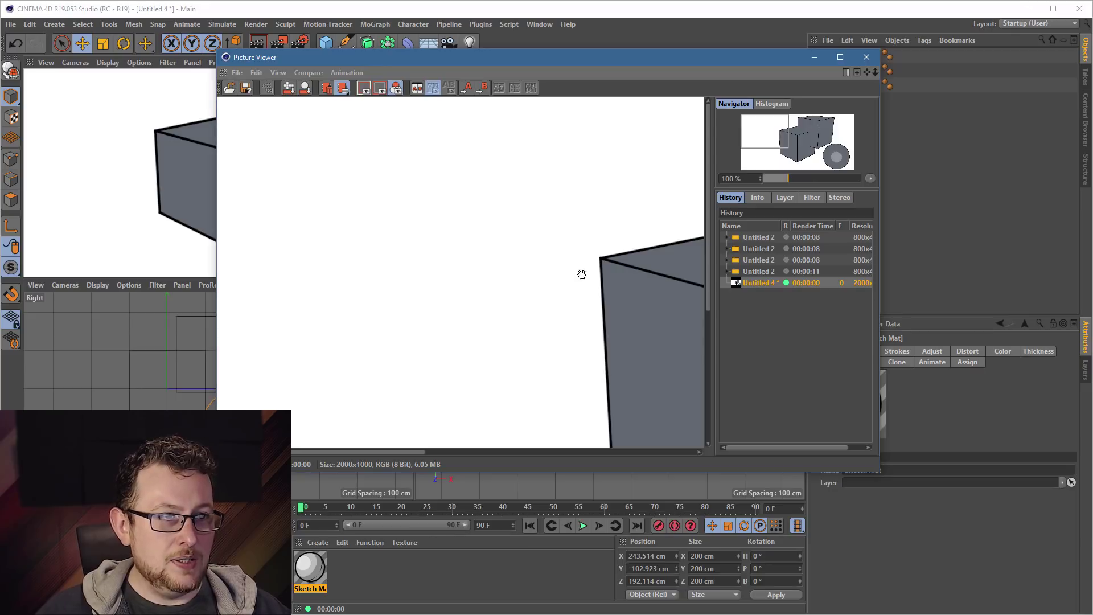
{"action": "left_click_drag", "start_coordinate": [580, 273], "coordinate": [451, 246]}
{"action": "double_click", "coordinate": [514, 242]}
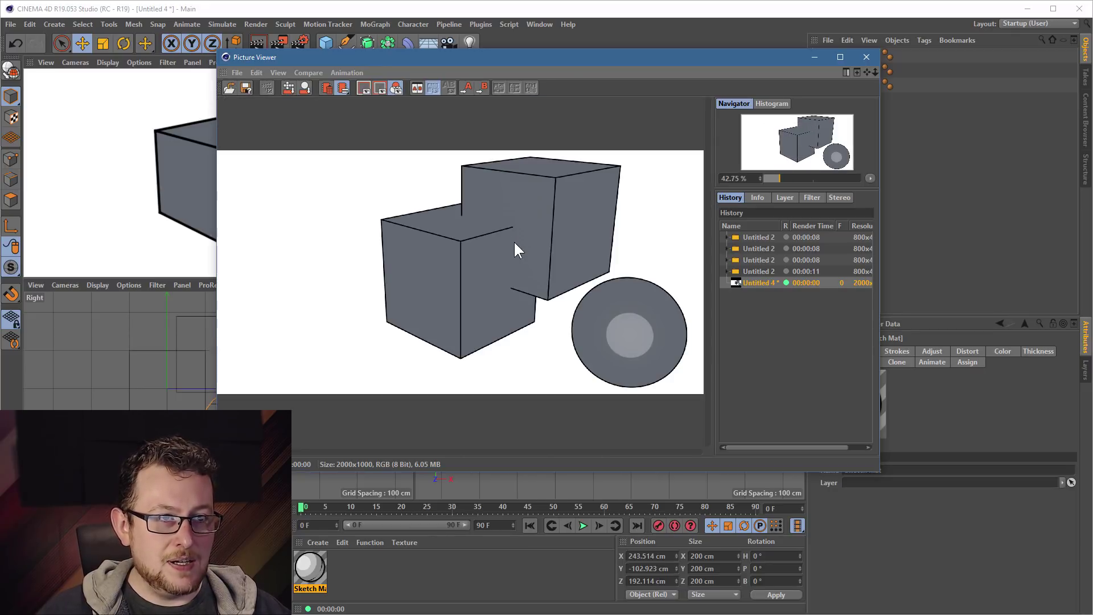
- Compare the Picture Viewer render's line thickness at 100 % zoom with the perspective view's render, and close the Picture Viewer
{"action": "left_click_drag", "start_coordinate": [543, 56], "coordinate": [734, 8]}
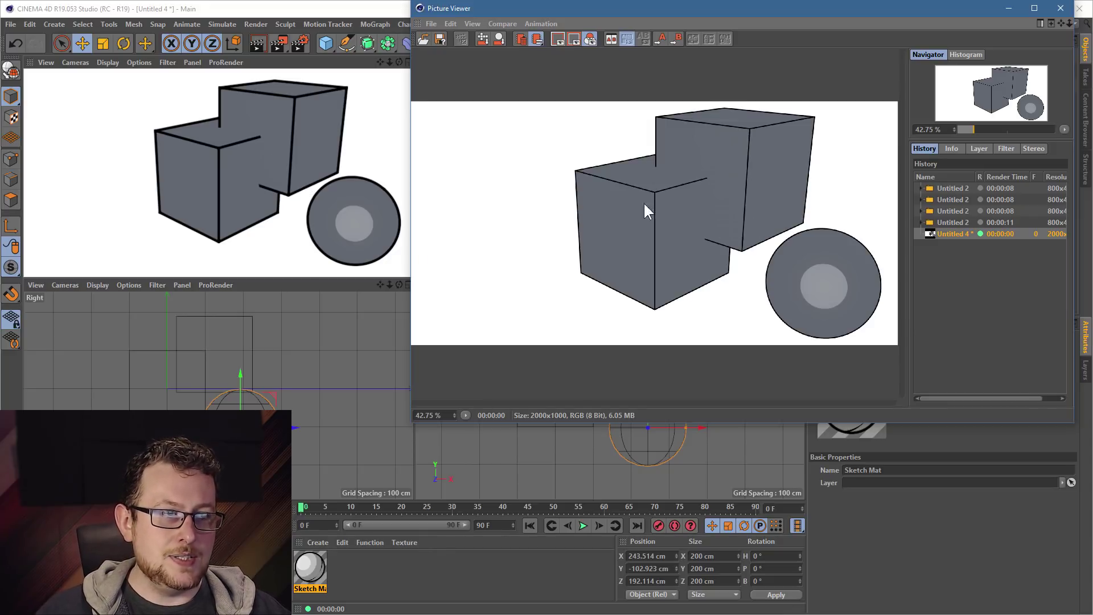
{"action": "left_click_drag", "start_coordinate": [450, 417], "coordinate": [319, 385]}
{"action": "type", "text": "100"}
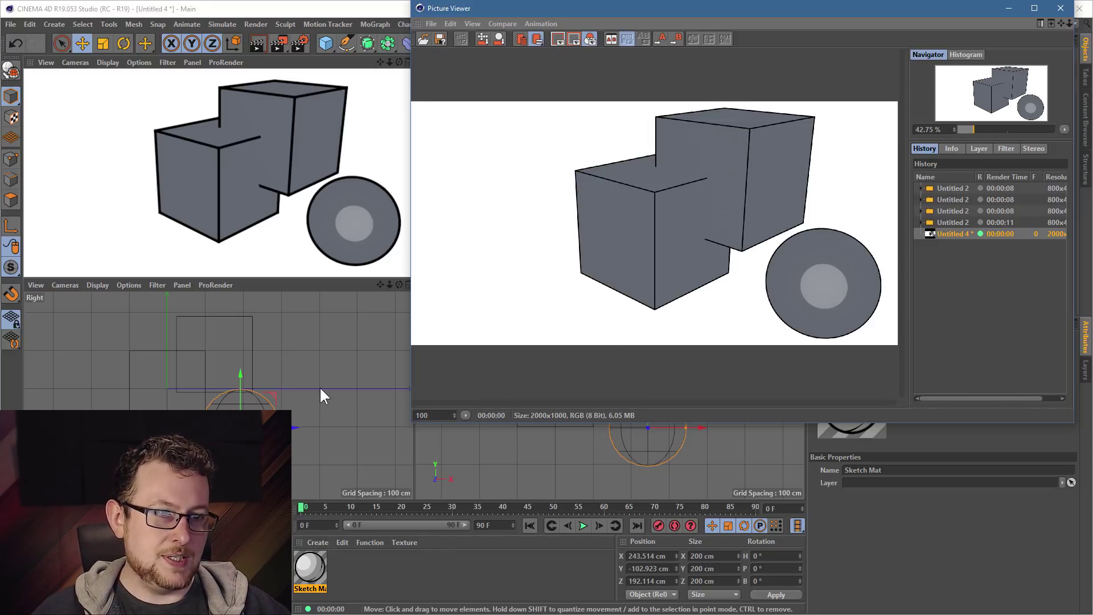
{"action": "key", "text": "Return"}
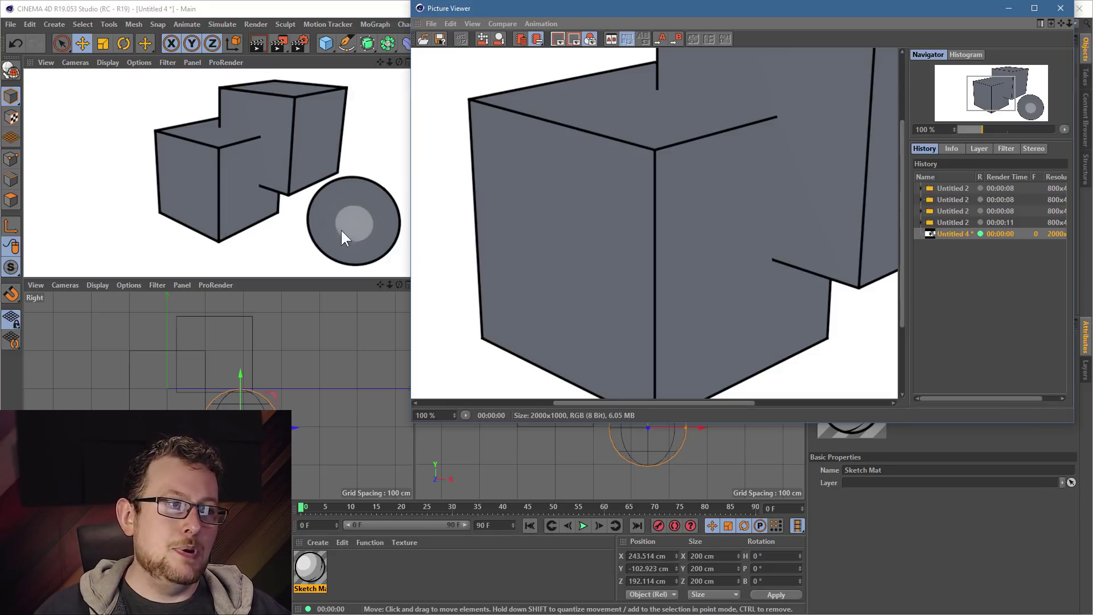
{"action": "scroll", "coordinate": [663, 102], "scroll_direction": "down", "scroll_amount": 3}
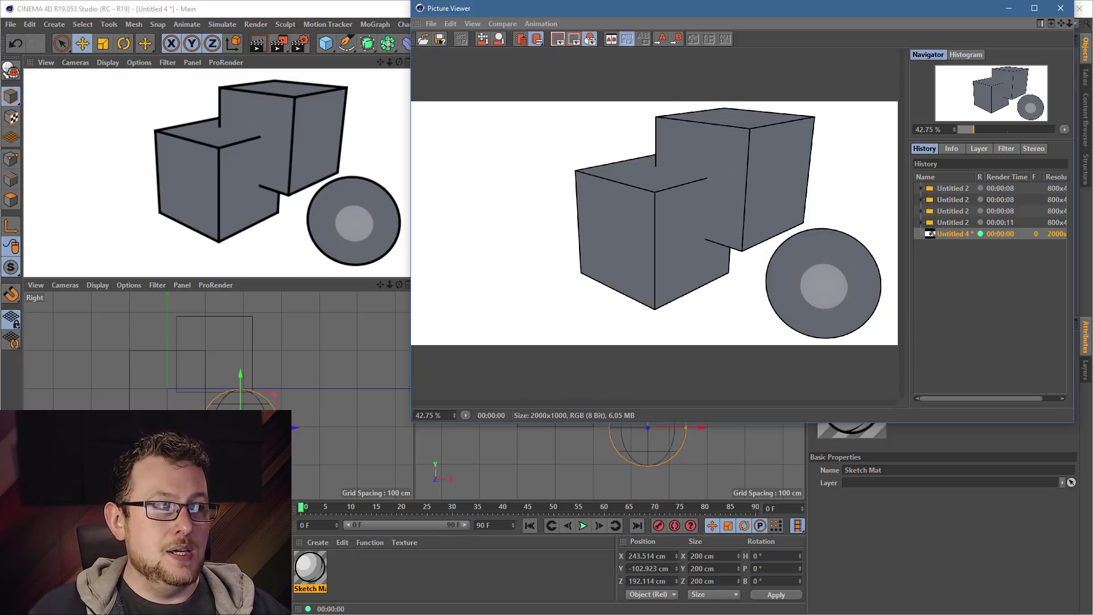
{"action": "left_click", "coordinate": [1060, 8]}
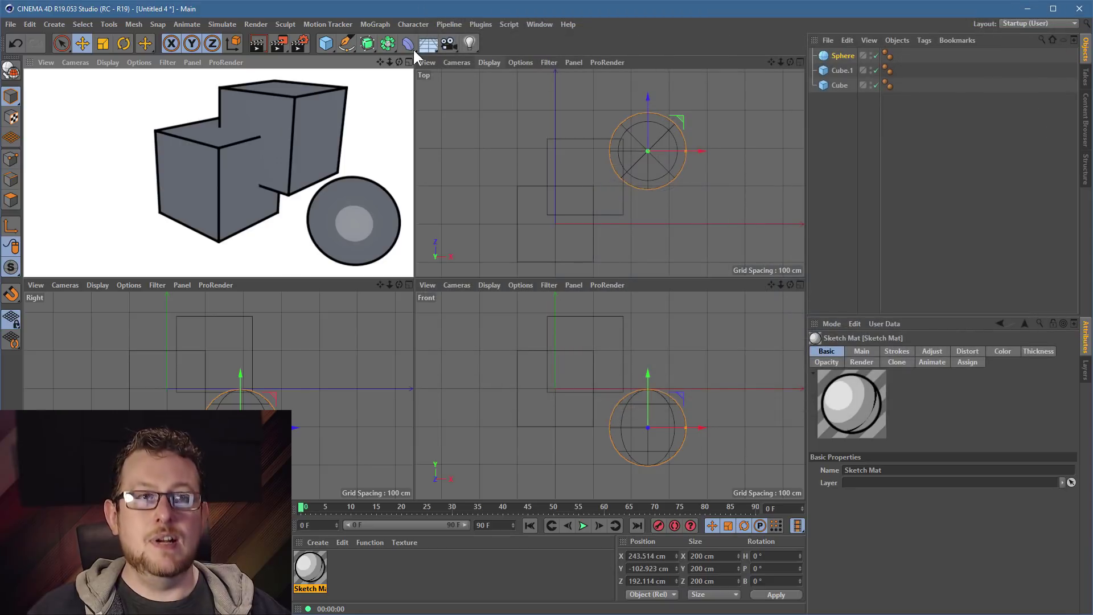
- Enable Resolution Independent in the Sketch and Toon effect's render options
{"action": "left_click", "coordinate": [298, 43]}
{"action": "left_click_drag", "start_coordinate": [594, 132], "coordinate": [528, 86]}
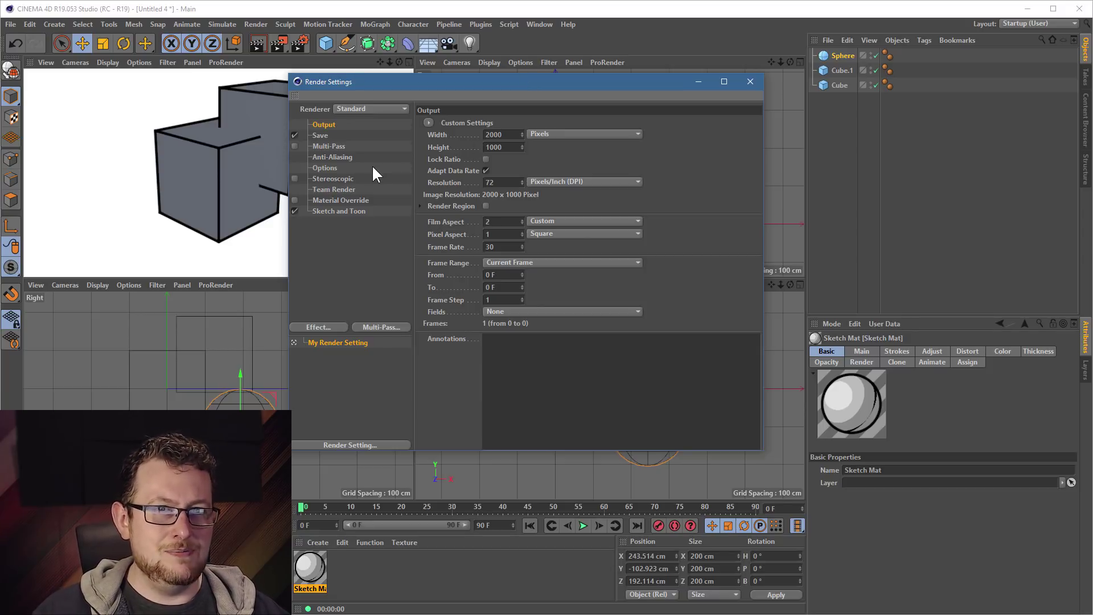
{"action": "left_click", "coordinate": [330, 212]}
{"action": "left_click_drag", "start_coordinate": [466, 86], "coordinate": [489, 85]}
{"action": "left_click", "coordinate": [558, 122]}
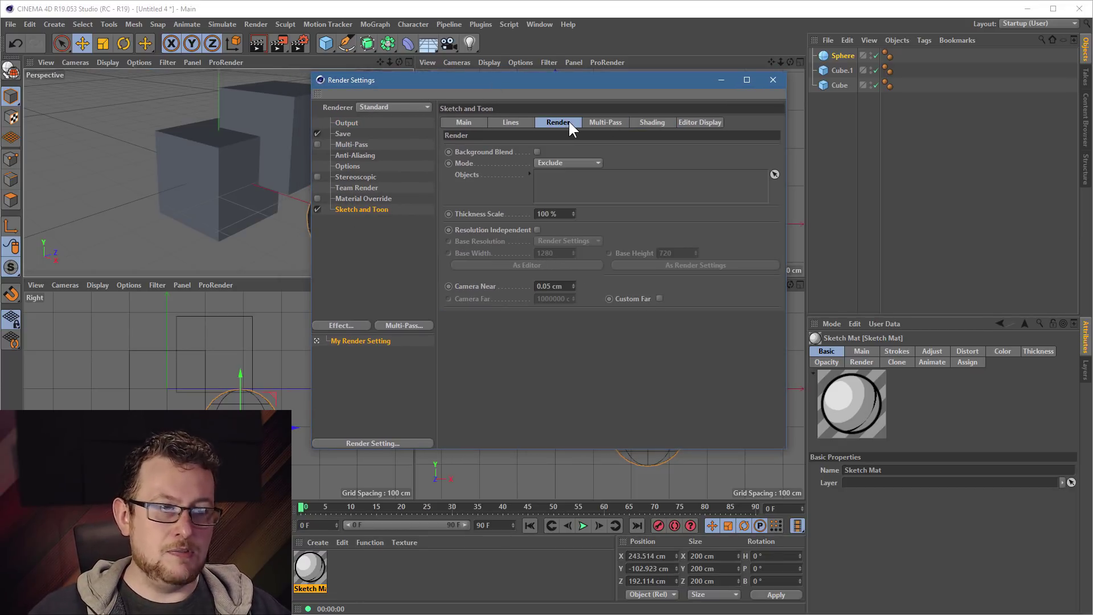
{"action": "left_click", "coordinate": [537, 229]}
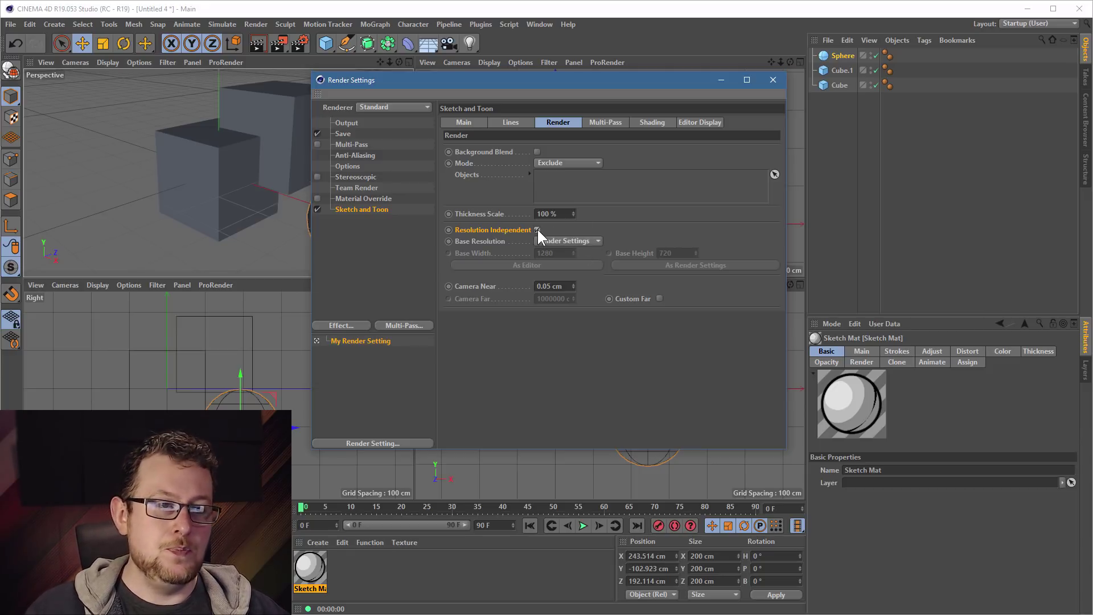
- Set the Sketch and Toon base resolution to Custom at 1920 x 1080 and close the render settings
{"action": "left_click", "coordinate": [585, 241]}
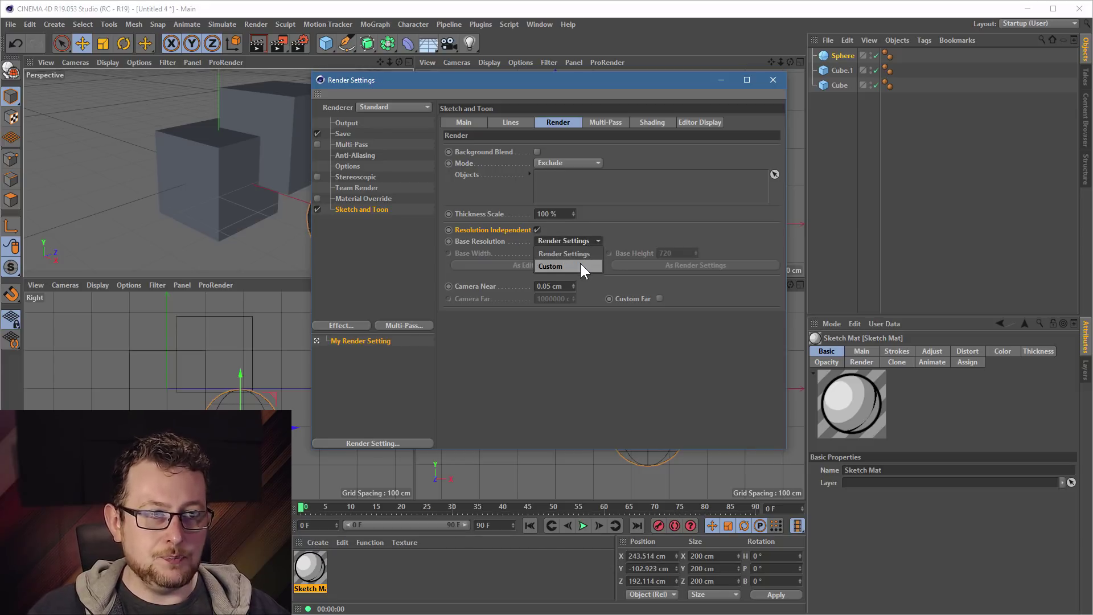
{"action": "left_click", "coordinate": [581, 266]}
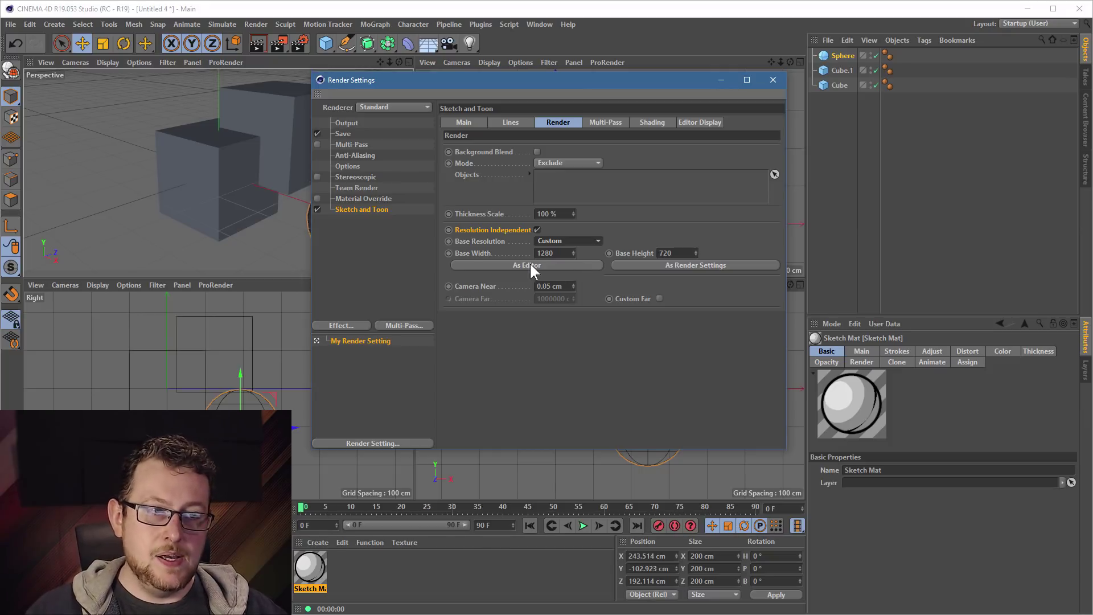
{"action": "left_click", "coordinate": [471, 253]}
{"action": "key", "text": "Return"}
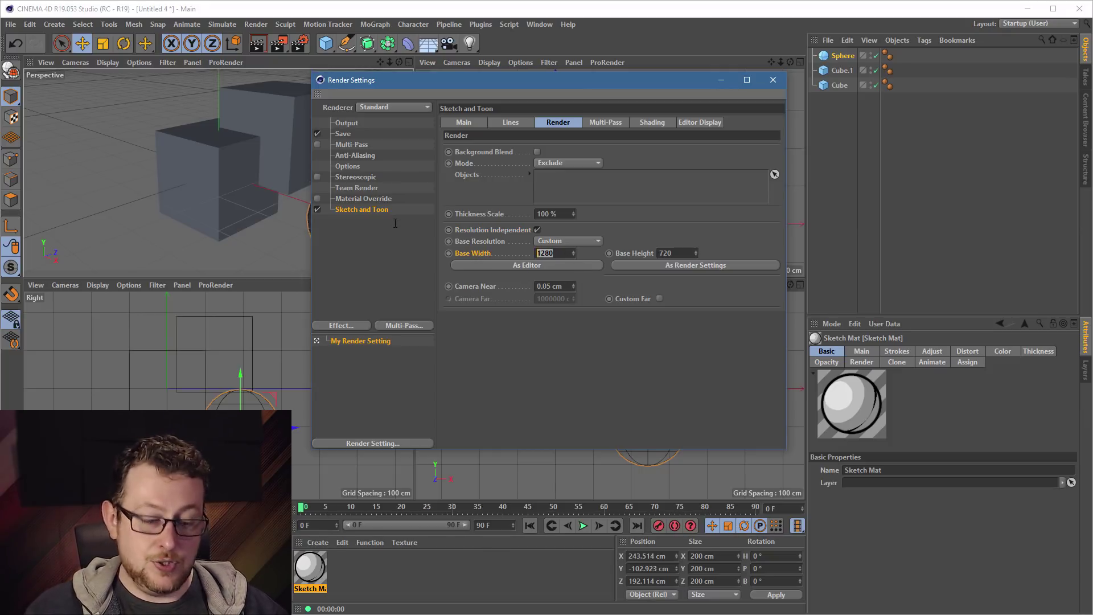
{"action": "type", "text": "1920"}
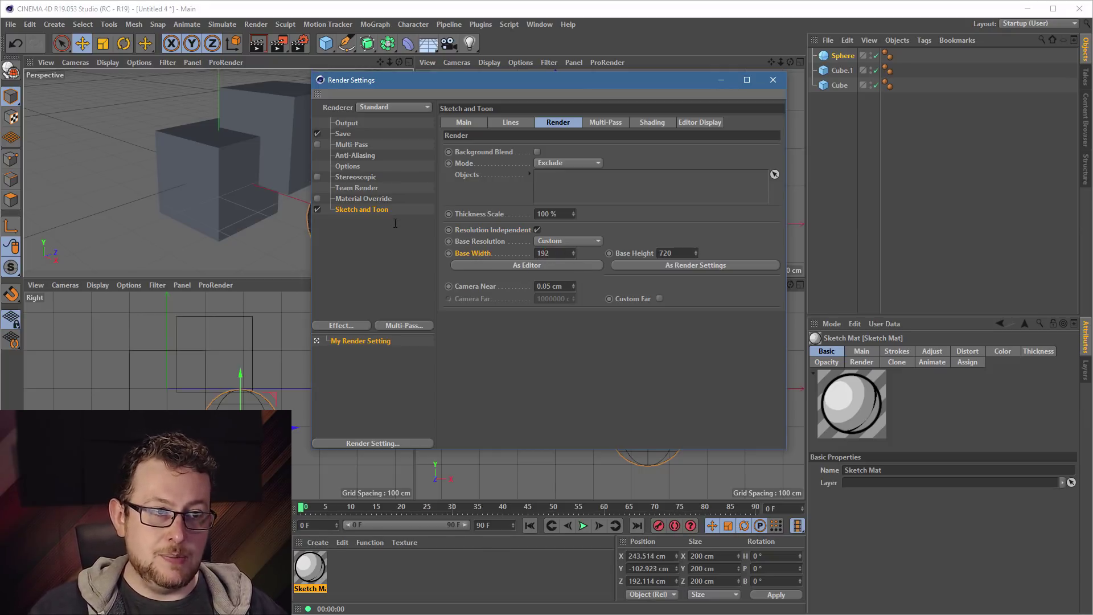
{"action": "key", "text": "Tab"}
{"action": "type", "text": "1080"}
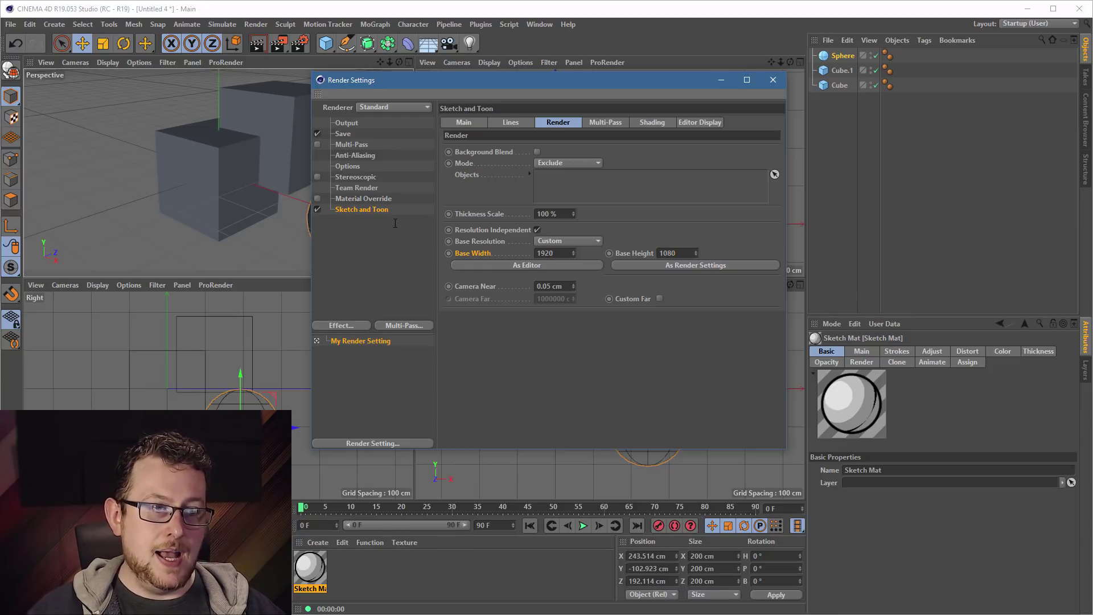
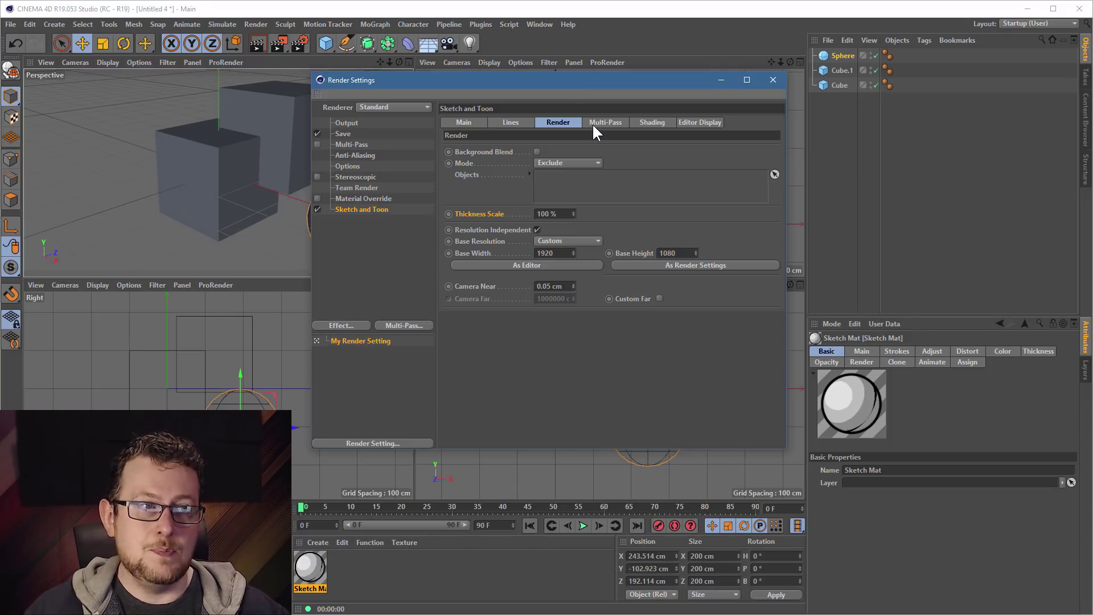
{"action": "left_click", "coordinate": [772, 81]}
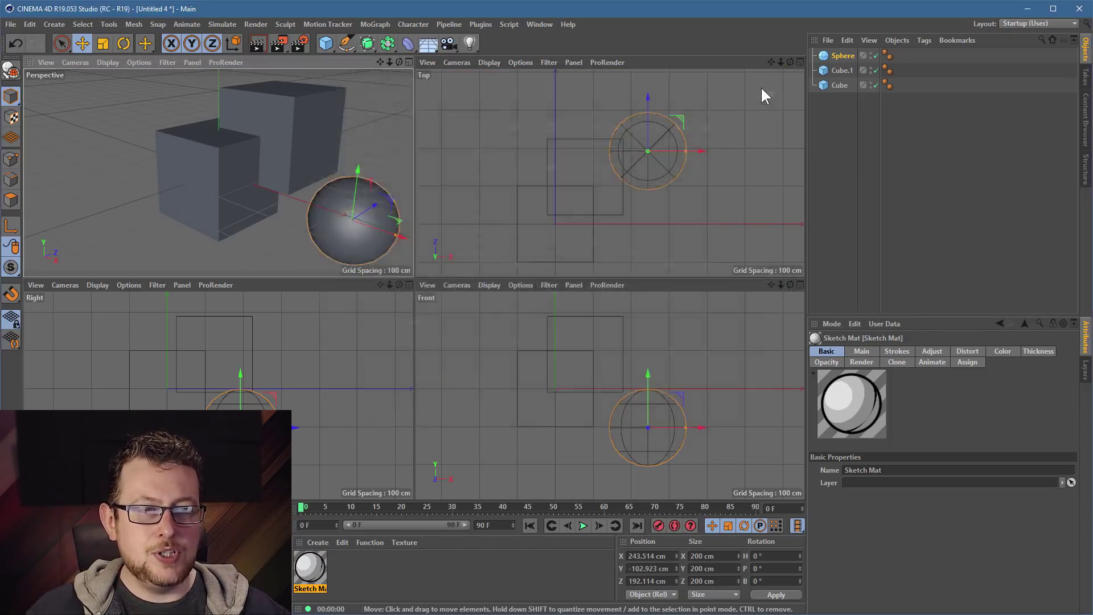
- Enable Draw in the Sketch material's Animate settings, with the perspective view enlarged to show all three objects
{"action": "double_click", "coordinate": [316, 565]}
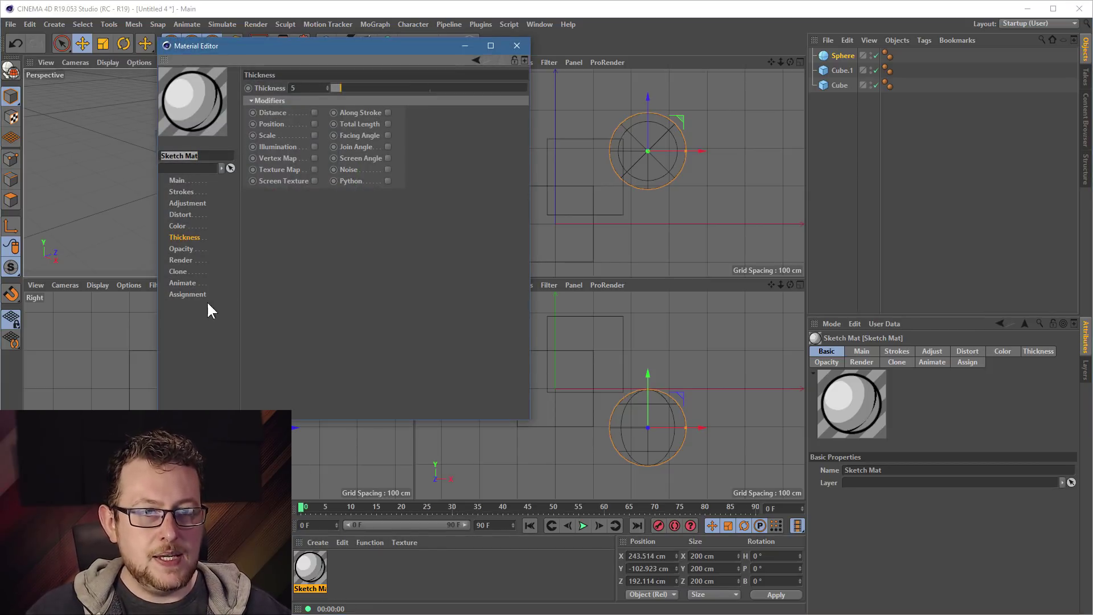
{"action": "left_click", "coordinate": [188, 282]}
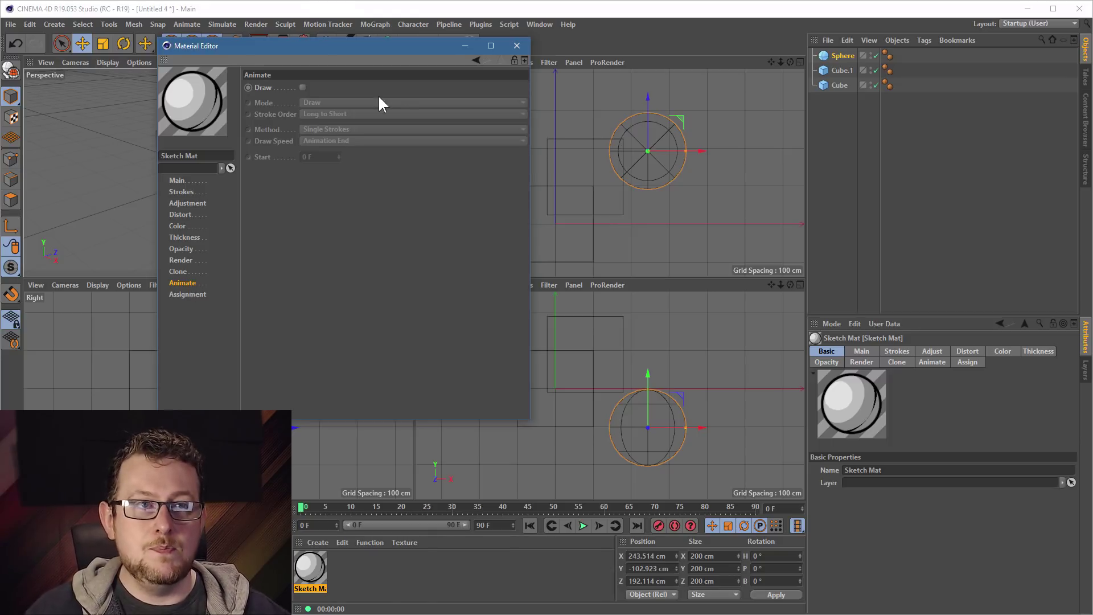
{"action": "left_click_drag", "start_coordinate": [319, 50], "coordinate": [213, 39]}
{"action": "middle_click", "coordinate": [301, 152]}
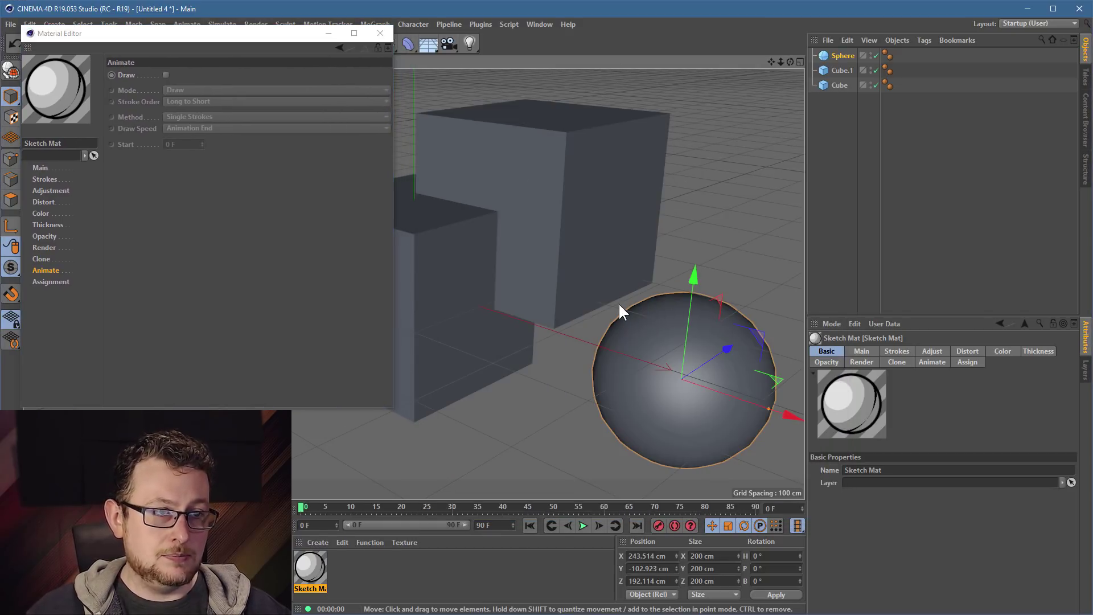
{"action": "left_click_drag", "start_coordinate": [618, 303], "coordinate": [650, 324], "text": "alt"}
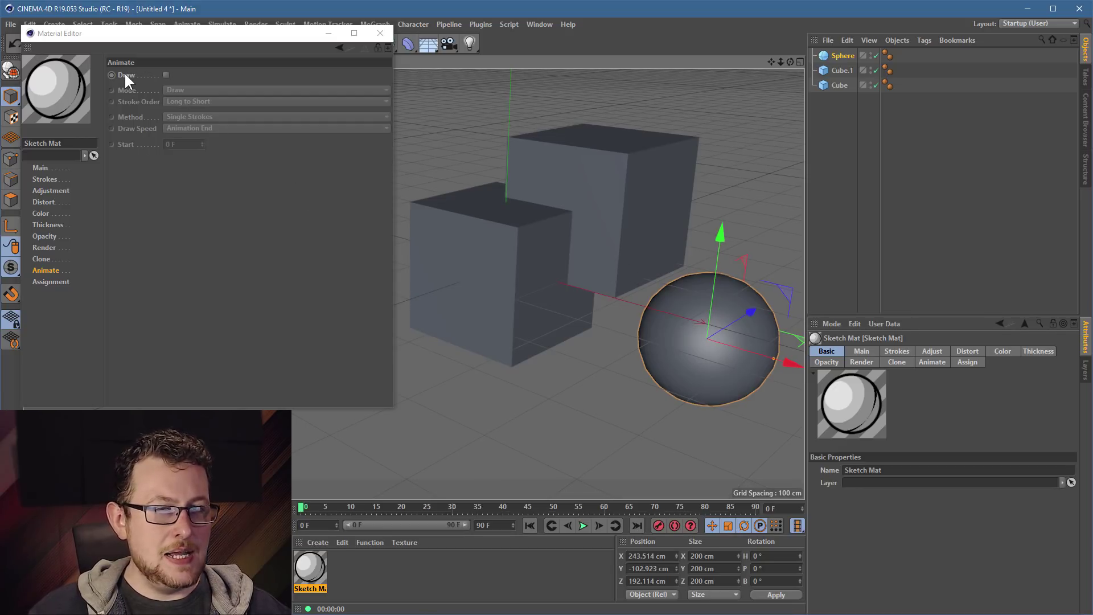
{"action": "left_click", "coordinate": [166, 74]}
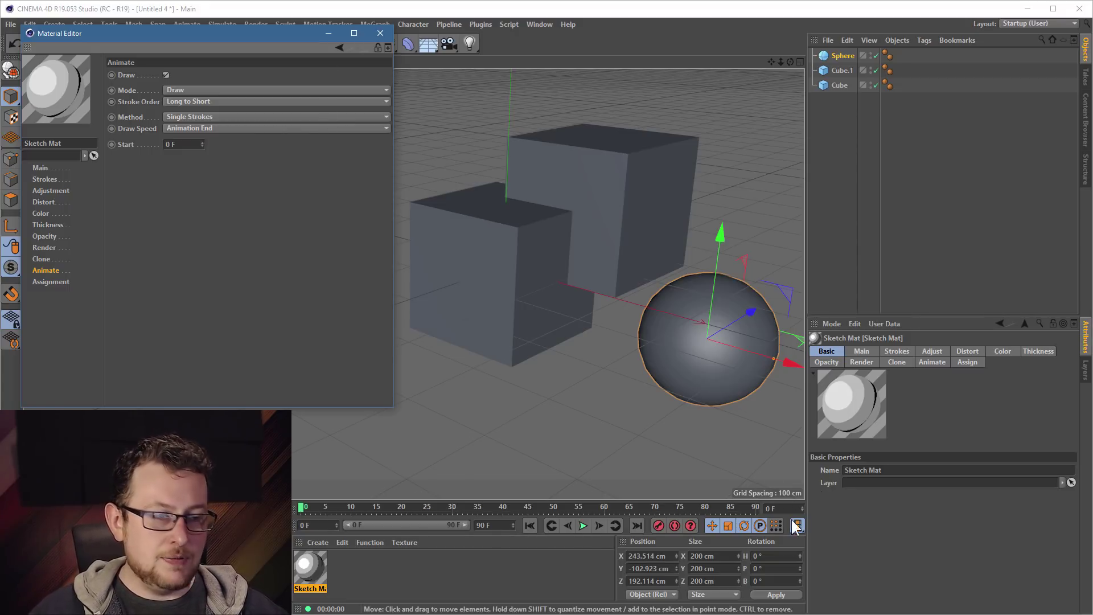
{"action": "left_click_drag", "start_coordinate": [238, 33], "coordinate": [272, 74]}
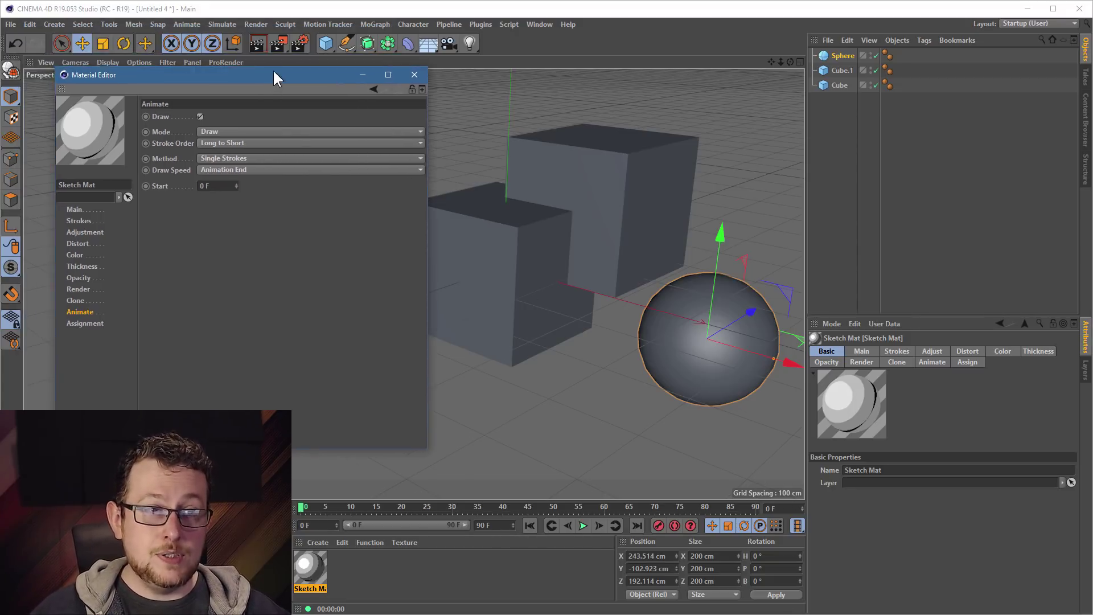
- Set the render output size to 800 x 500 pixels
{"action": "left_click", "coordinate": [297, 42]}
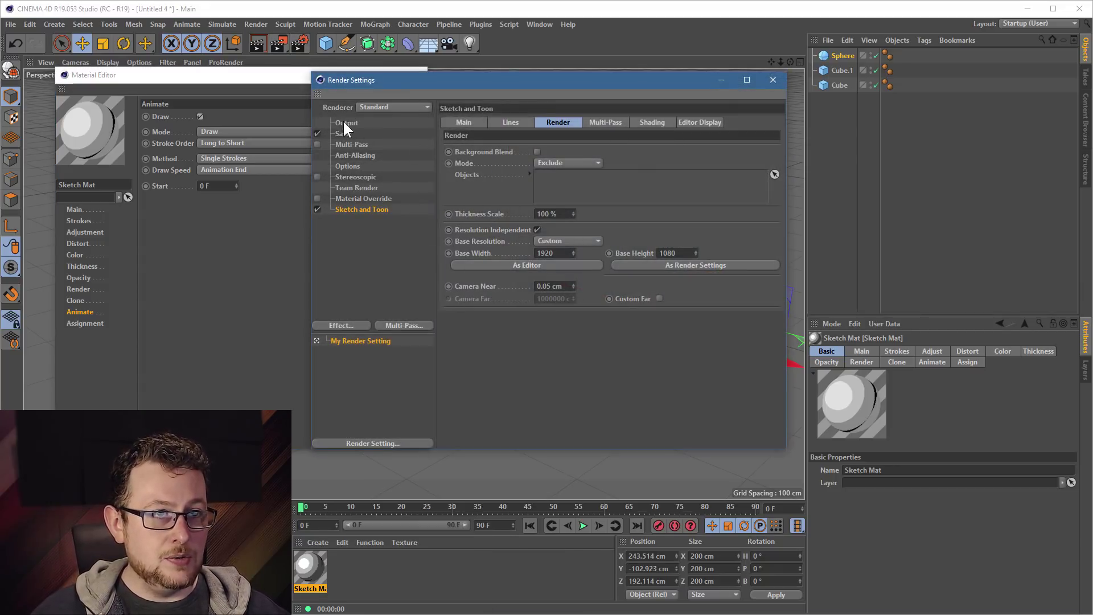
{"action": "left_click", "coordinate": [344, 121]}
{"action": "double_click", "coordinate": [532, 133]}
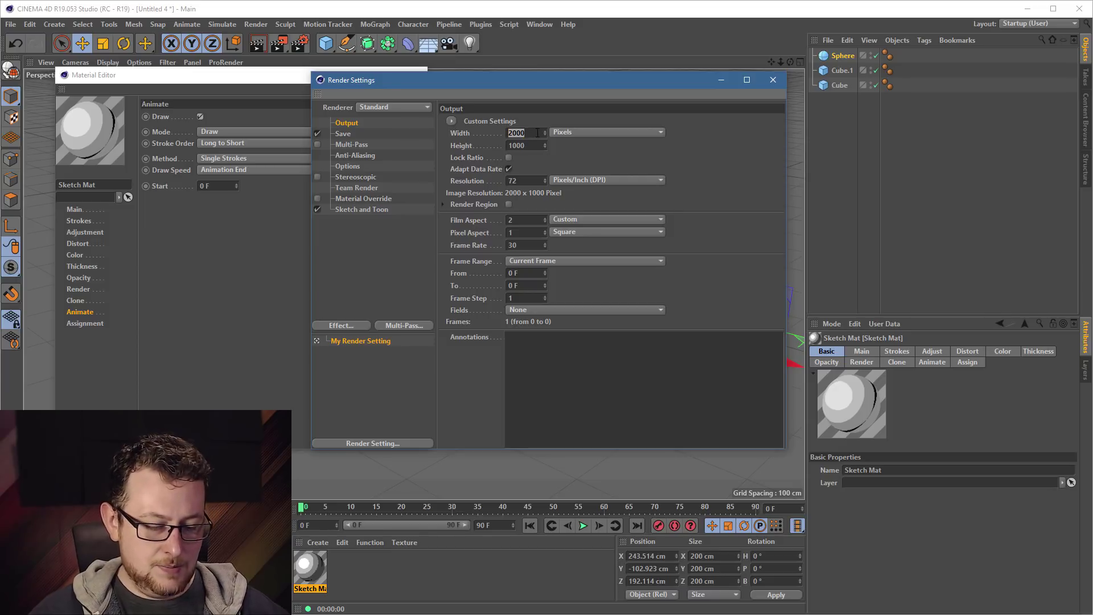
{"action": "type", "text": "800"}
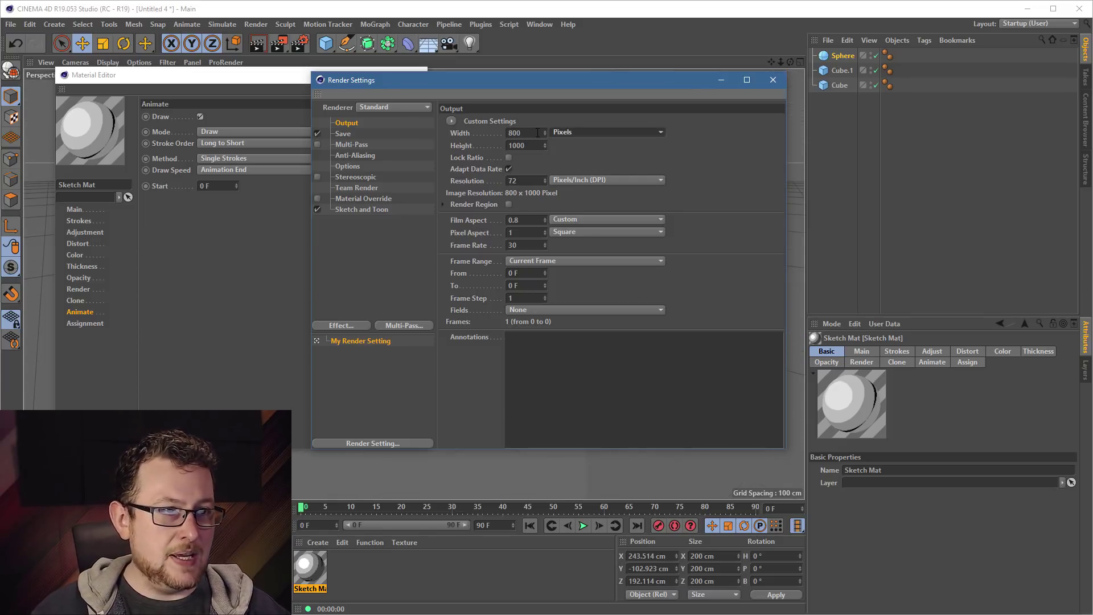
{"action": "key", "text": "Tab"}
{"action": "type", "text": "500"}
{"action": "key", "text": "Return"}
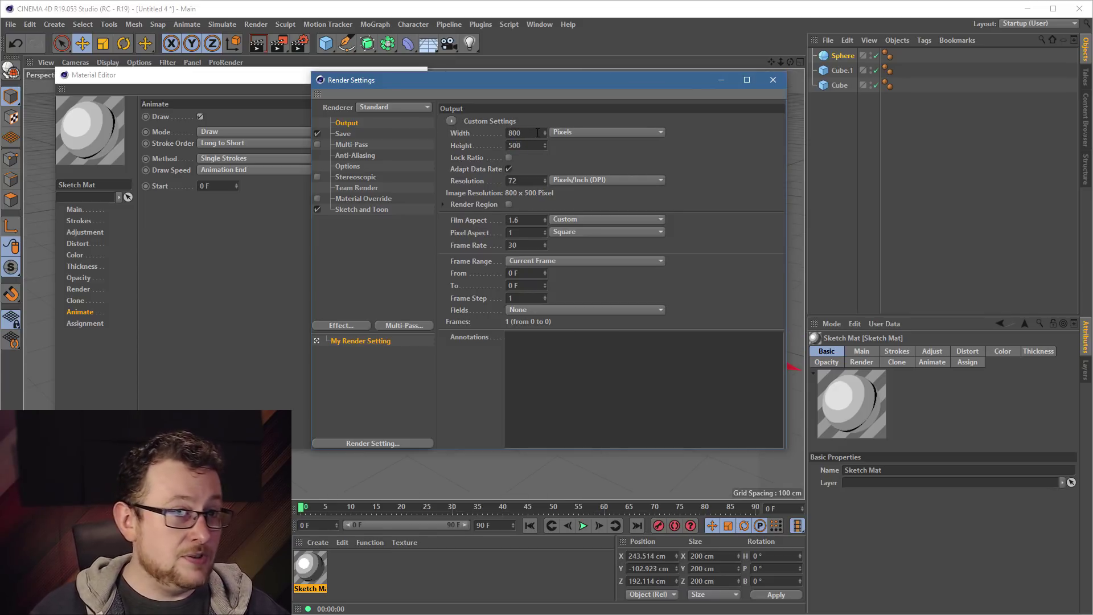
- Set the render's frame range to All Frames, disable saving, and close the render settings
{"action": "left_click", "coordinate": [533, 263]}
{"action": "left_click", "coordinate": [559, 310]}
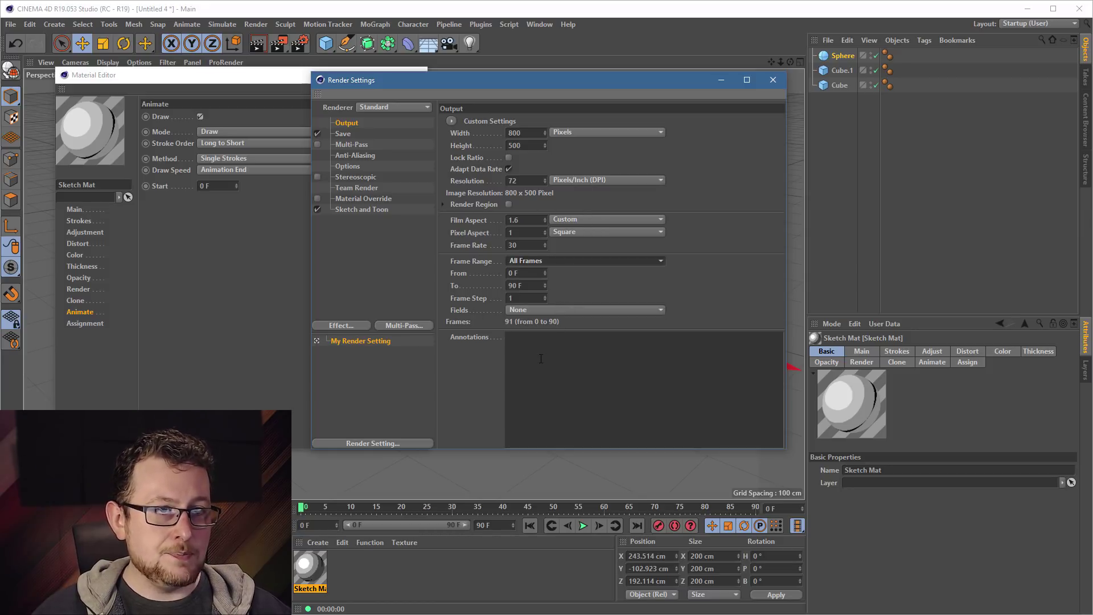
{"action": "left_click", "coordinate": [318, 133]}
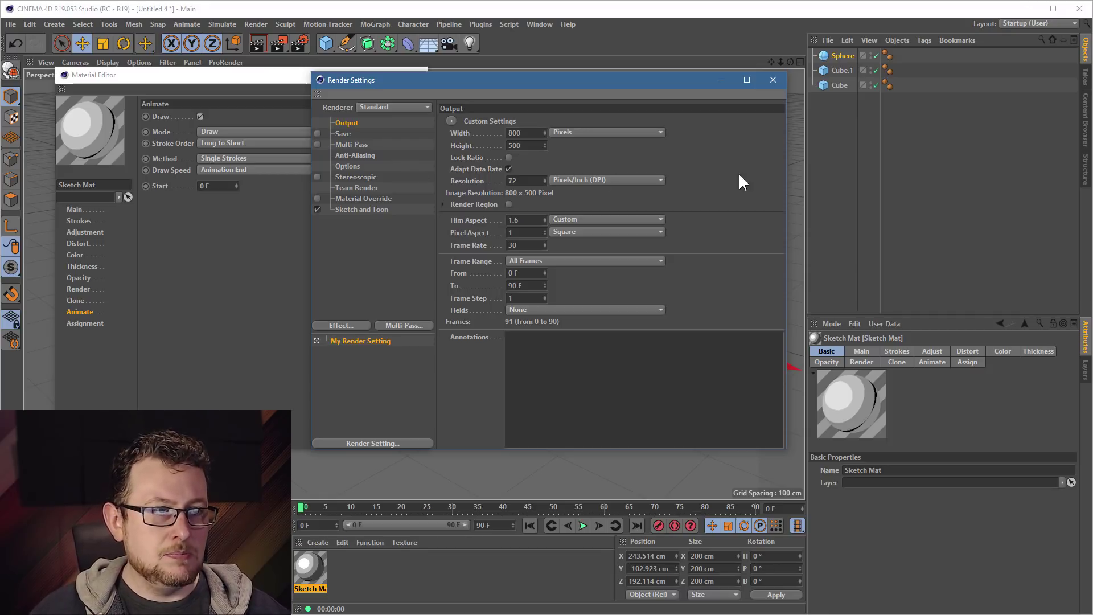
{"action": "left_click", "coordinate": [773, 81]}
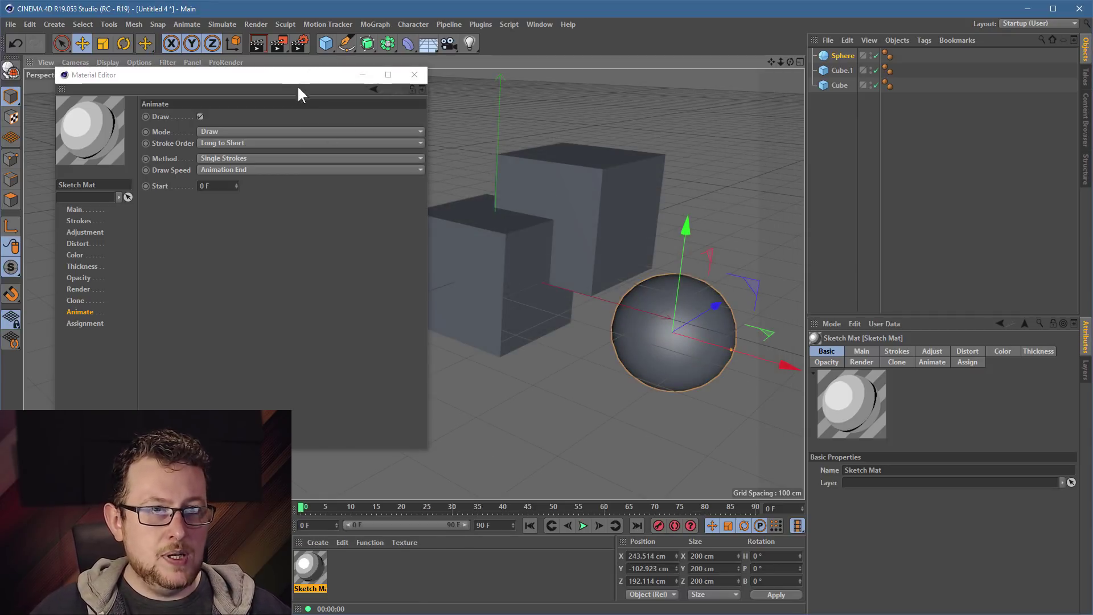
- Render the animation to the Picture Viewer, continuing without saving
{"action": "left_click", "coordinate": [282, 43]}
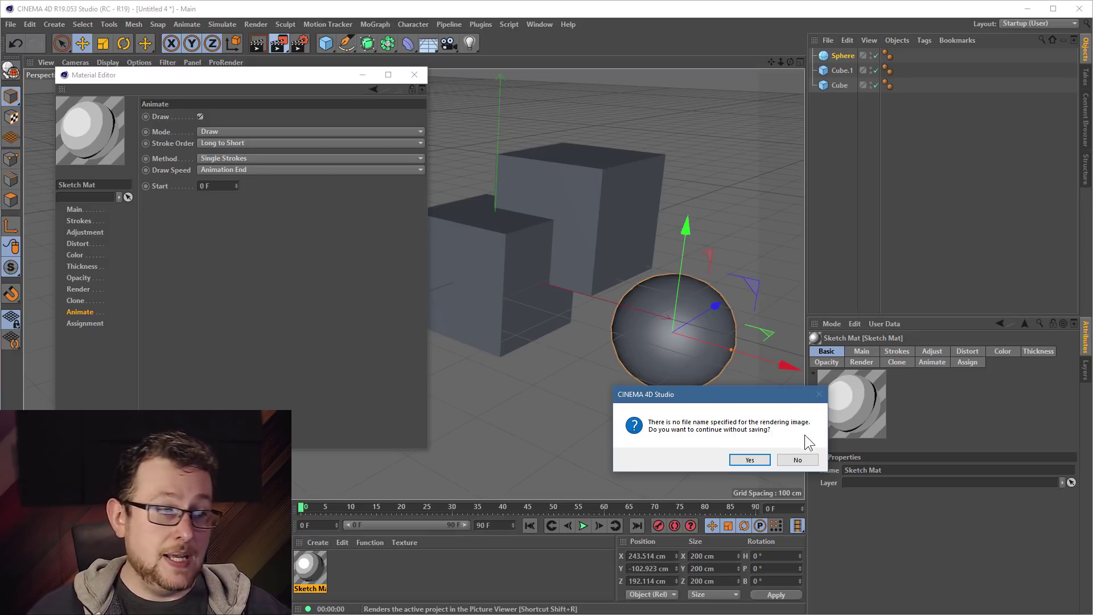
{"action": "left_click", "coordinate": [763, 463]}
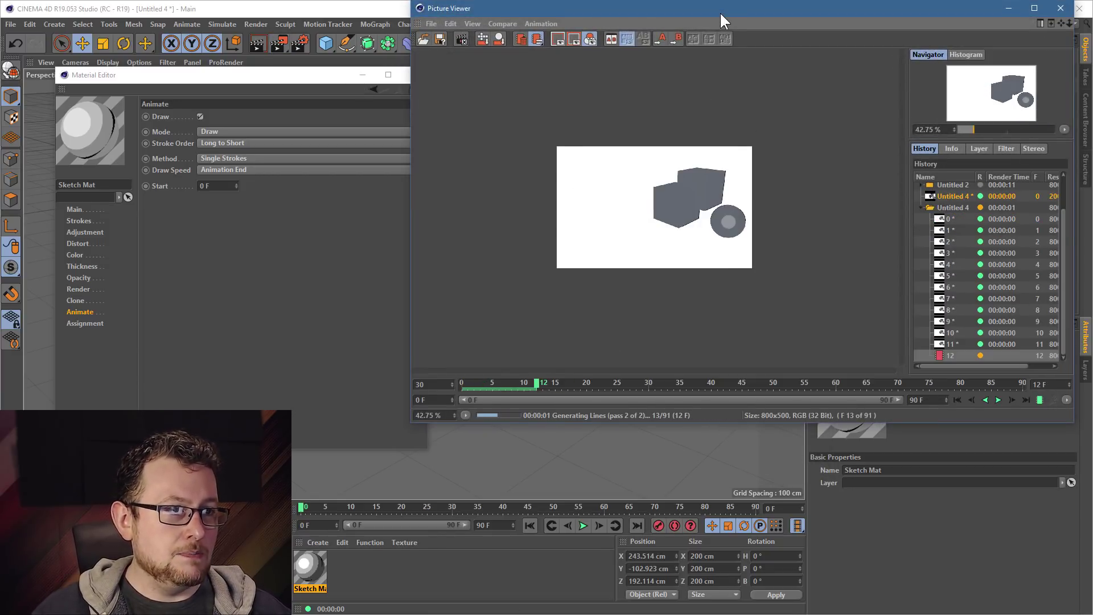
- Disable Resolution Independent in the render settings' Sketch and Toon effect
{"action": "left_click_drag", "start_coordinate": [719, 11], "coordinate": [674, 72]}
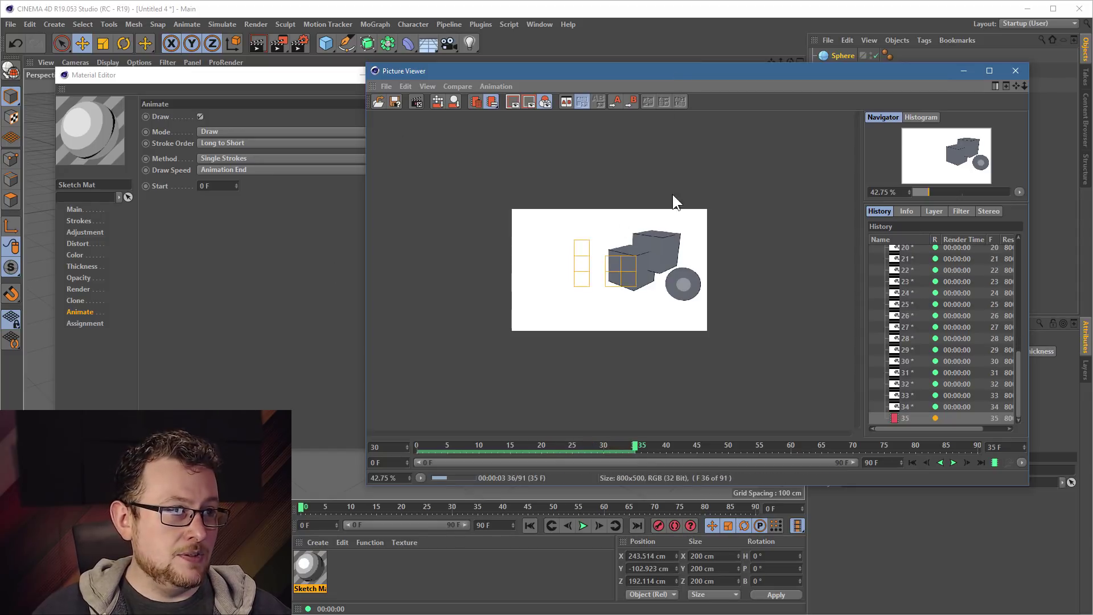
{"action": "left_click", "coordinate": [302, 43]}
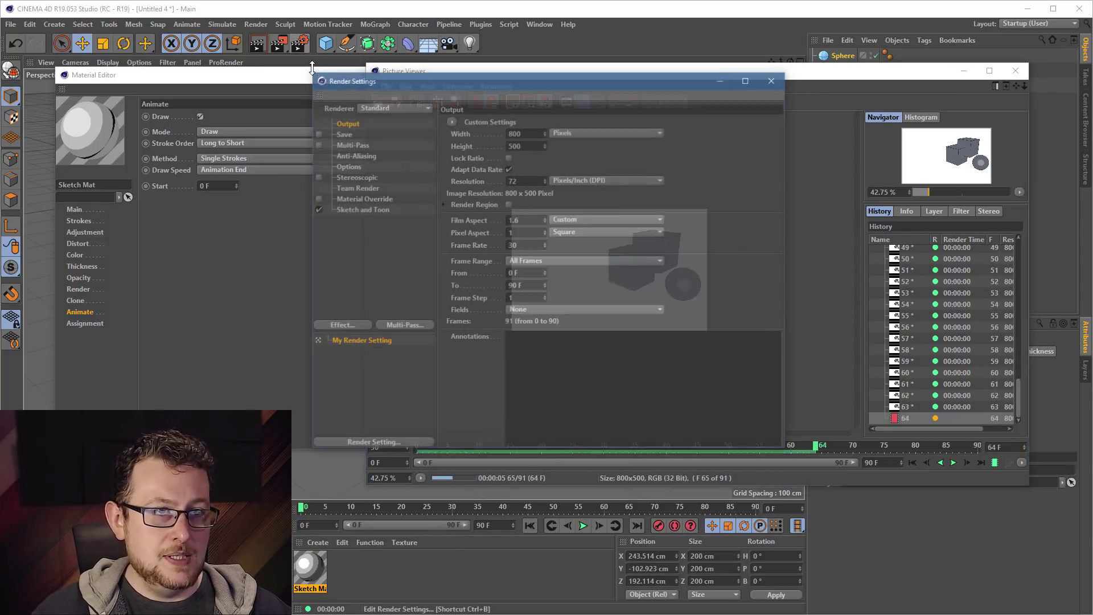
{"action": "left_click", "coordinate": [354, 209]}
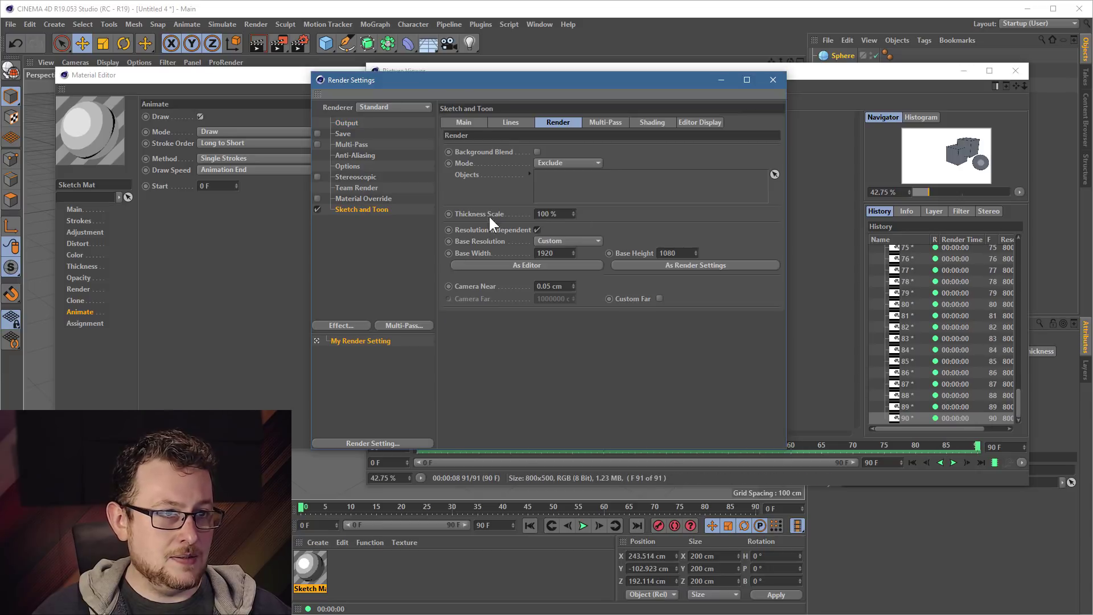
{"action": "left_click", "coordinate": [537, 229]}
- Set the Sketch material's line thickness to 3, and close the material and render settings
{"action": "double_click", "coordinate": [317, 561]}
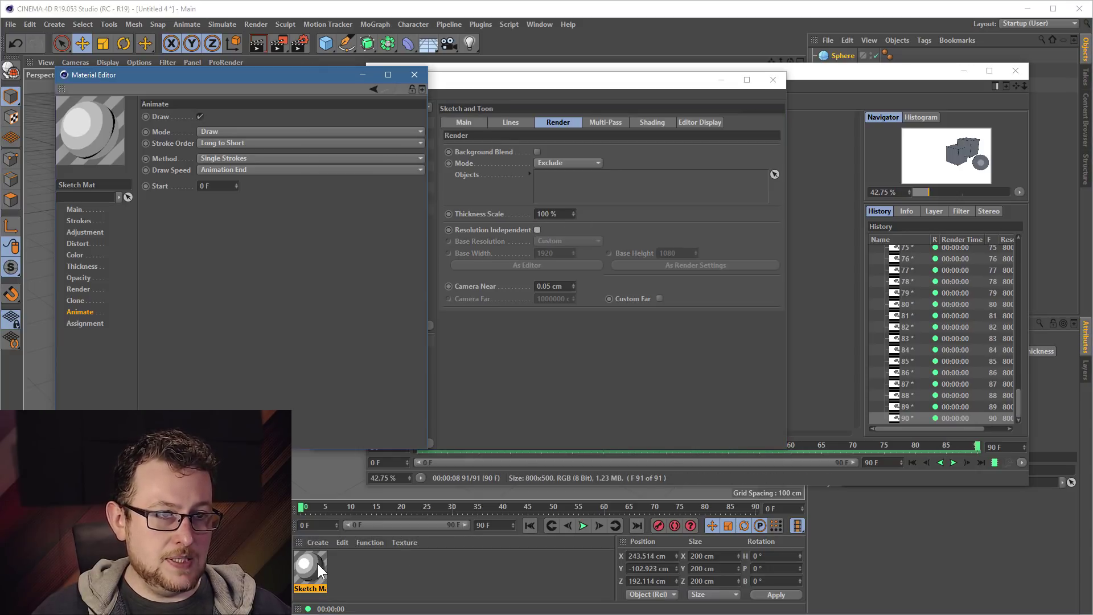
{"action": "left_click", "coordinate": [88, 267]}
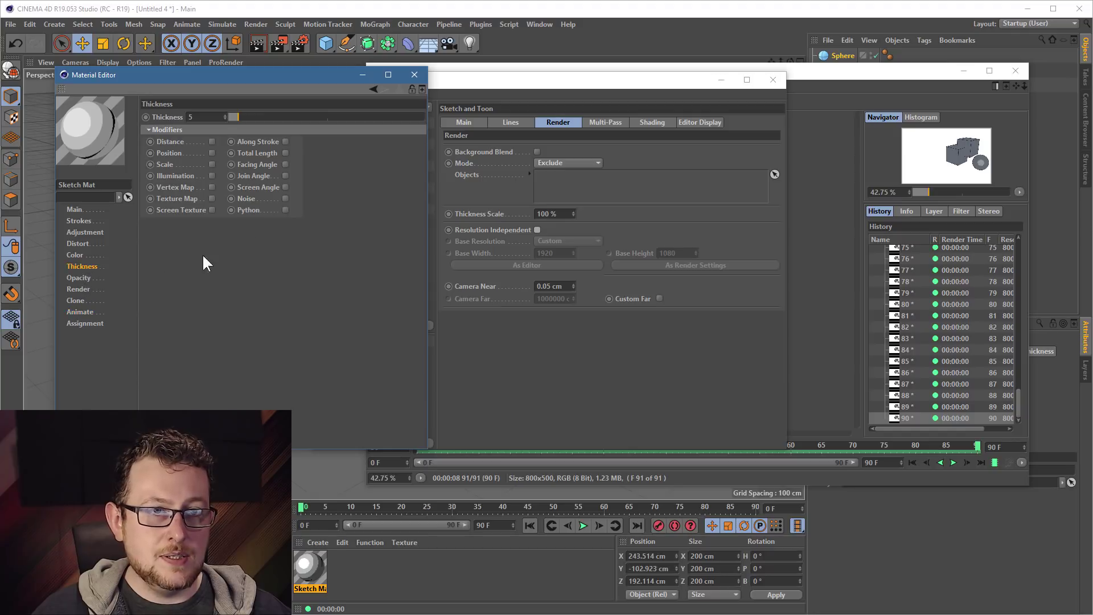
{"action": "type", "text": "3"}
{"action": "key", "text": "Return"}
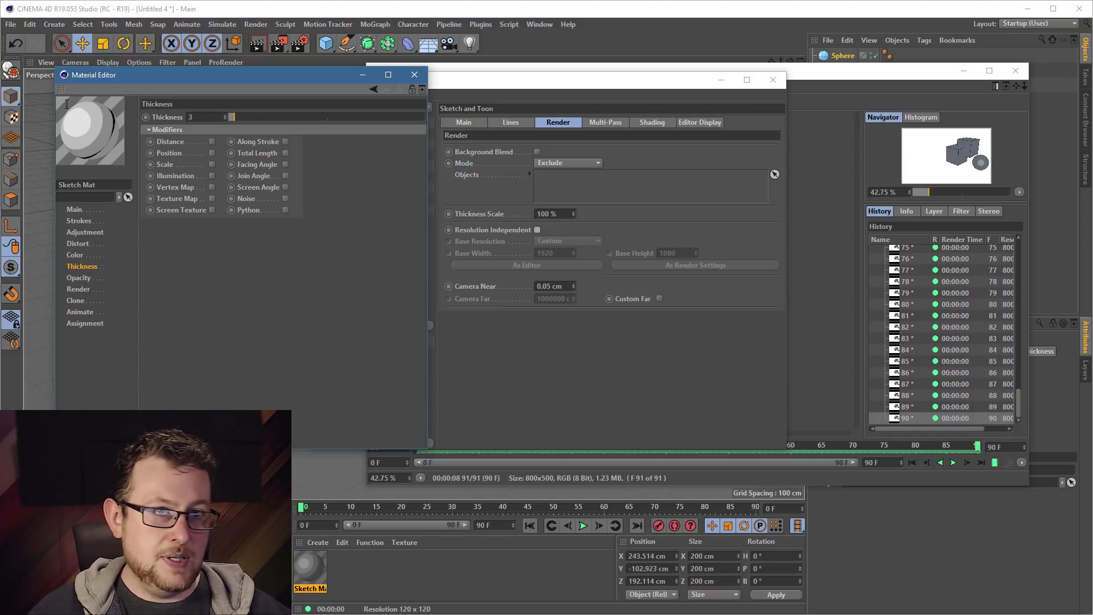
{"action": "left_click", "coordinate": [414, 75]}
{"action": "left_click", "coordinate": [772, 79]}
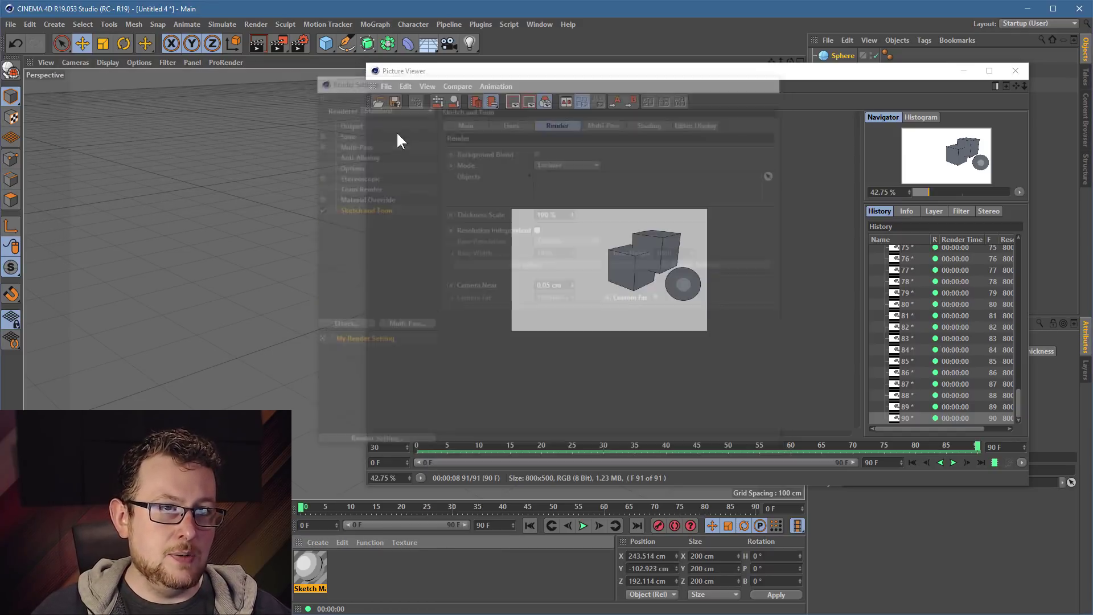
- Render the animation to the Picture Viewer without saving, and view it at 100% zoom
{"action": "left_click", "coordinate": [279, 43]}
{"action": "left_click", "coordinate": [746, 458]}
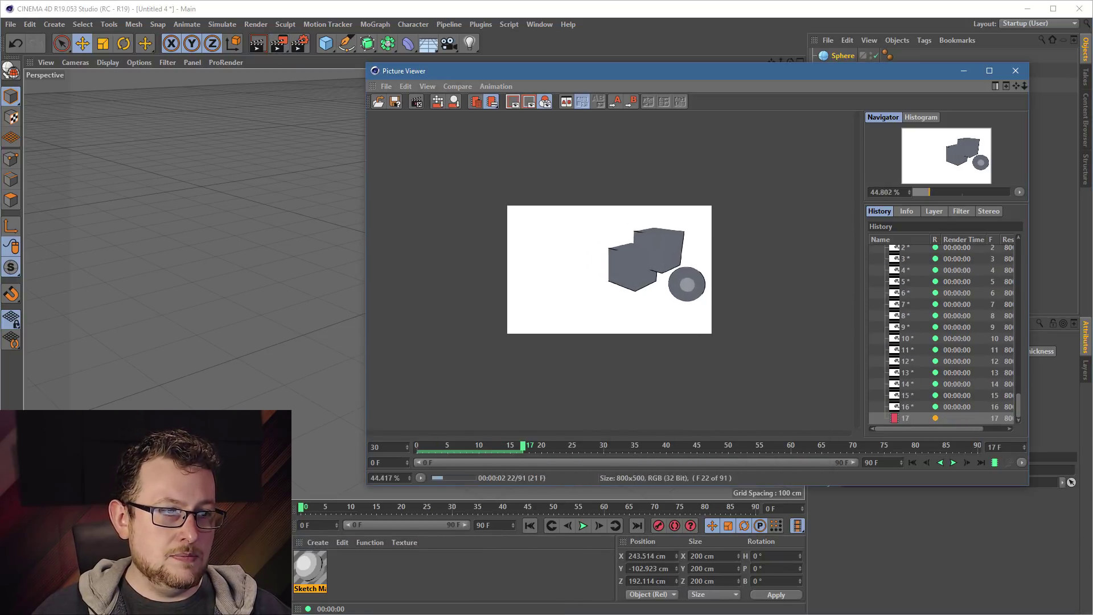
{"action": "scroll", "coordinate": [647, 261], "scroll_direction": "up", "scroll_amount": 5}
{"action": "double_click", "coordinate": [386, 477]}
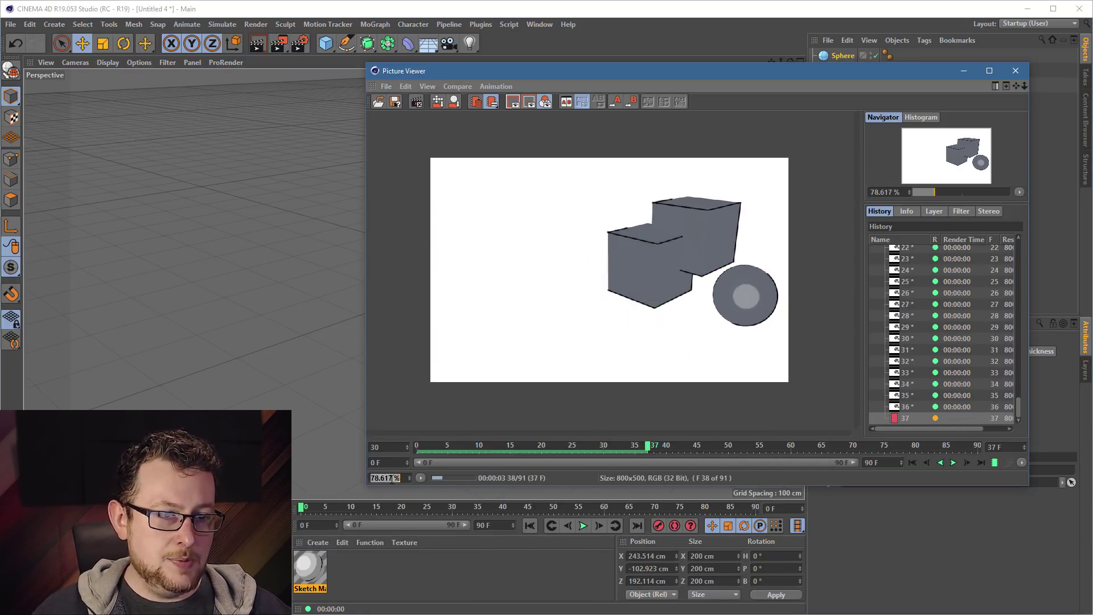
{"action": "type", "text": "100"}
{"action": "key", "text": "Return"}
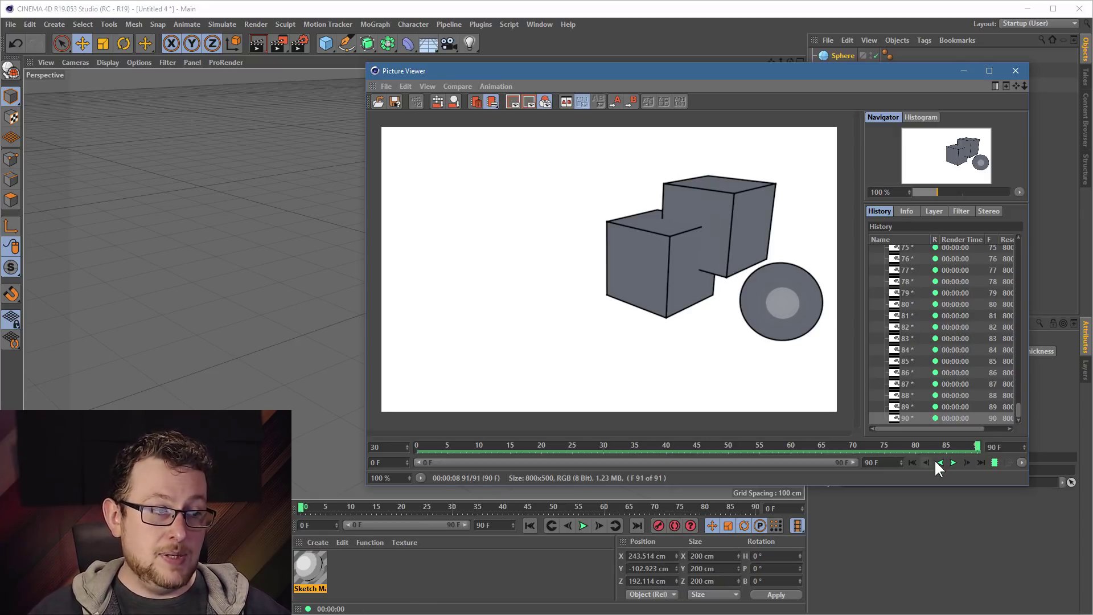
- Play back the rendered stroke animation, and close the Picture Viewer
{"action": "left_click", "coordinate": [954, 463]}
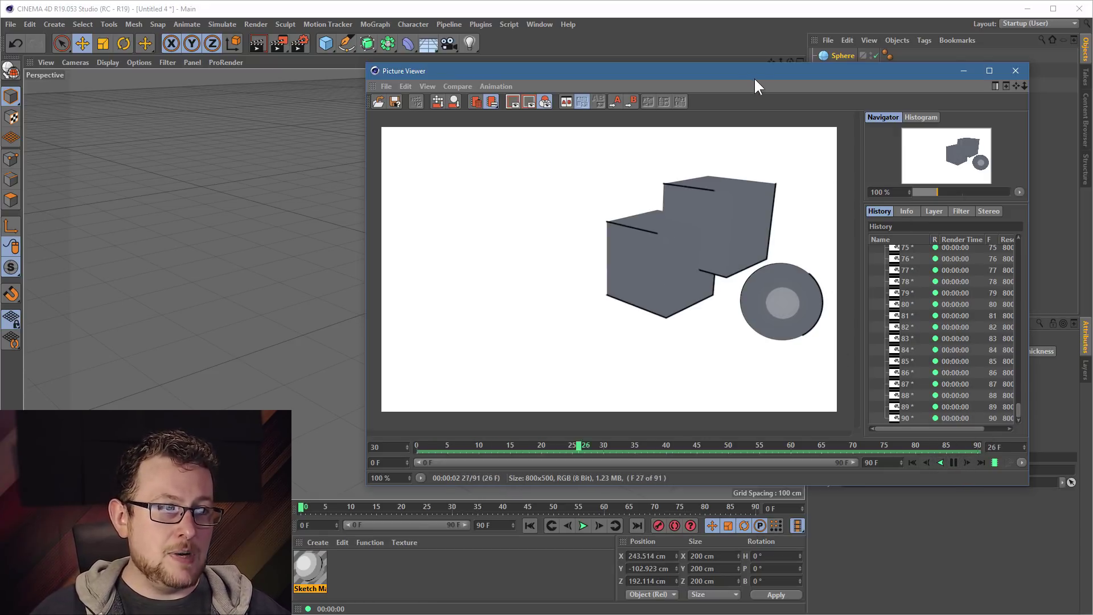
{"action": "left_click_drag", "start_coordinate": [738, 73], "coordinate": [673, 39]}
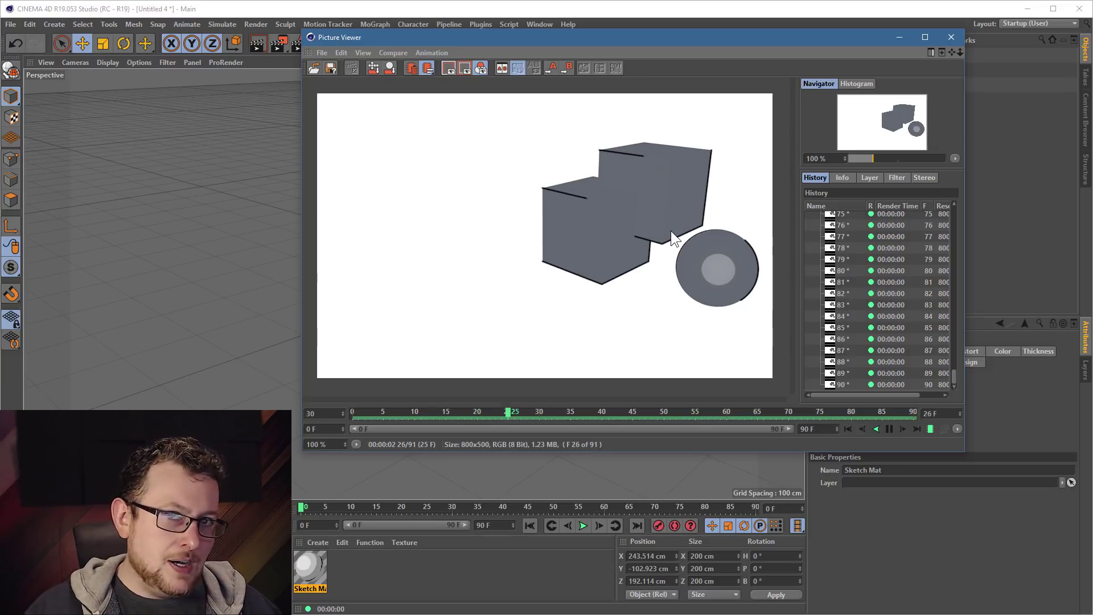
{"action": "left_click", "coordinate": [950, 38]}
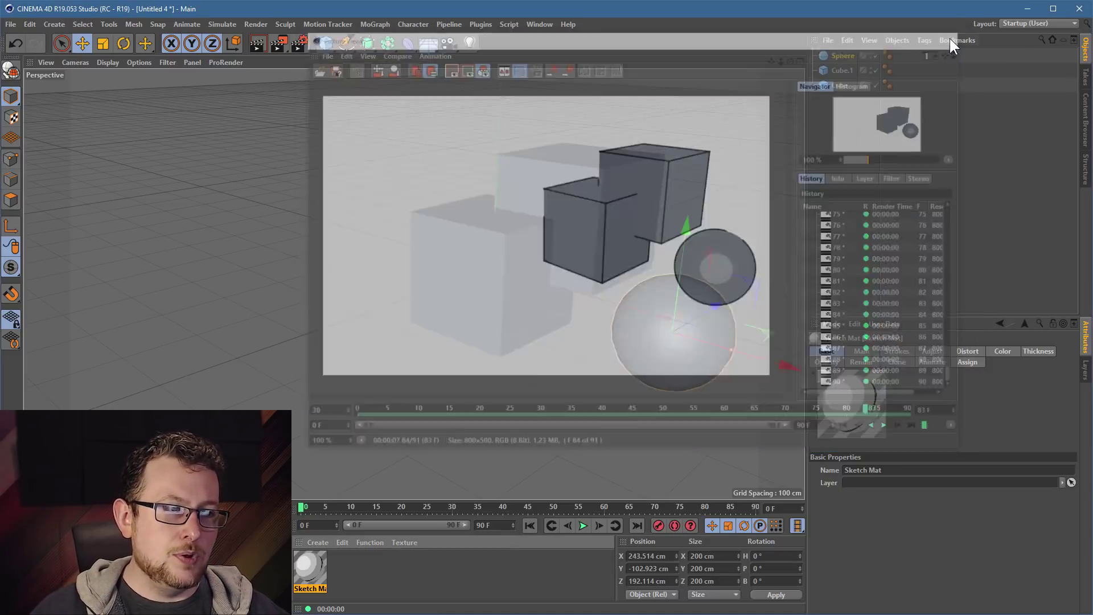
- Change the Draw Speed in the Sketch material's Animate settings to Completion
{"action": "double_click", "coordinate": [312, 563]}
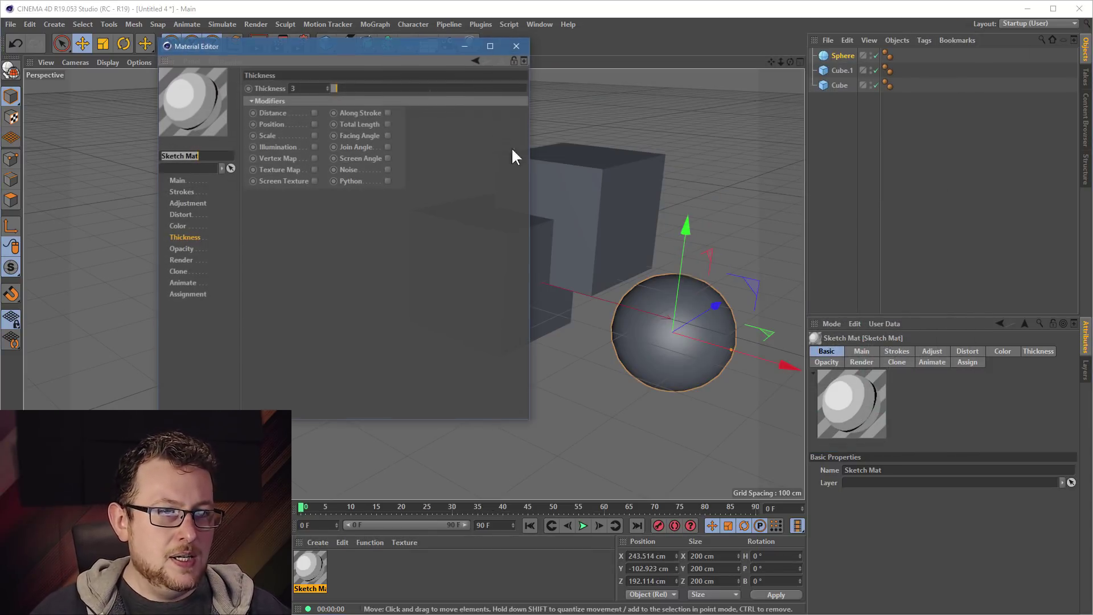
{"action": "left_click_drag", "start_coordinate": [322, 41], "coordinate": [609, 78]}
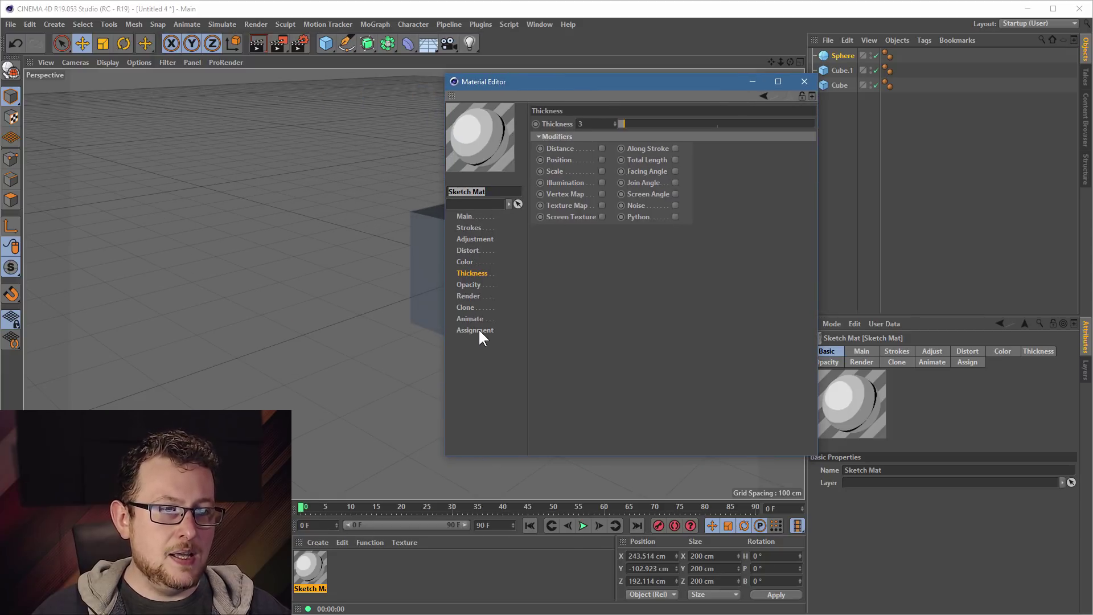
{"action": "left_click", "coordinate": [472, 318]}
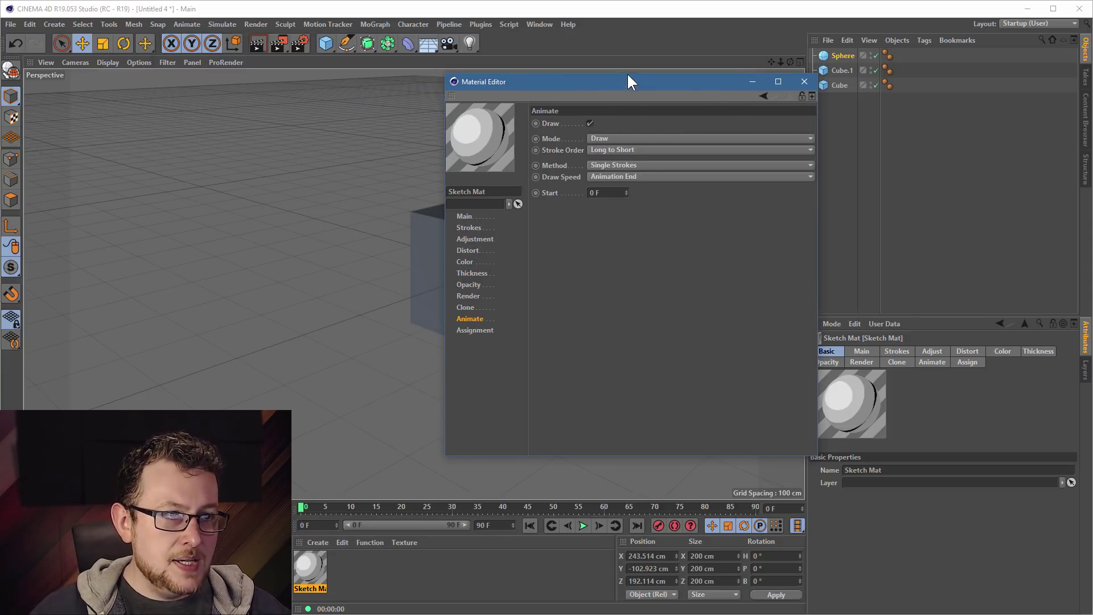
{"action": "left_click_drag", "start_coordinate": [630, 81], "coordinate": [607, 74]}
{"action": "left_click", "coordinate": [545, 170]}
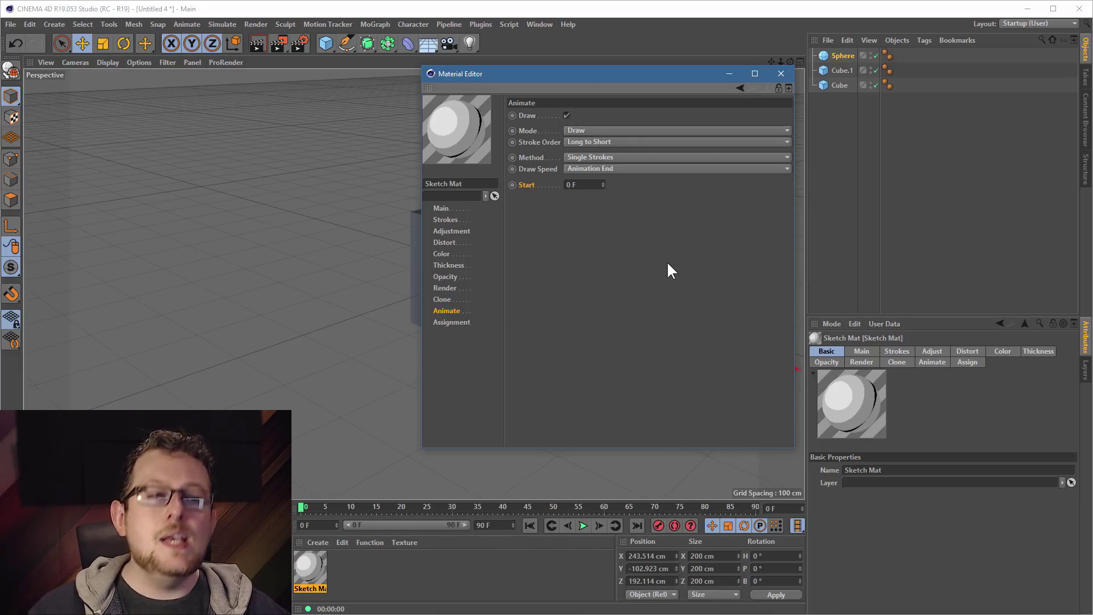
{"action": "left_click", "coordinate": [612, 169]}
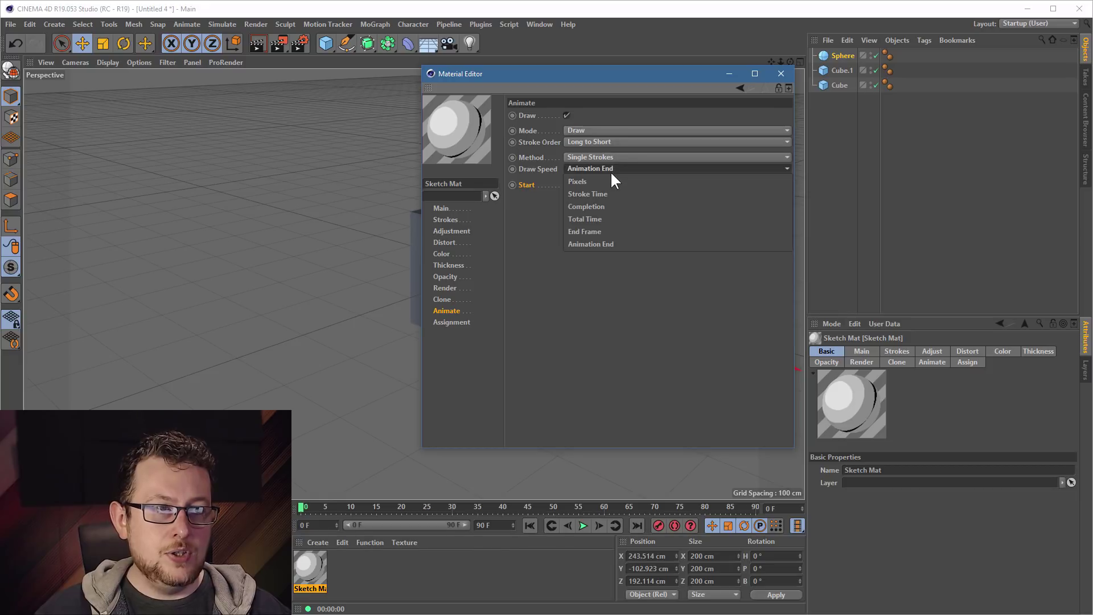
{"action": "left_click", "coordinate": [623, 210]}
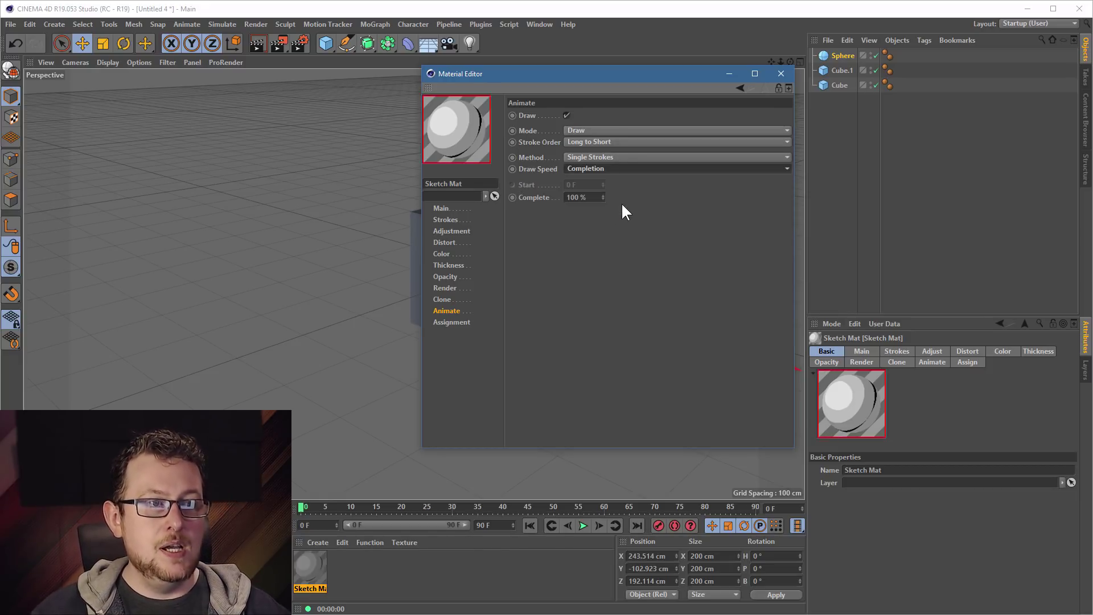
- Keyframe the Sketch material's Complete value at 0% on frame 10
{"action": "left_click", "coordinate": [537, 197]}
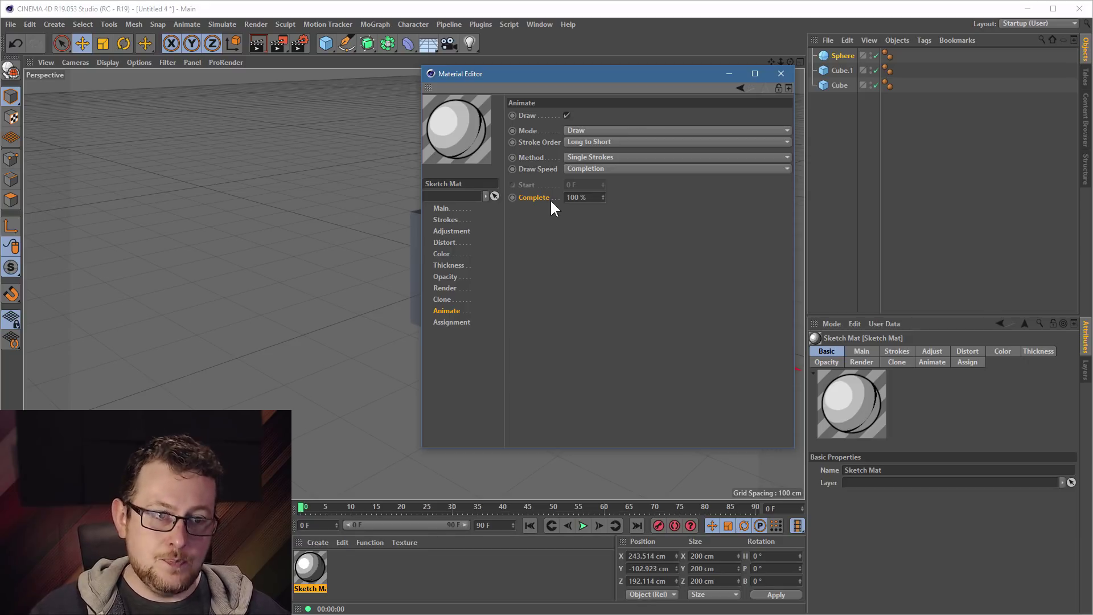
{"action": "left_click_drag", "start_coordinate": [584, 79], "coordinate": [397, 75]}
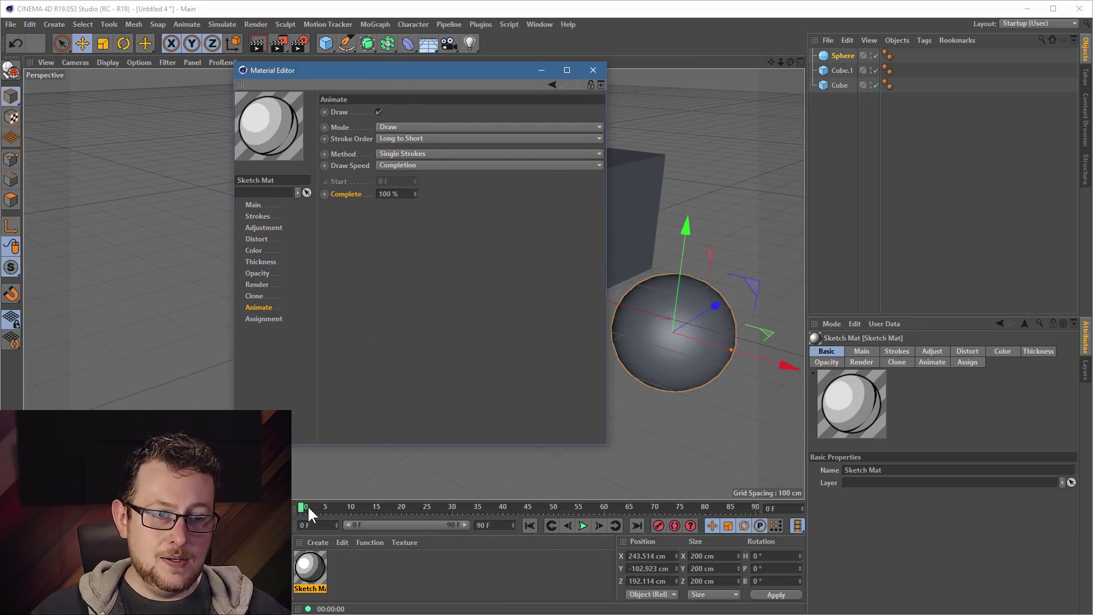
{"action": "left_click_drag", "start_coordinate": [308, 504], "coordinate": [351, 511]}
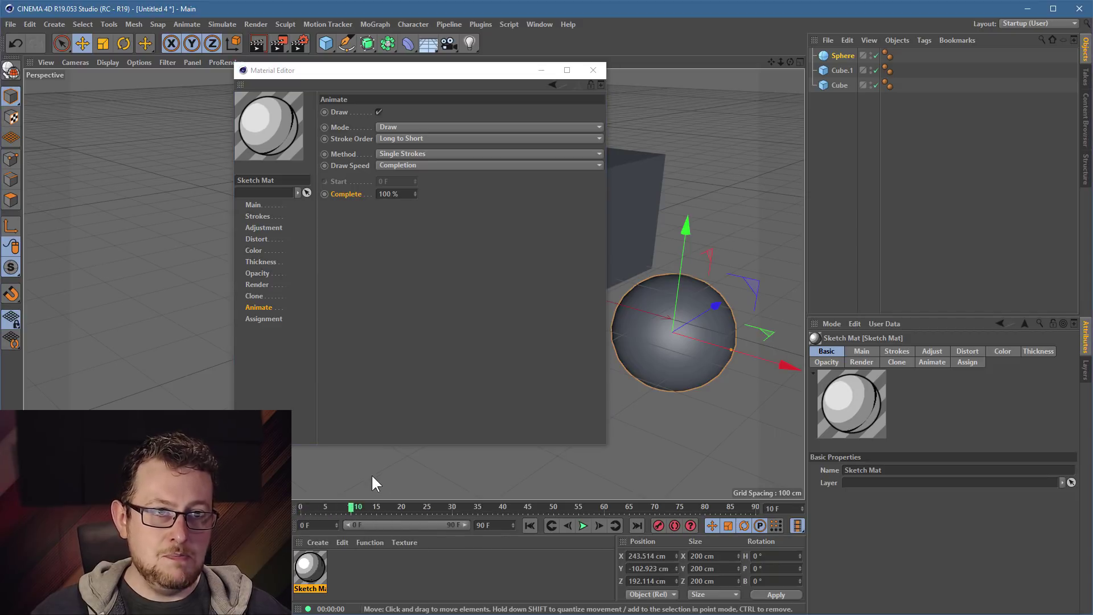
{"action": "left_click", "coordinate": [397, 193]}
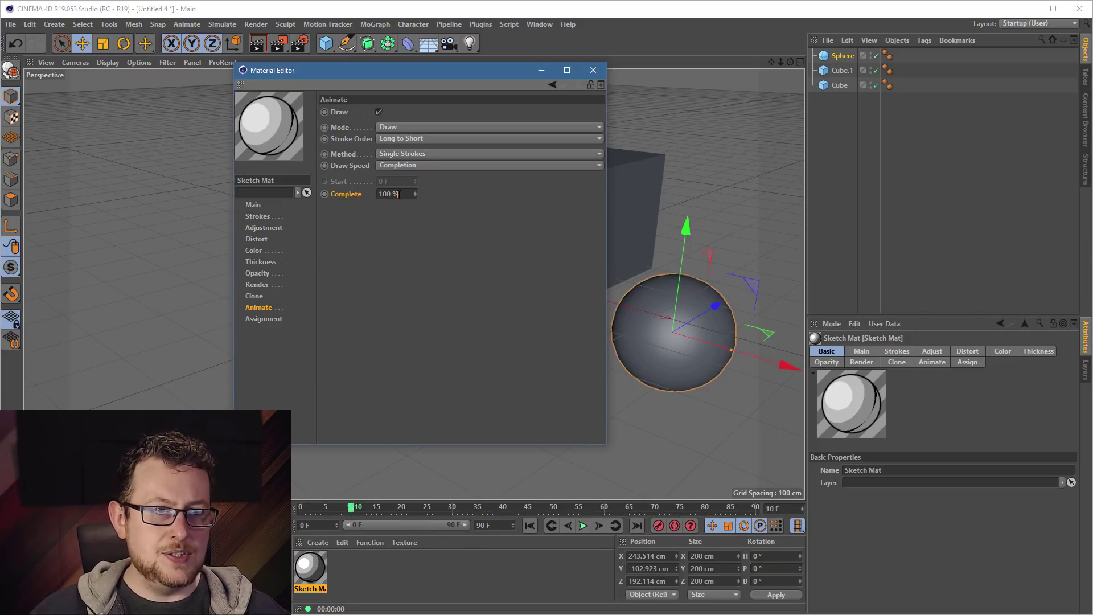
{"action": "double_click", "coordinate": [396, 193]}
{"action": "type", "text": "0"}
{"action": "key", "text": "Return"}
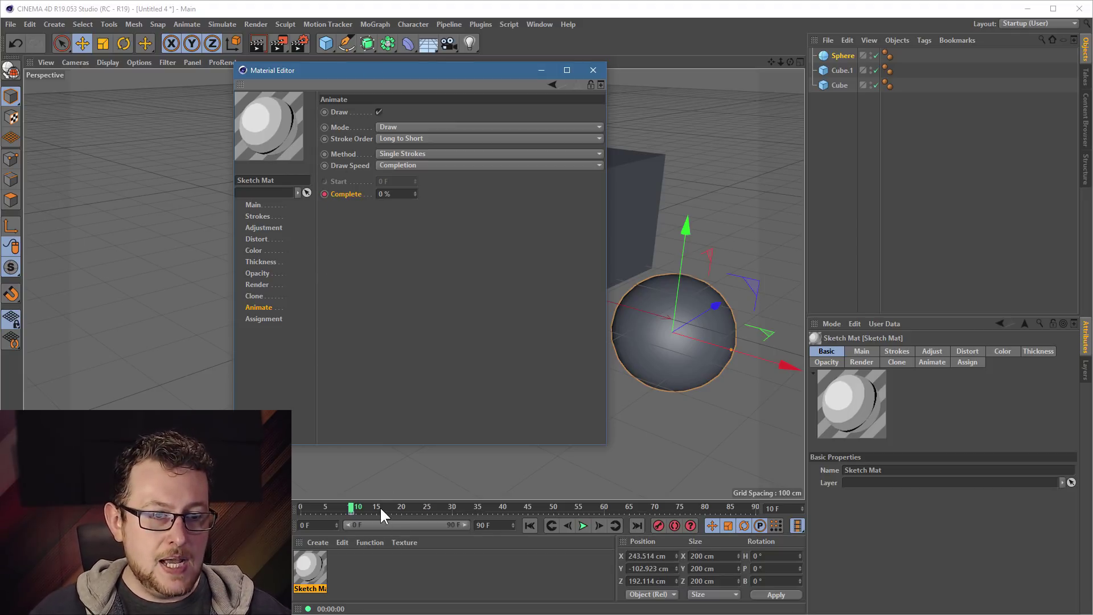
- Keyframe the Sketch material's Complete value at 100% on frame 40
{"action": "left_click_drag", "start_coordinate": [386, 507], "coordinate": [503, 508]}
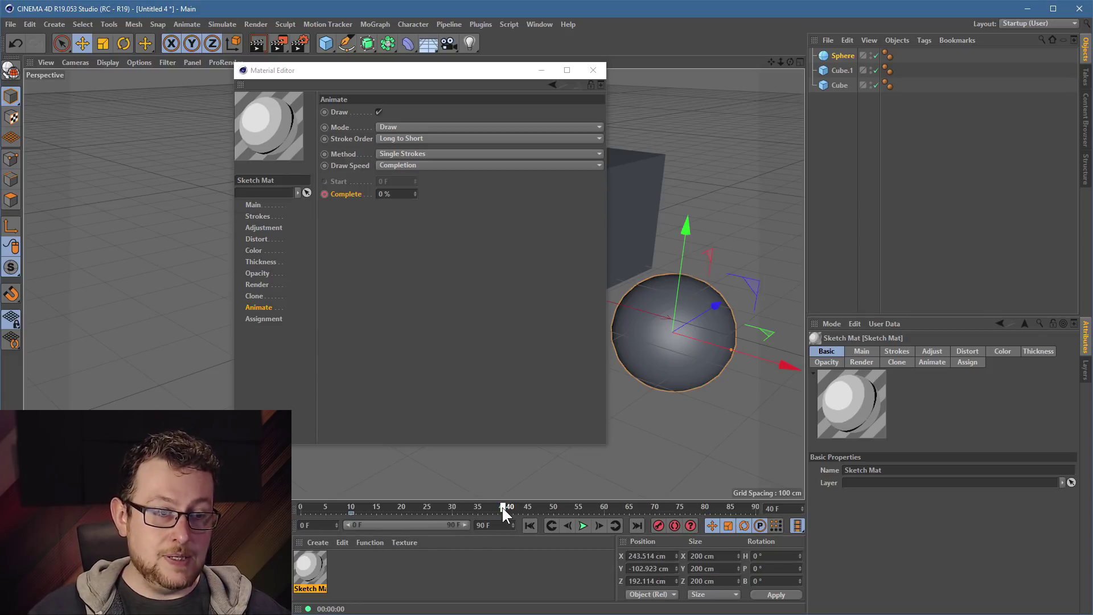
{"action": "left_click", "coordinate": [386, 194]}
{"action": "type", "text": "100"}
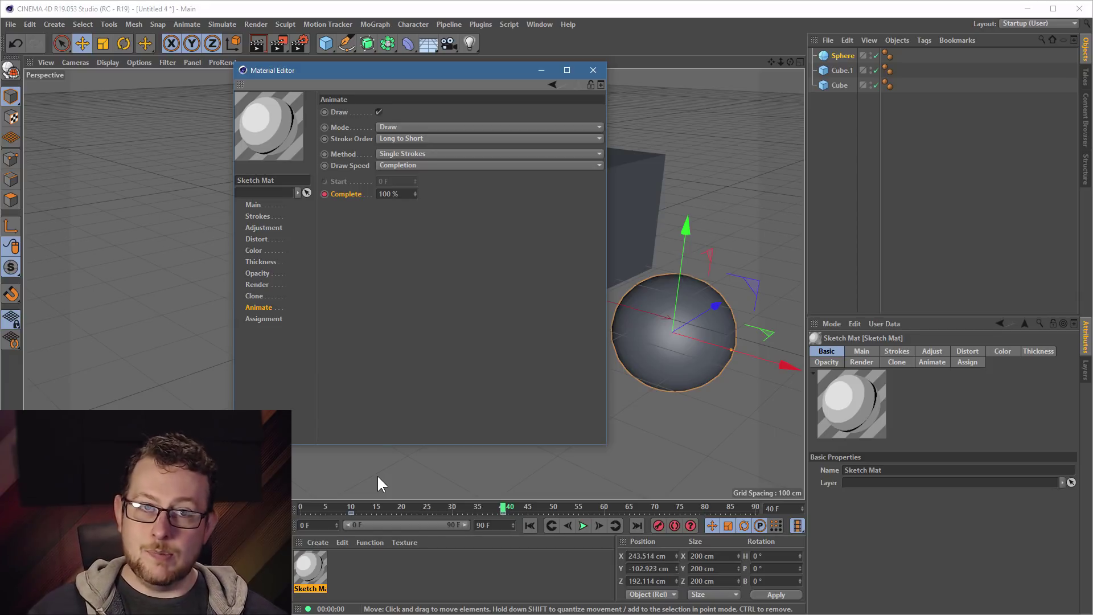
- Render the keyframed stroke animation to the Picture Viewer, continuing without saving, and adjust its playback options
{"action": "left_click", "coordinate": [278, 42]}
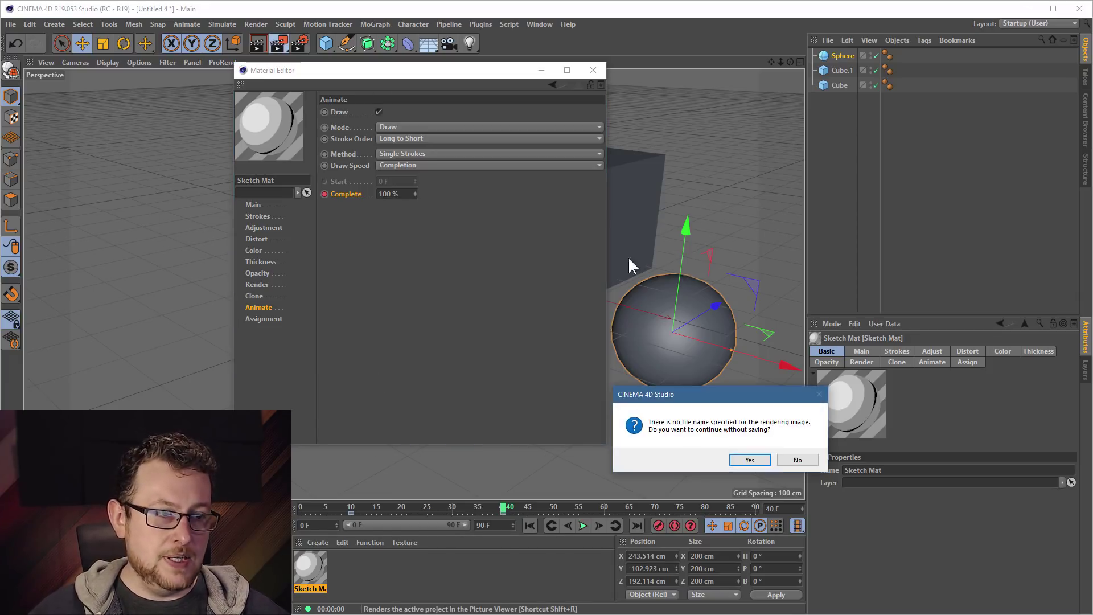
{"action": "left_click", "coordinate": [750, 460]}
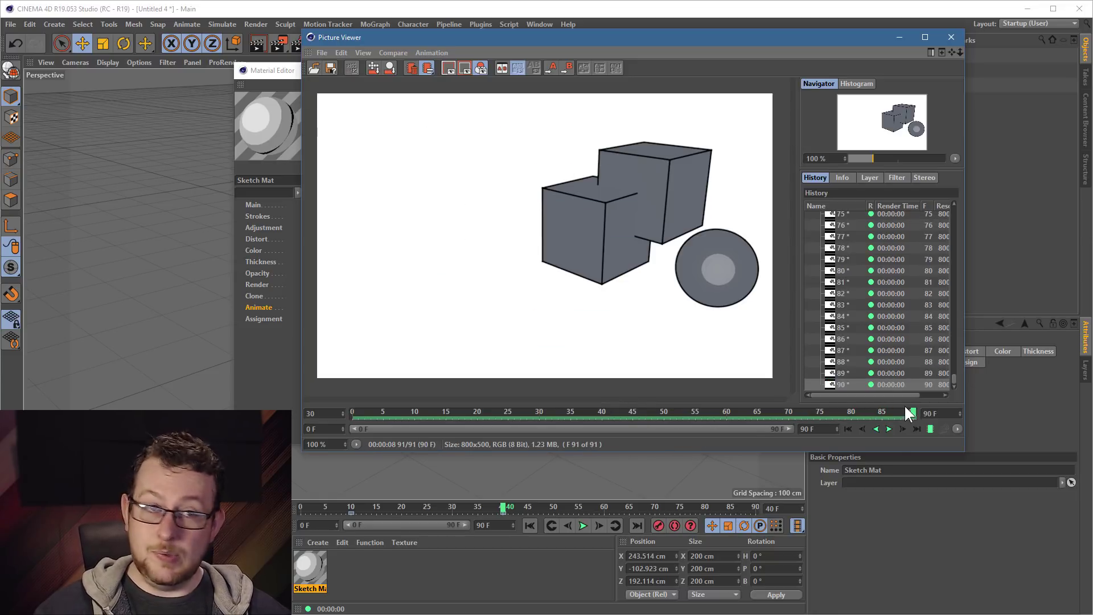
{"action": "left_click", "coordinate": [957, 428]}
{"action": "left_click", "coordinate": [985, 549]}
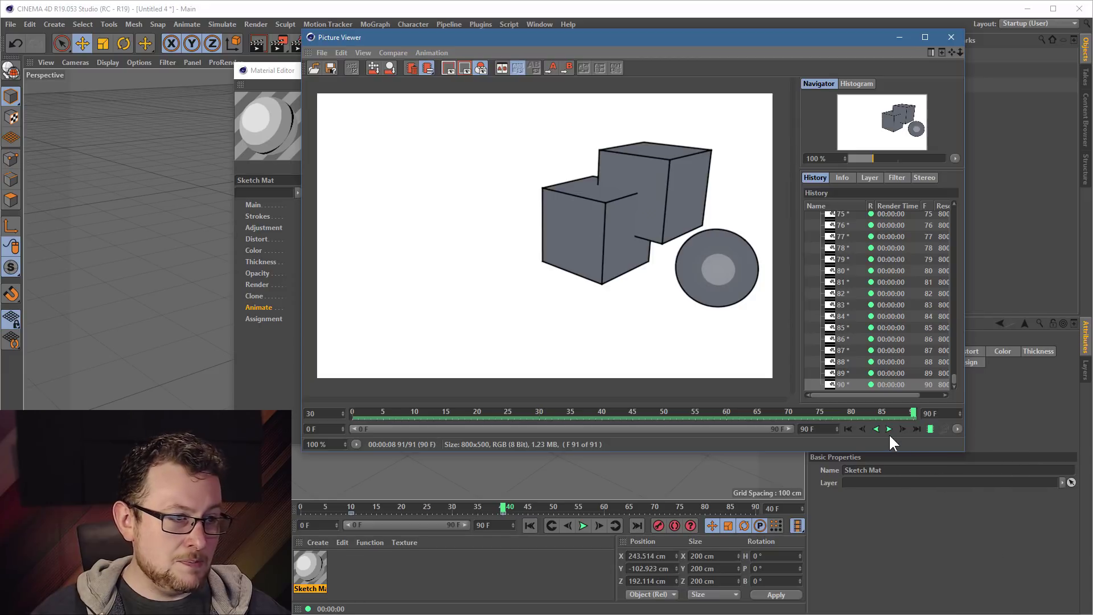
- Play and scrub through the rendered frames to check the stroke timing, and close the Picture Viewer
{"action": "left_click", "coordinate": [886, 430]}
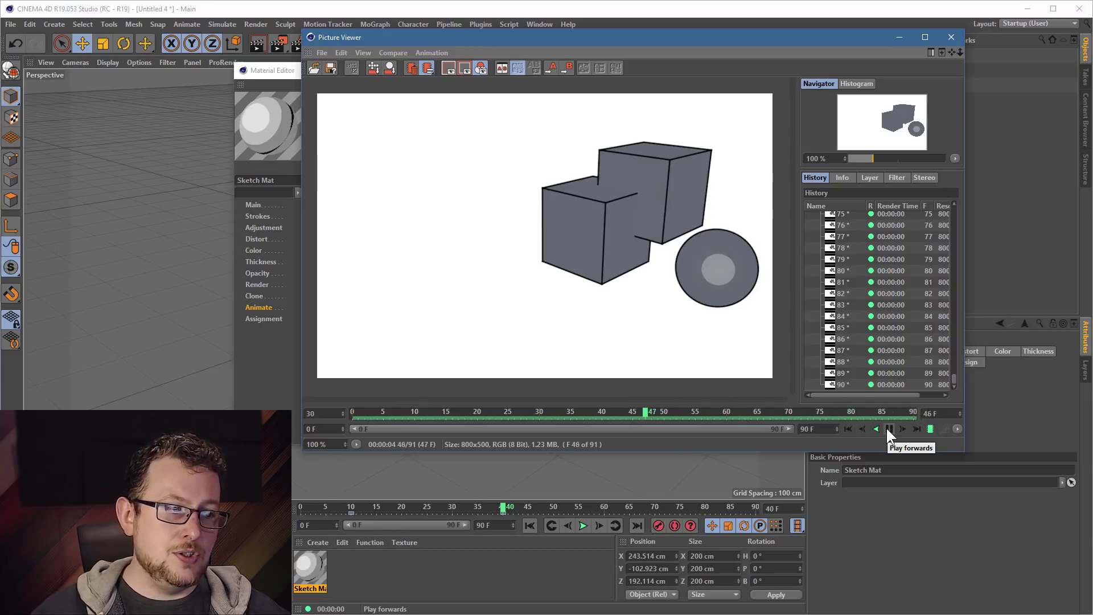
{"action": "left_click", "coordinate": [887, 428]}
{"action": "left_click_drag", "start_coordinate": [399, 413], "coordinate": [564, 413]}
{"action": "left_click", "coordinate": [951, 37]}
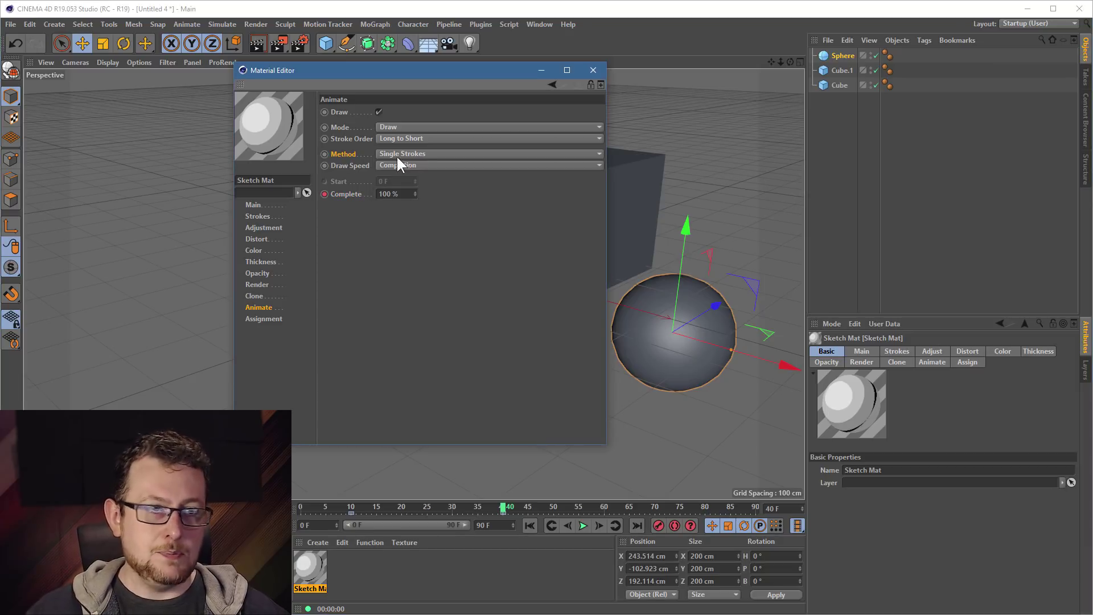
- Change the drawing Method in the Sketch material's Animate settings to All Strokes
{"action": "left_click", "coordinate": [426, 153]}
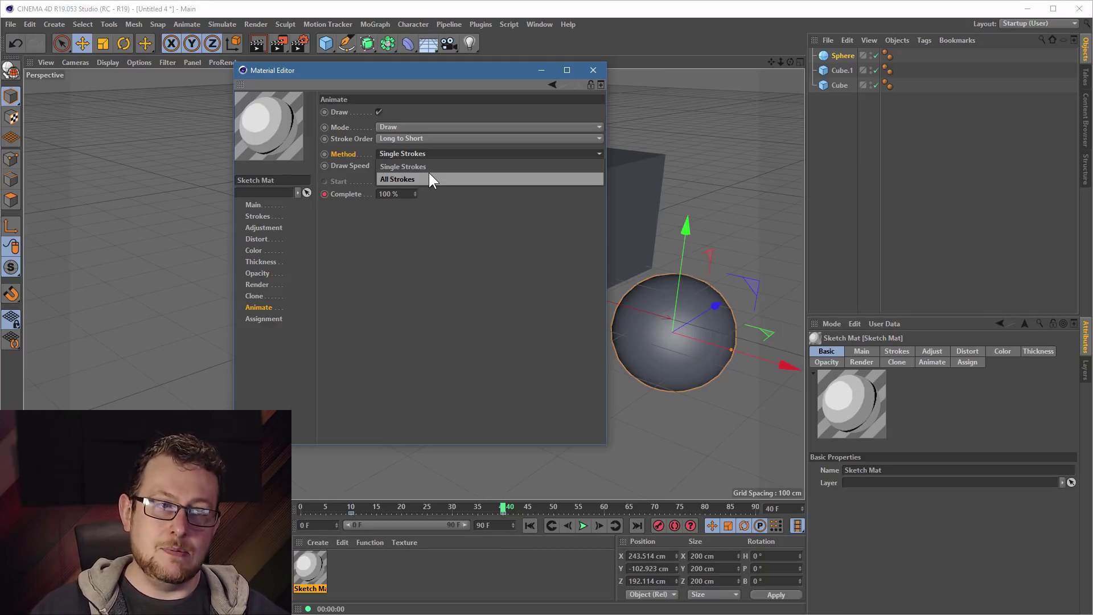
{"action": "left_click", "coordinate": [430, 175]}
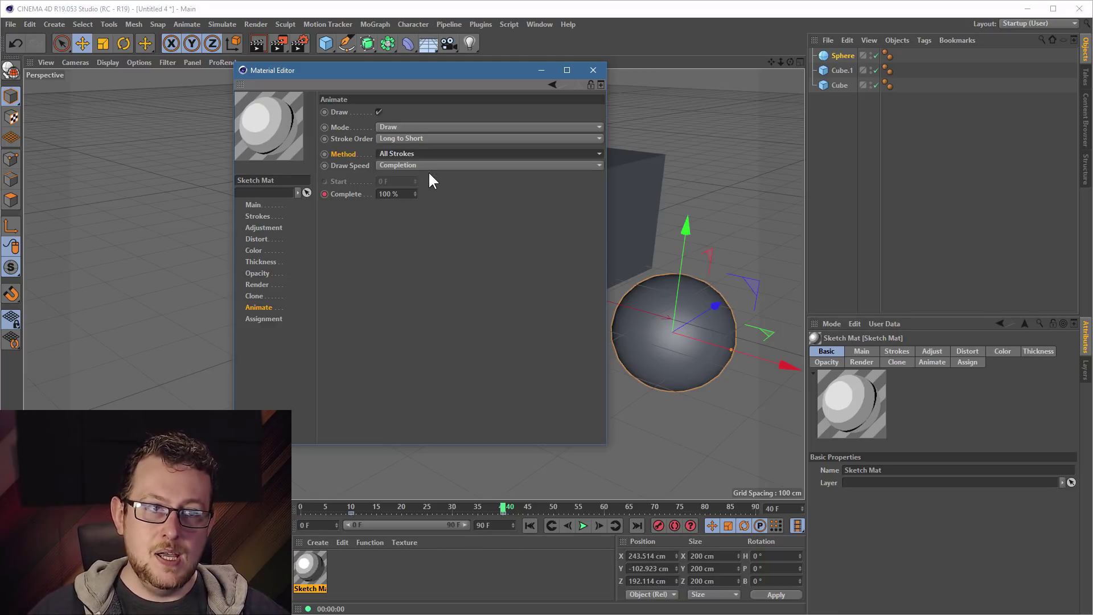